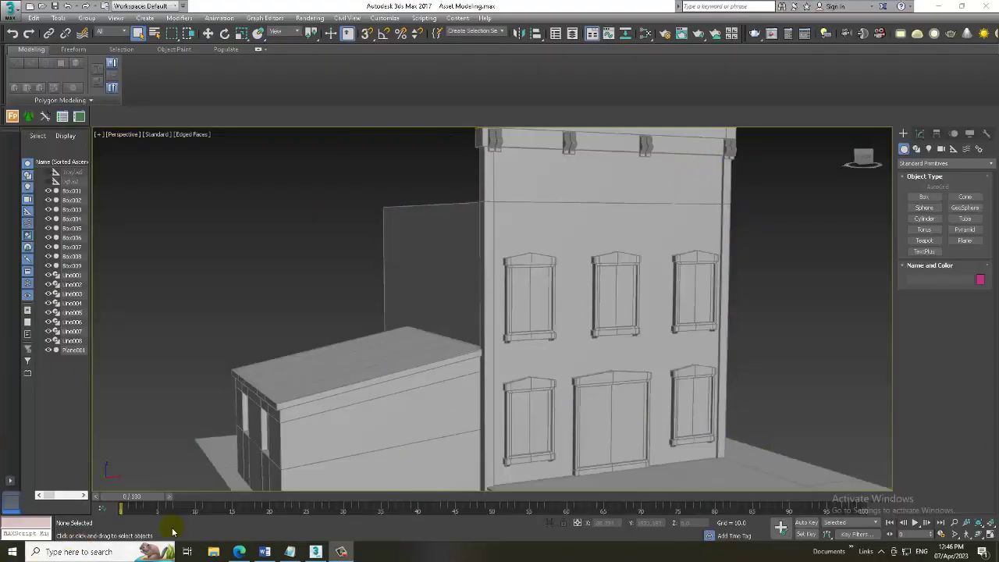
Review the tutorial title notes, then hide them and orbit around the building model.
click(287, 553)
key(ctrl+a)
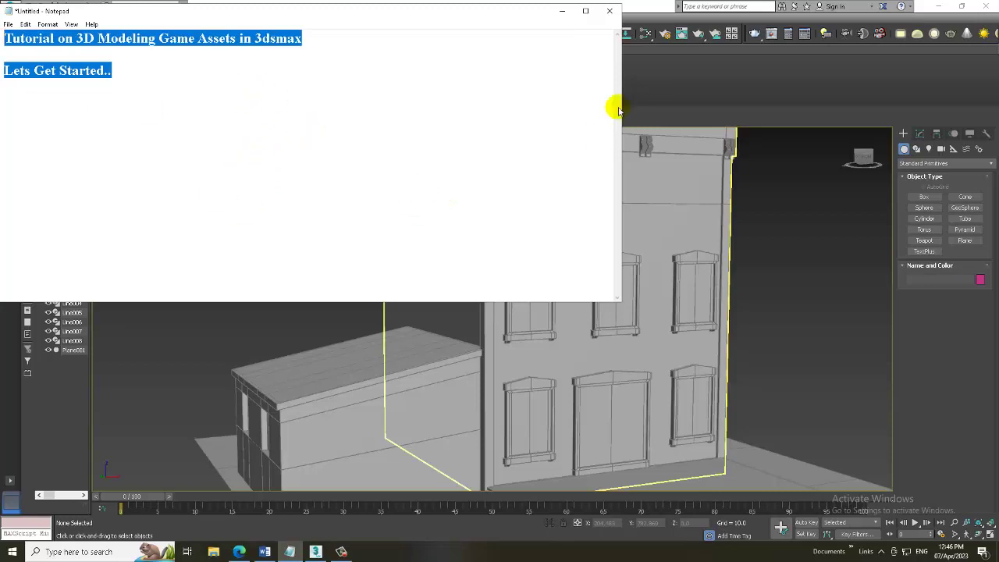
click(571, 11)
scroll(471, 284, down, 3)
scroll(466, 283, up, 3)
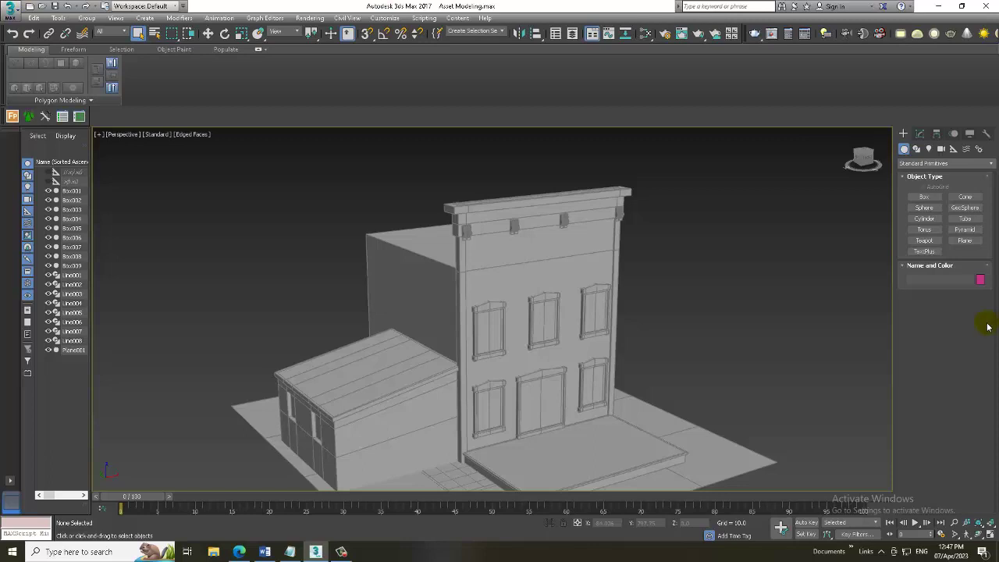
mouse_move(499, 359)
alt+middle_down()
mouse_move(493, 345)
mouse_move(518, 383)
mouse_move(504, 352)
mouse_move(451, 358)
alt+middle_up()
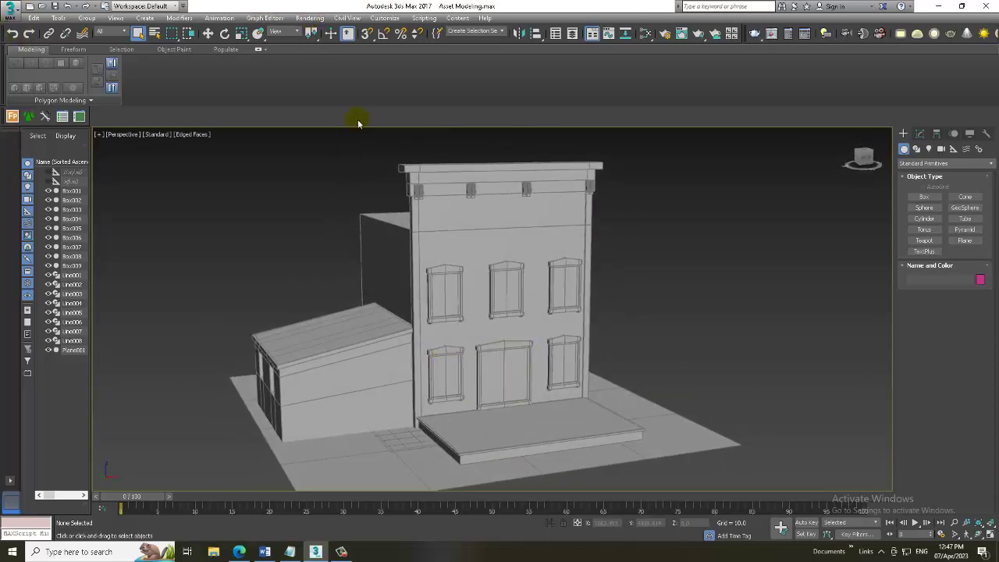
Use Rendering > View Image File to browse to the staff image folder on DATA (E:).
click(306, 21)
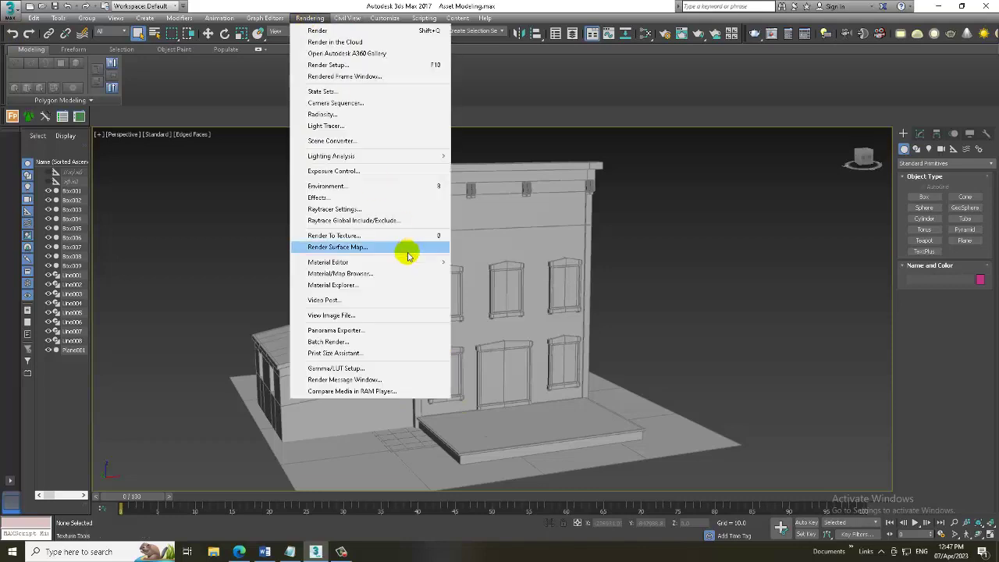
click(390, 316)
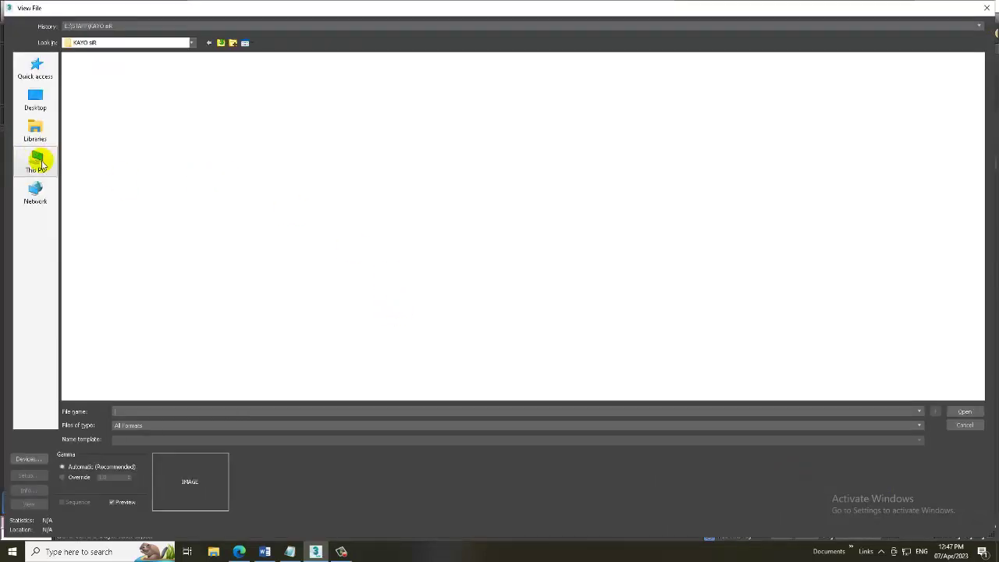
click(36, 160)
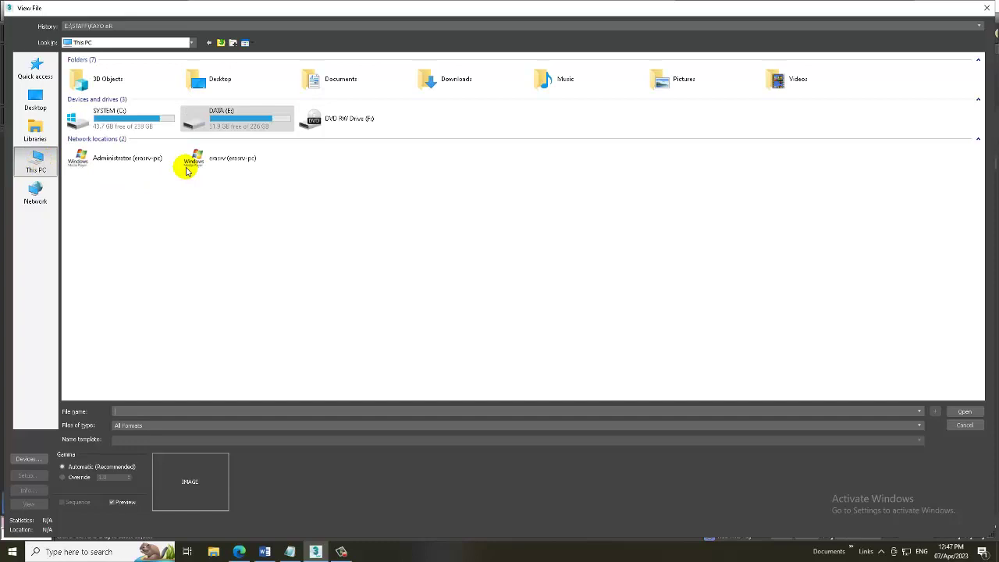
double_click(232, 113)
double_click(127, 89)
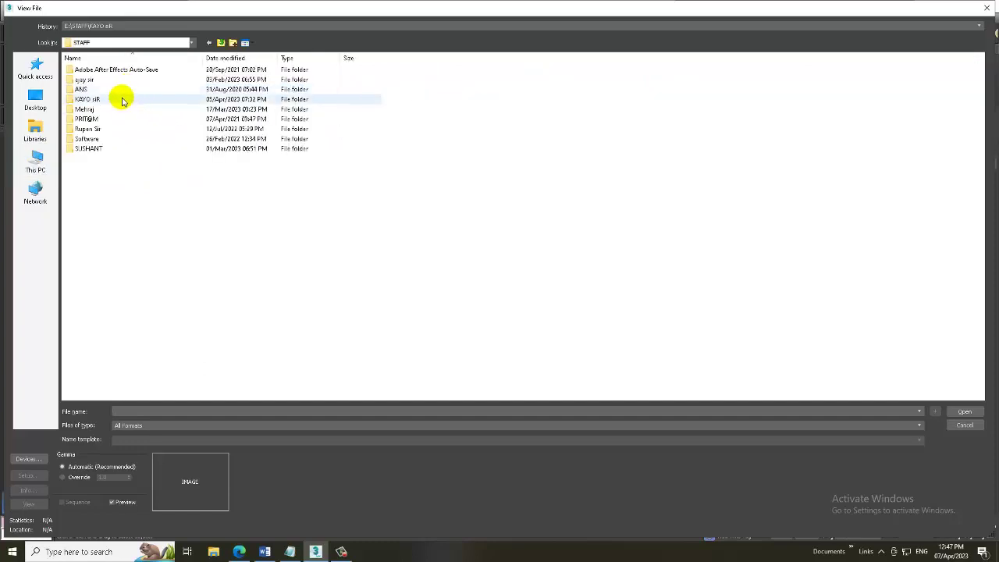
double_click(121, 100)
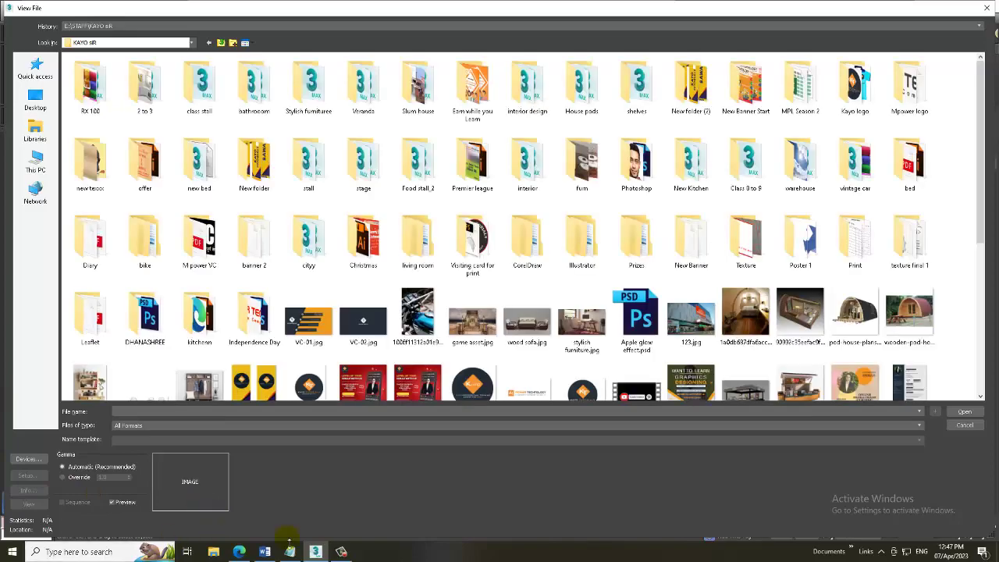
Preview wood sofa.jpg and cycle through the image files whose names start with 'a'.
click(344, 551)
click(959, 509)
click(543, 328)
key(a)
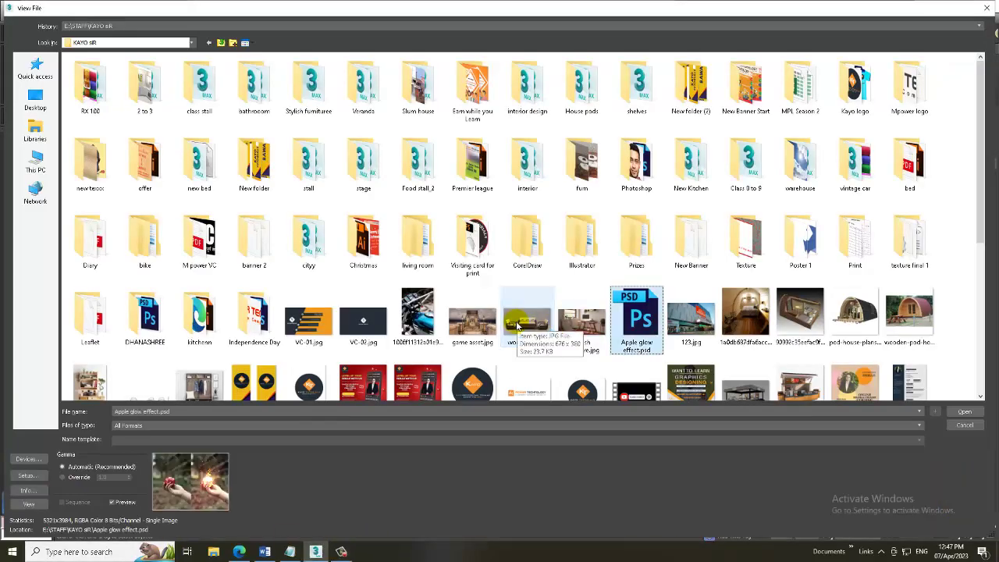
key(z)
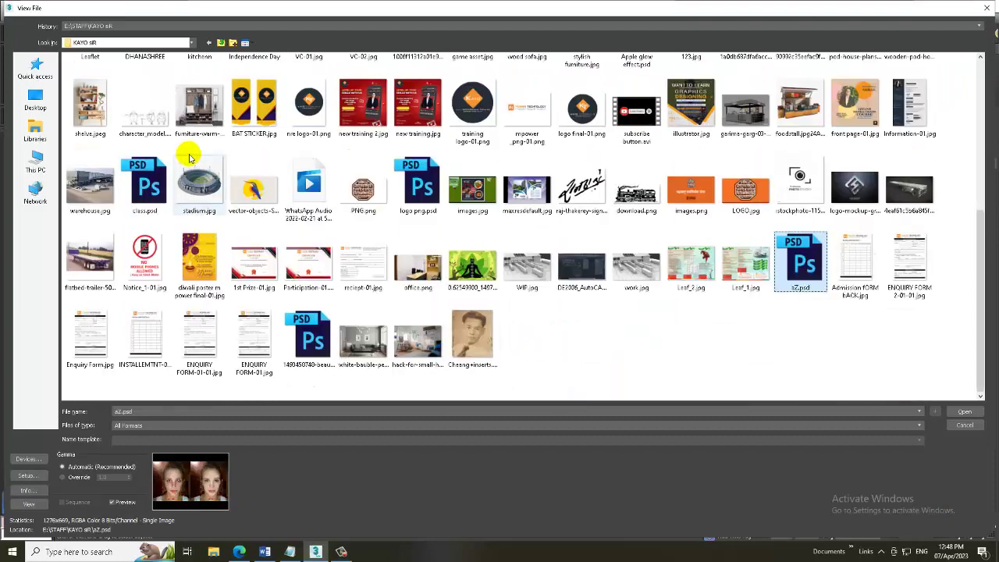
key(a)
key(a)
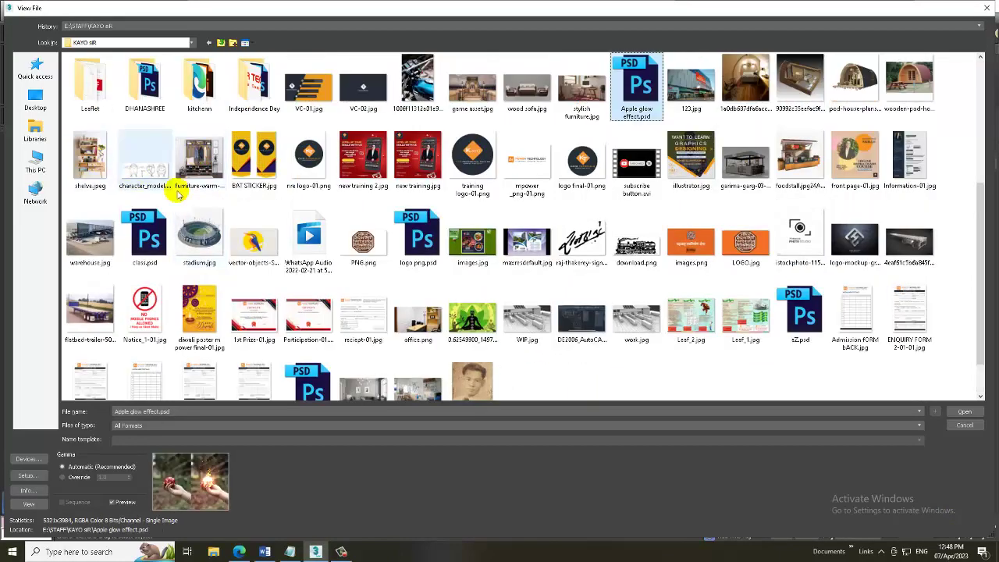
key(a)
key(a)
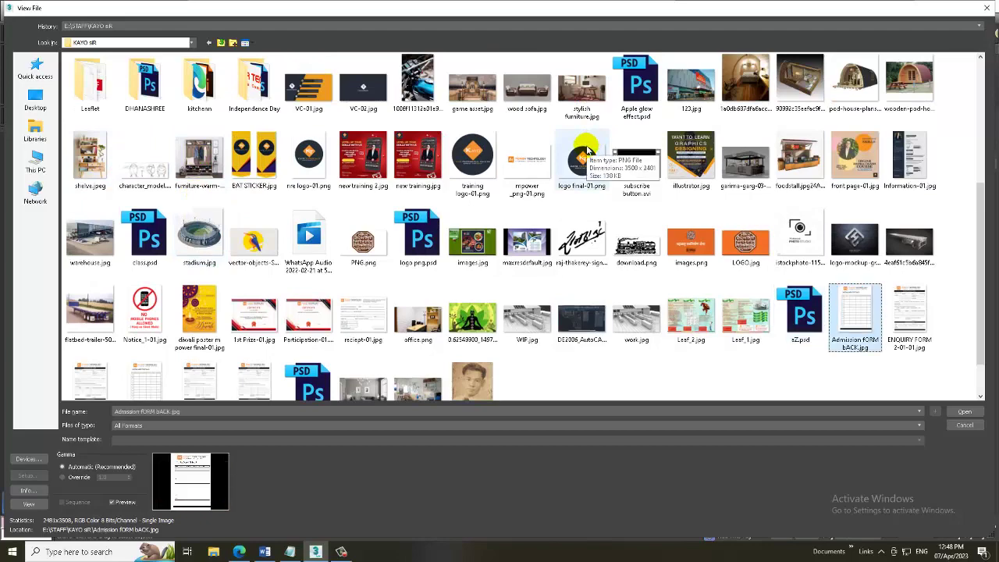
key(a)
key(a)
scroll(560, 168, up, 3)
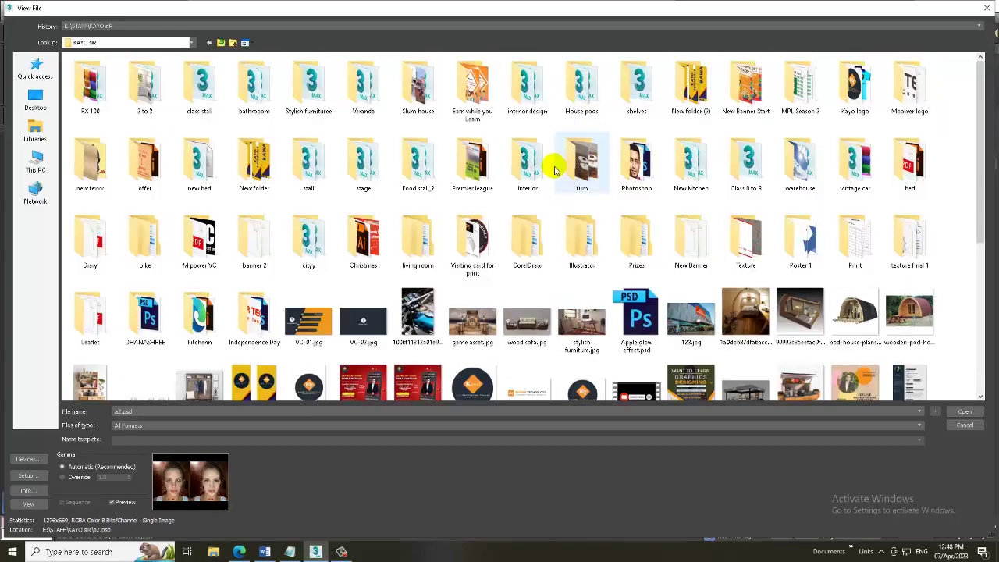
key(a)
key(a)
key(a)
key(a)
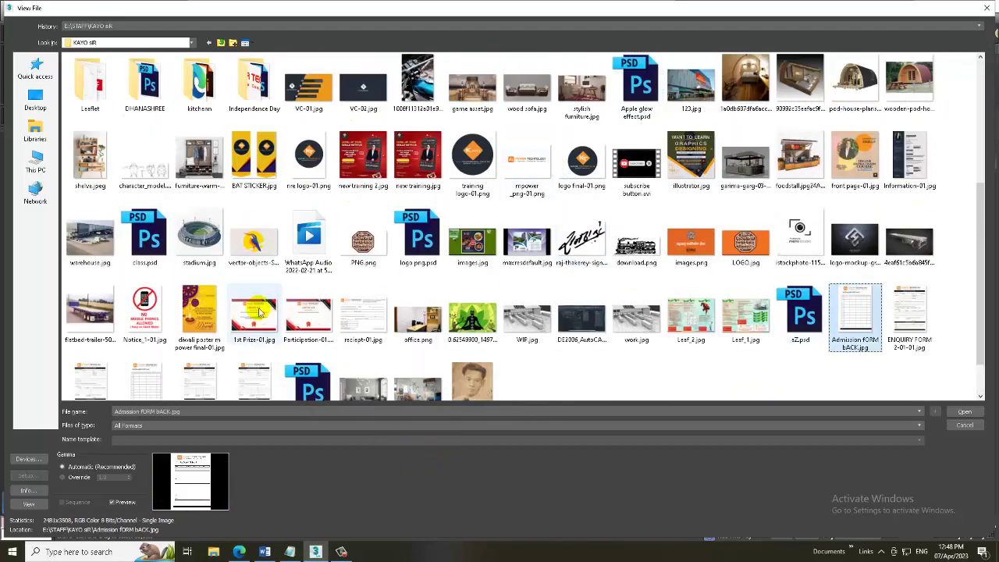
View the Desktop's assets.jpg Western-town picture (bank, saloon, barn) in Photos, then close it.
click(341, 551)
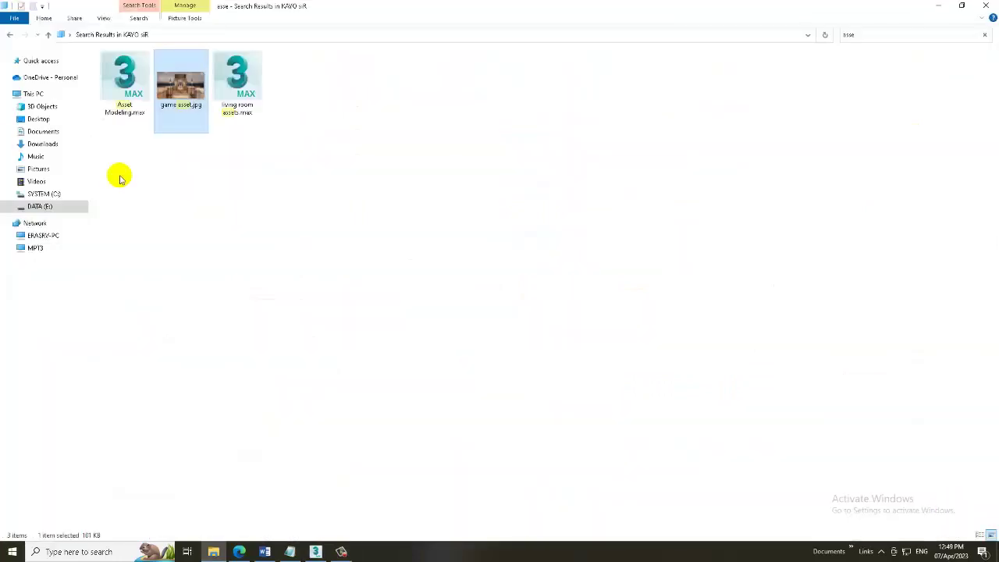
click(31, 120)
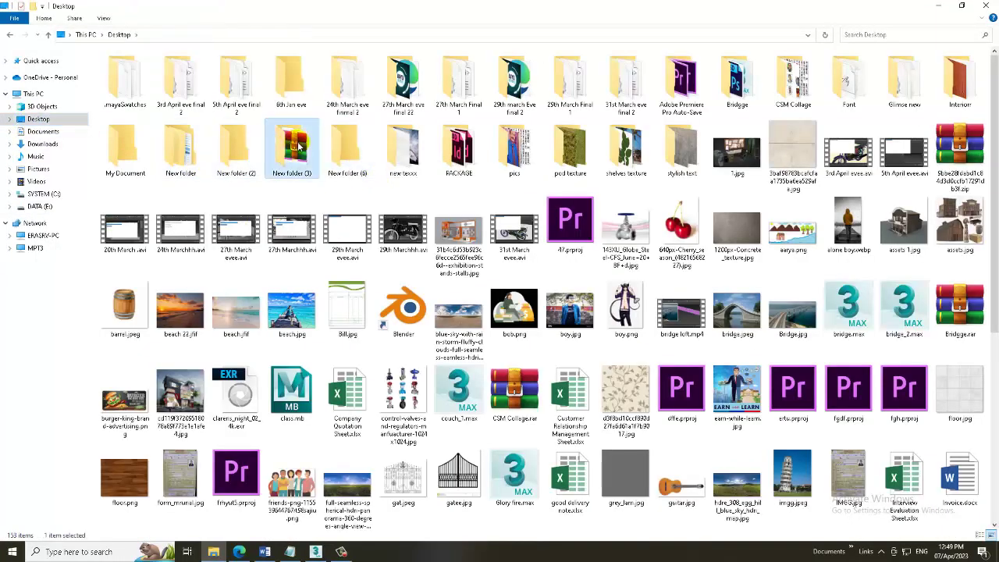
click(848, 226)
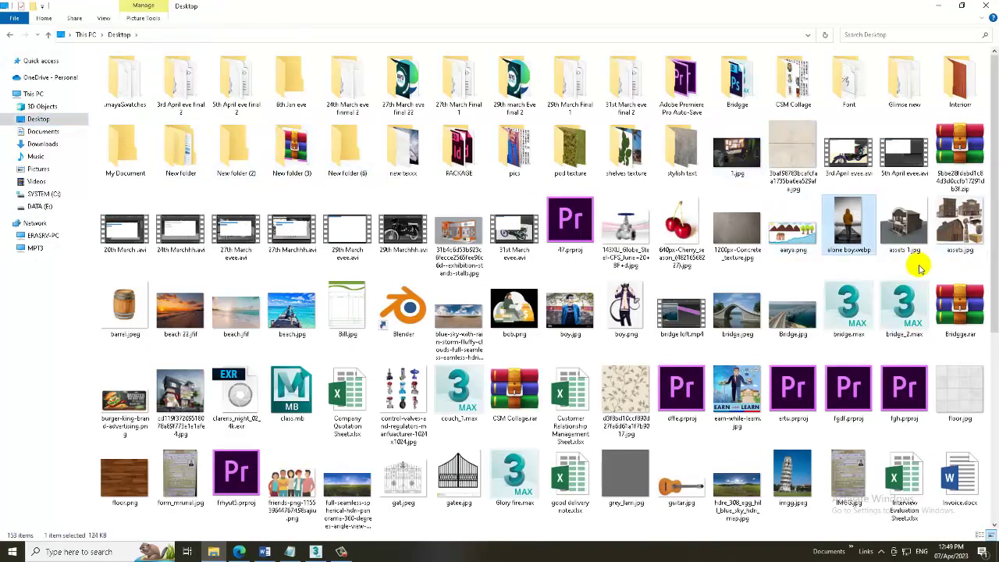
double_click(960, 226)
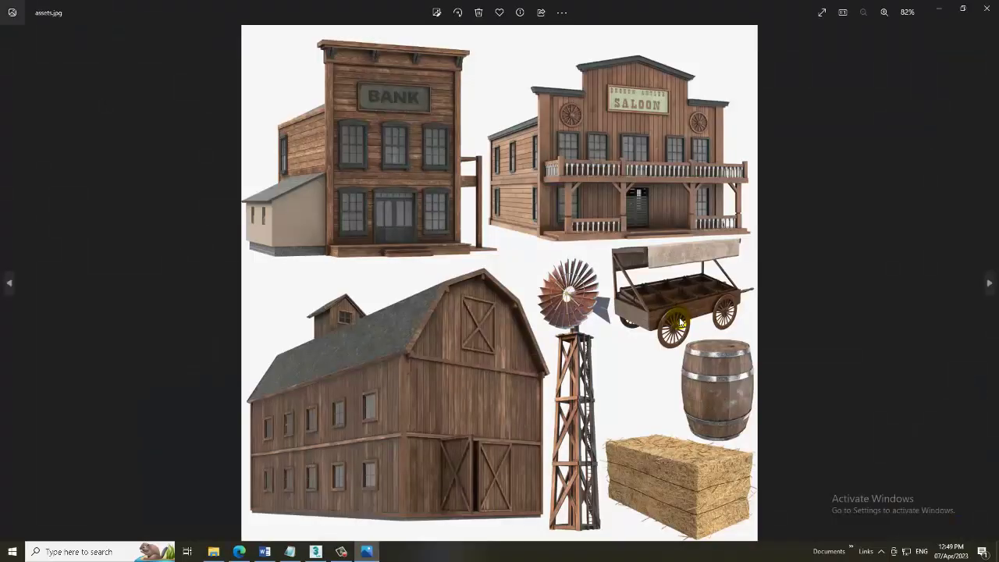
click(966, 9)
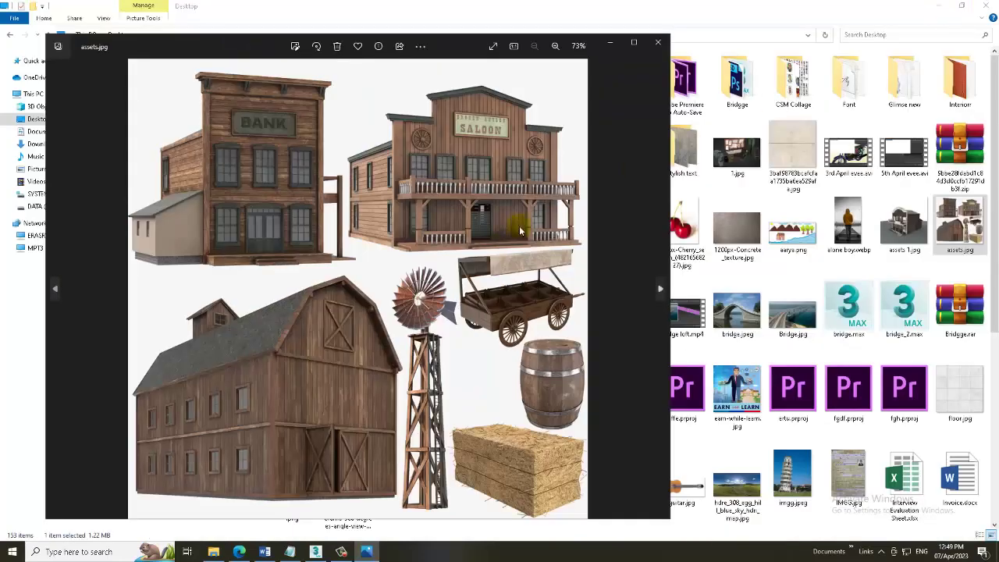
click(657, 45)
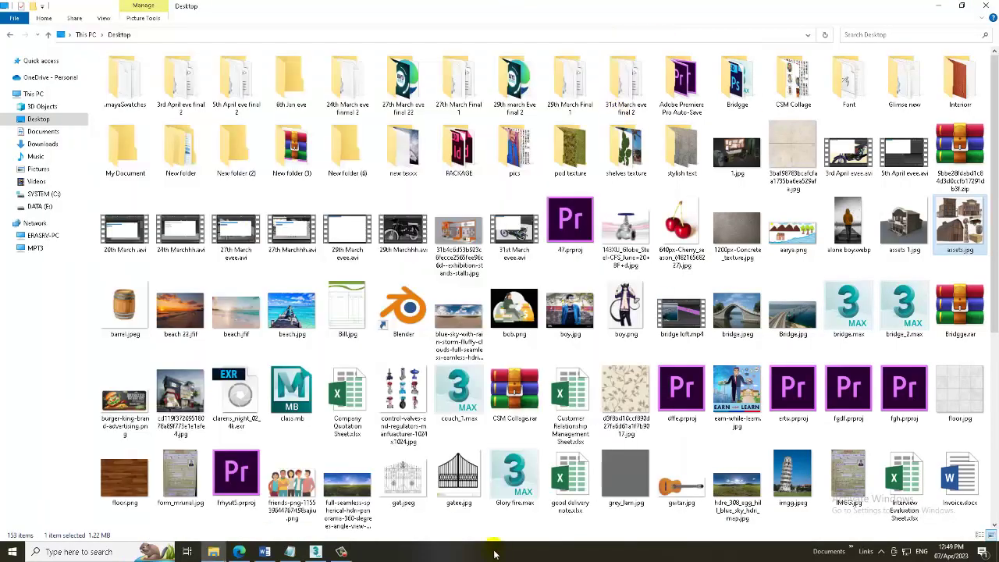
Open the Desktop's assets.jpg in a 3ds Max image window, moved top-left and enlarged.
click(316, 552)
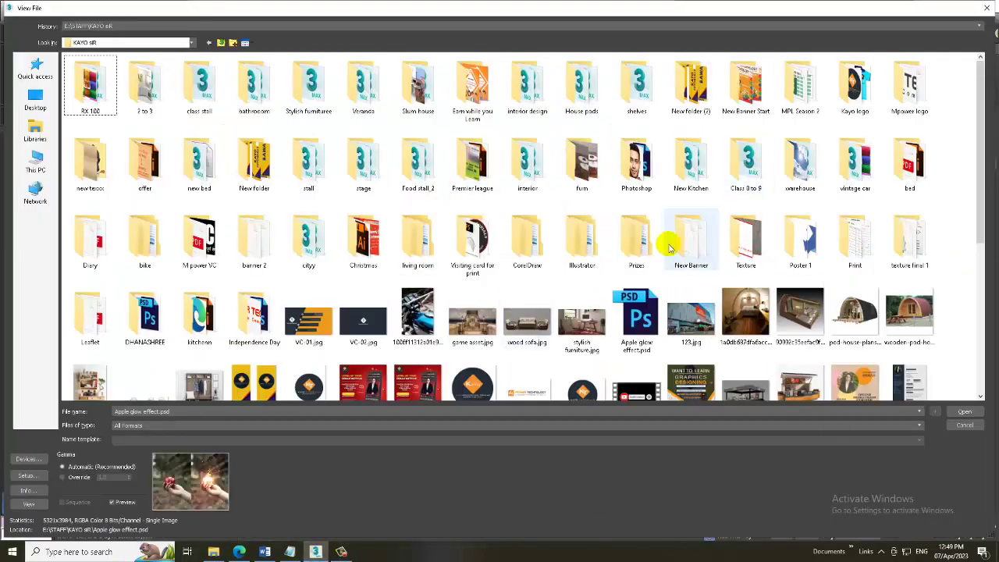
click(35, 100)
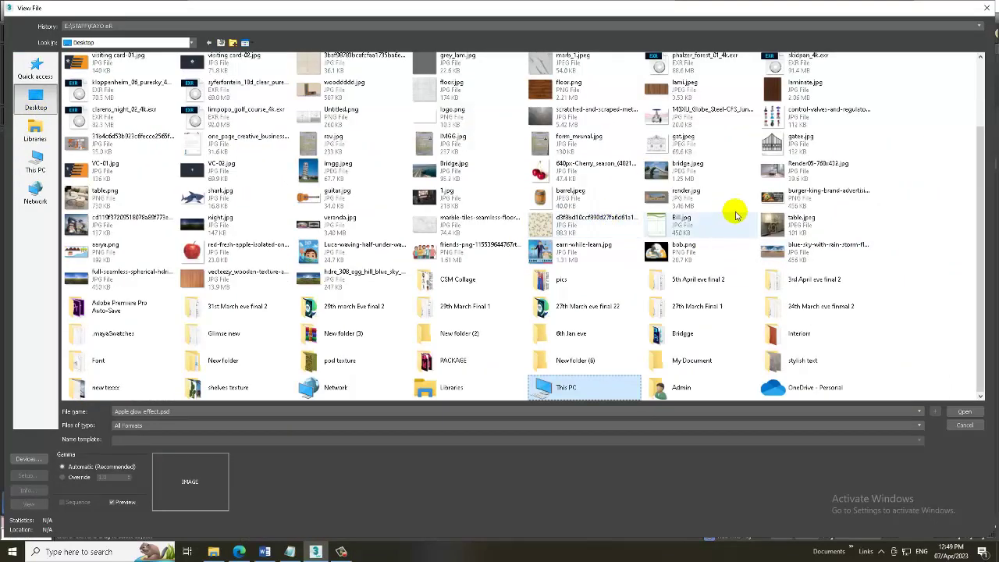
scroll(785, 183, up, 5)
click(290, 127)
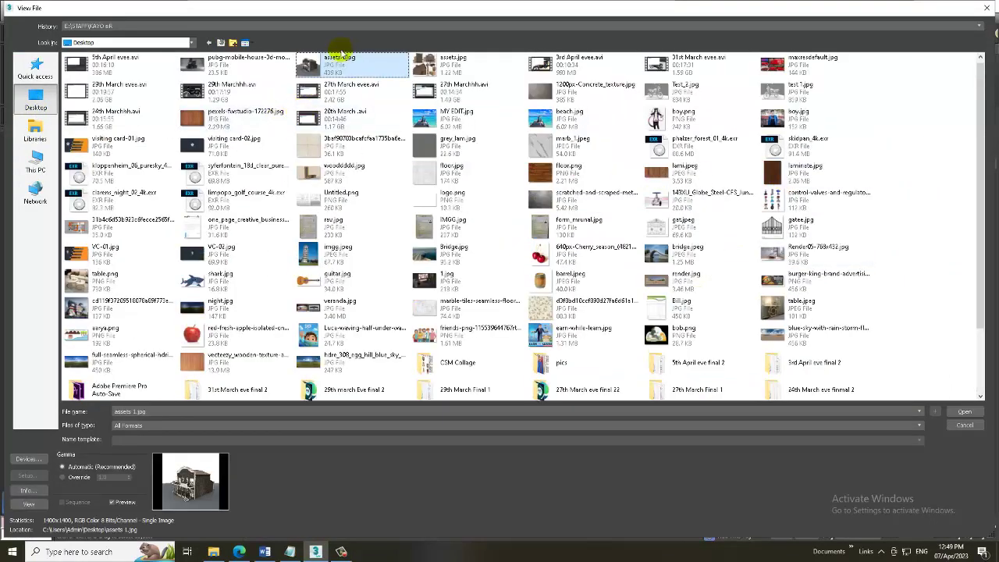
double_click(456, 63)
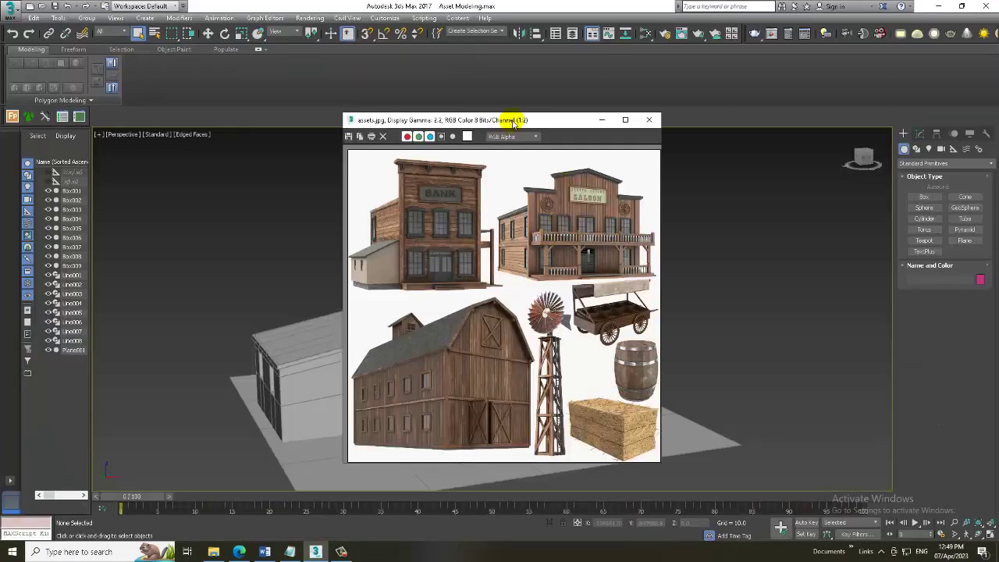
drag(513, 121, 172, 32)
drag(306, 375, 402, 428)
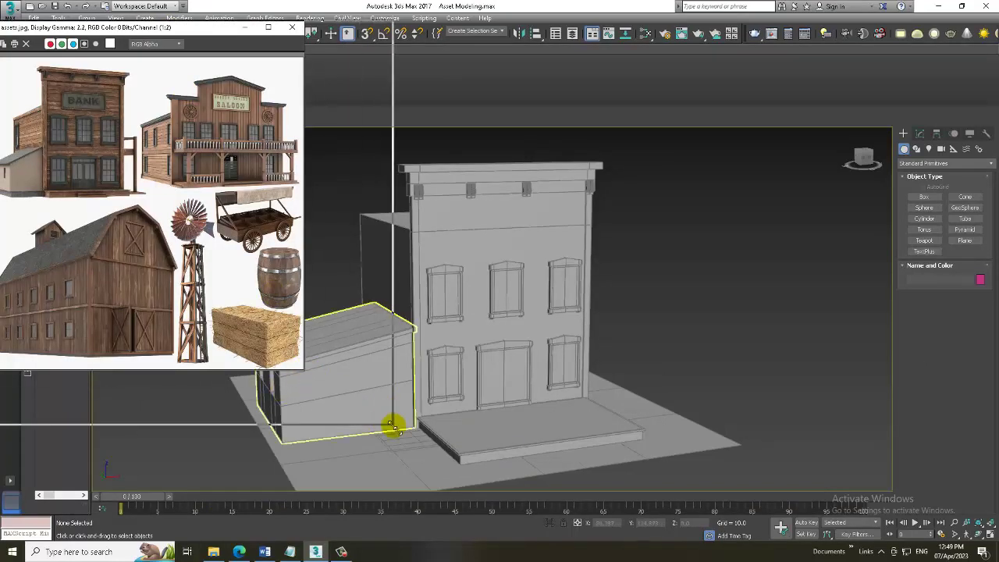
Orbit and zoom the viewport to a frontal view down toward the building's porch floor.
scroll(718, 307, up, 2)
scroll(620, 315, up, 3)
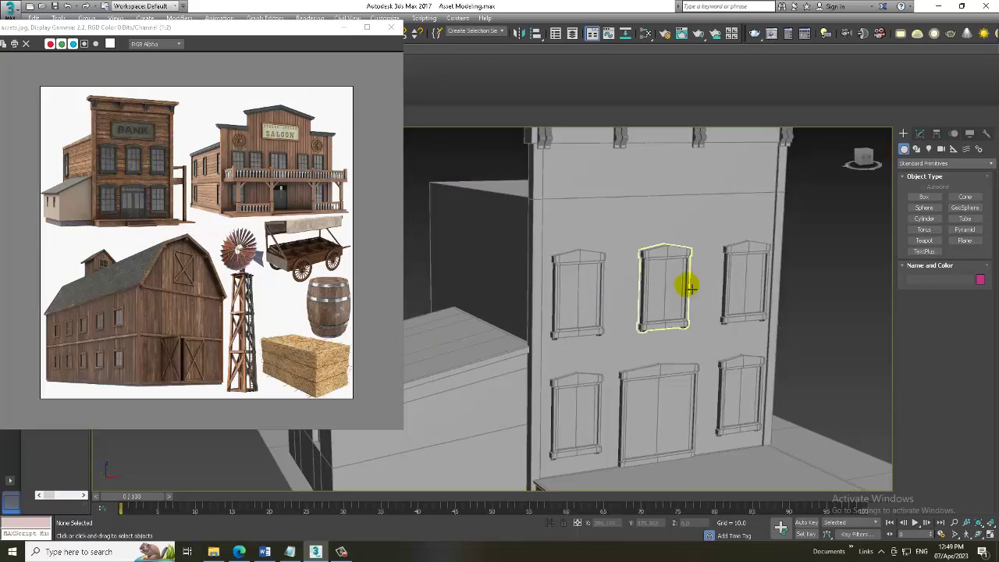
mouse_move(685, 281)
alt+middle_down()
mouse_move(585, 245)
mouse_move(614, 252)
alt+middle_up()
alt+middle_drag(634, 200, 729, 309)
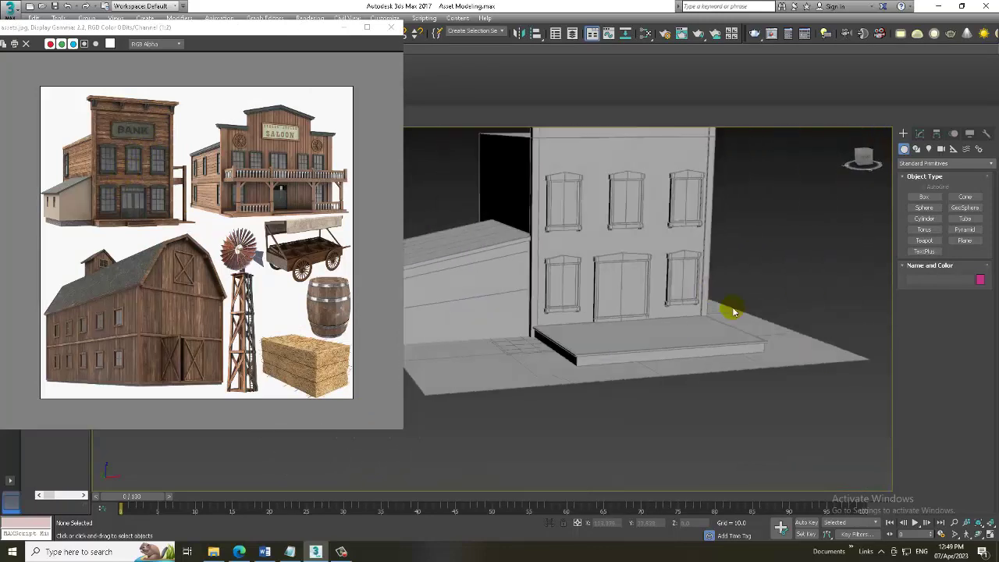
scroll(729, 310, up, 3)
scroll(684, 323, up, 3)
scroll(662, 336, up, 3)
scroll(661, 355, down, 5)
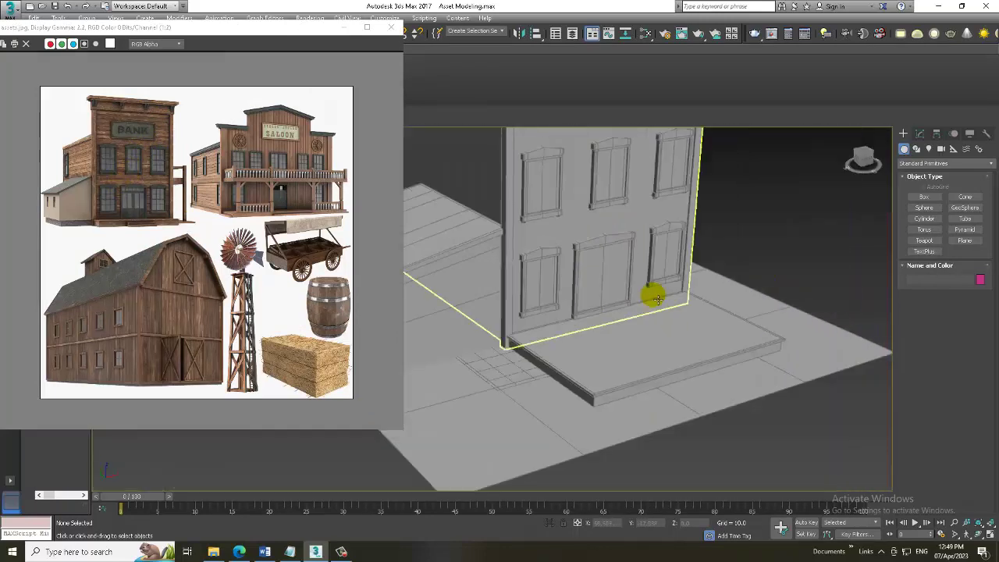
alt+middle_drag(653, 290, 780, 277)
scroll(780, 276, up, 3)
Draw a flat box on the porch floor with AutoGrid enabled.
click(926, 196)
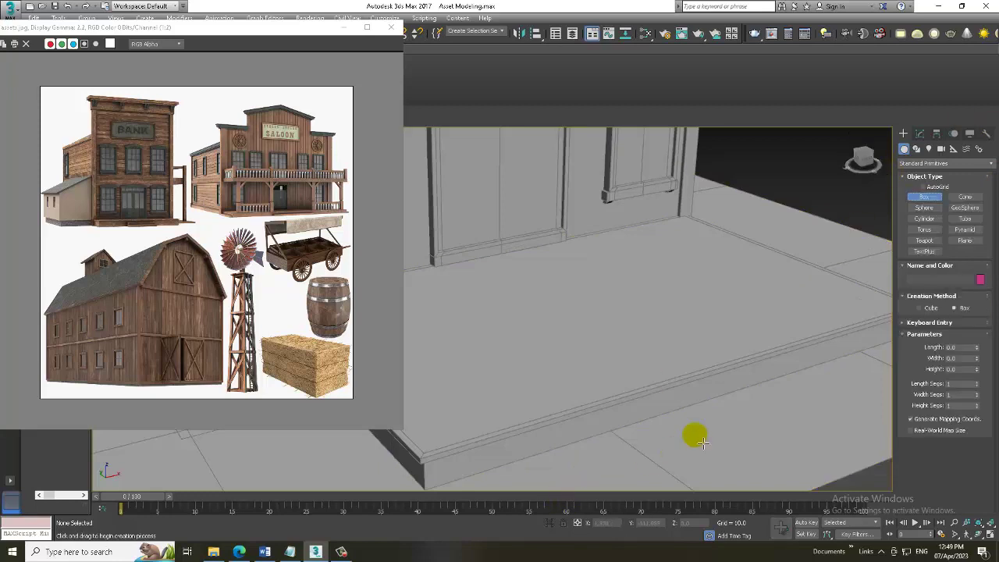
click(936, 189)
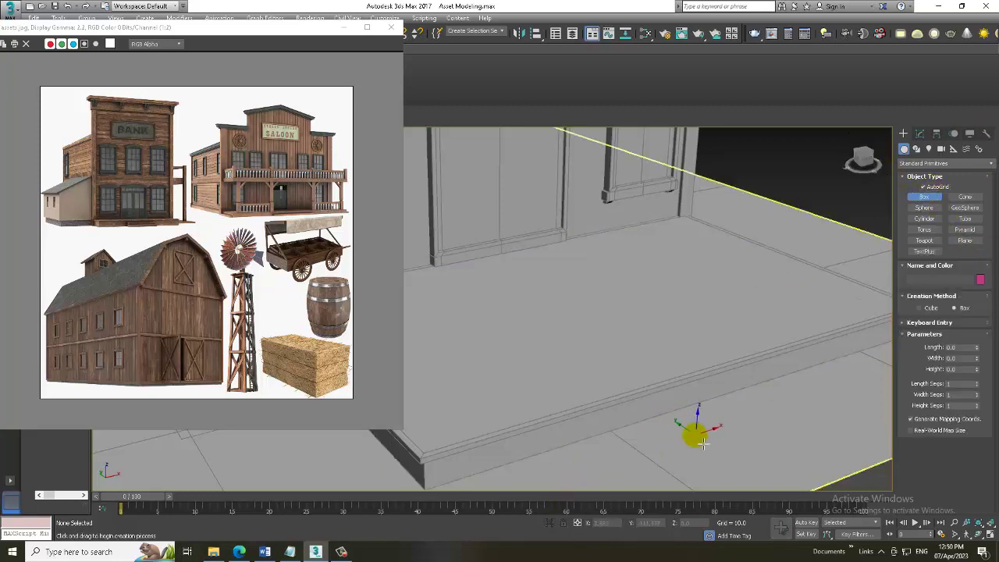
drag(633, 425, 828, 385)
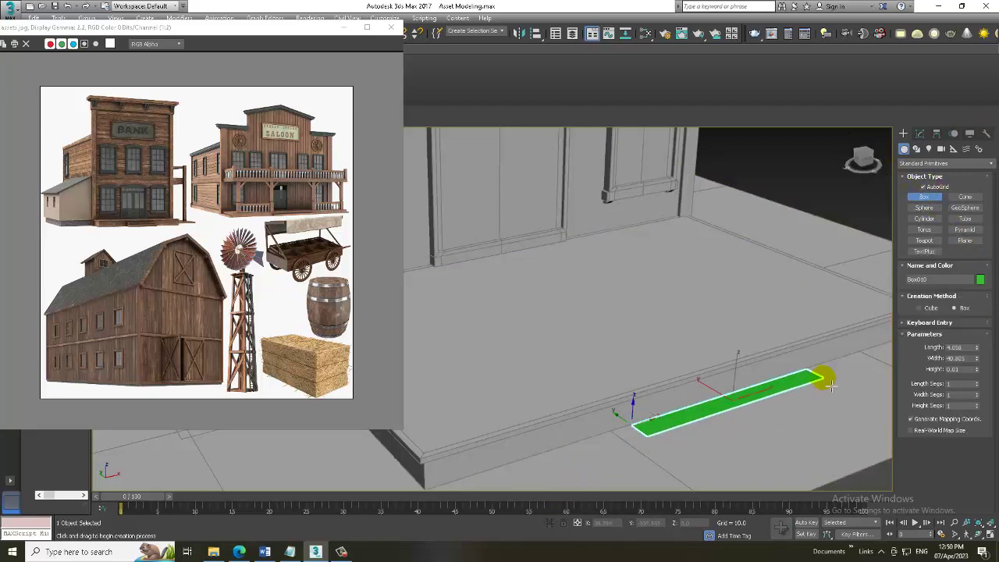
click(819, 364)
right_click(681, 367)
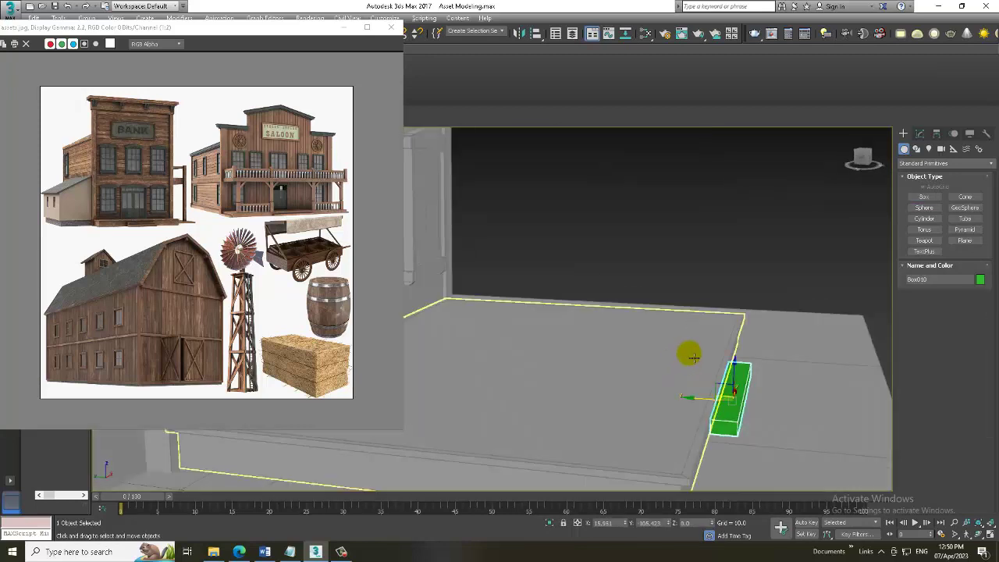
In the maximized side view, Shift-move one copy of the box above it and slide the original right.
key(alt+w)
key(alt+w)
key(z)
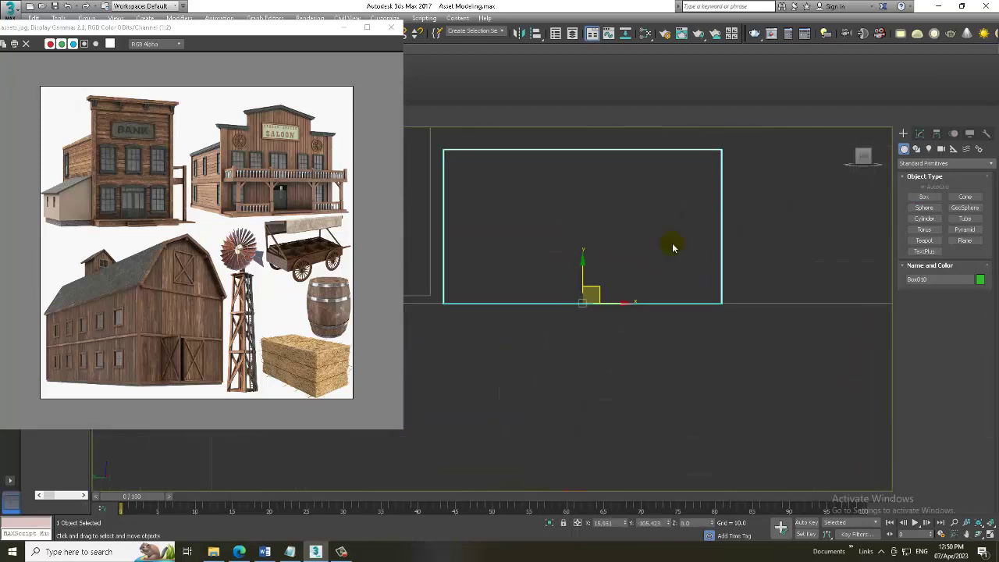
scroll(648, 328, down, 3)
click(687, 332)
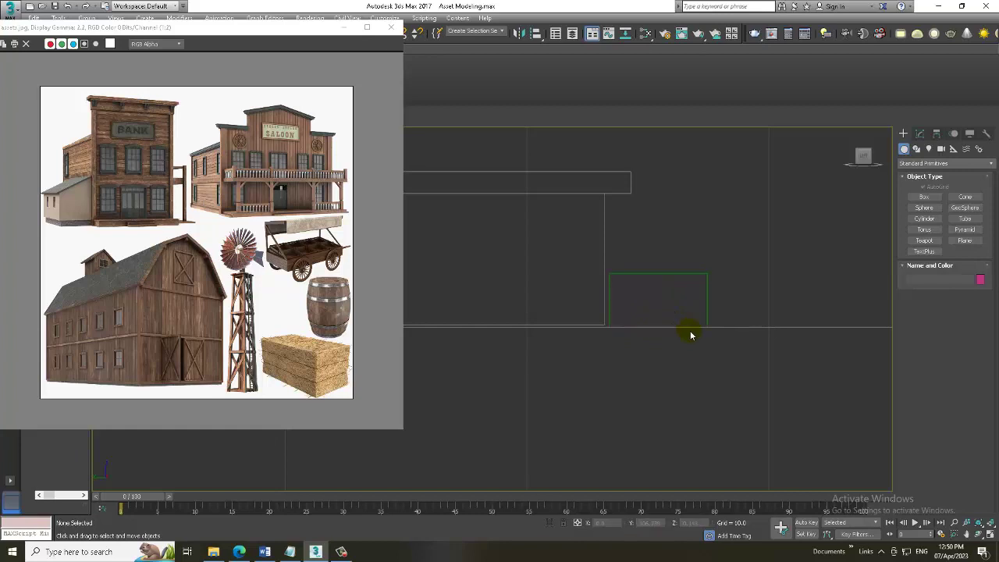
click(693, 334)
drag(691, 333, 688, 332)
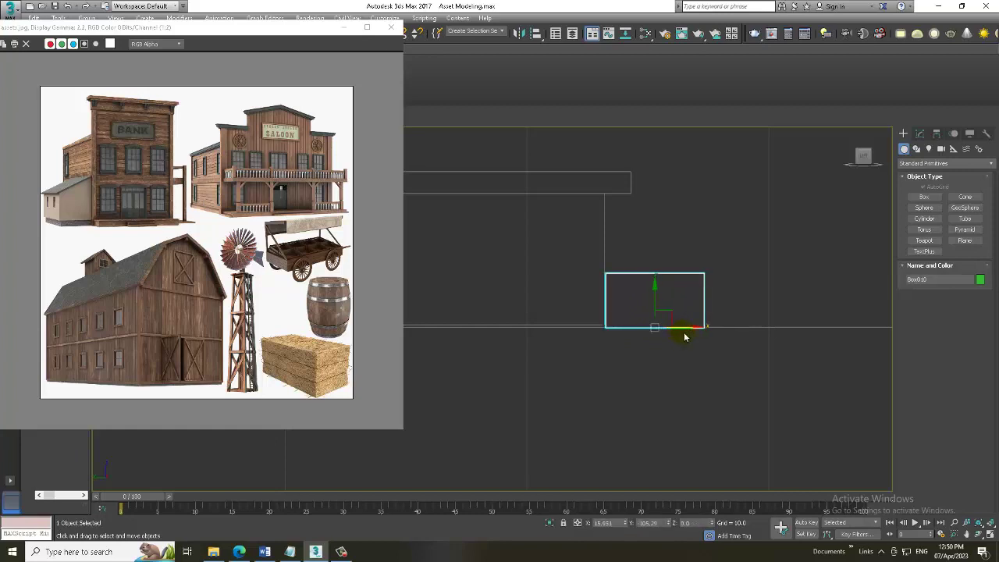
mouse_move(657, 295)
mouse_down()
mouse_move(655, 237)
mouse_move(654, 331)
mouse_up()
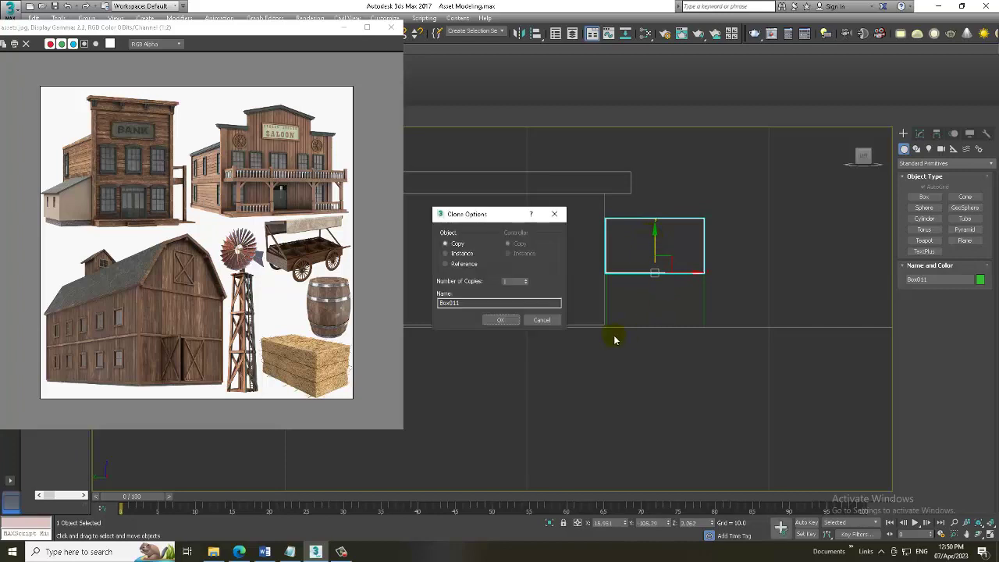
click(517, 320)
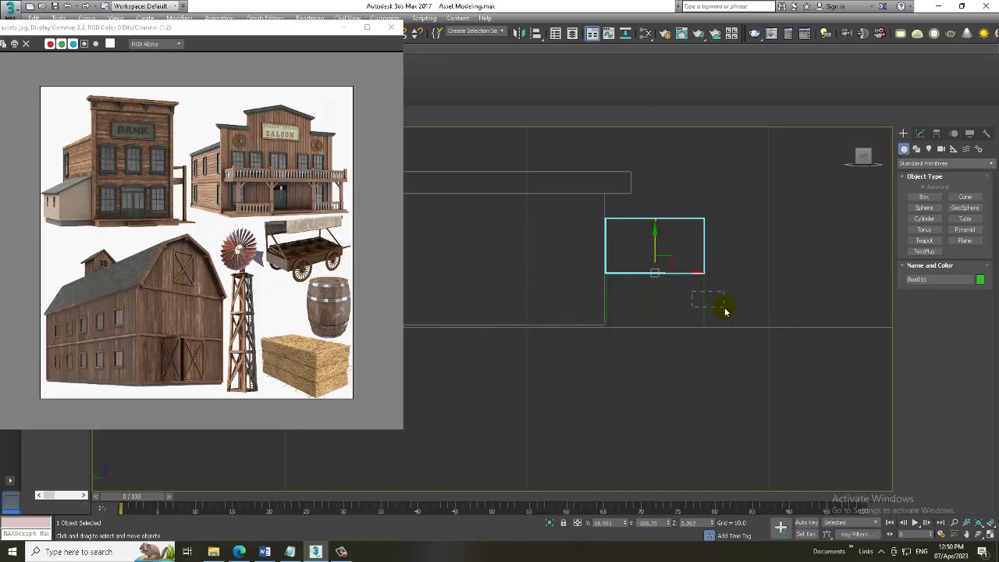
click(660, 329)
drag(689, 333, 782, 346)
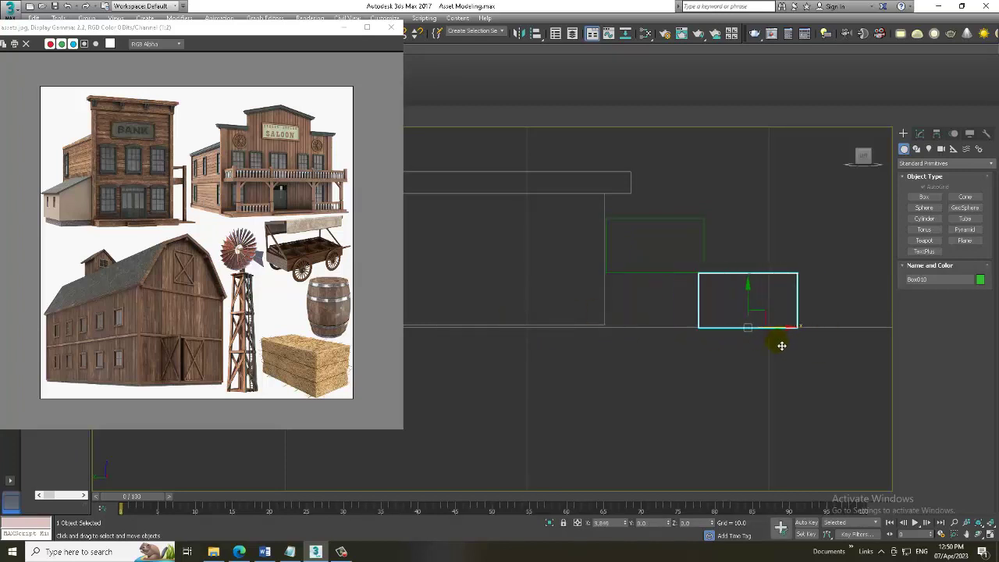
Convert the lower box Box010 to Editable Poly and stretch its left-end vertices leftward.
right_click(779, 337)
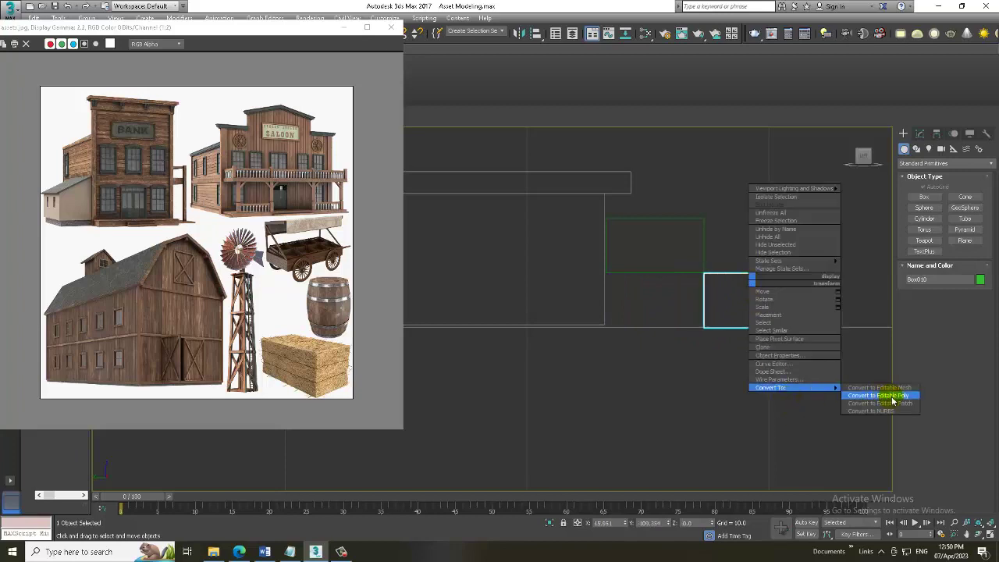
click(882, 397)
key(1)
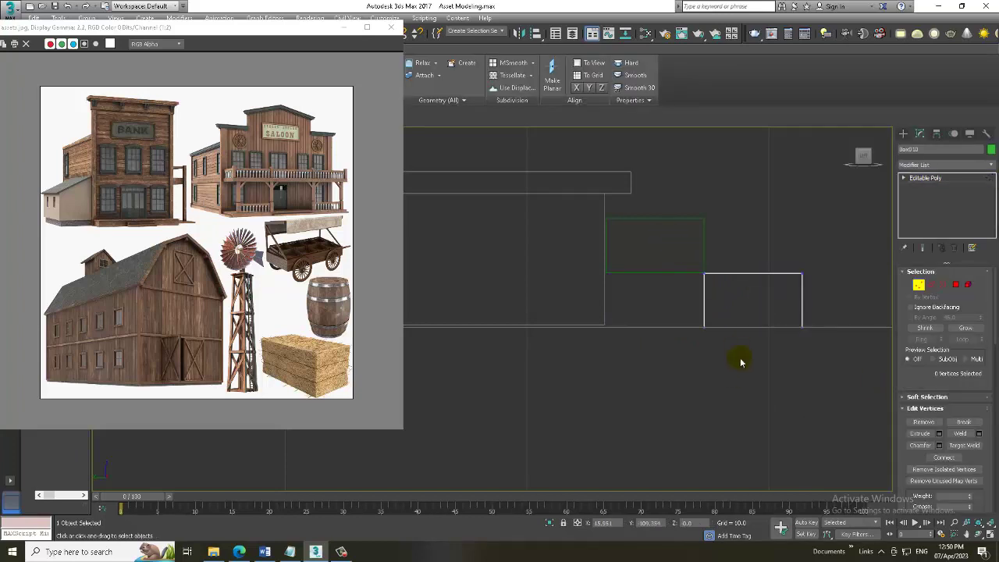
drag(741, 362, 644, 252)
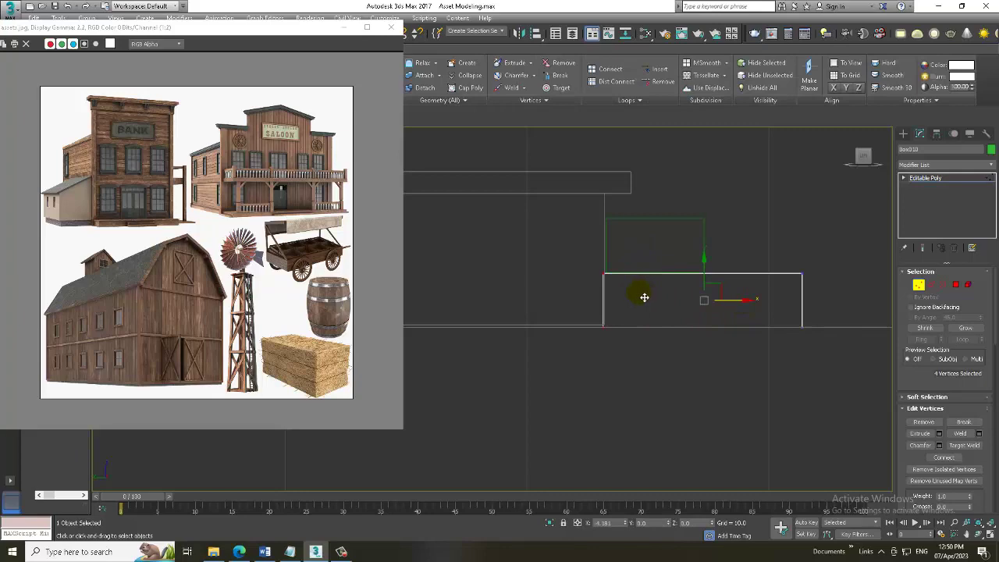
click(950, 177)
Convert the building's front wall to Editable Poly and move the reference window down-left.
key(alt+w)
key(alt+w)
key(z)
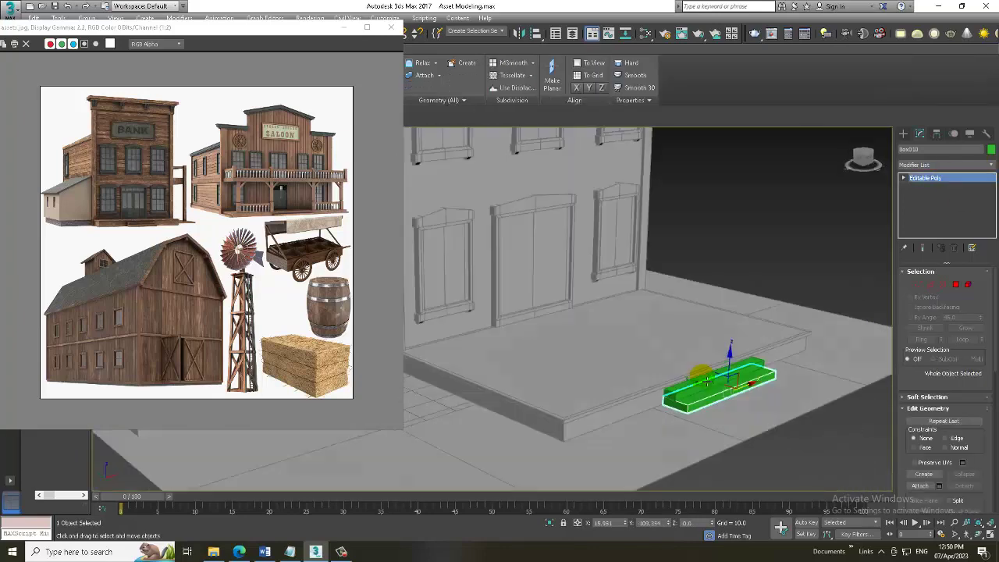
middle_drag(648, 351, 609, 359)
scroll(208, 201, up, 2)
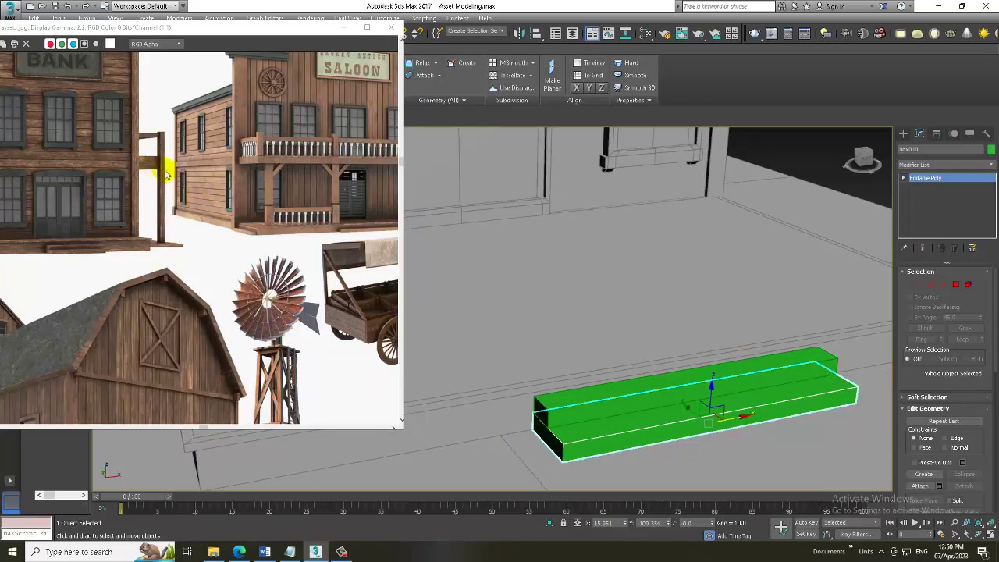
scroll(564, 208, up, 1)
scroll(535, 312, up, 3)
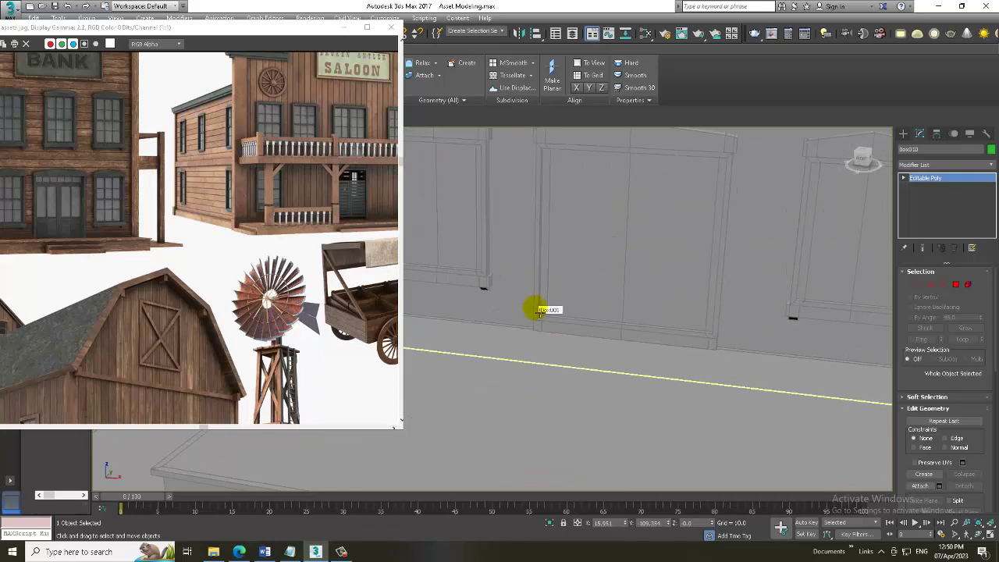
mouse_move(539, 310)
alt+middle_down()
mouse_move(445, 283)
mouse_move(785, 267)
alt+middle_up()
scroll(730, 305, up, 3)
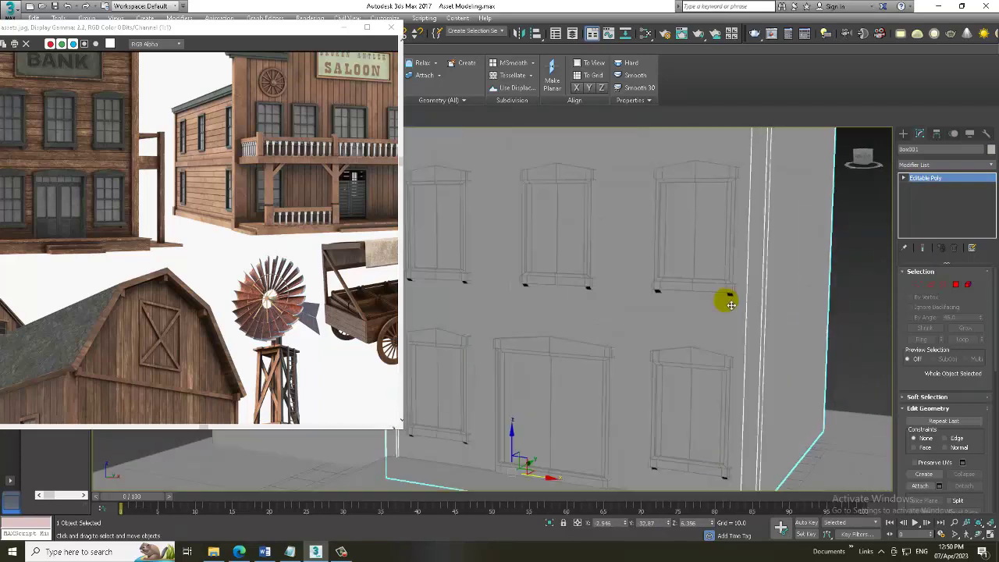
right_click(748, 329)
click(897, 439)
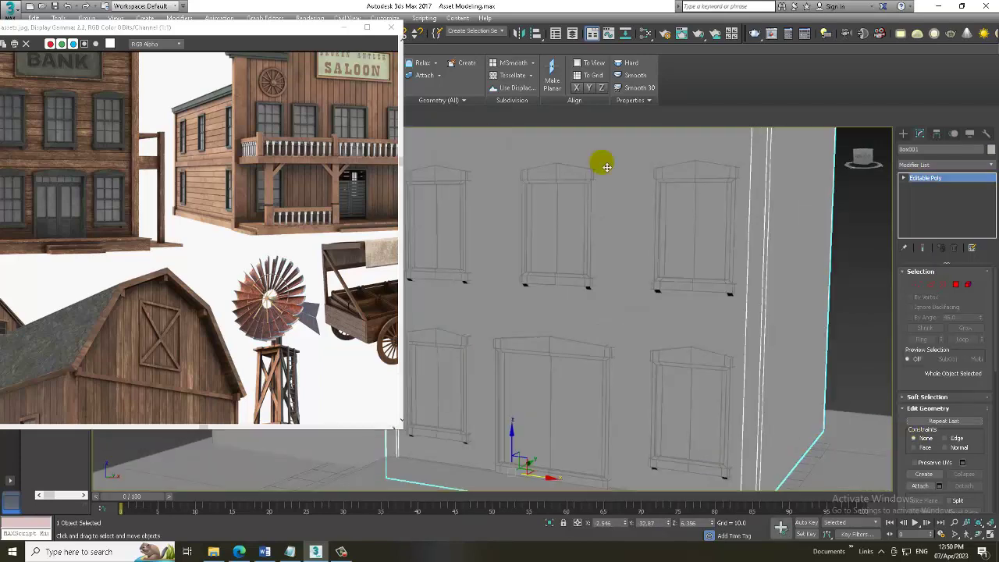
drag(293, 31, 203, 121)
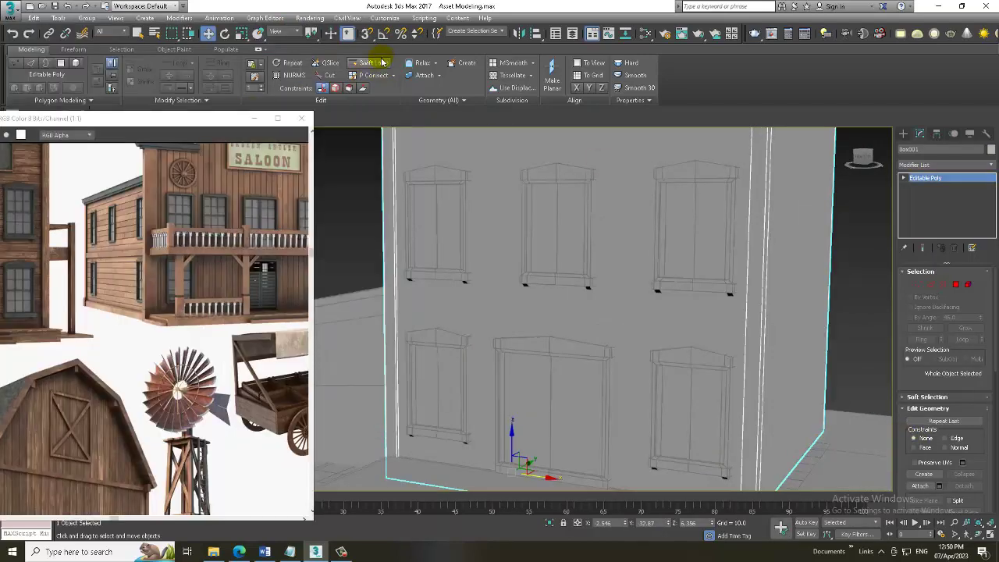
Add a horizontal SwiftLoop edge loop around the building and move it down the wall.
click(382, 63)
alt+middle_drag(815, 446, 854, 404)
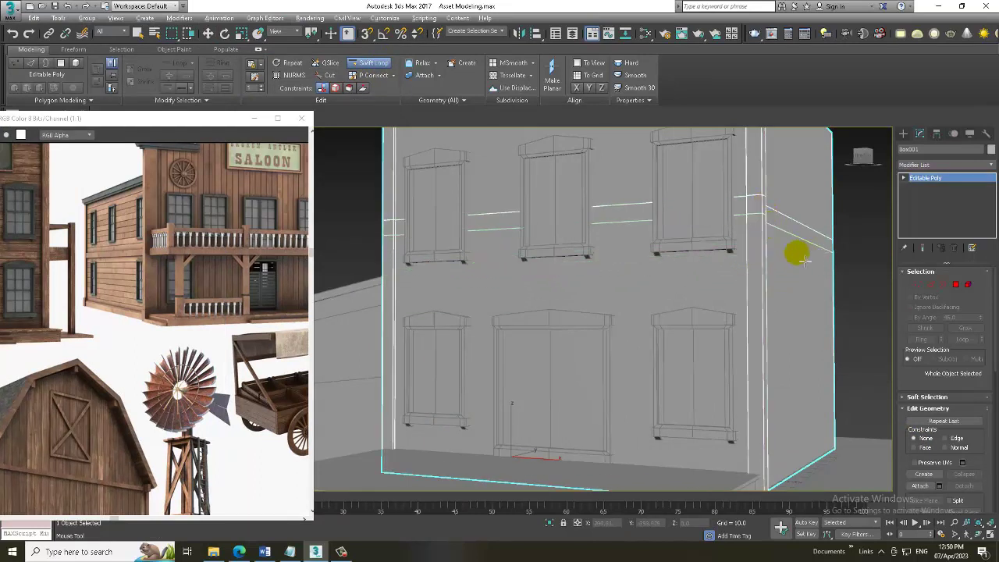
mouse_move(793, 250)
alt+middle_down()
mouse_move(705, 259)
mouse_move(696, 247)
mouse_move(703, 252)
alt+middle_up()
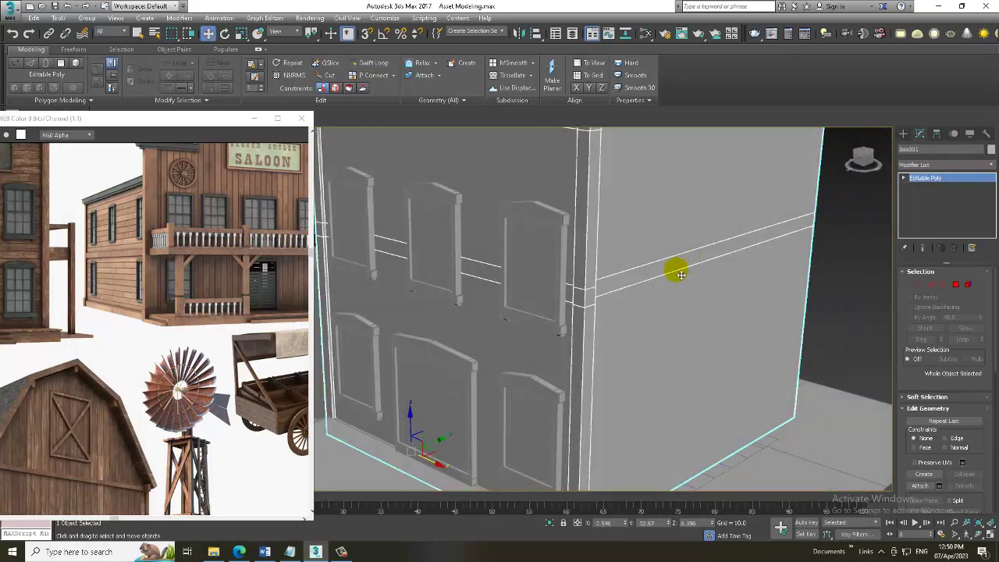
key(2)
double_click(630, 287)
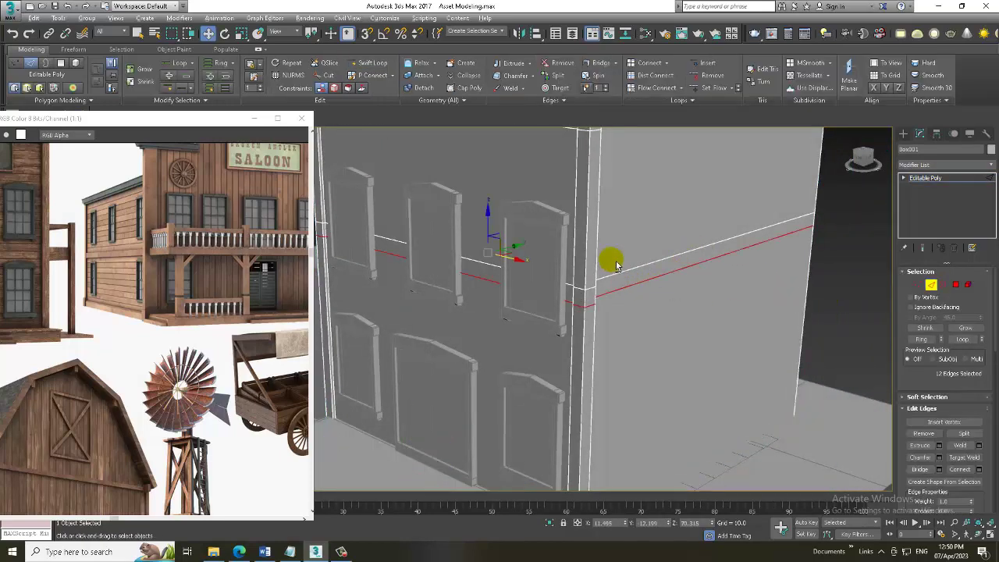
alt+middle_drag(609, 259, 504, 232)
drag(499, 234, 503, 242)
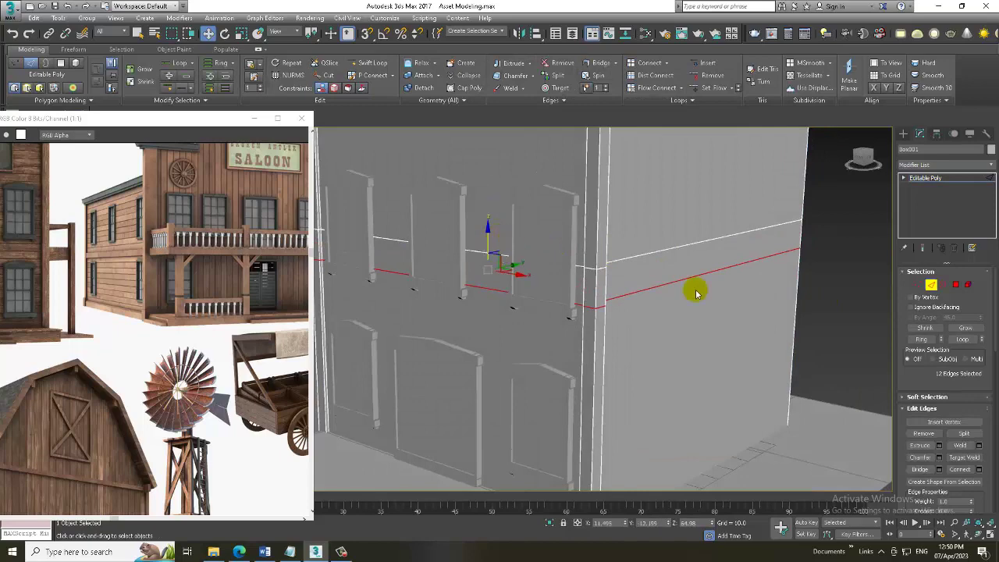
Extrude the band of wall polygons outward into a ledge, then shorten it back toward the wall.
key(4)
double_click(698, 256)
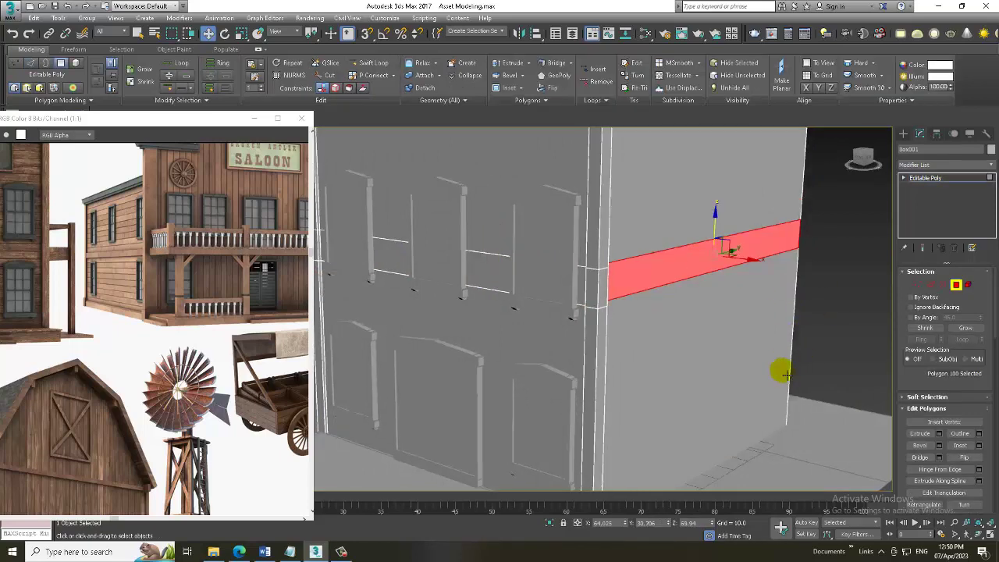
click(939, 433)
click(498, 345)
scroll(692, 312, down, 5)
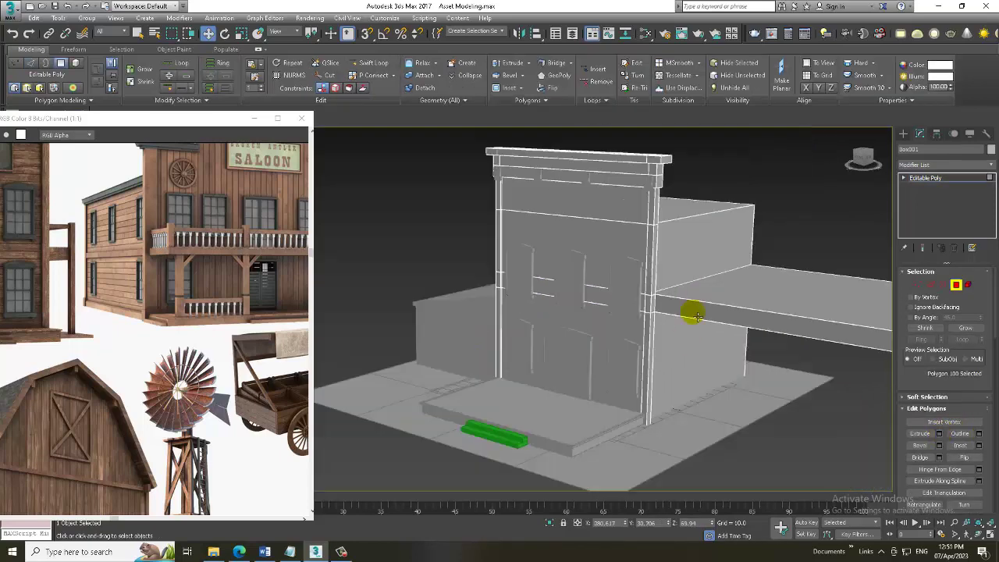
scroll(598, 284, up, 4)
scroll(788, 306, down, 5)
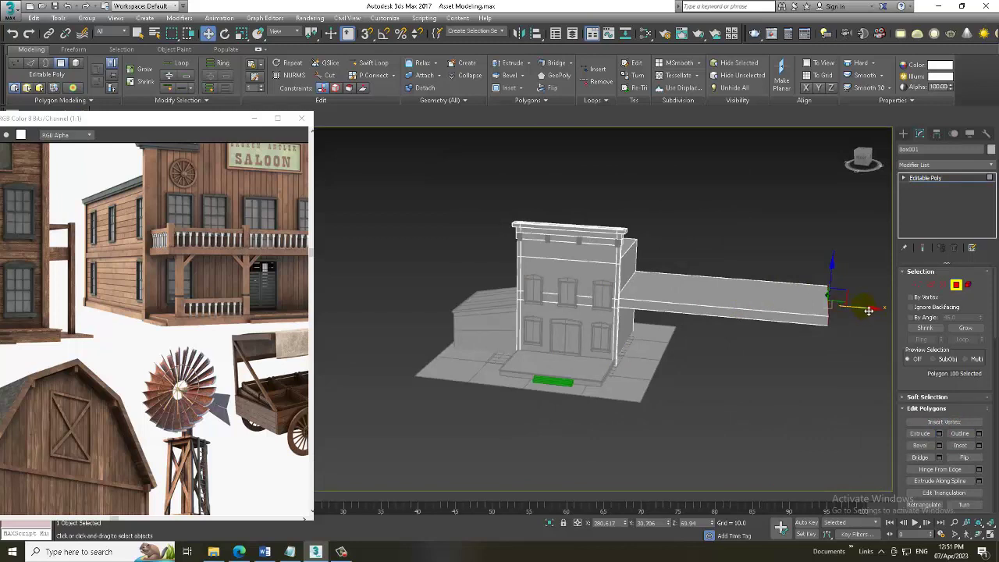
drag(869, 311, 700, 309)
alt+middle_drag(700, 309, 710, 314)
scroll(702, 304, up, 4)
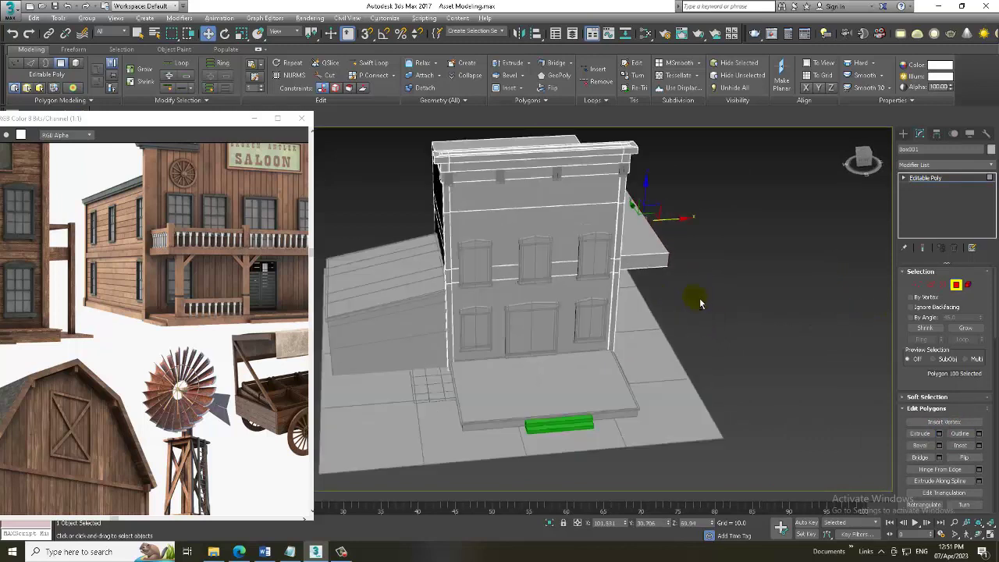
click(904, 135)
Return to the building's editable poly and orbit to look up under the ledge.
click(606, 252)
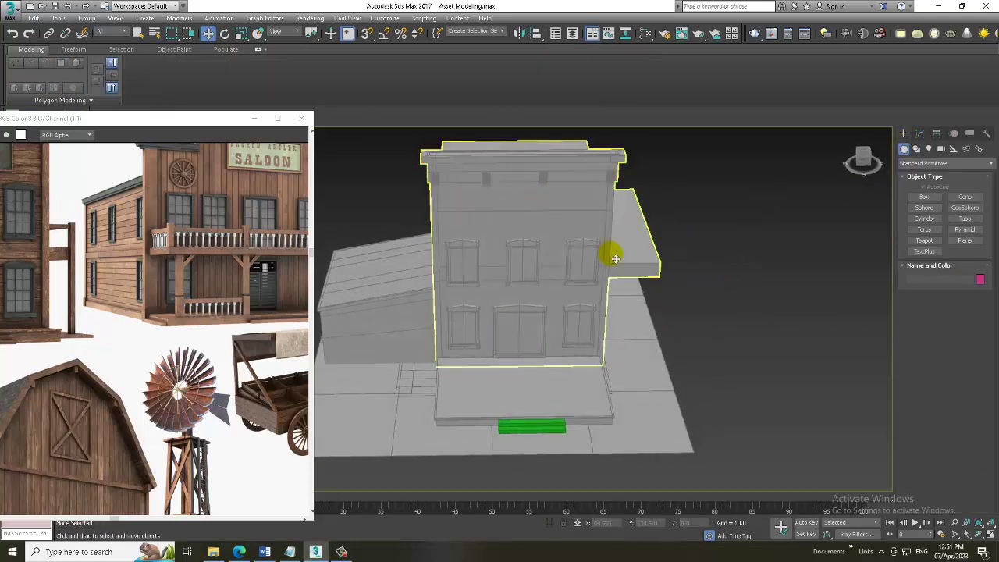
click(920, 135)
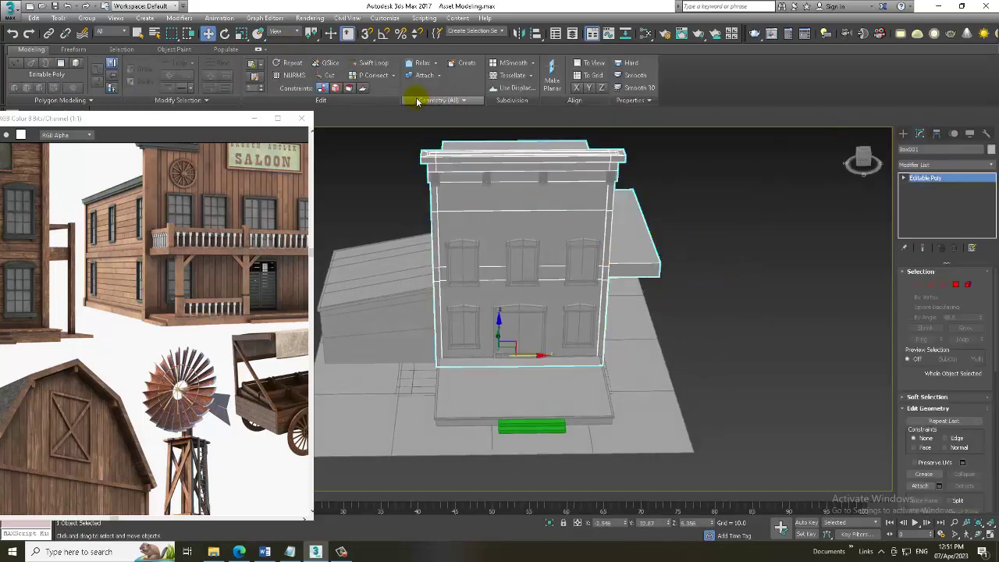
click(373, 64)
scroll(625, 269, up, 5)
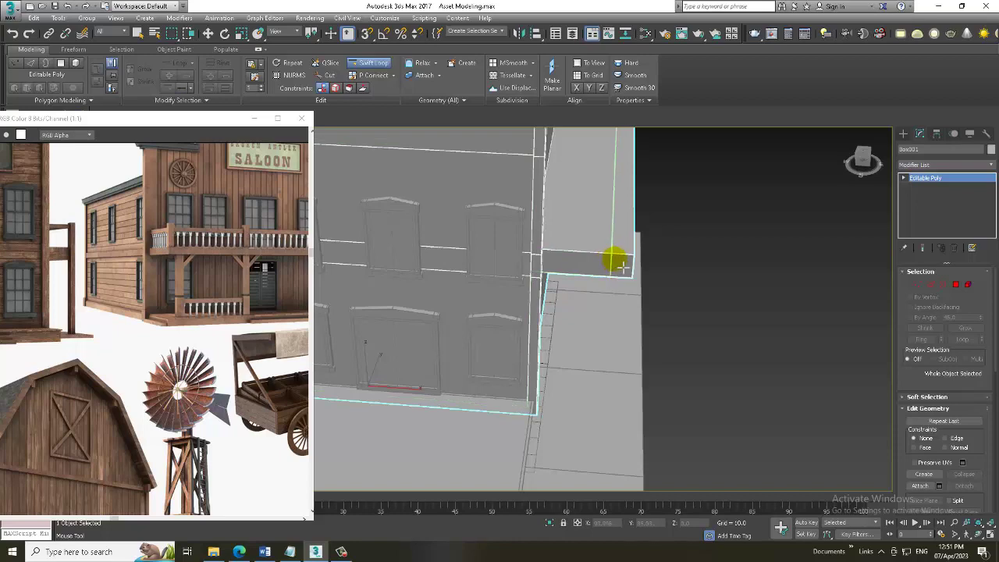
alt+middle_drag(624, 265, 513, 296)
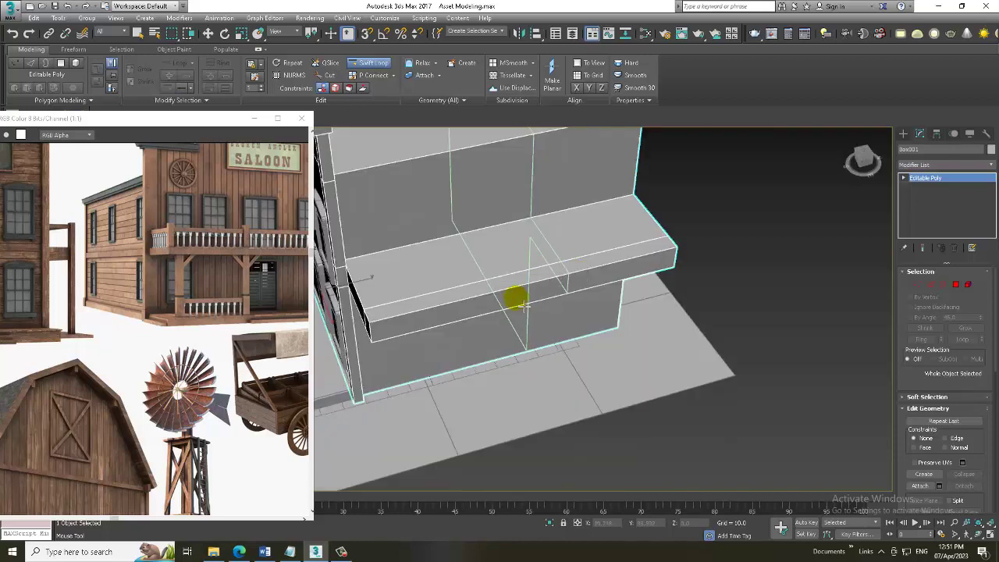
right_click(392, 326)
mouse_move(392, 326)
alt+middle_down()
mouse_move(446, 319)
mouse_move(495, 234)
mouse_move(536, 272)
mouse_move(509, 303)
mouse_move(520, 338)
mouse_move(508, 384)
alt+middle_up()
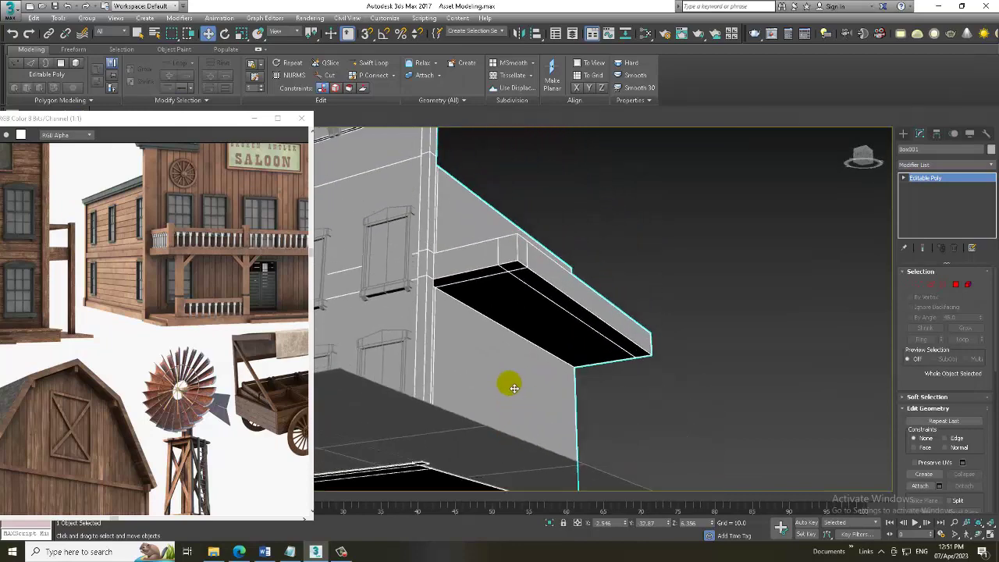
Extrude the face under the overhang corner down into a ground post, then select the ground Plane.
key(4)
click(515, 270)
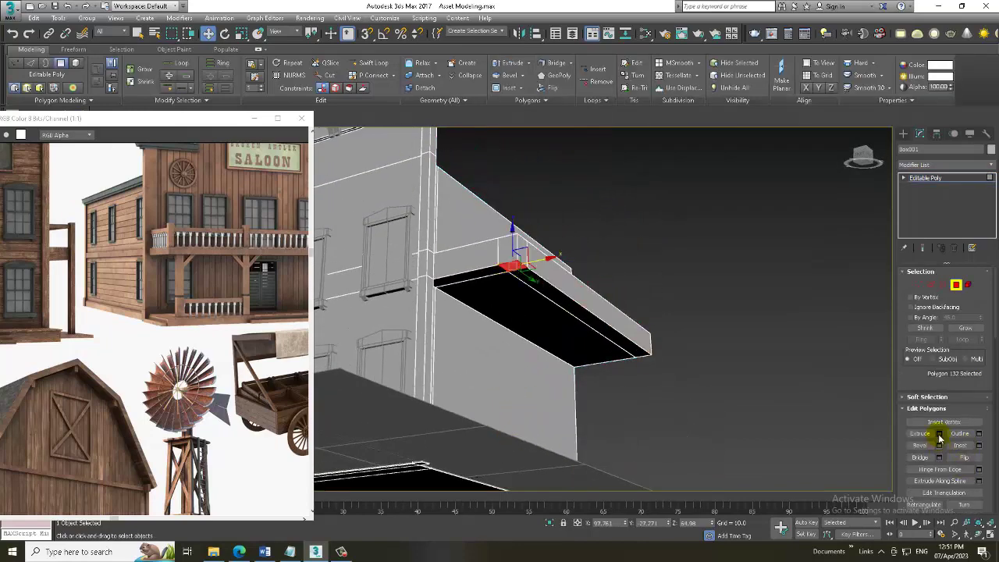
click(939, 434)
alt+middle_drag(741, 351, 519, 363)
click(498, 347)
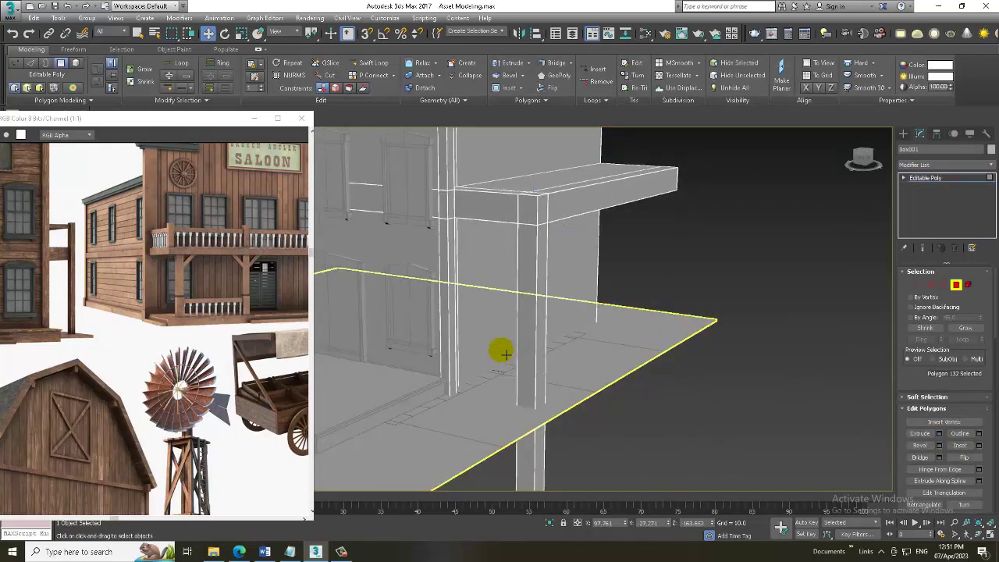
scroll(538, 319, down, 4)
scroll(547, 390, down, 2)
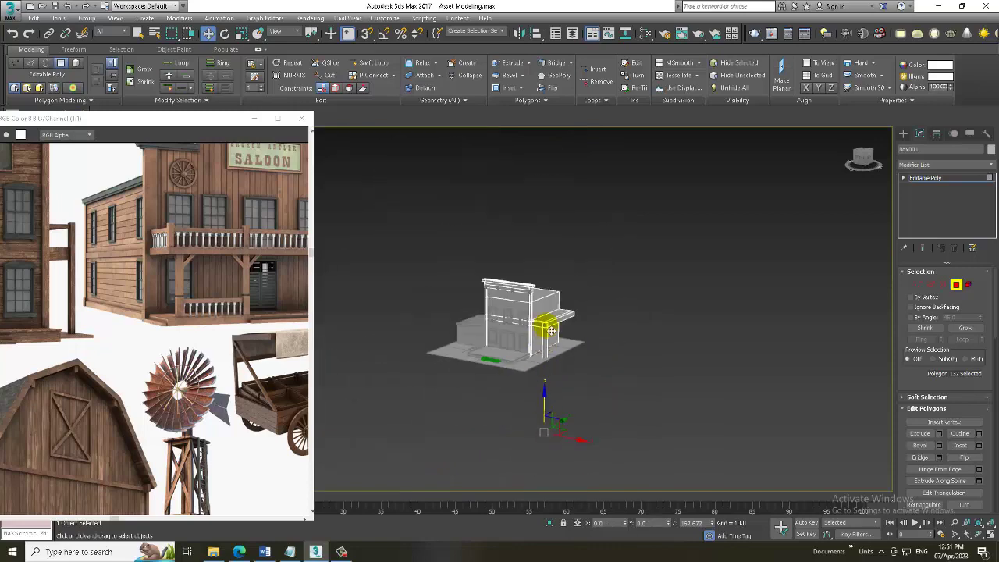
scroll(546, 339, up, 5)
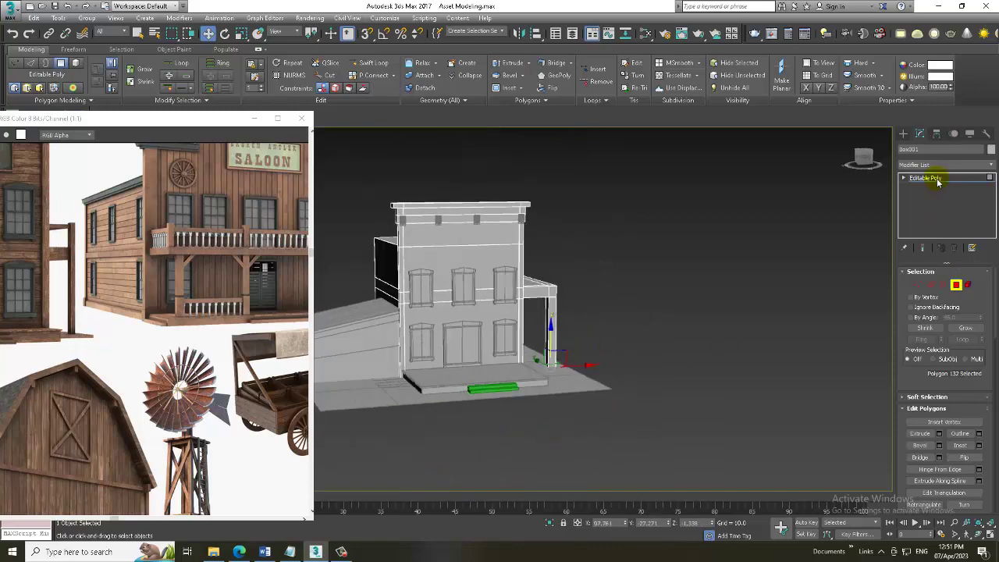
alt+middle_drag(687, 312, 653, 321)
click(607, 379)
mouse_move(602, 379)
alt+middle_down()
mouse_move(602, 393)
mouse_move(992, 355)
alt+middle_up()
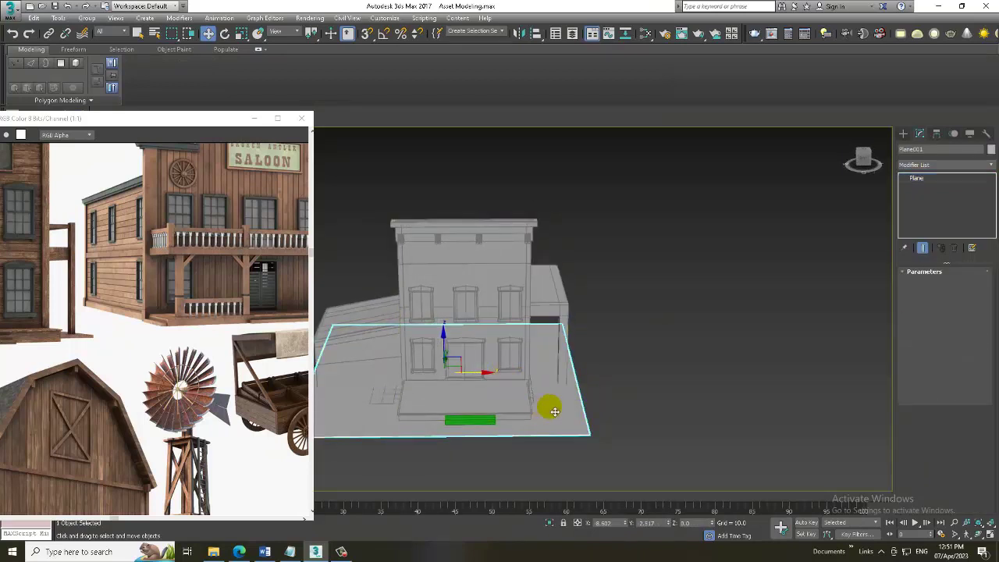
Scale the ground plane wider and shift it to the right.
key(r)
mouse_move(406, 378)
mouse_down()
mouse_move(350, 370)
mouse_move(413, 374)
mouse_up()
mouse_move(413, 375)
alt+middle_down()
mouse_move(570, 304)
mouse_move(524, 366)
alt+middle_up()
key(w)
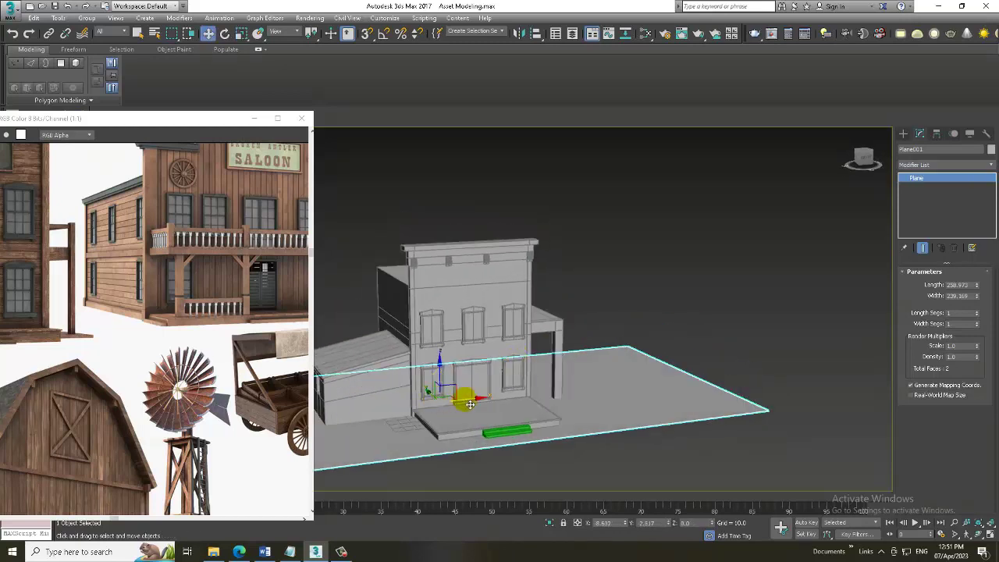
drag(437, 402, 578, 383)
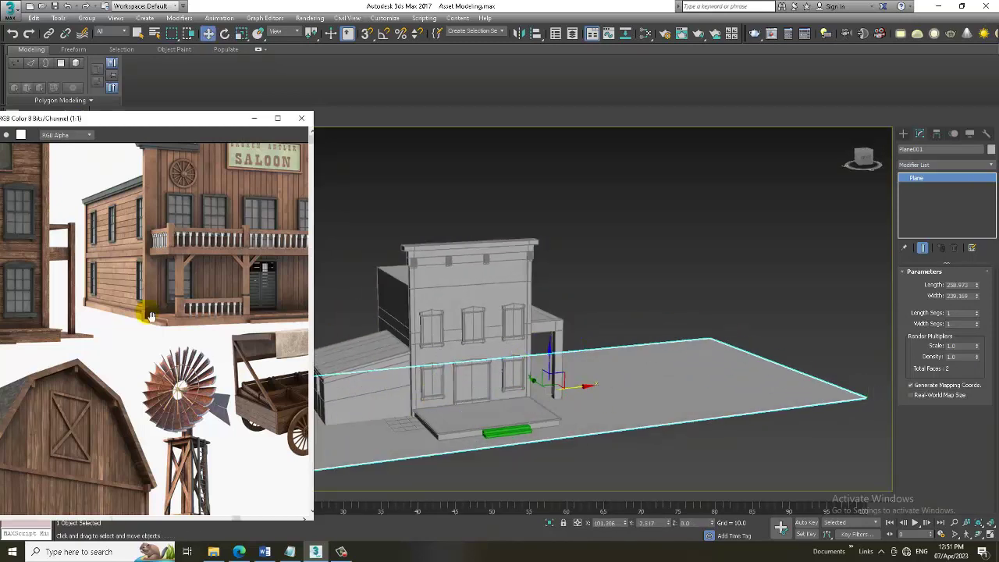
middle_drag(149, 312, 78, 388)
alt+middle_drag(702, 329, 641, 331)
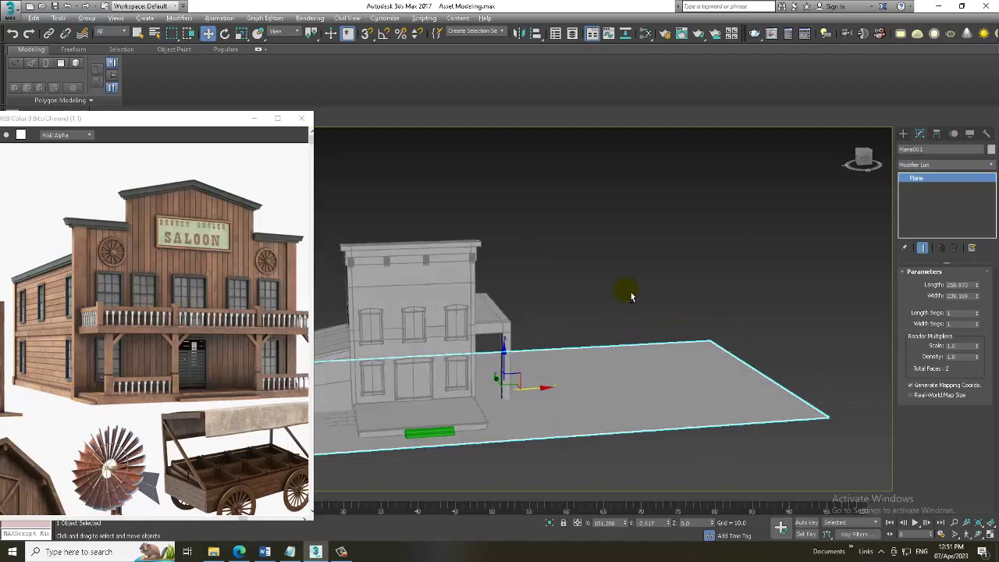
alt+middle_drag(632, 295, 671, 281)
Create Box012, about 260 wide and 170 high, on the plane right of the building.
click(903, 134)
click(925, 197)
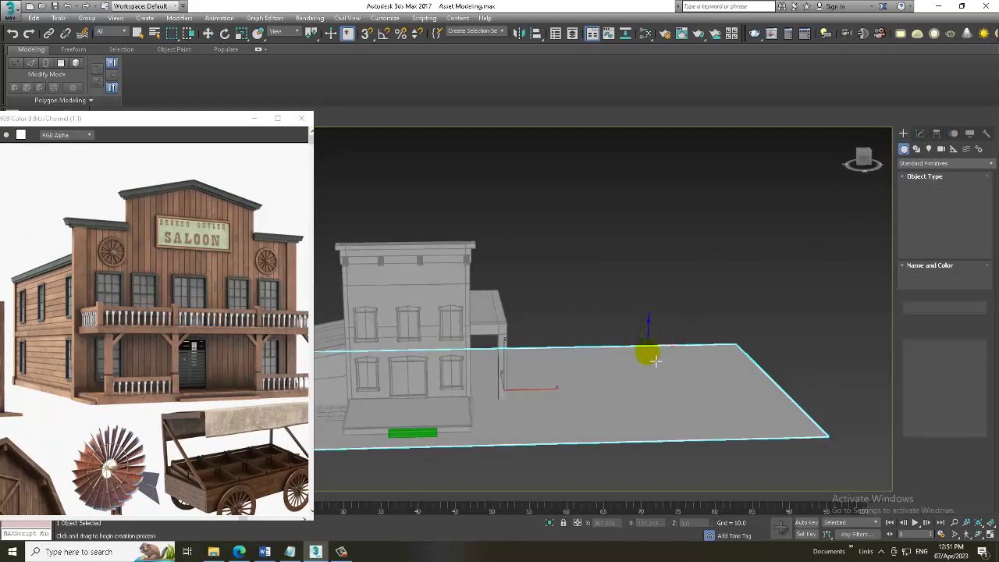
mouse_move(647, 350)
alt+middle_down()
mouse_move(598, 320)
mouse_move(627, 359)
alt+middle_up()
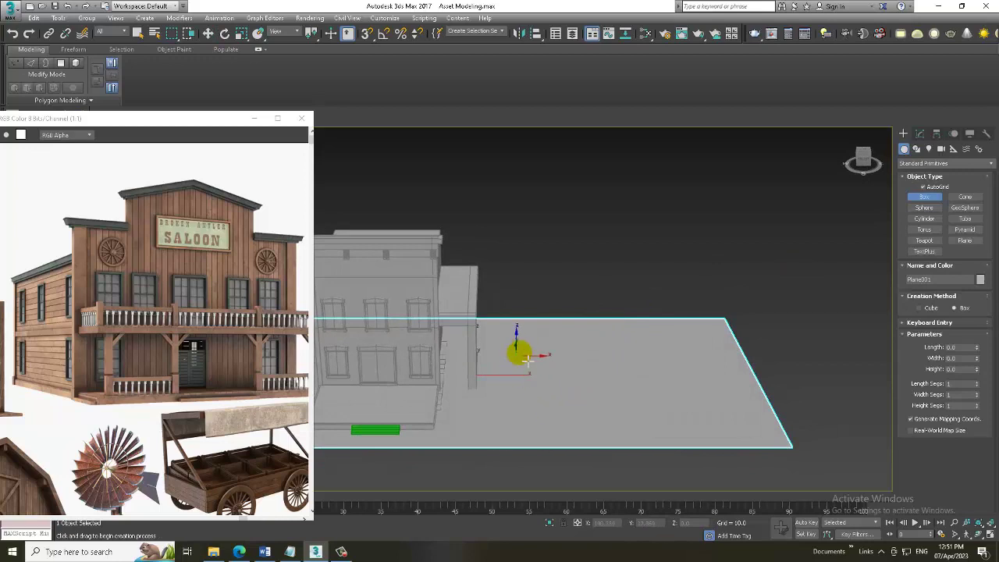
drag(528, 353, 804, 362)
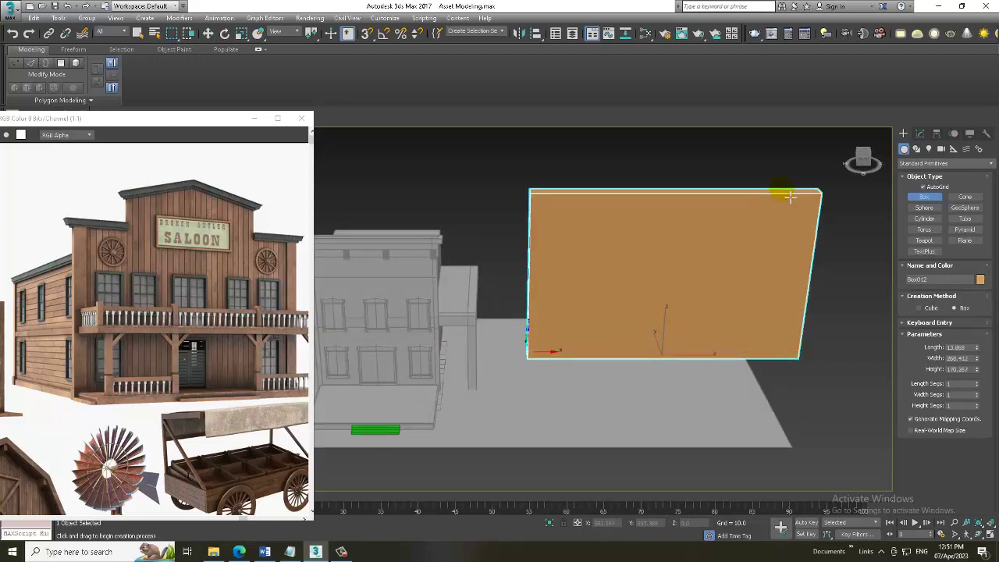
click(790, 197)
right_click(775, 193)
scroll(217, 321, down, 1)
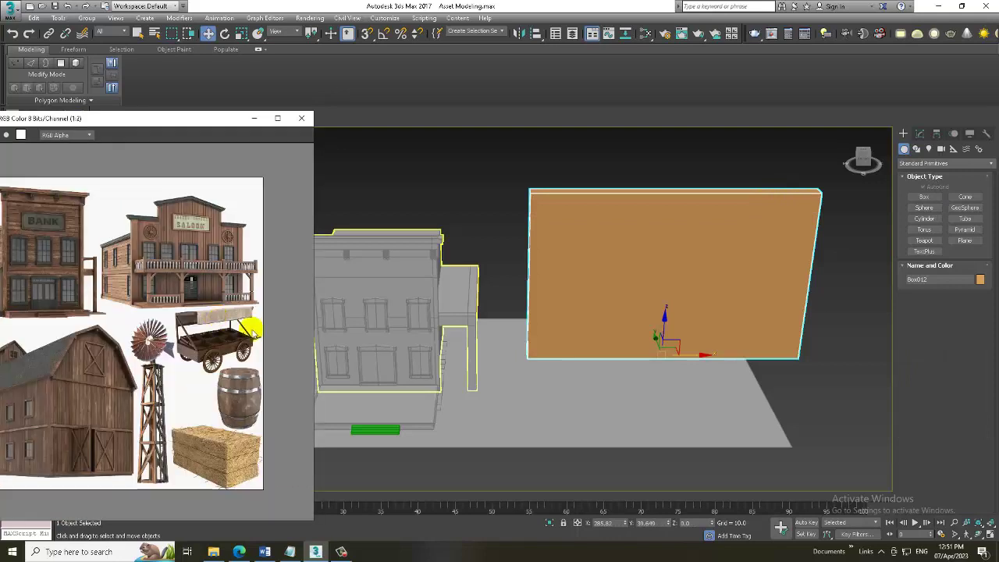
key(z)
key(r)
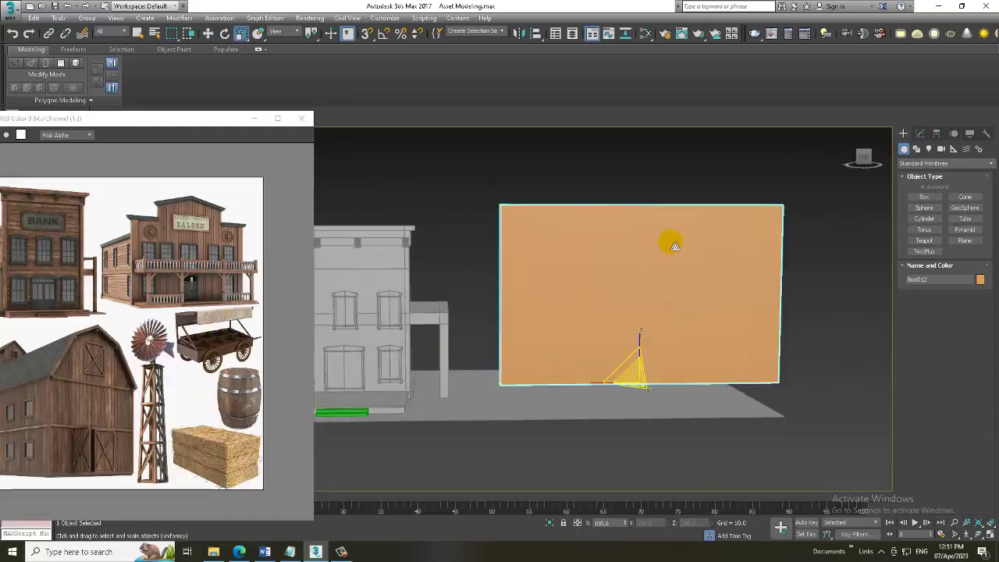
right_click(598, 270)
mouse_move(638, 378)
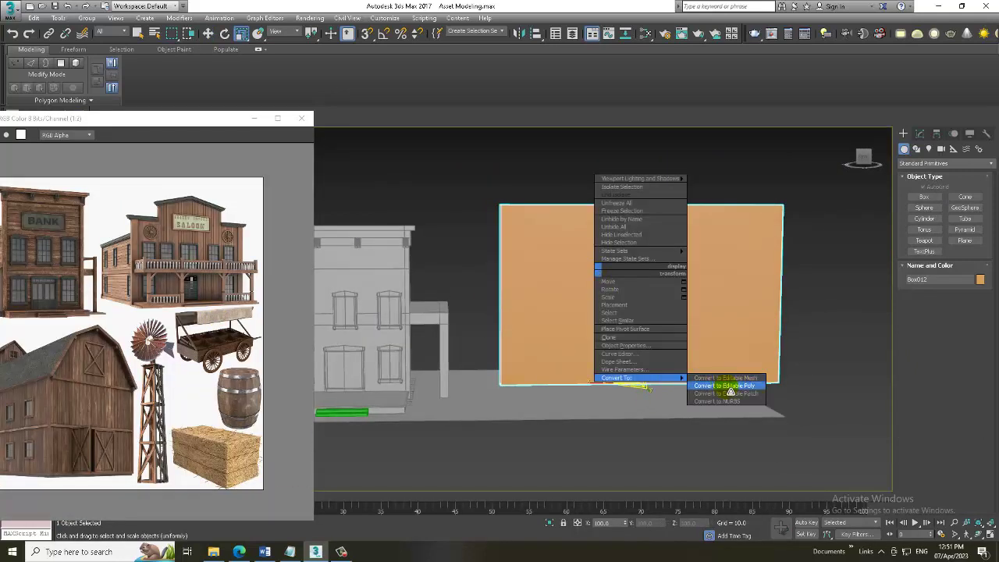
Convert the orange box to Editable Poly and lower its top vertices to shorten the wall.
click(724, 386)
drag(459, 177, 879, 228)
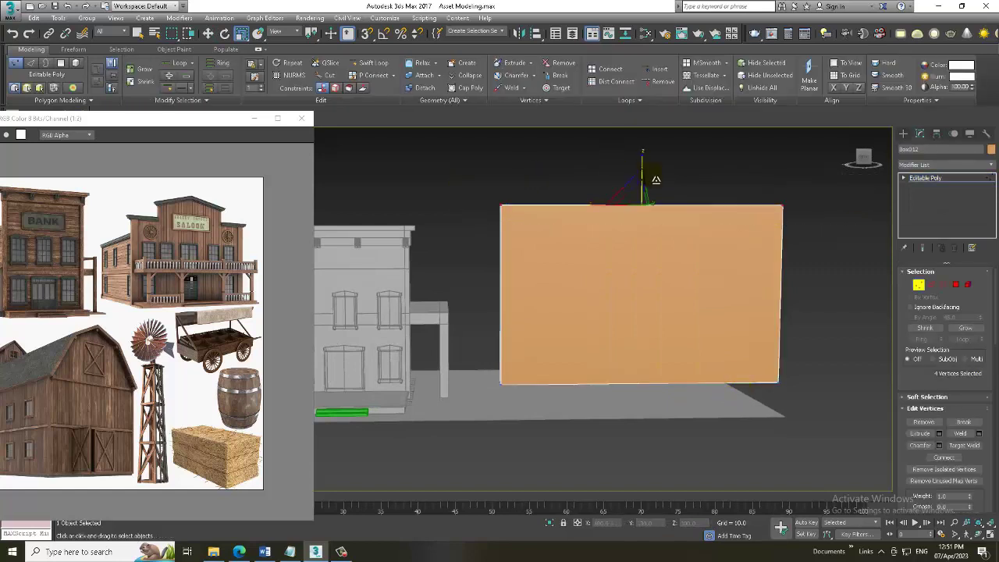
key(w)
drag(647, 174, 654, 213)
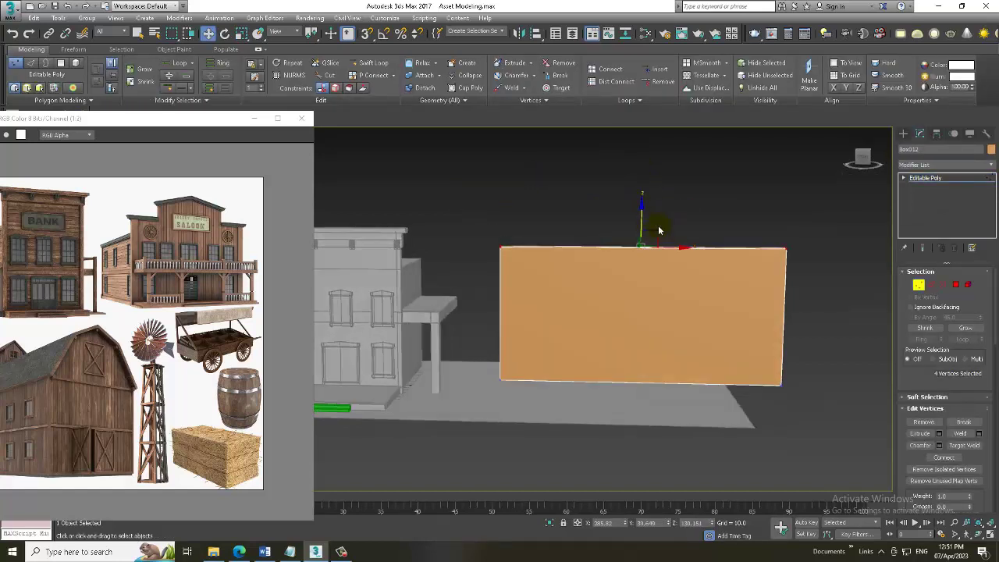
scroll(673, 236, up, 2)
Connect the long top and bottom edges with 2 segments, splitting the wall into three panels.
key(2)
drag(589, 195, 641, 530)
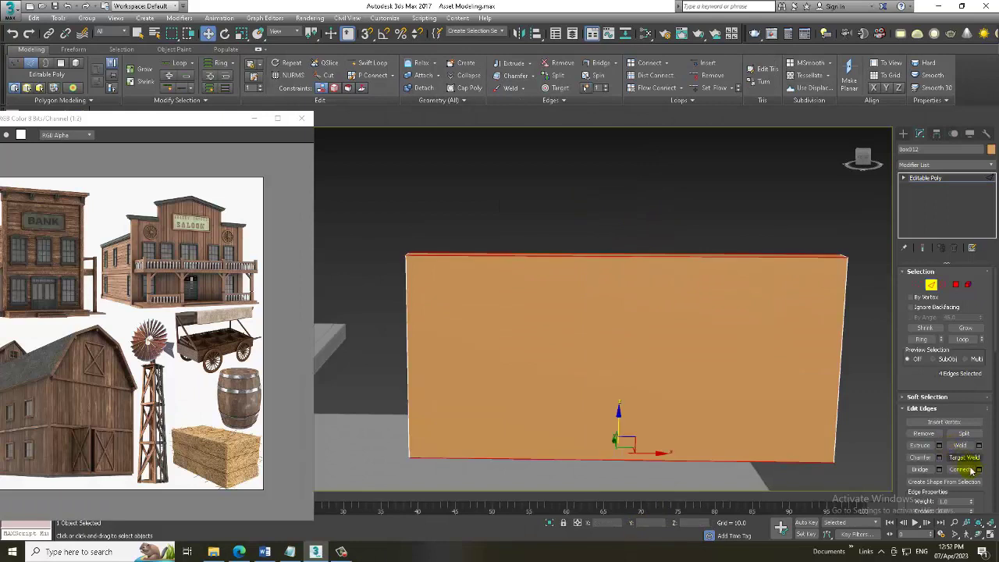
click(979, 469)
click(498, 316)
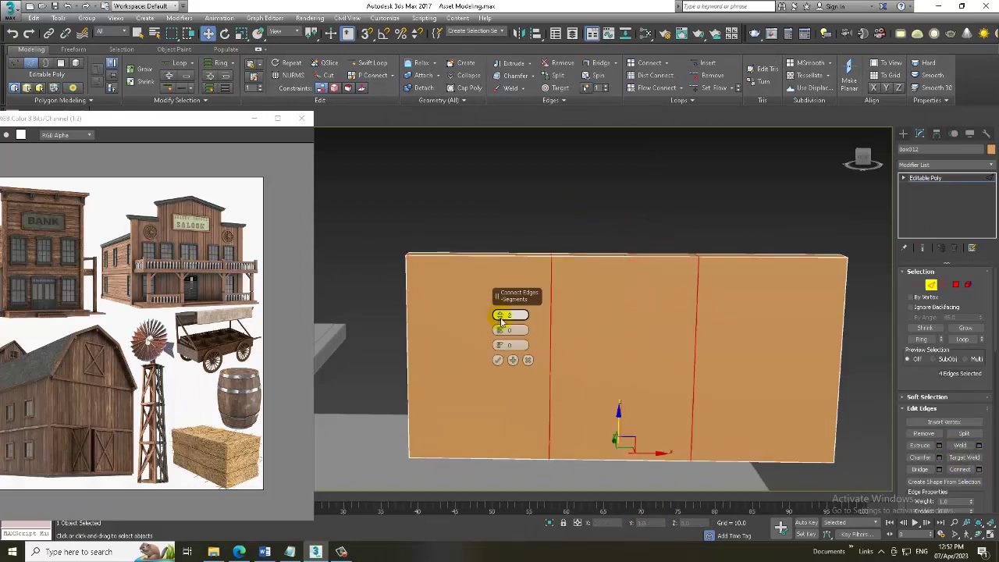
click(498, 360)
mouse_move(499, 364)
alt+middle_down()
mouse_move(627, 314)
mouse_move(602, 323)
mouse_move(598, 307)
mouse_move(623, 310)
alt+middle_up()
Extrude the middle panel's top face upward by 36.213.
key(4)
click(602, 268)
click(939, 434)
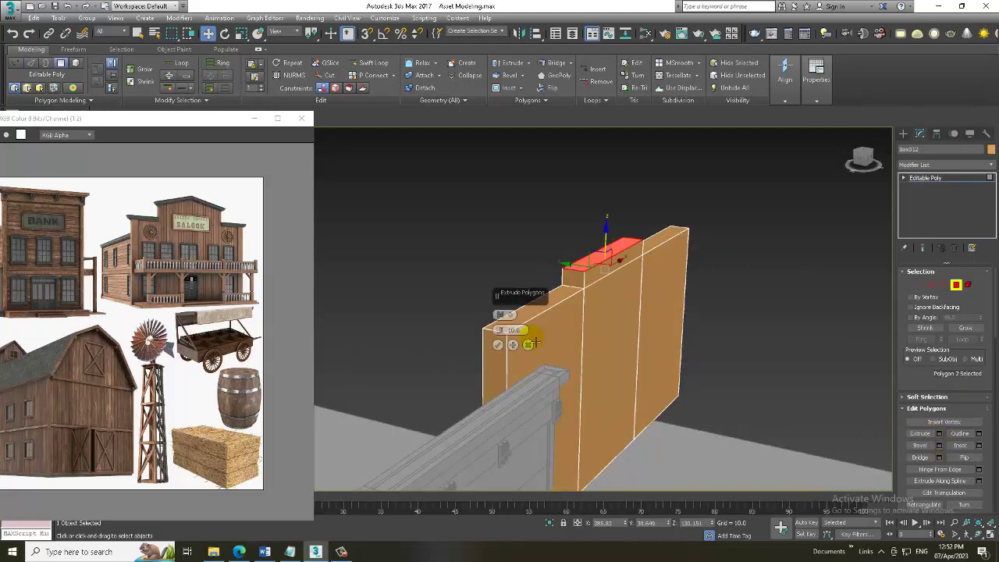
drag(500, 330, 490, 206)
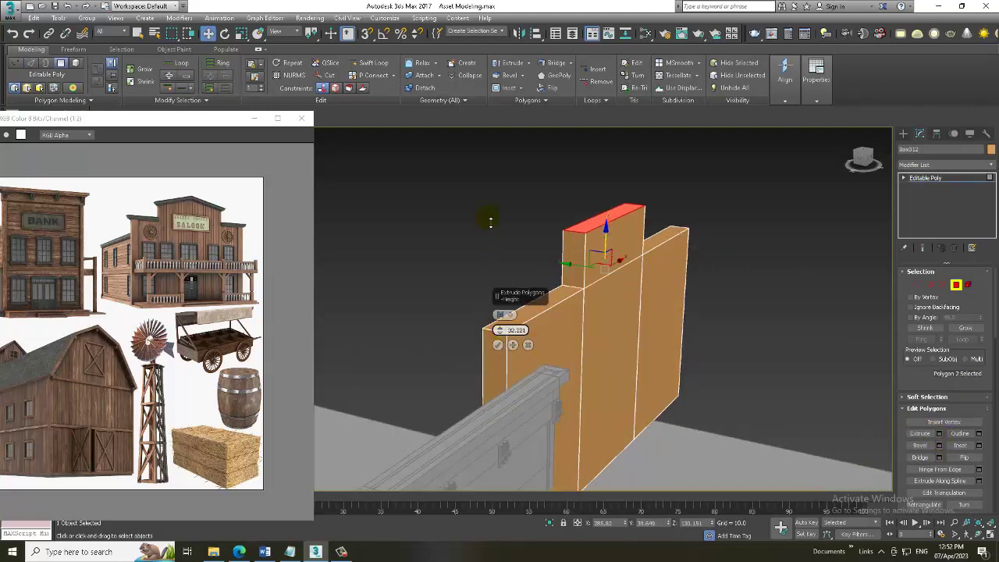
click(498, 345)
In the Front view, widen the raised centre by moving its left and right vertex columns outward.
key(f)
scroll(189, 361, up, 2)
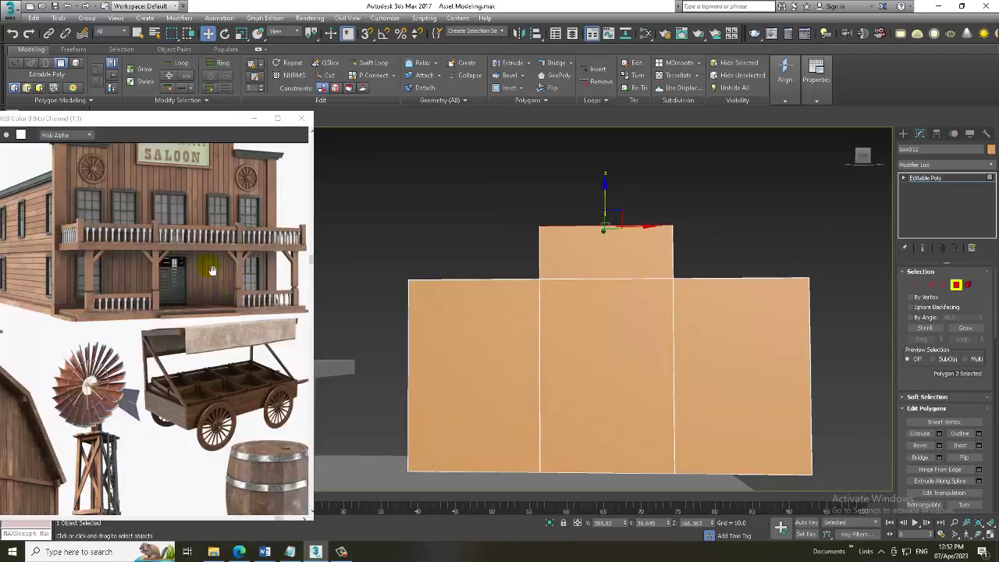
scroll(190, 362, up, 2)
middle_drag(184, 281, 206, 281)
middle_drag(702, 342, 669, 331)
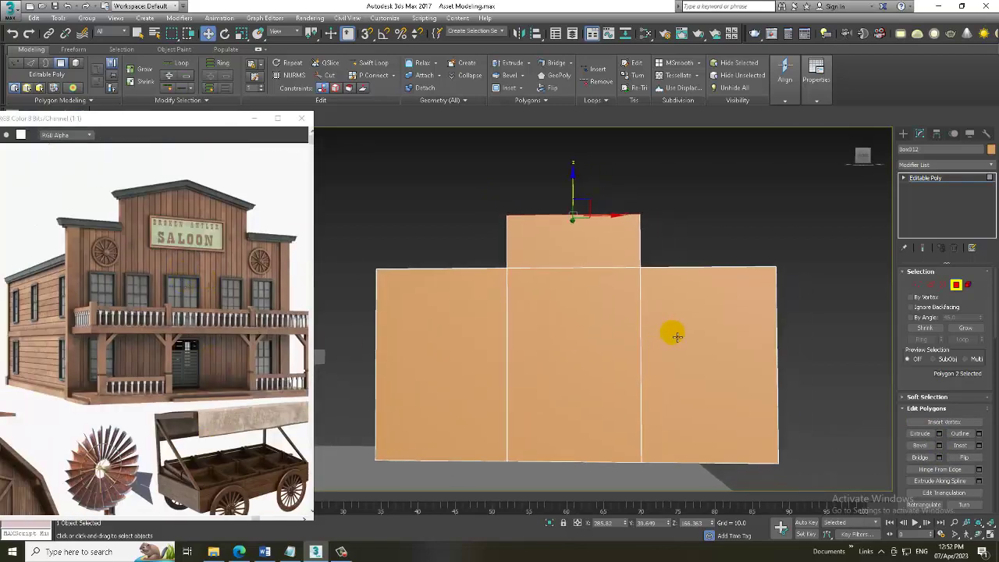
scroll(651, 343, down, 2)
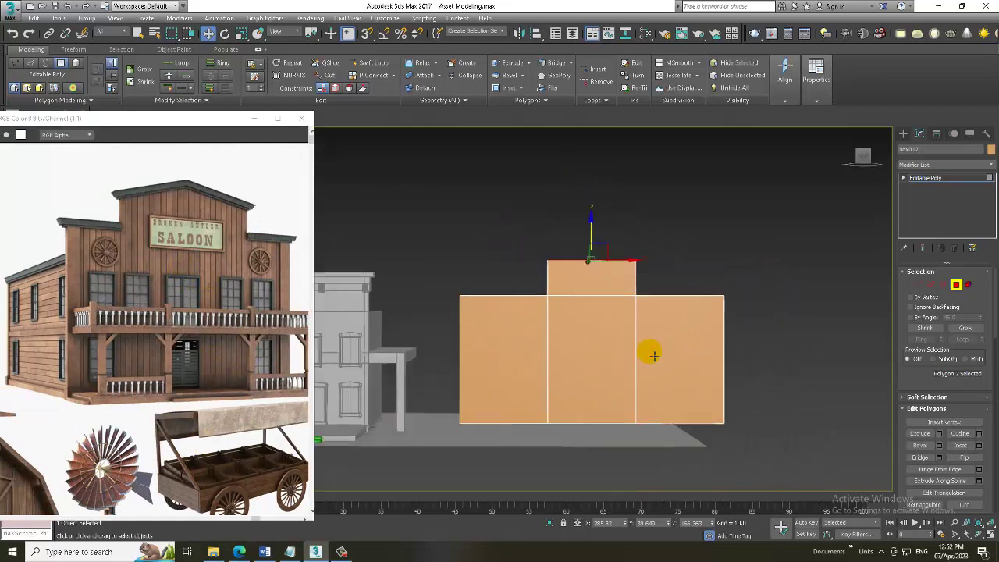
key(1)
drag(512, 184, 580, 413)
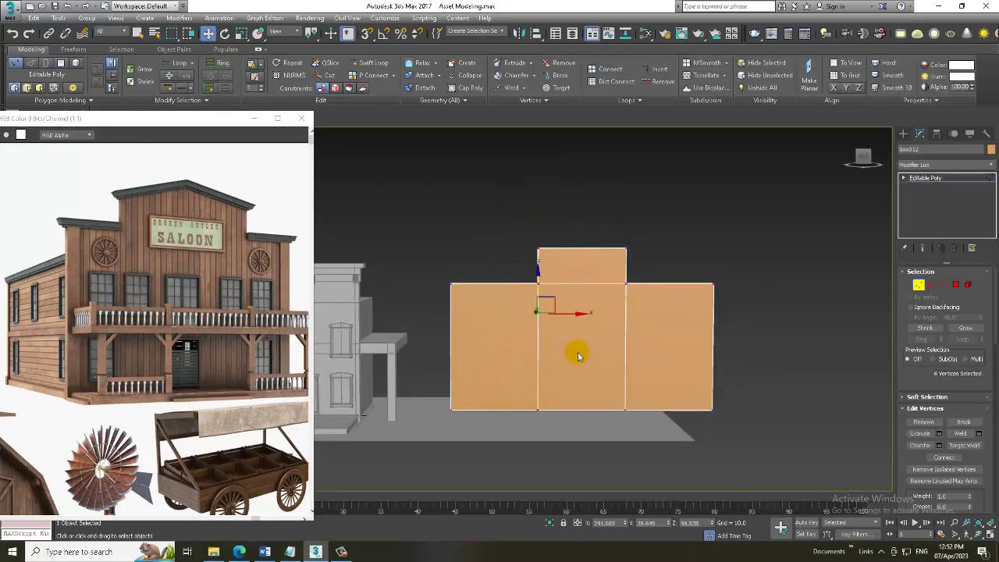
drag(581, 317, 564, 316)
drag(596, 235, 643, 463)
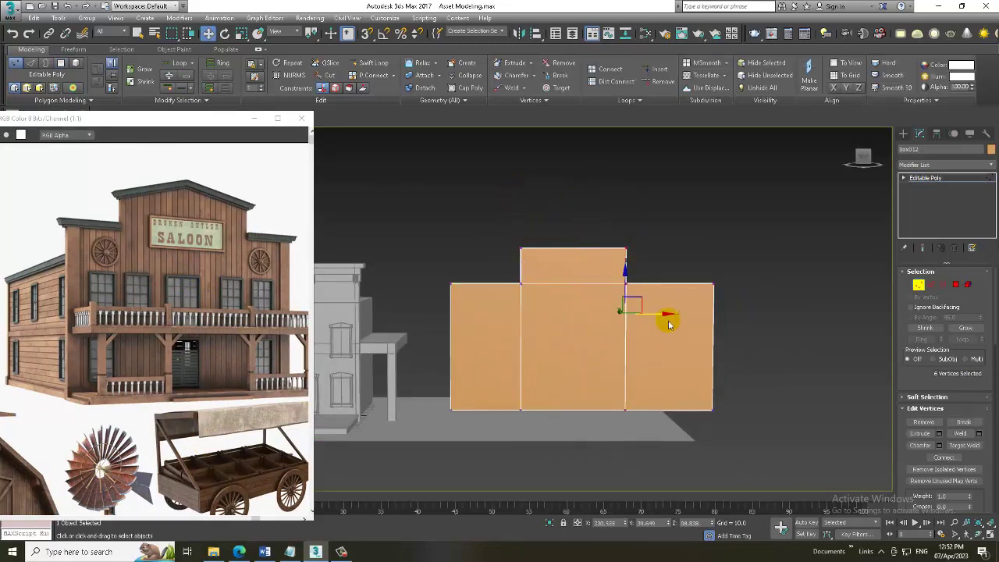
drag(661, 321, 680, 319)
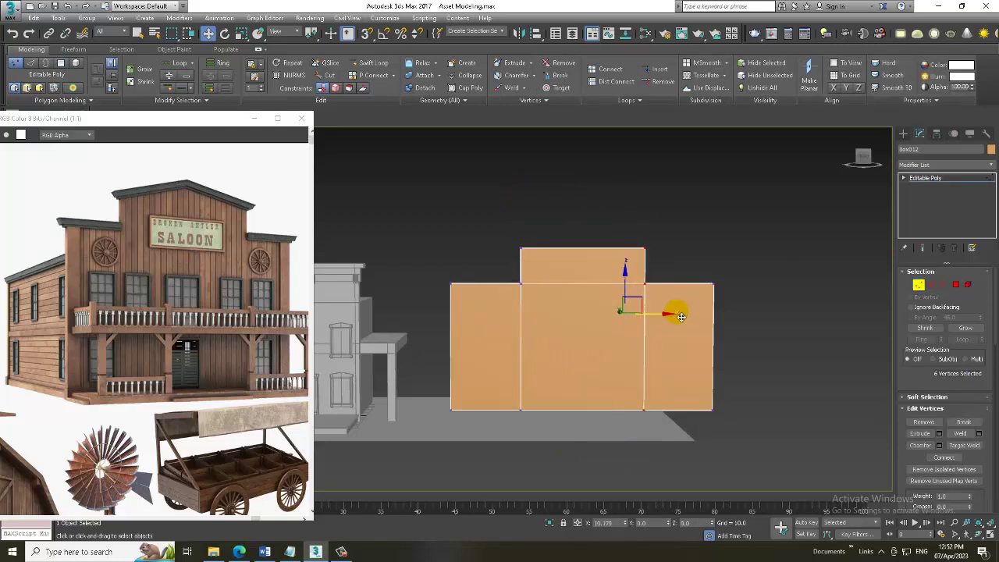
alt+middle_drag(658, 317, 640, 309)
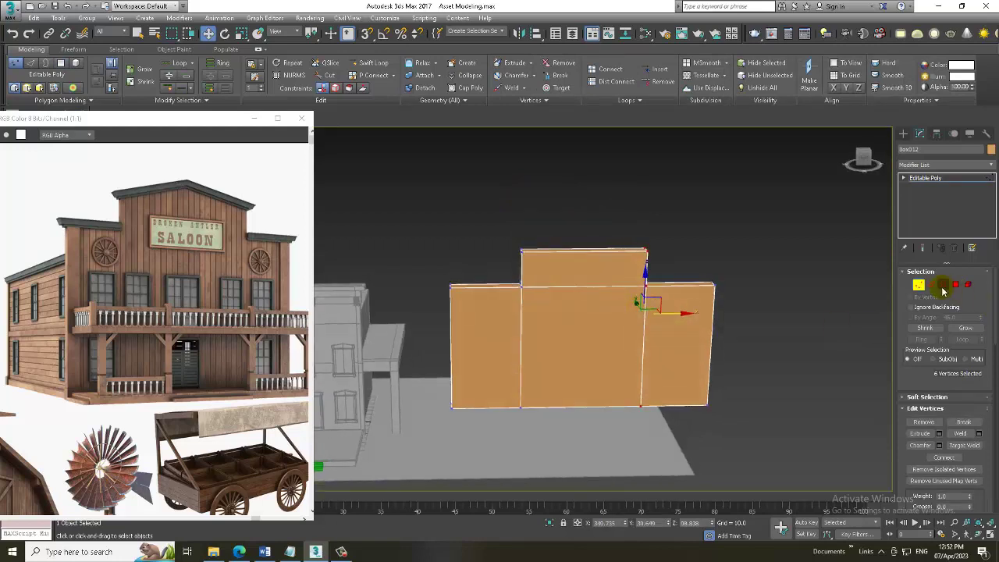
Connect the centre panel's edges with 1 segment to add a vertical middle edge.
key(2)
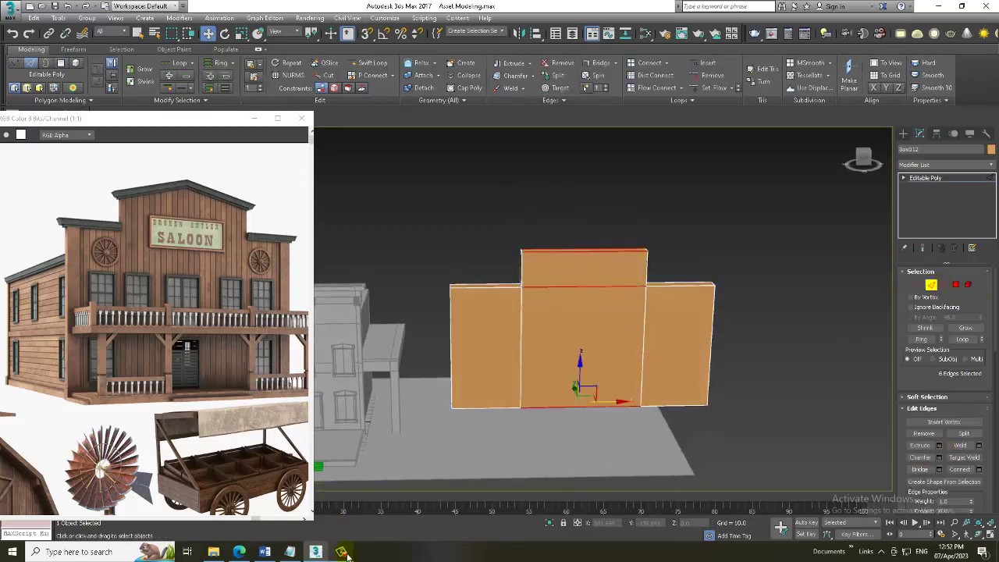
click(341, 551)
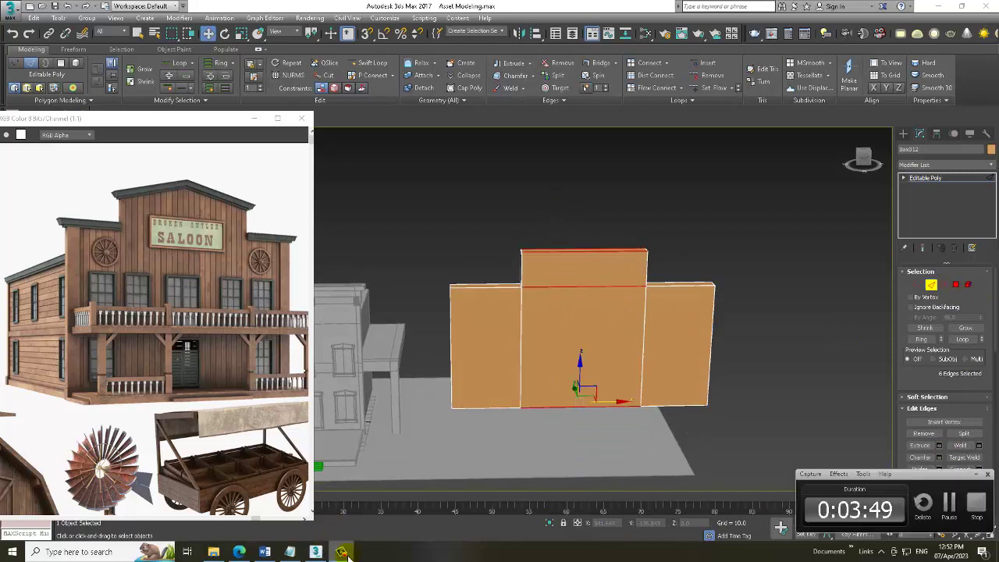
click(979, 469)
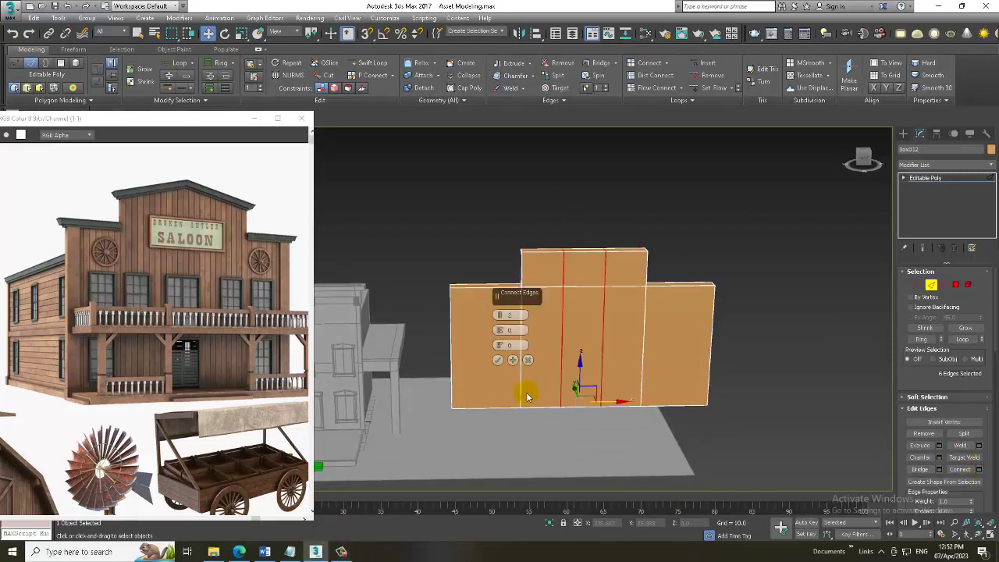
click(500, 318)
click(498, 360)
Try pulling the middle top vertex into a peak, then undo to keep the flat top.
key(alt+w)
key(alt+w)
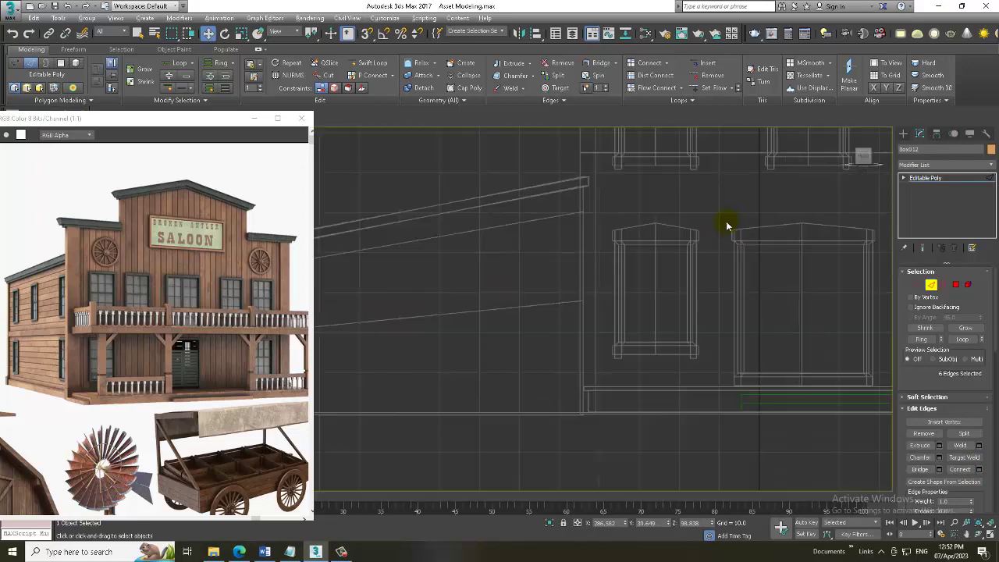
scroll(709, 306, down, 3)
key(1)
scroll(631, 278, up, 3)
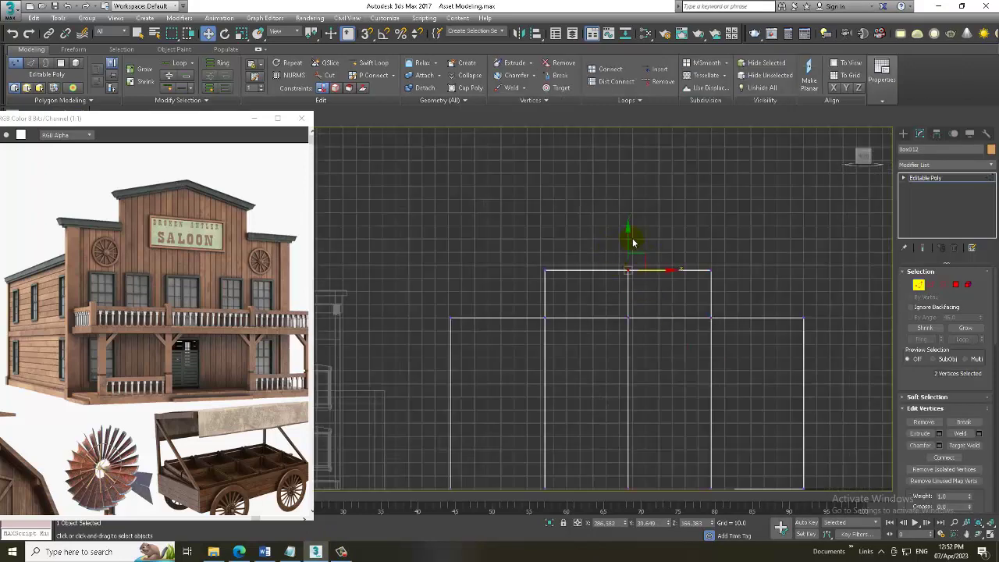
drag(630, 233, 630, 216)
key(ctrl+z)
Use Swift Loop to add a horizontal edge loop near the top of the raised centre.
scroll(705, 303, up, 2)
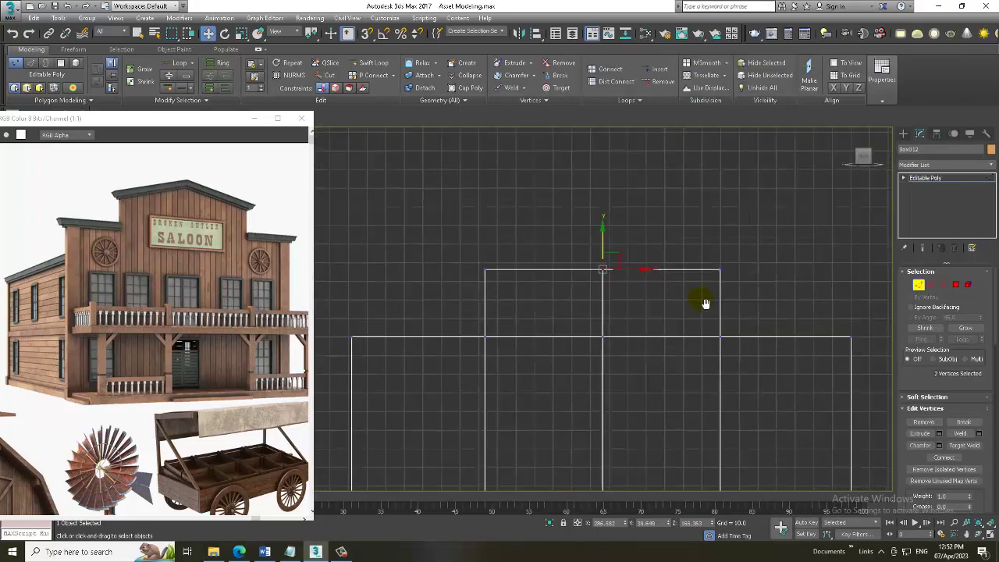
click(373, 63)
middle_drag(538, 263, 562, 265)
scroll(562, 265, up, 2)
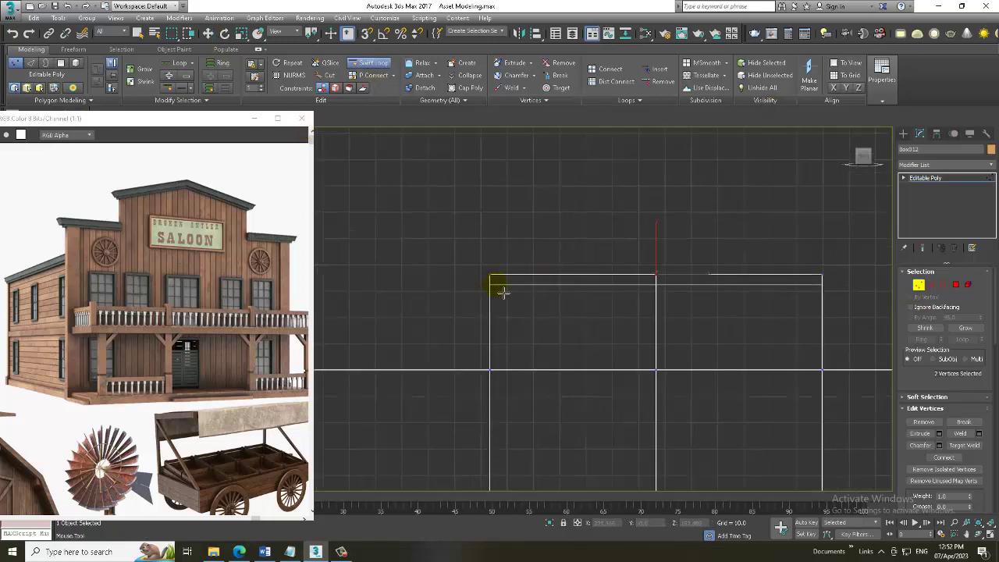
right_click(505, 292)
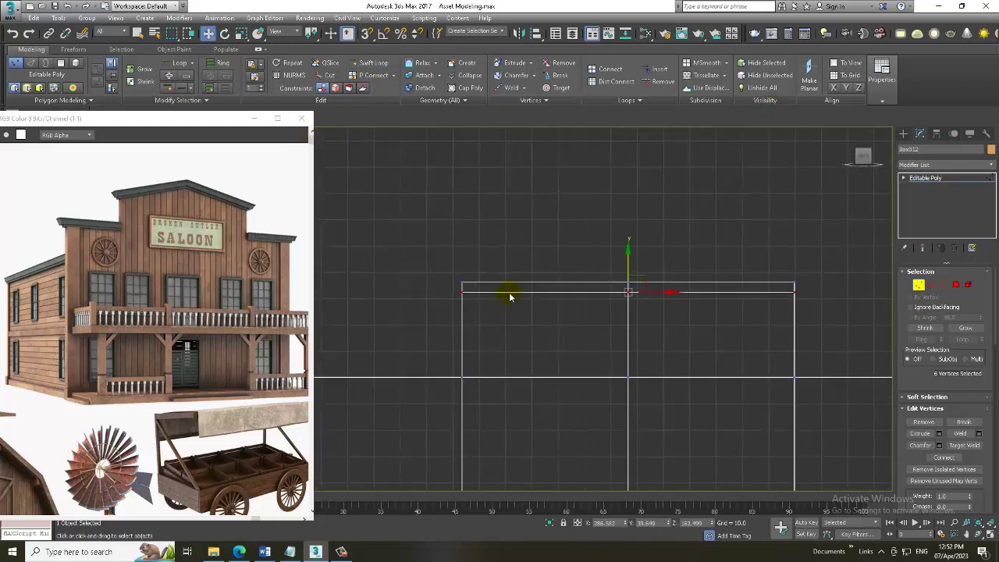
Extrude the top strip polygons by Local Normal with height 6.254 to form a ledge.
key(4)
drag(845, 296, 846, 295)
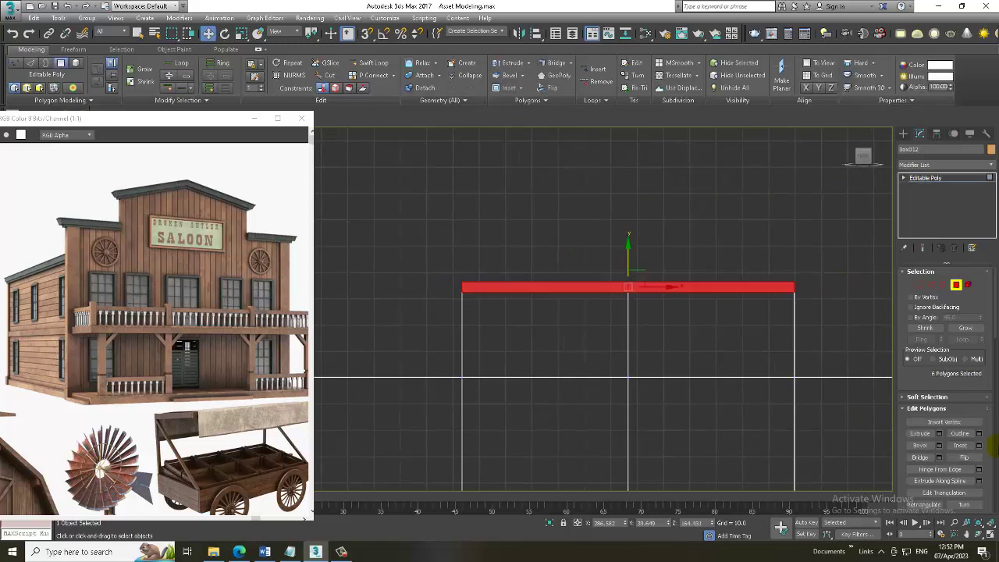
click(939, 433)
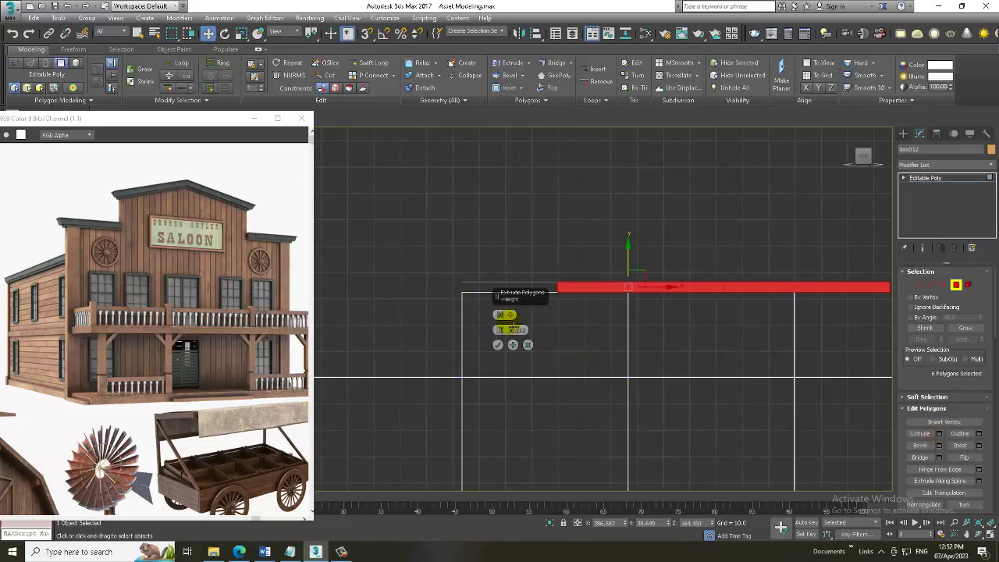
click(500, 314)
click(515, 332)
drag(499, 332, 526, 414)
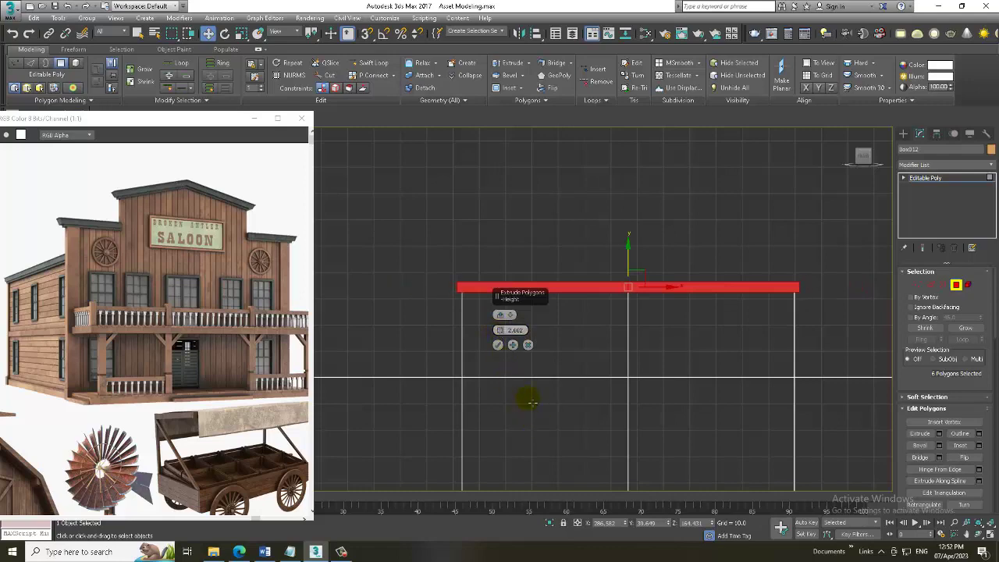
click(498, 345)
Insert an edge loop near the top of the side sections to create their top strips.
key(alt+w)
key(alt+w)
mouse_move(698, 375)
alt+middle_down()
mouse_move(721, 352)
mouse_move(661, 332)
mouse_move(618, 292)
alt+middle_up()
key(alt+w)
key(alt+w)
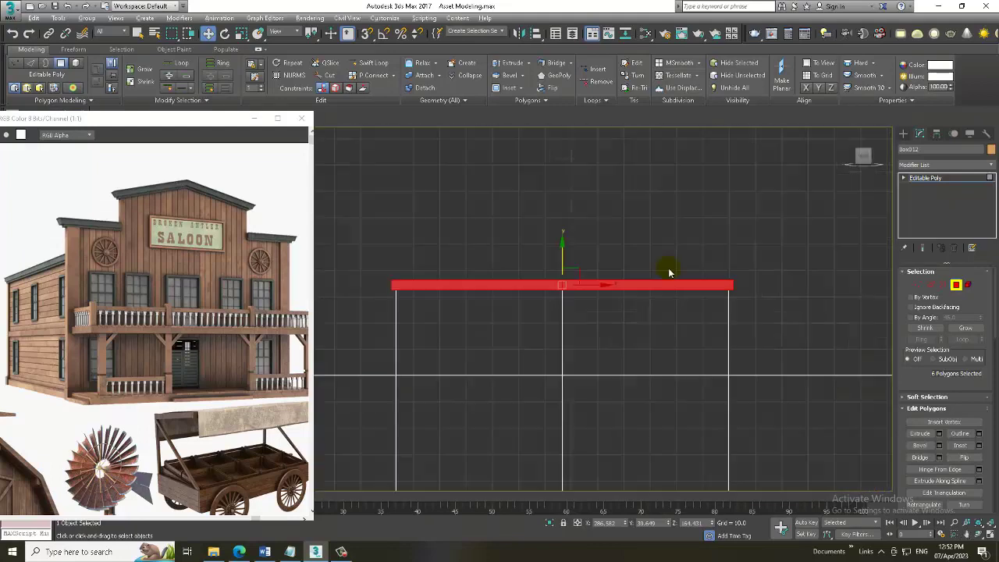
mouse_move(471, 273)
middle_down()
mouse_move(658, 270)
mouse_move(637, 277)
middle_up()
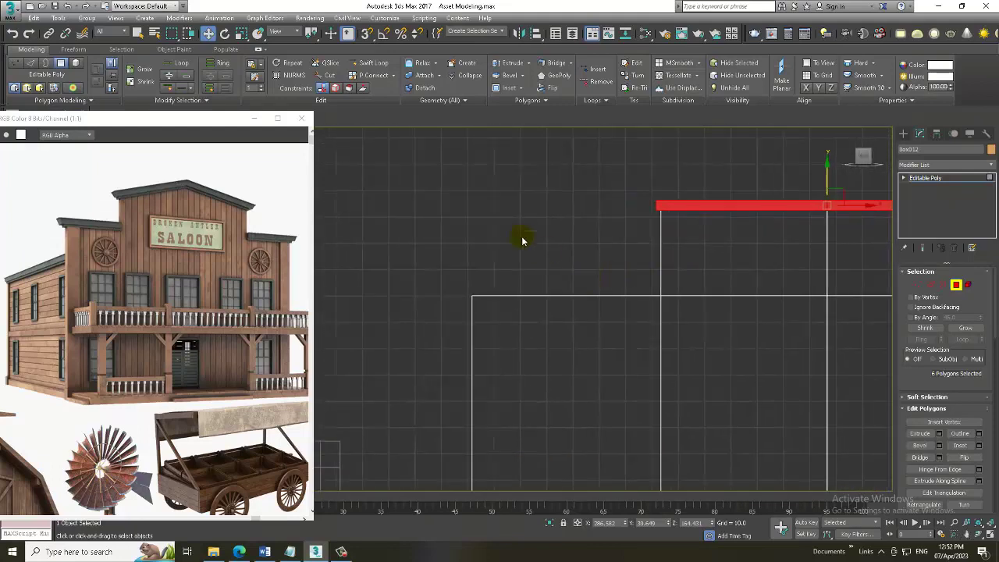
click(371, 63)
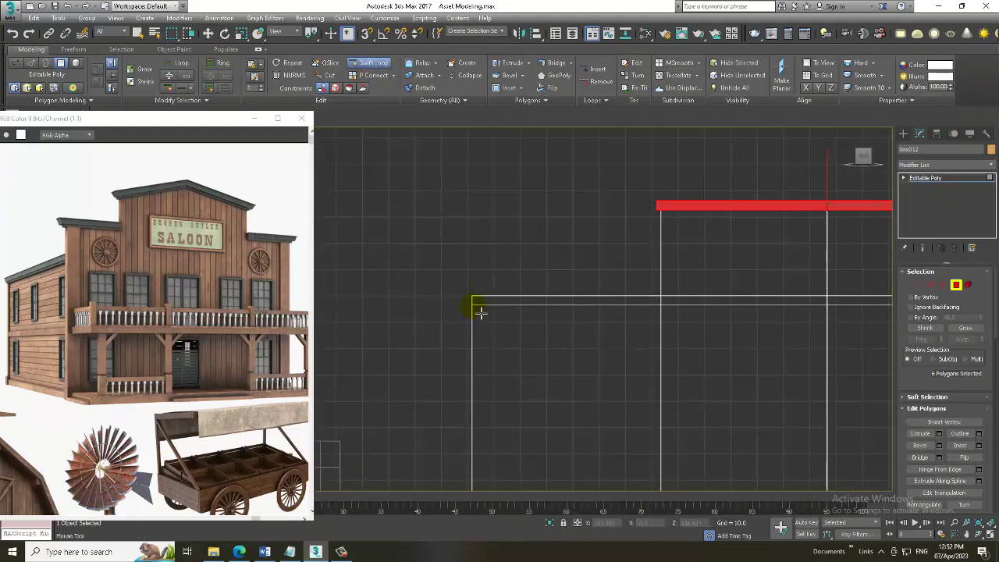
scroll(617, 311, up, 2)
right_click(415, 312)
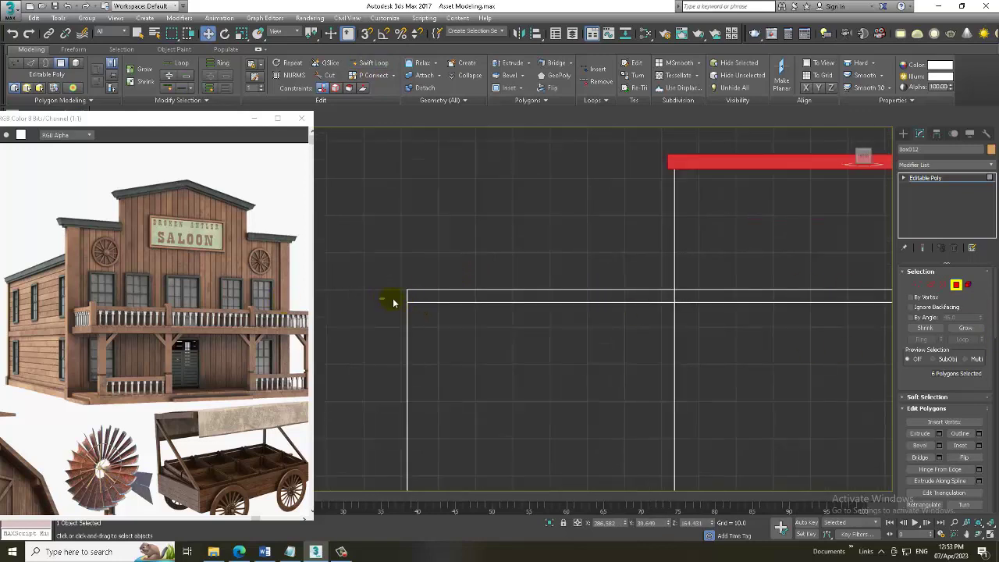
Extrude the left and right sections' top strips outward into ledges.
drag(473, 297, 474, 298)
scroll(483, 308, down, 3)
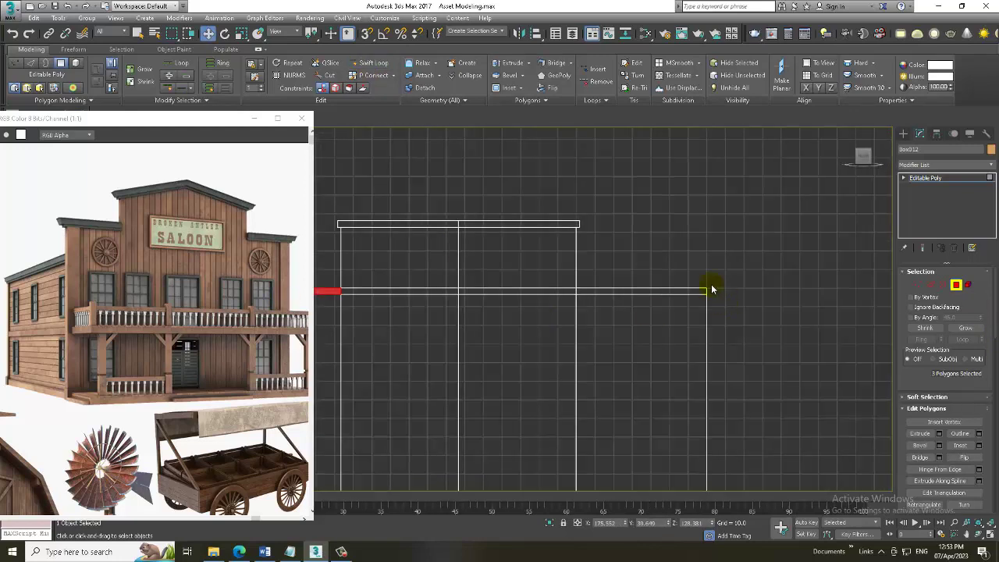
ctrl+click(687, 301)
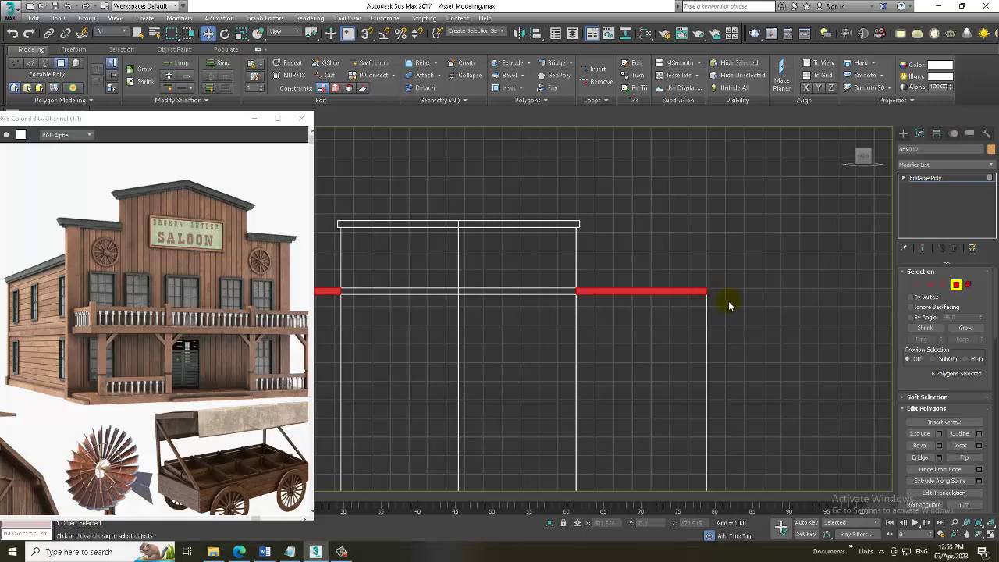
key(alt+w)
key(alt+w)
mouse_move(774, 363)
alt+middle_down()
mouse_move(807, 331)
mouse_move(803, 319)
alt+middle_up()
click(941, 440)
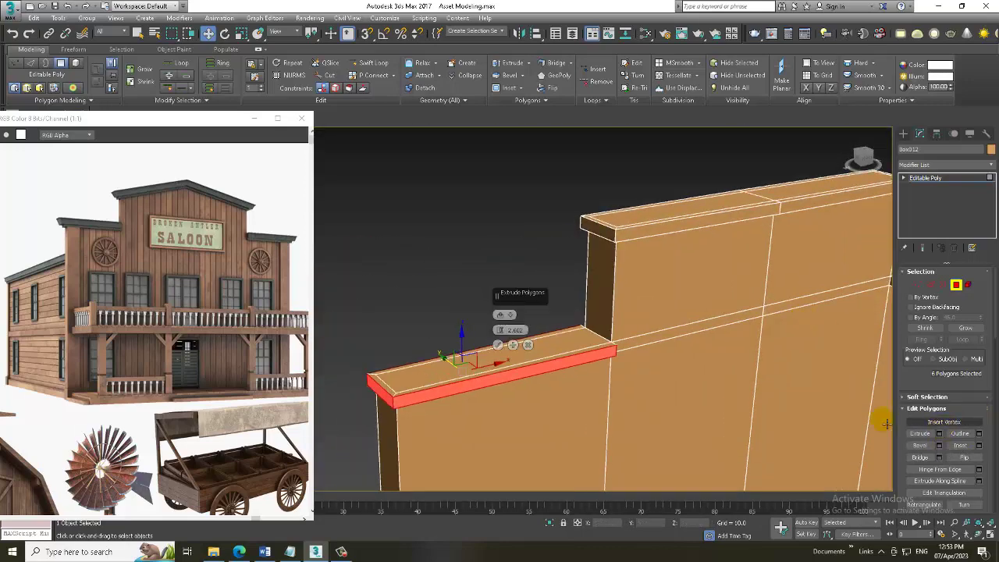
click(502, 346)
In the Front view, select the ledge's corner vertices.
key(alt+w)
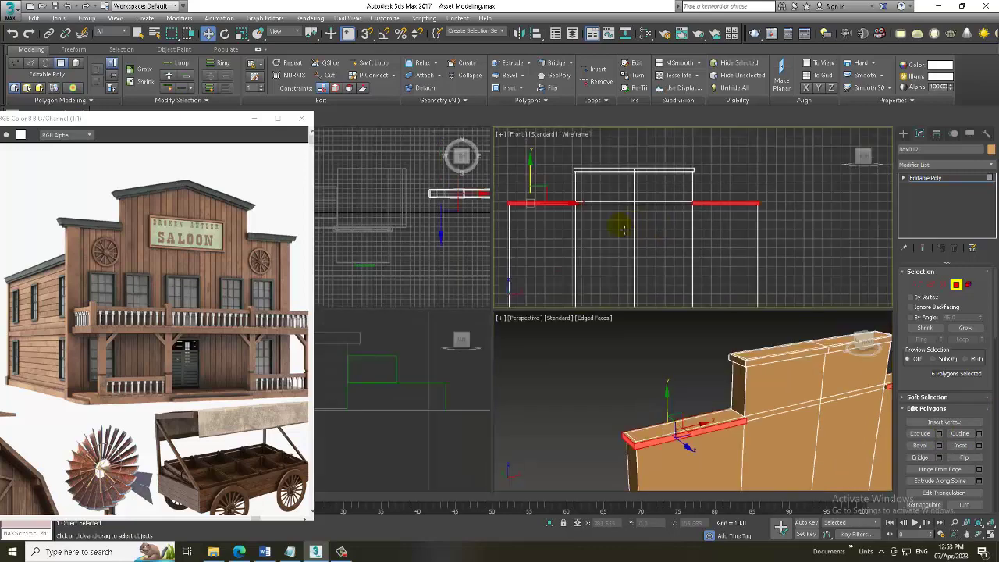
key(alt+w)
scroll(676, 281, up, 3)
scroll(598, 261, up, 2)
key(1)
mouse_move(591, 241)
mouse_down()
mouse_move(658, 292)
mouse_move(680, 278)
mouse_move(670, 278)
mouse_up()
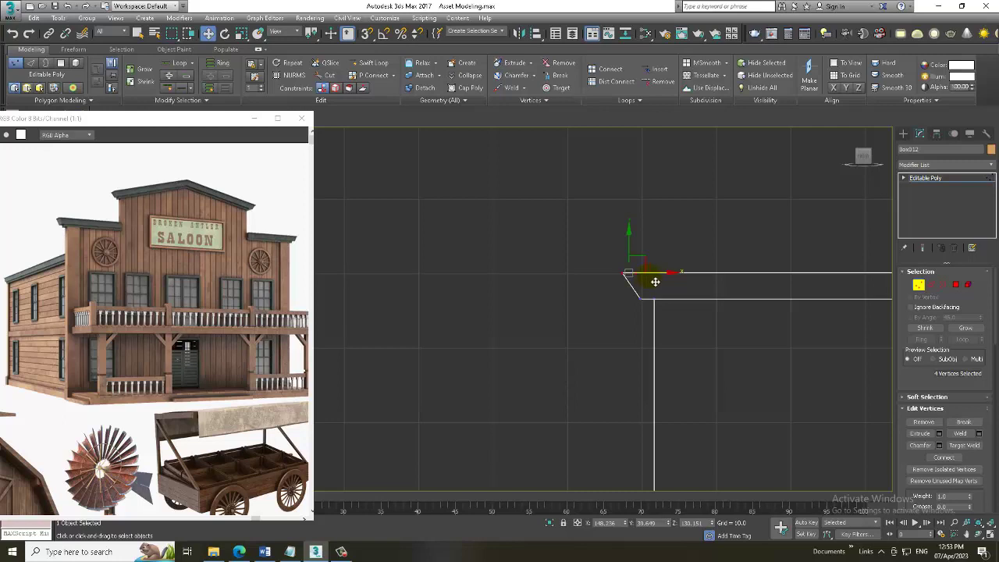
Move the raised centre's top ledge vertices slightly upward along Y in the Front view.
mouse_move(655, 281)
middle_down()
mouse_move(528, 317)
mouse_move(706, 318)
middle_up()
scroll(580, 335, down, 3)
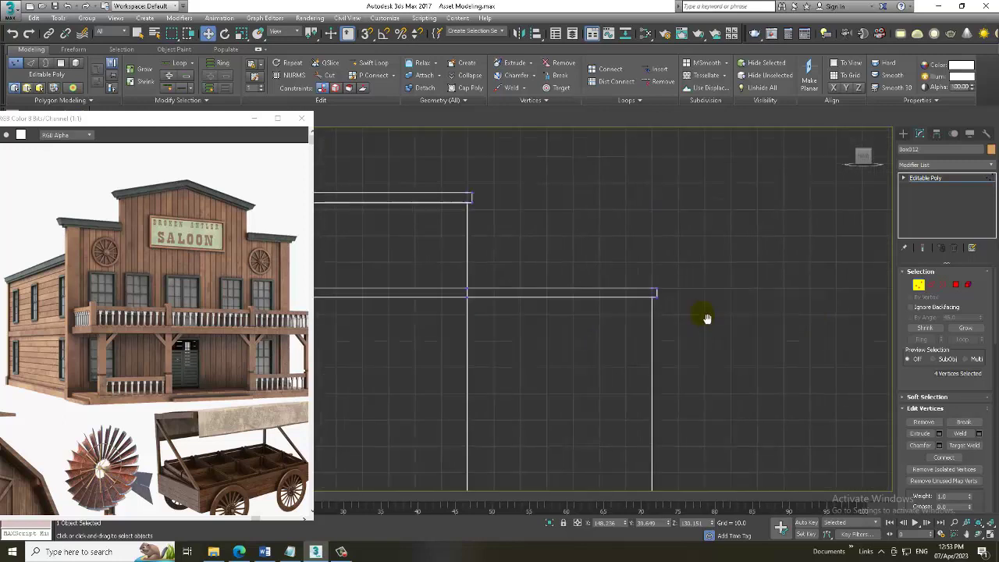
scroll(674, 317, up, 2)
scroll(514, 286, up, 2)
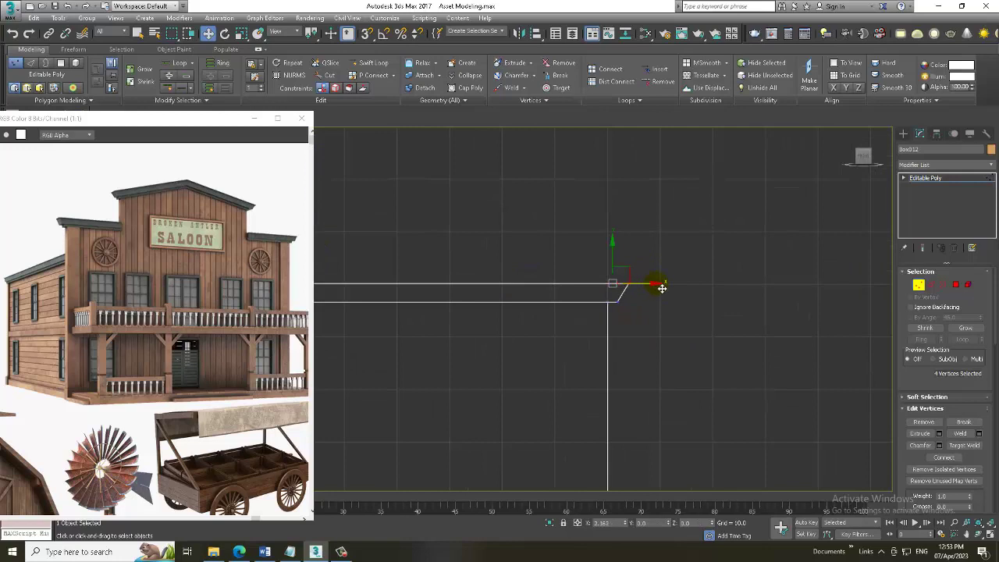
mouse_move(653, 285)
middle_down()
mouse_move(695, 286)
mouse_move(668, 275)
mouse_move(676, 271)
middle_up()
scroll(685, 285, down, 2)
scroll(668, 275, down, 2)
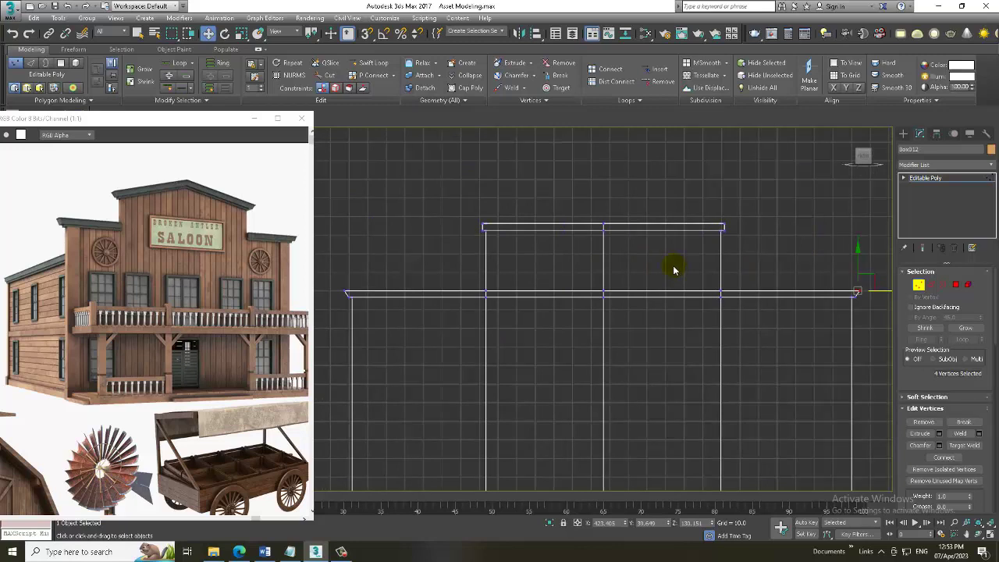
middle_drag(654, 272, 673, 295)
scroll(629, 286, up, 2)
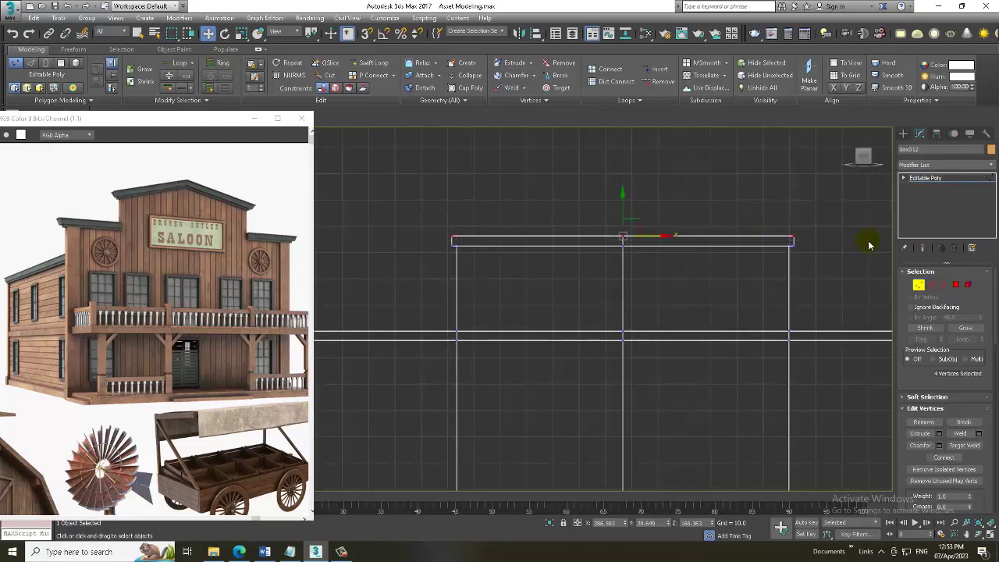
drag(626, 206, 632, 199)
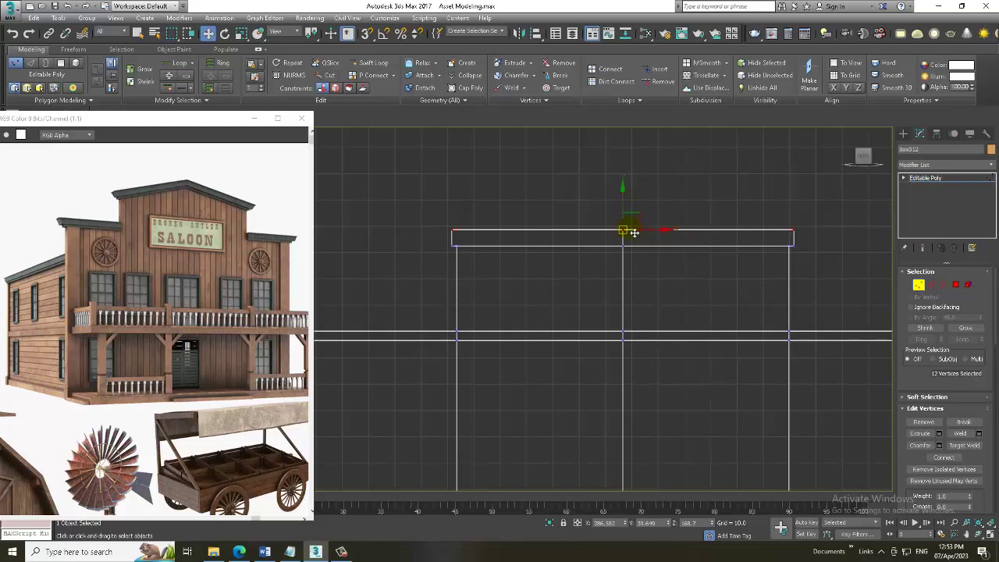
Pull the centre apex vertices upward into a pointed gable peak.
click(341, 552)
scroll(669, 346, up, 3)
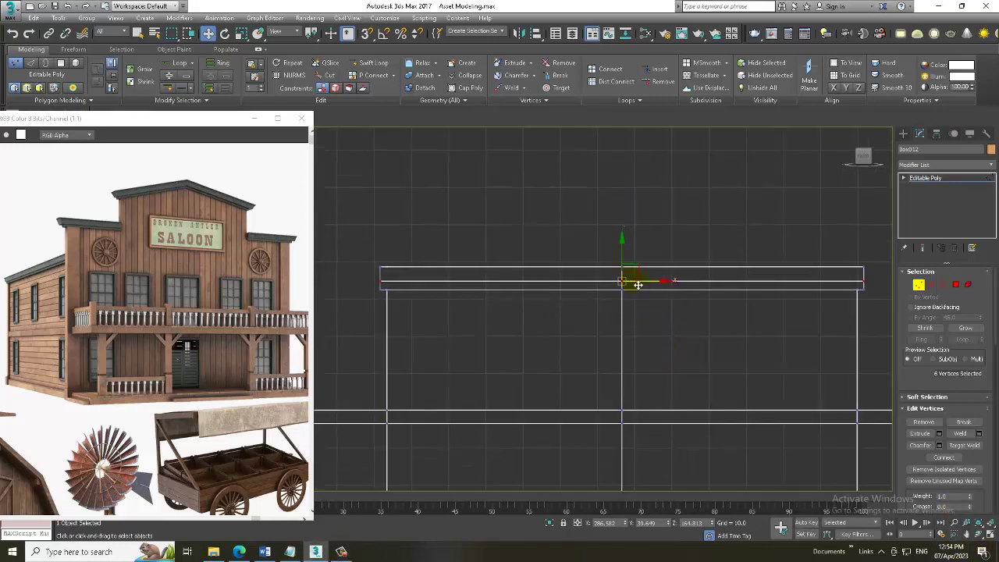
scroll(622, 307, down, 3)
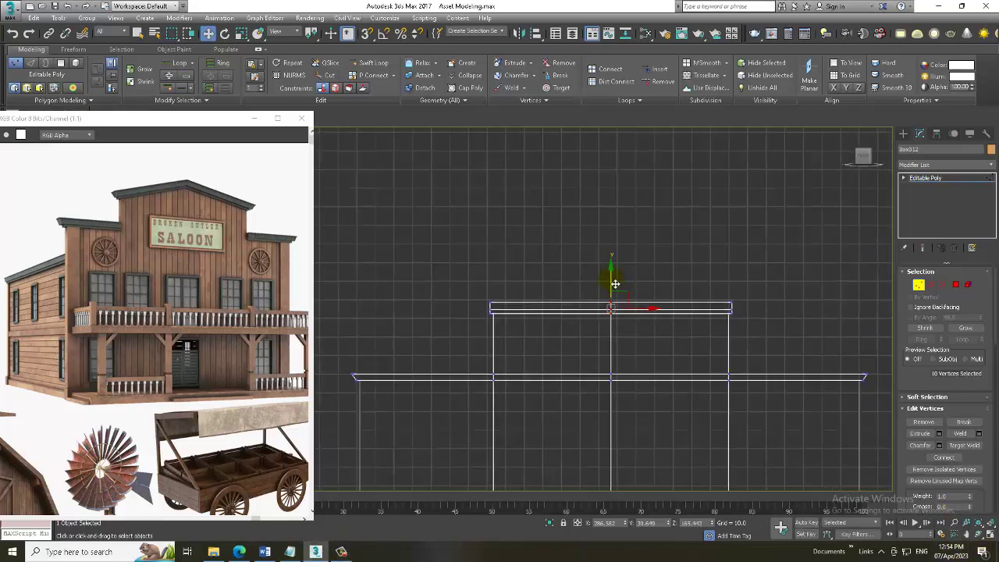
drag(615, 284, 621, 252)
scroll(662, 290, down, 2)
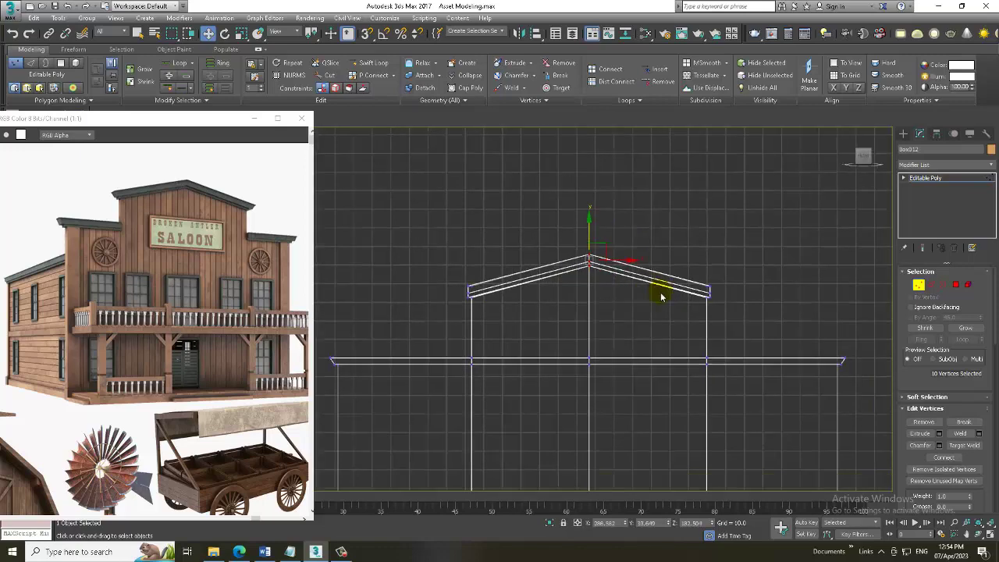
scroll(664, 268, down, 2)
scroll(695, 289, up, 2)
scroll(690, 291, up, 2)
middle_drag(659, 273, 724, 340)
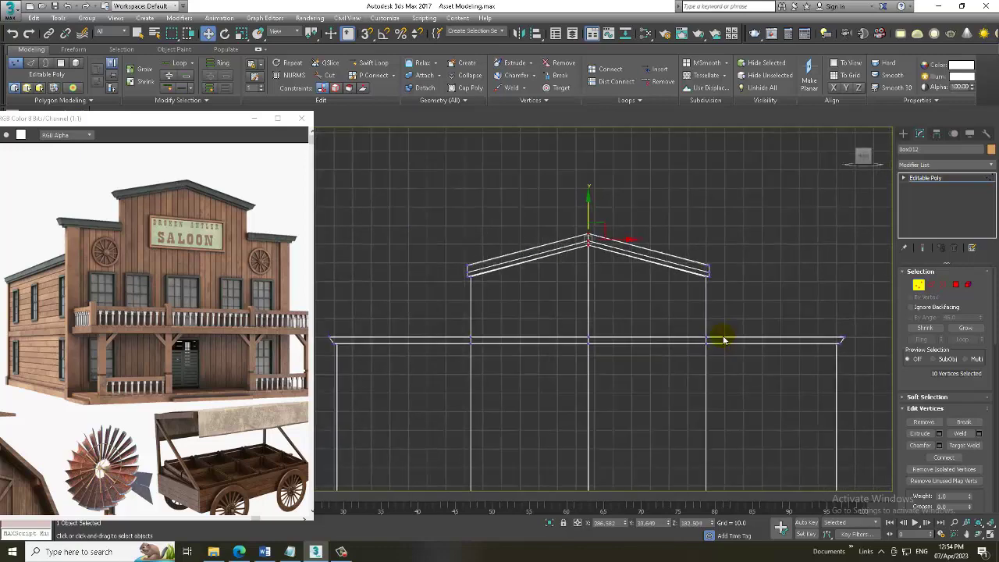
drag(593, 208, 593, 206)
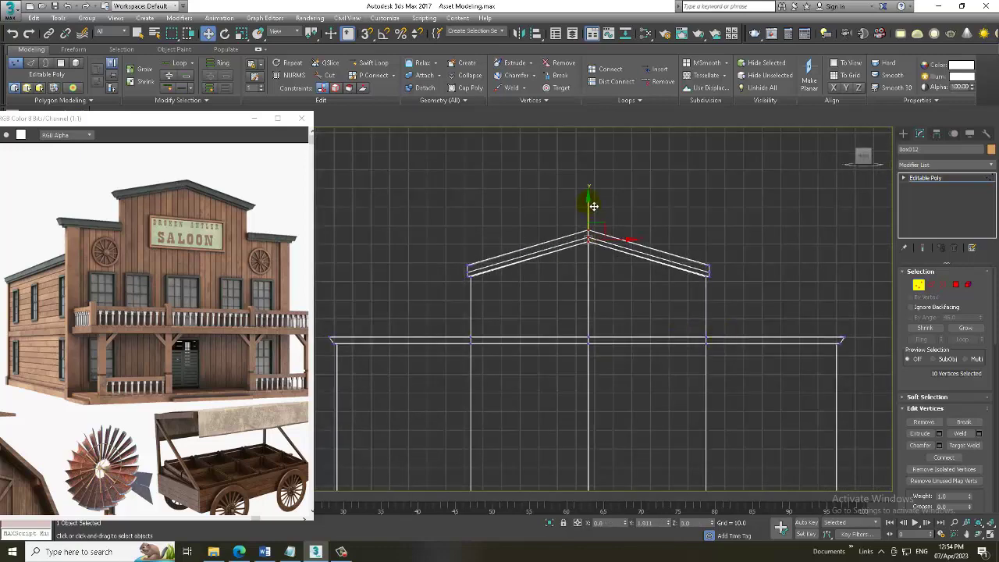
Spread the two inner vertex columns apart, right column rightward and left column leftward.
scroll(667, 284, down, 1)
scroll(680, 290, down, 1)
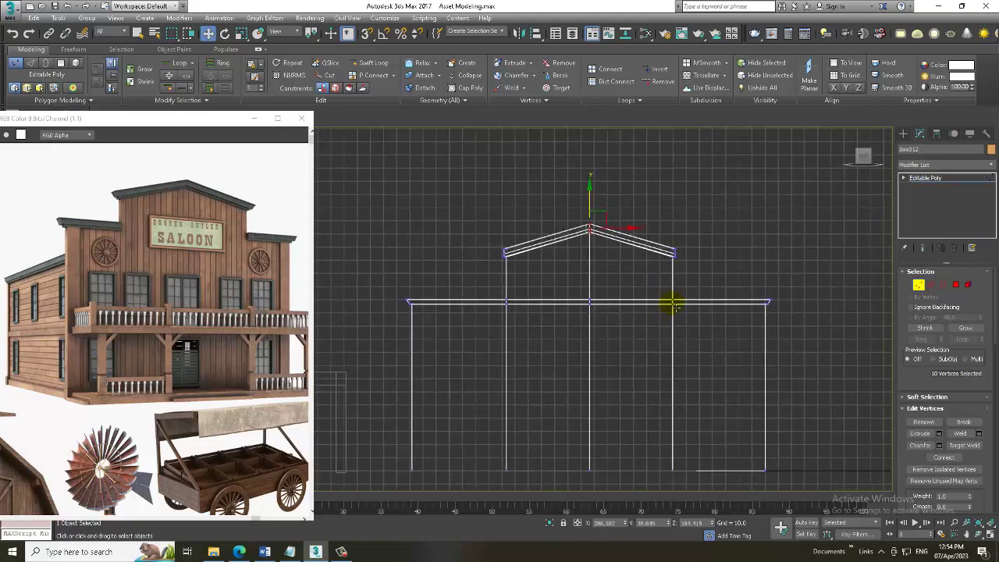
scroll(681, 296, up, 1)
scroll(671, 281, down, 2)
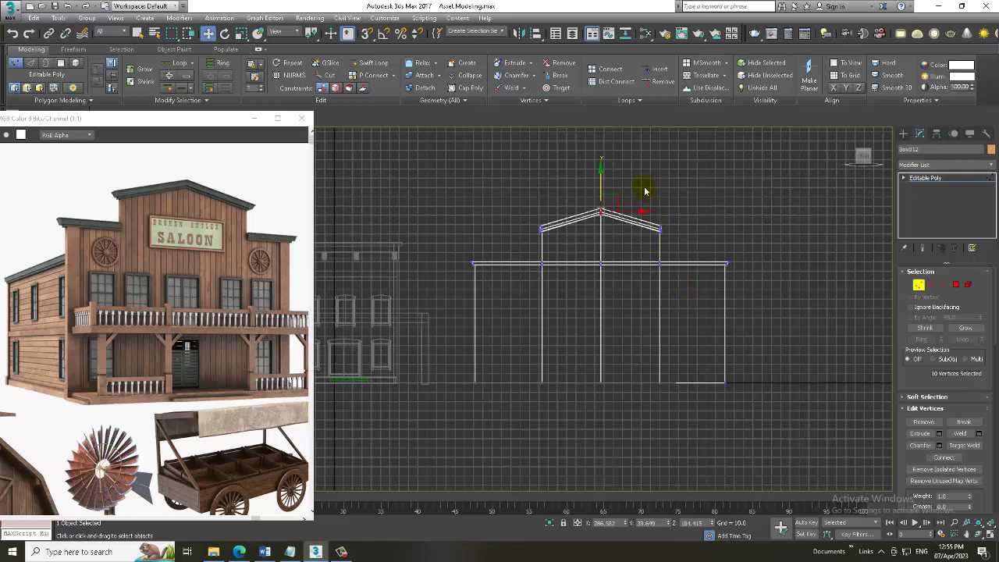
drag(676, 429, 648, 219)
drag(703, 263, 708, 263)
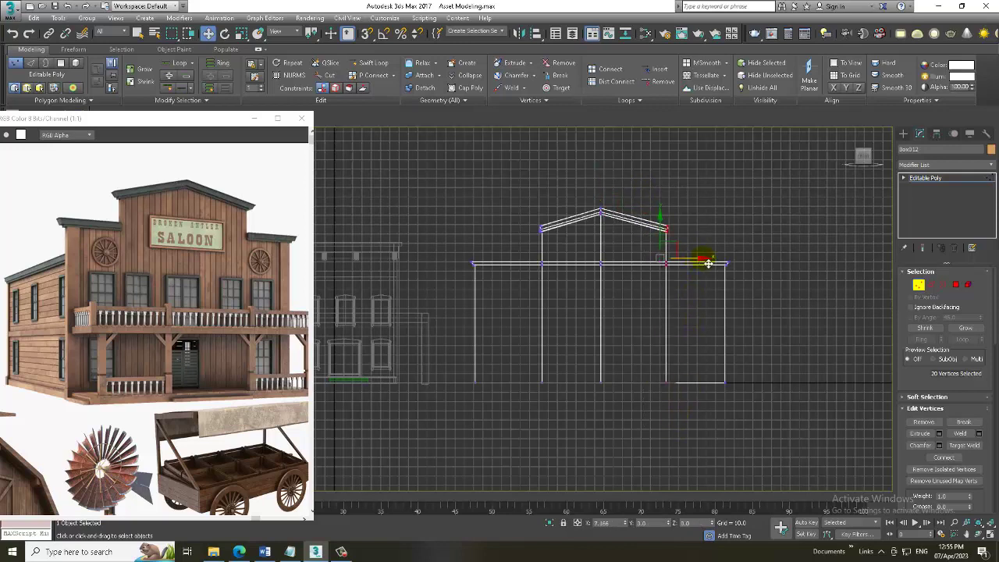
drag(536, 256, 553, 440)
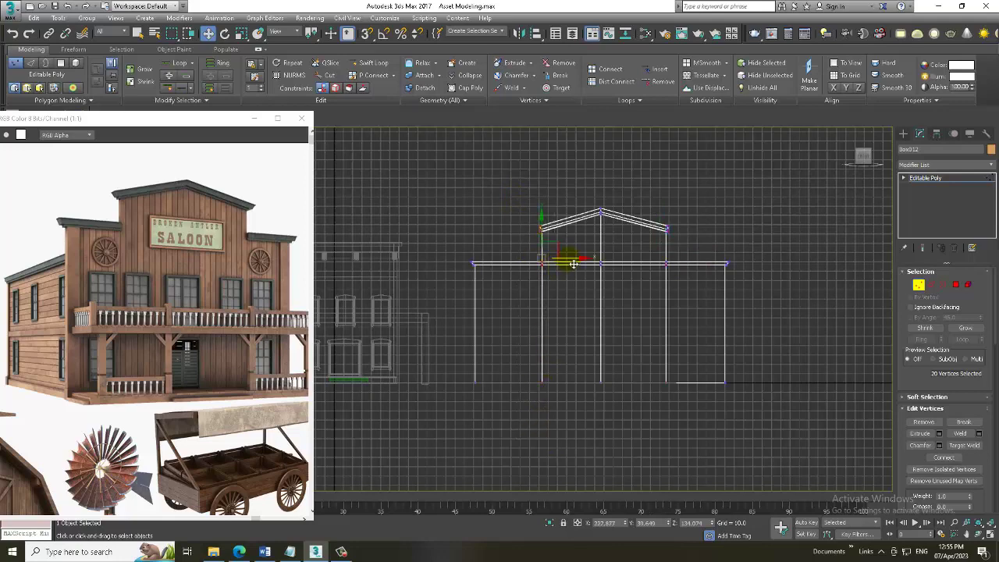
drag(575, 263, 567, 263)
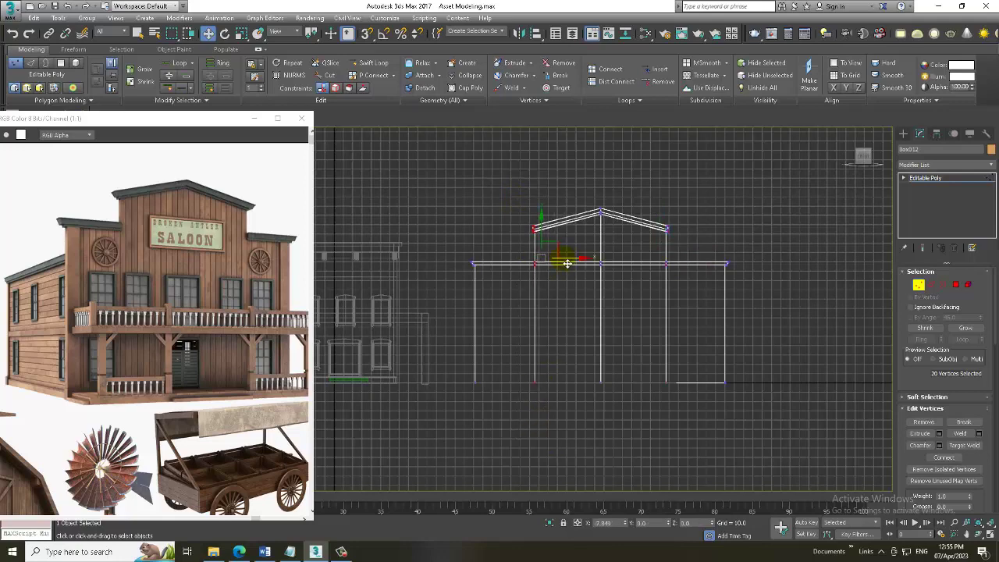
Select the top beam and roof vertices together and lift them slightly.
mouse_move(601, 268)
middle_down()
mouse_move(633, 293)
mouse_move(658, 297)
mouse_move(680, 276)
mouse_move(669, 284)
middle_up()
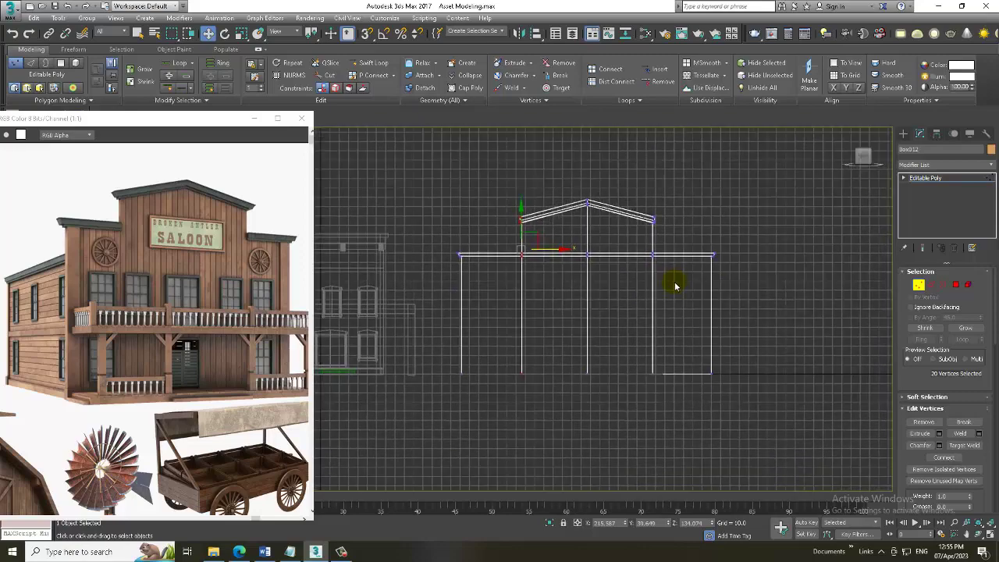
scroll(636, 290, up, 3)
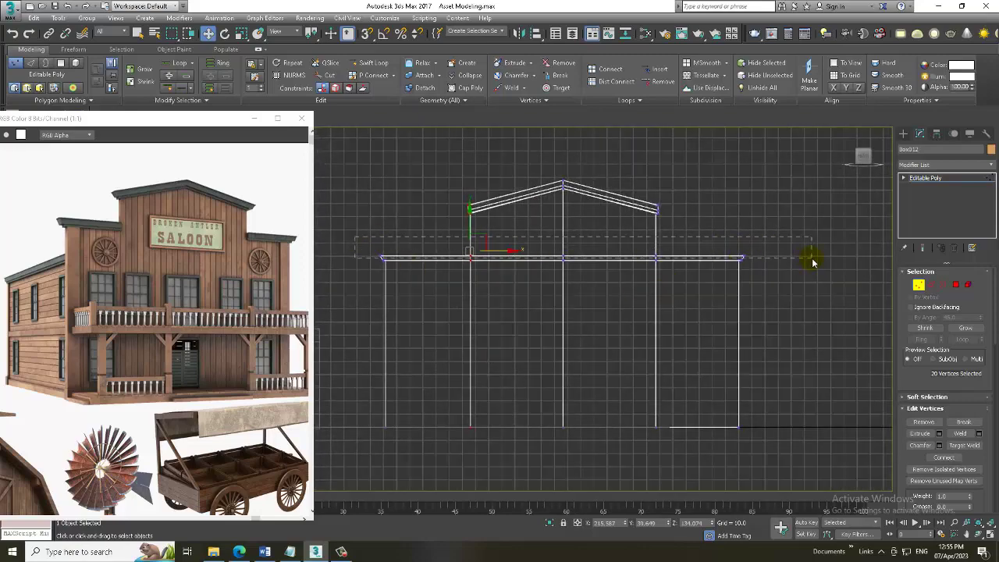
drag(355, 238, 812, 259)
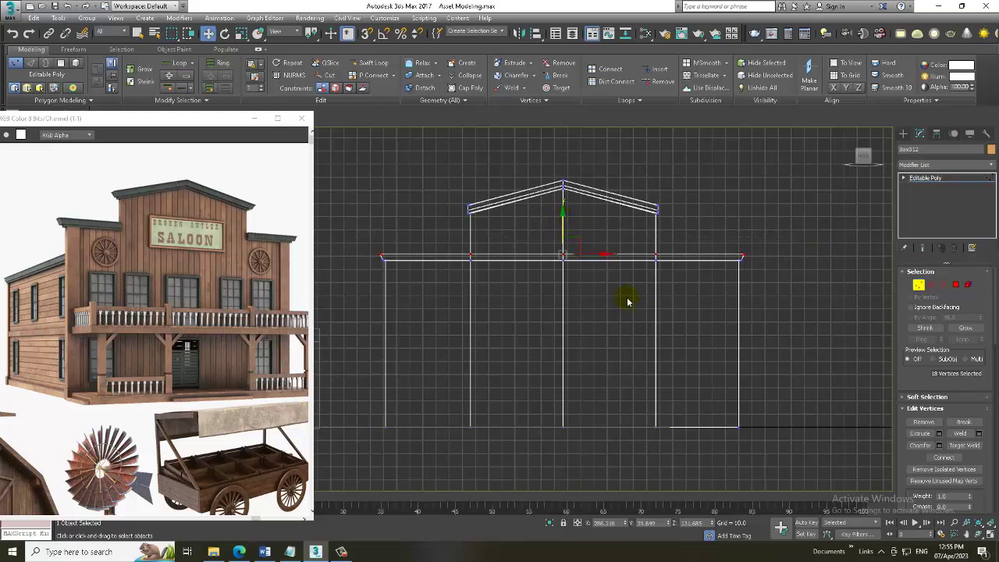
scroll(648, 289, up, 2)
scroll(665, 281, up, 1)
mouse_move(665, 281)
middle_down()
mouse_move(685, 276)
mouse_move(694, 257)
mouse_move(662, 285)
middle_up()
scroll(694, 257, down, 3)
scroll(682, 276, down, 3)
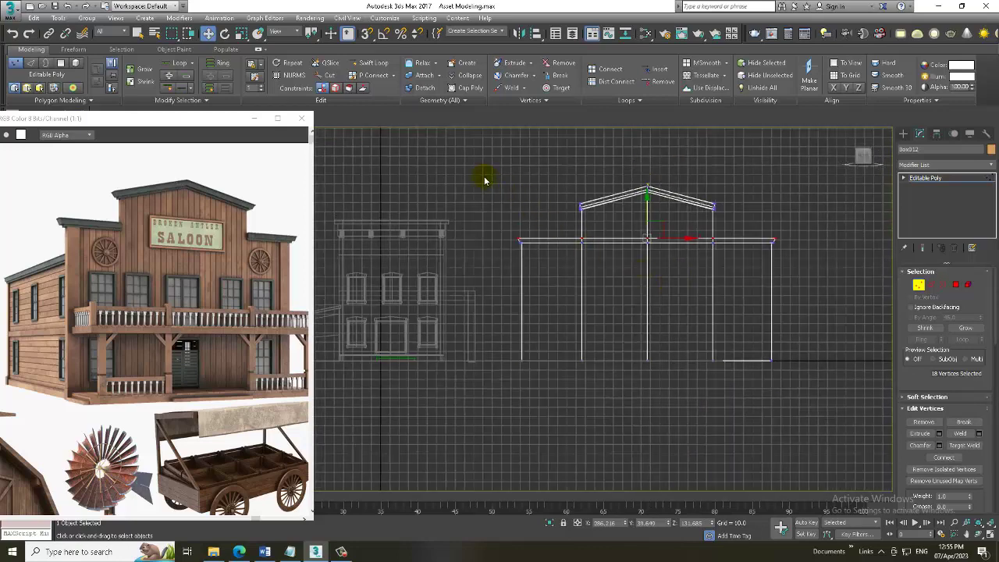
drag(484, 178, 848, 261)
drag(651, 192, 653, 190)
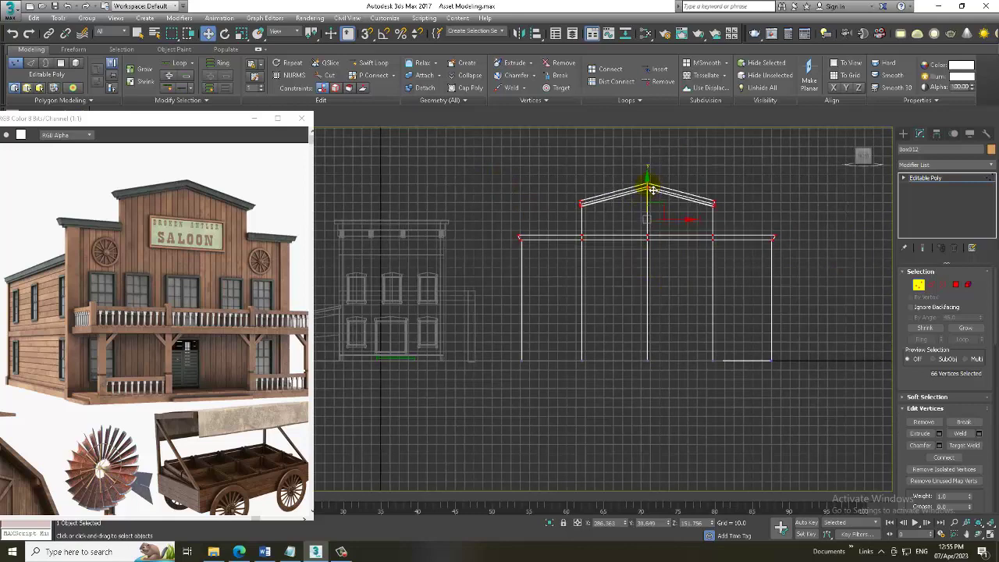
Insert a new vertical edge loop into the wall.
middle_drag(569, 269, 612, 293)
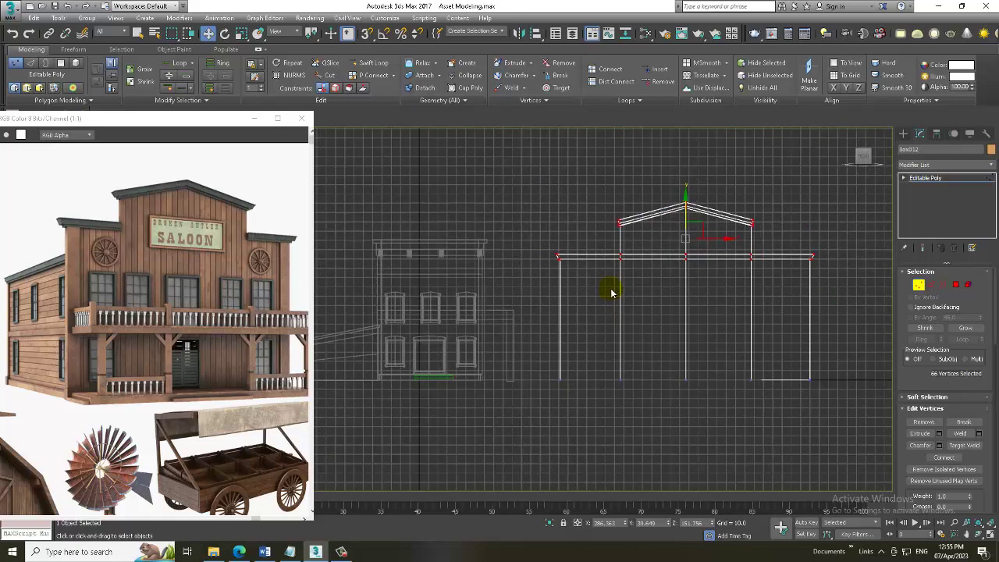
click(372, 62)
scroll(640, 273, up, 1)
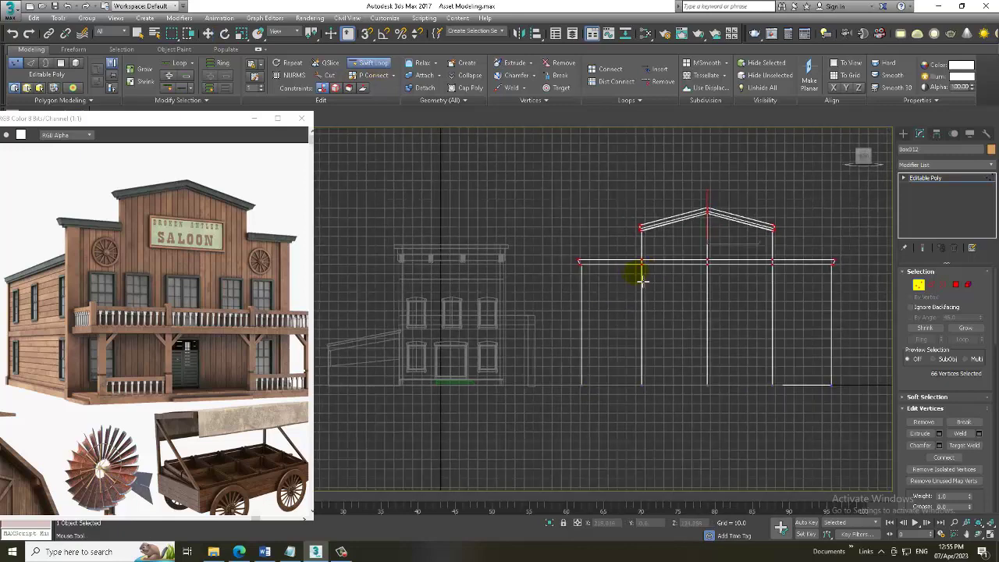
scroll(586, 256, up, 2)
click(571, 257)
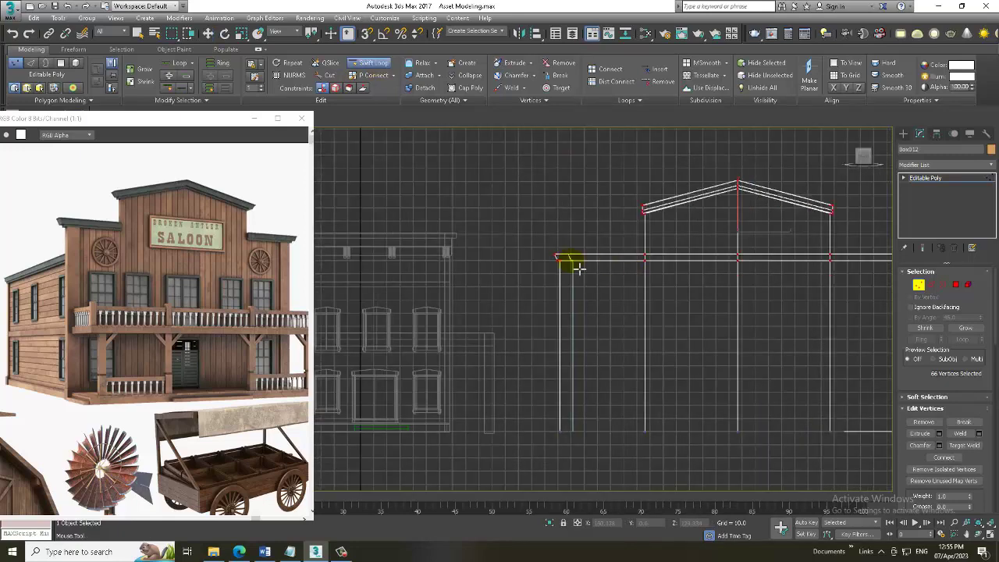
right_click(578, 274)
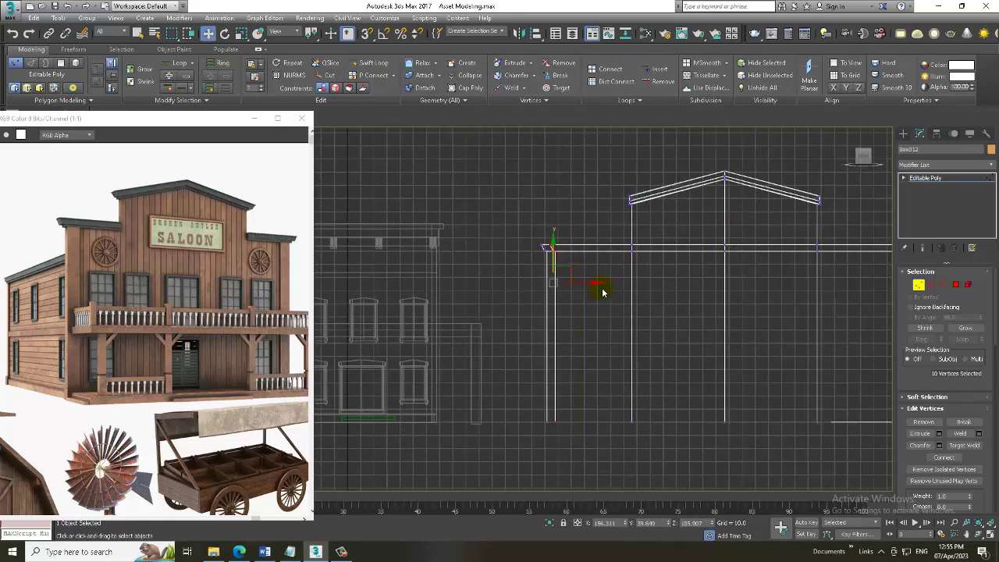
Add a vertical loop beside the right outer wall and scale the doubled edge into one line.
middle_drag(638, 288, 519, 258)
click(369, 63)
middle_drag(680, 261, 712, 229)
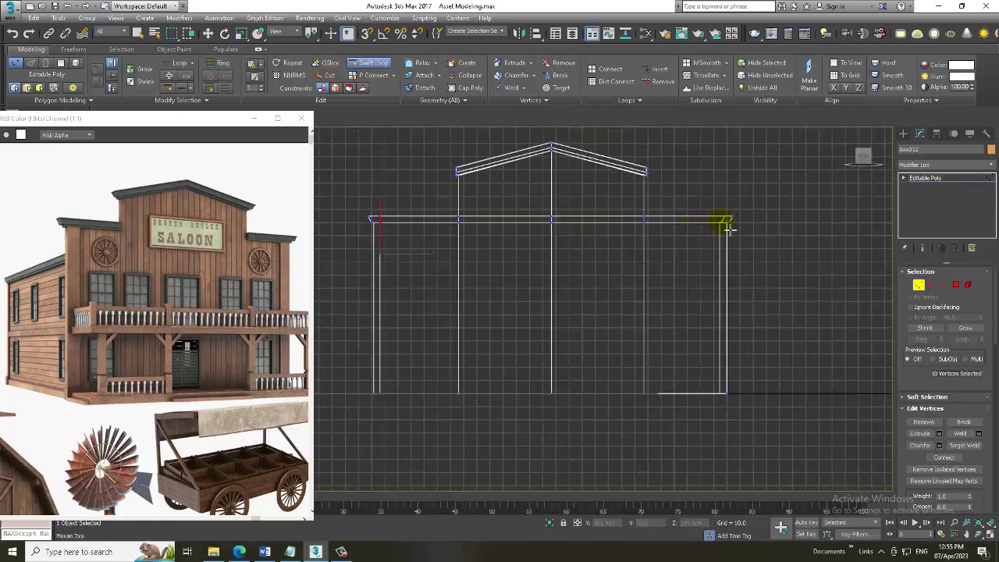
click(723, 225)
key(w)
key(r)
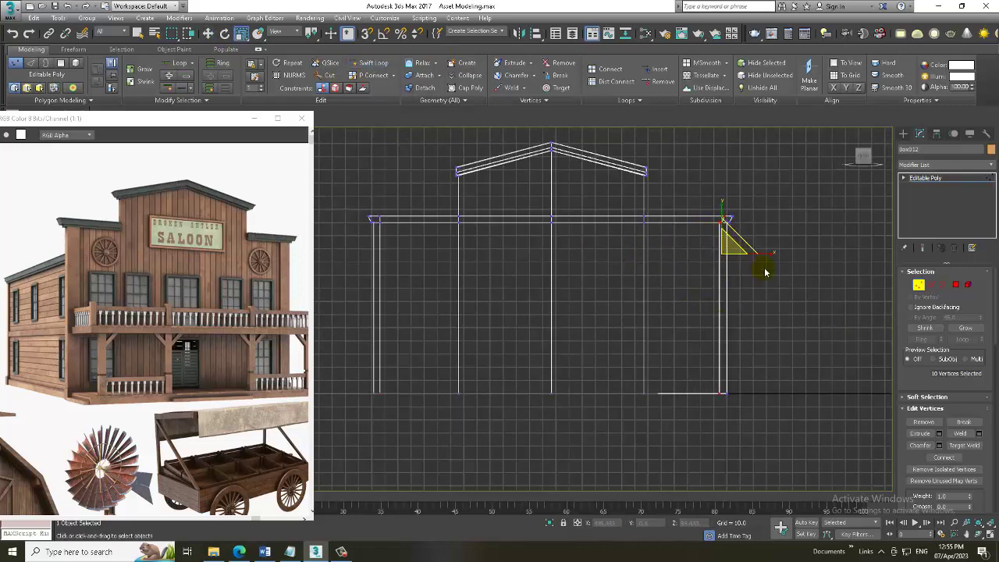
drag(770, 256, 362, 242)
scroll(835, 326, up, 2)
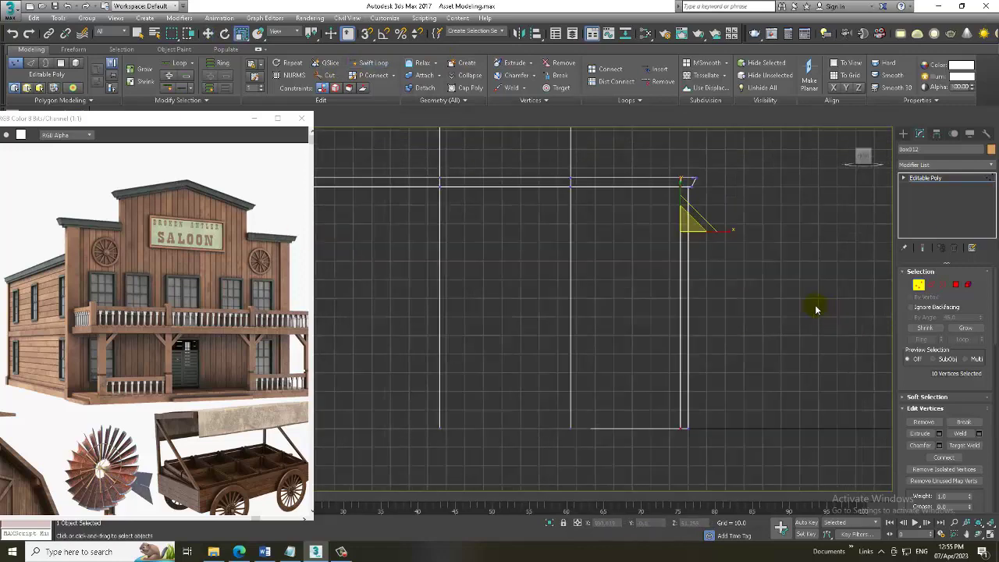
key(w)
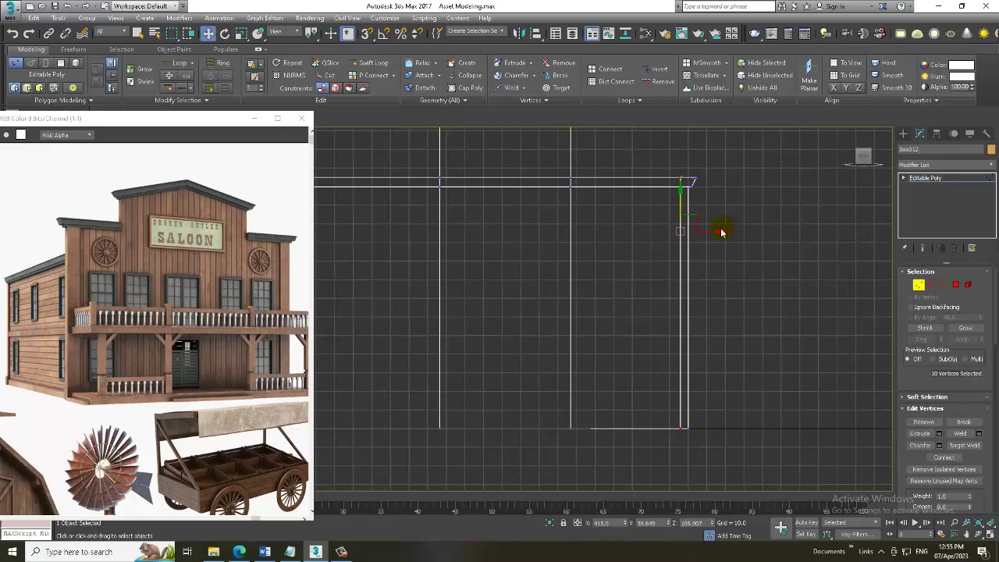
Add a horizontal edge loop across the lower wall.
middle_drag(629, 261, 705, 266)
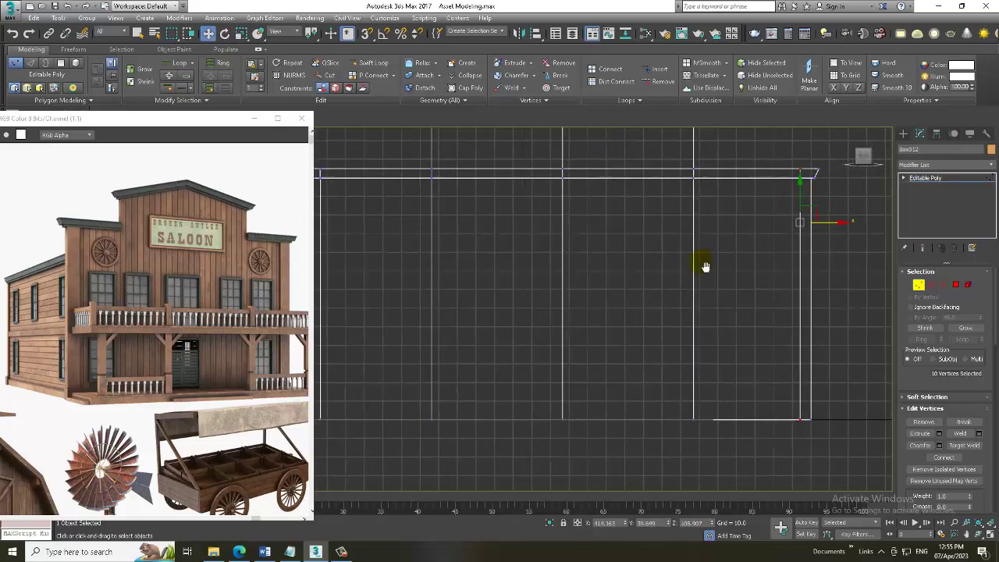
scroll(637, 282, down, 2)
middle_drag(630, 277, 643, 299)
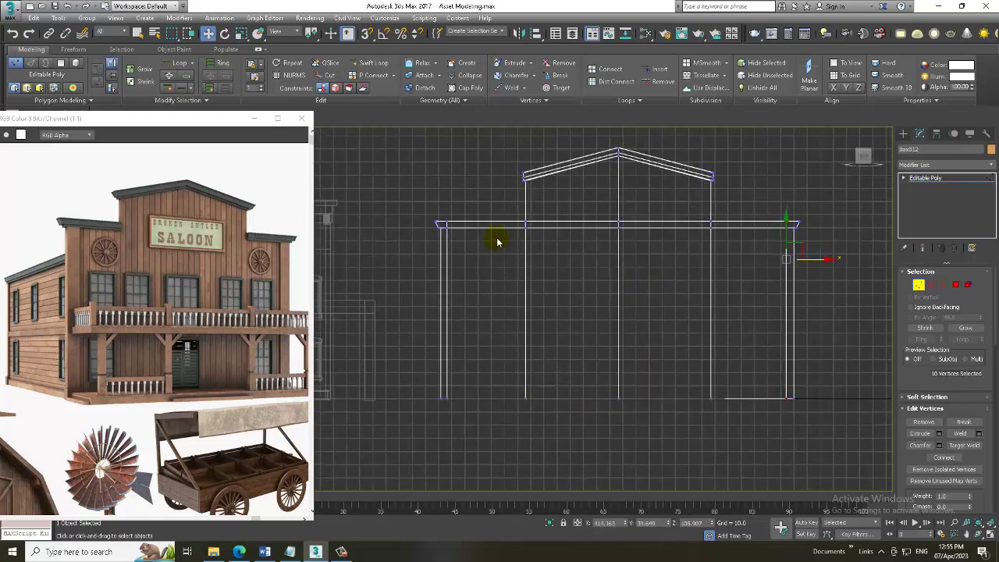
scroll(588, 258, down, 2)
middle_drag(538, 242, 542, 244)
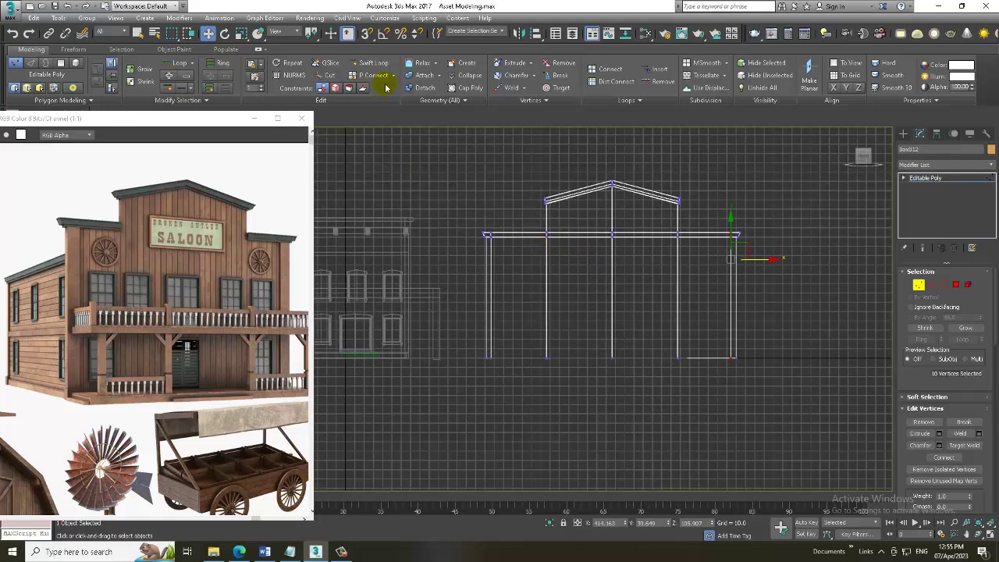
click(373, 63)
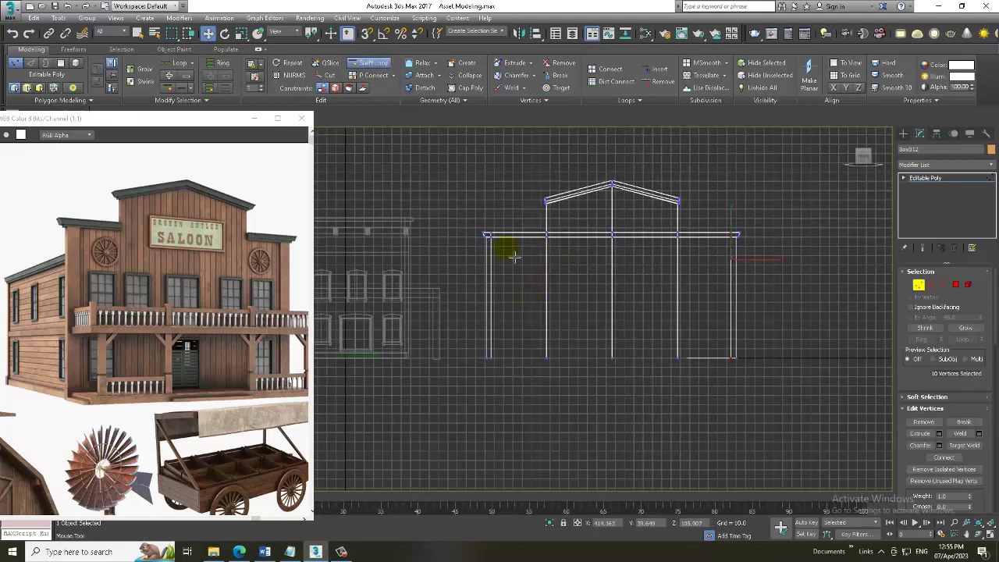
scroll(524, 303, up, 2)
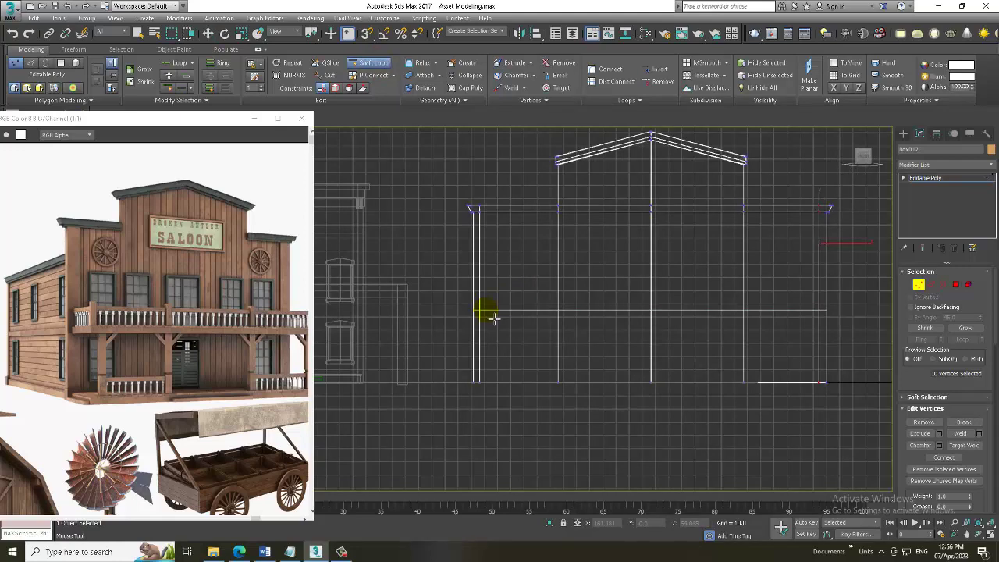
click(493, 320)
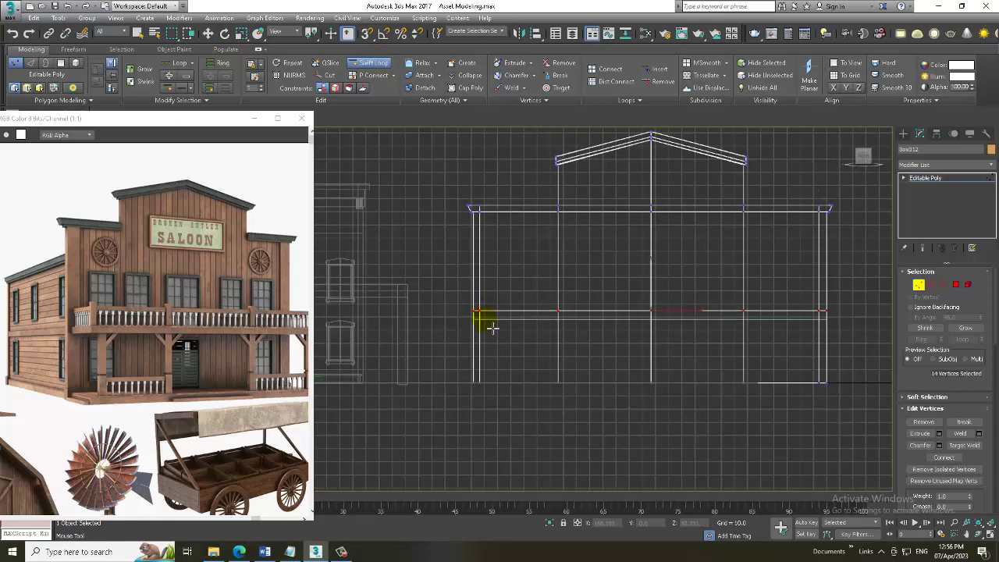
key(w)
Raise the top beam and roof vertices higher in several small moves.
scroll(488, 317, down, 2)
key(1)
key(1)
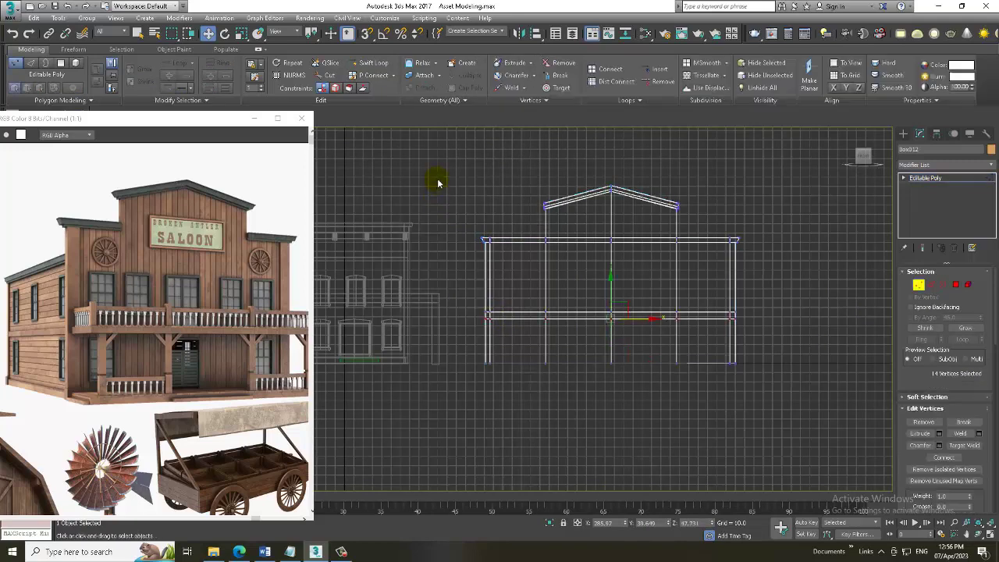
drag(616, 220, 610, 202)
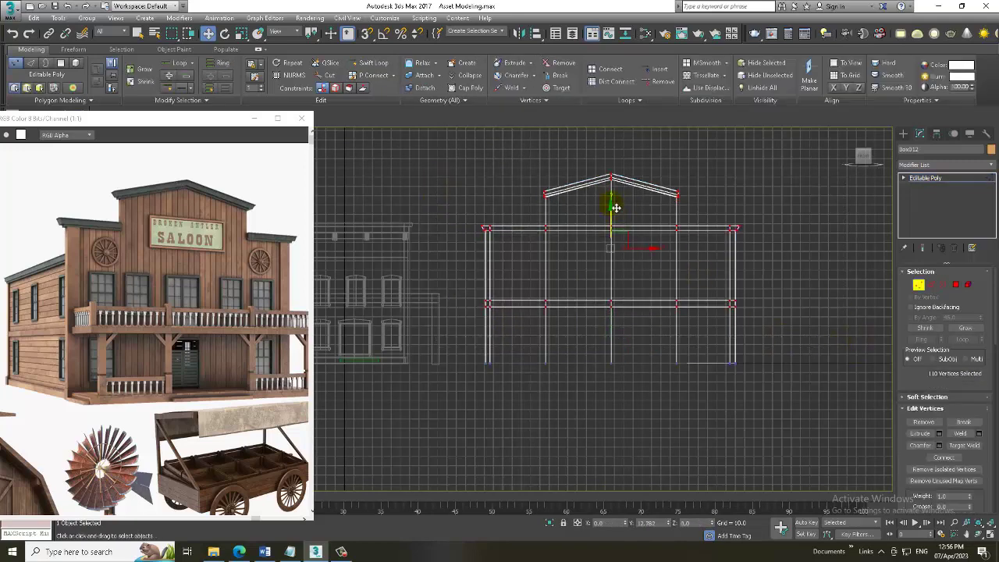
middle_drag(684, 230, 695, 257)
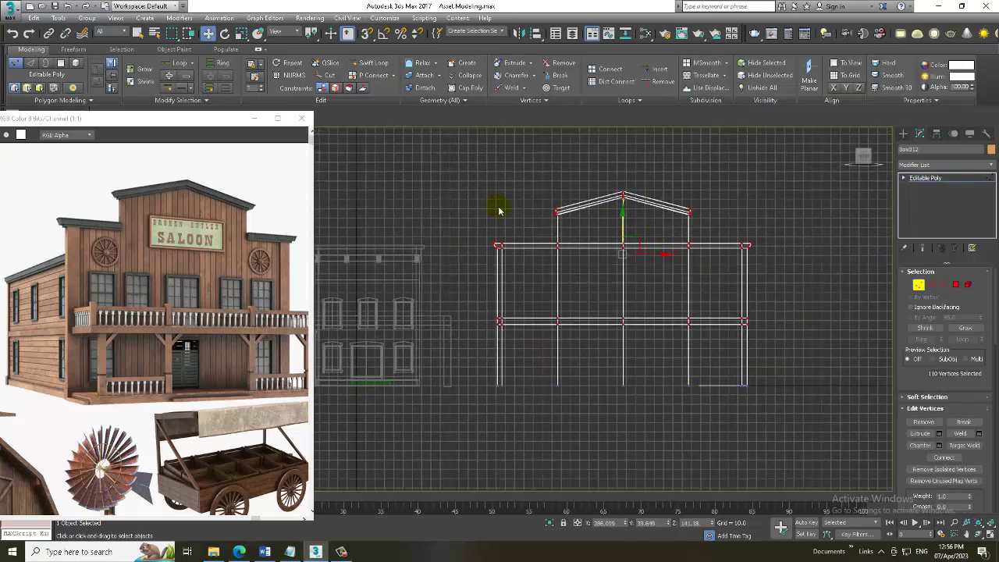
drag(625, 190, 625, 169)
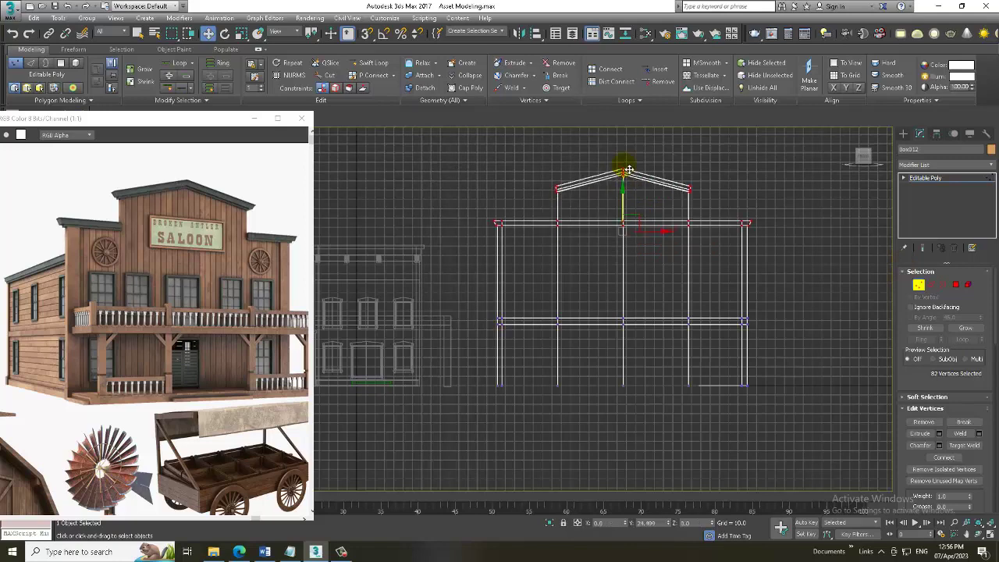
middle_drag(593, 320, 651, 282)
scroll(660, 286, up, 2)
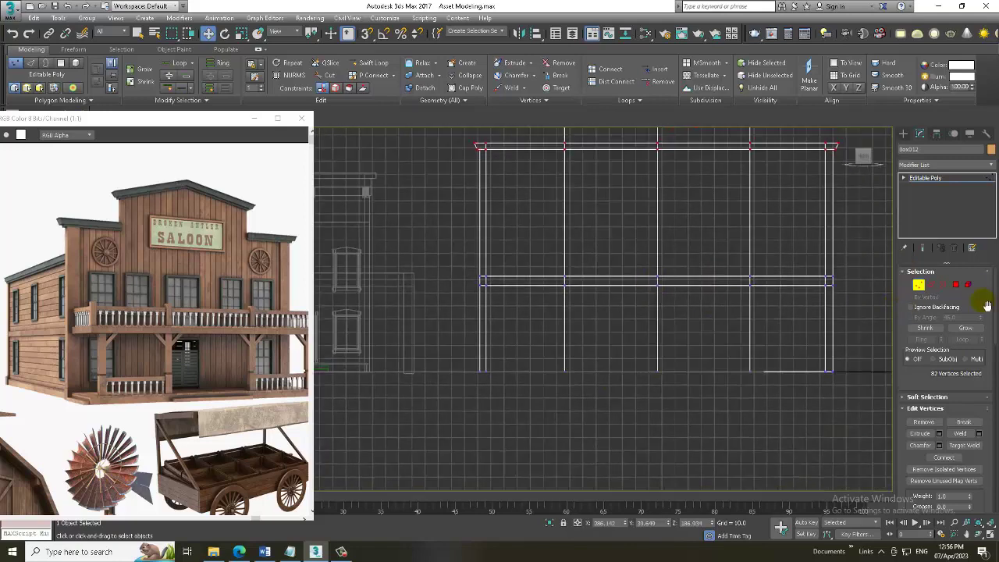
Select the four polygons of the wall's middle horizontal strip.
click(956, 286)
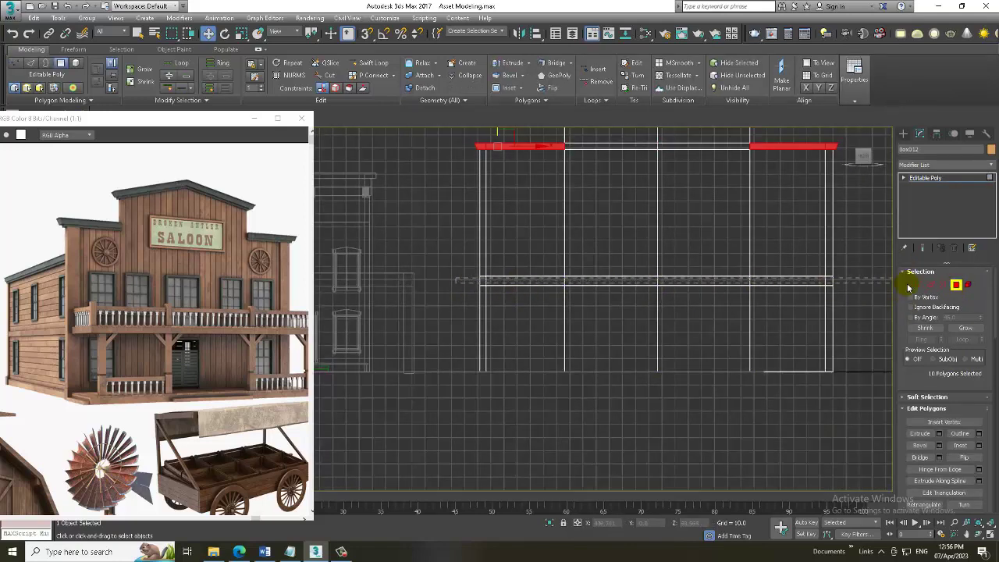
click(642, 281)
drag(544, 290, 820, 283)
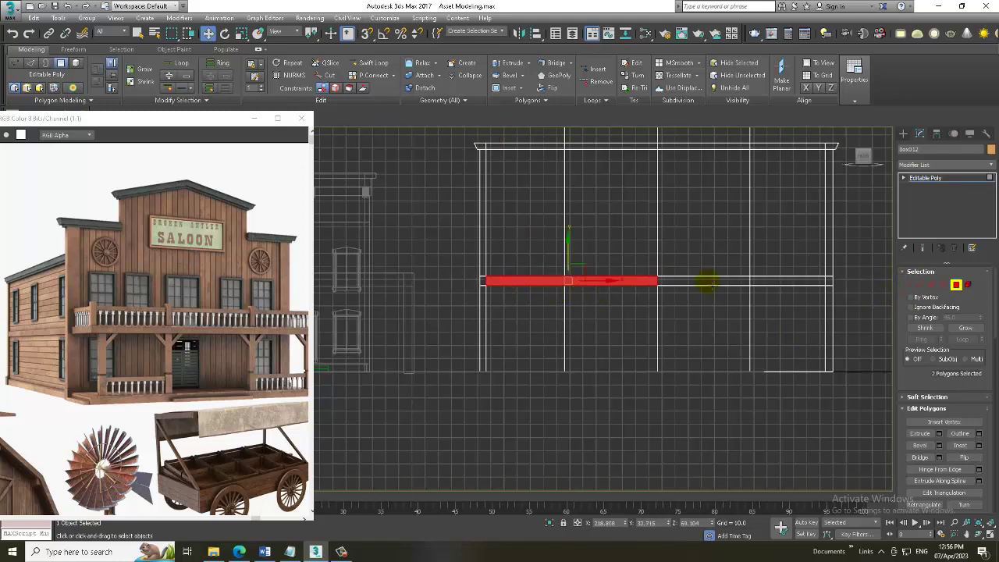
key(alt+w)
key(alt+w)
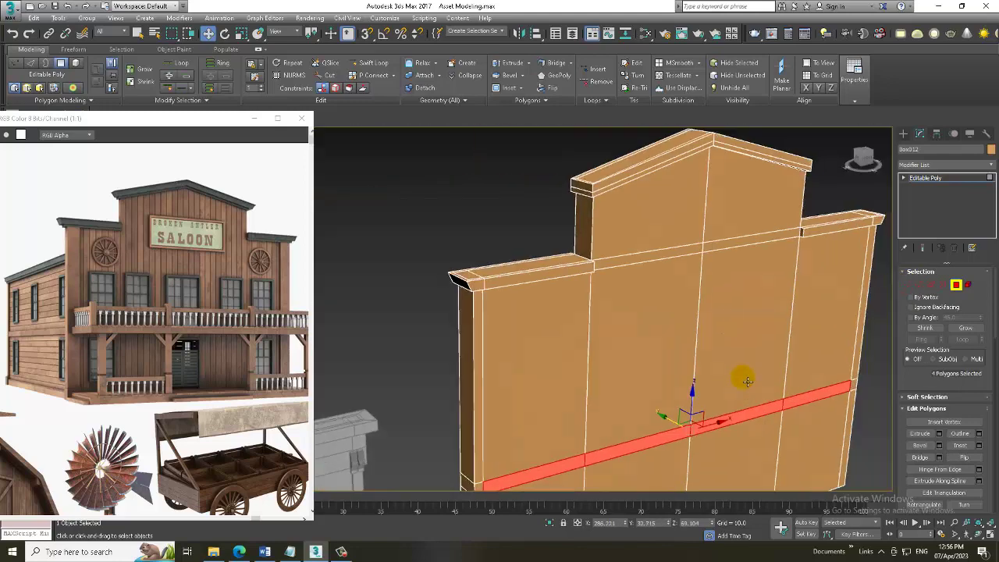
mouse_move(720, 412)
alt+middle_down()
mouse_move(736, 331)
mouse_move(771, 346)
alt+middle_up()
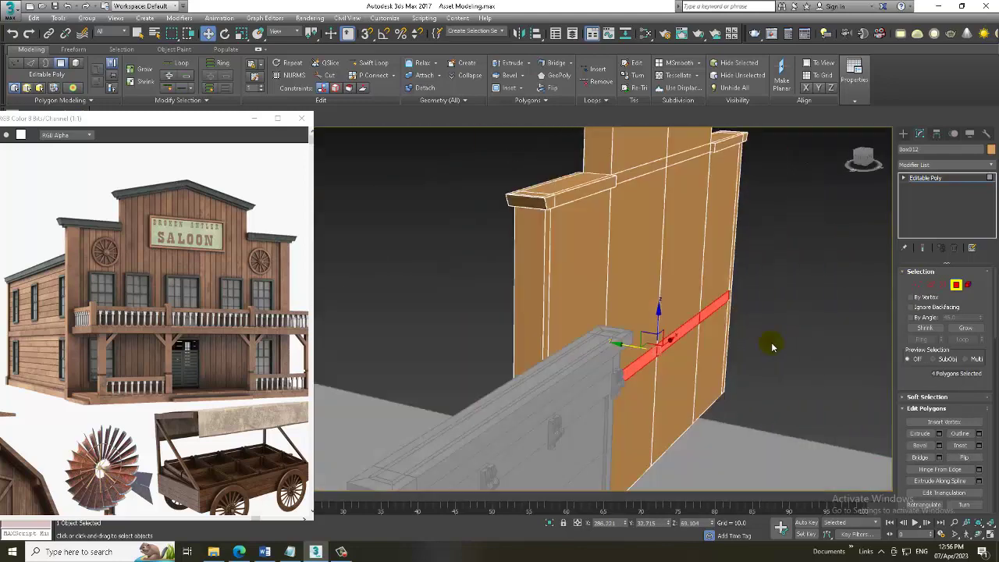
Extrude the strip about 63.871 outward into a projecting balcony ledge.
click(939, 434)
drag(503, 332, 619, 39)
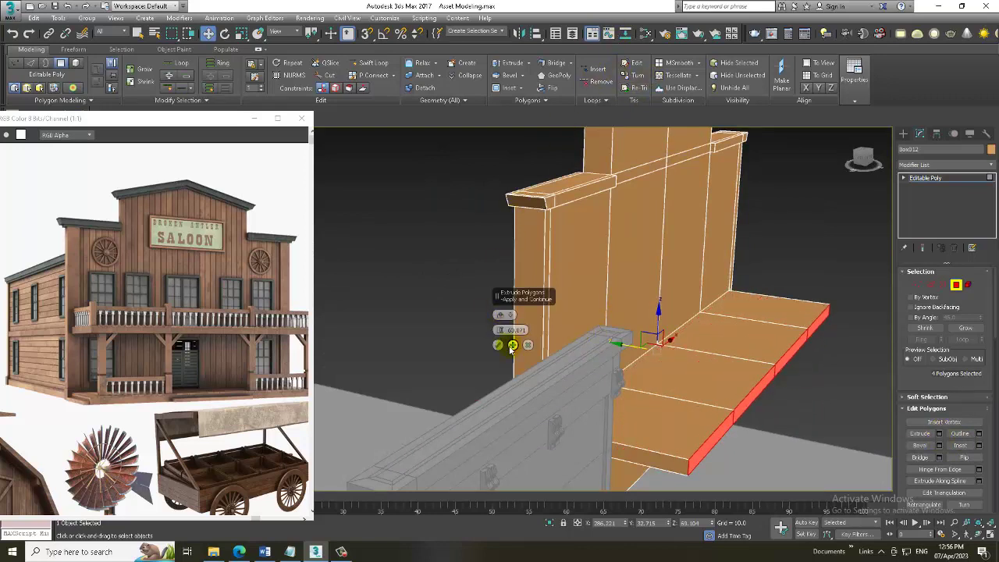
click(498, 345)
mouse_move(500, 344)
alt+middle_down()
mouse_move(666, 292)
mouse_move(636, 261)
alt+middle_up()
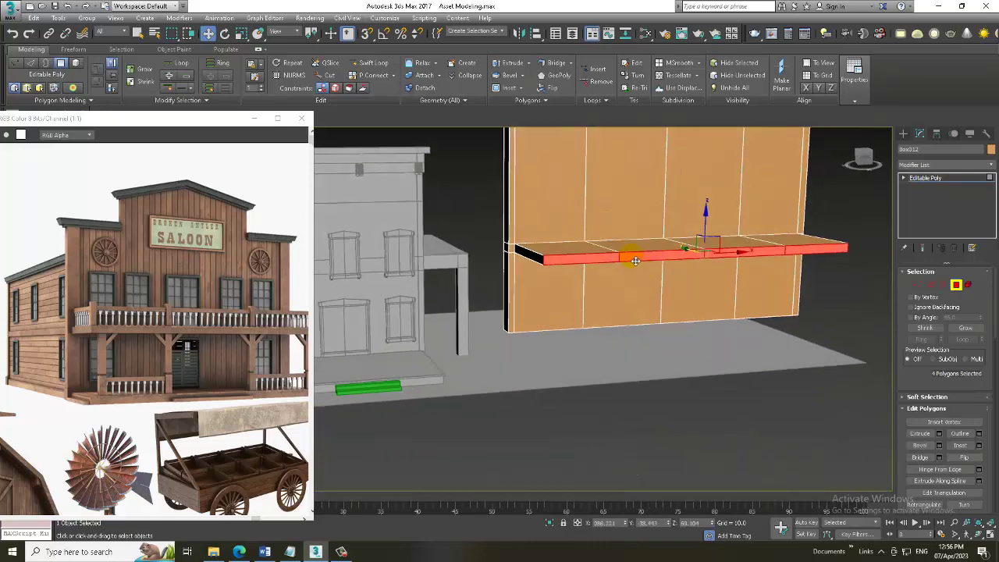
scroll(636, 262, up, 2)
scroll(644, 267, up, 1)
scroll(623, 291, down, 3)
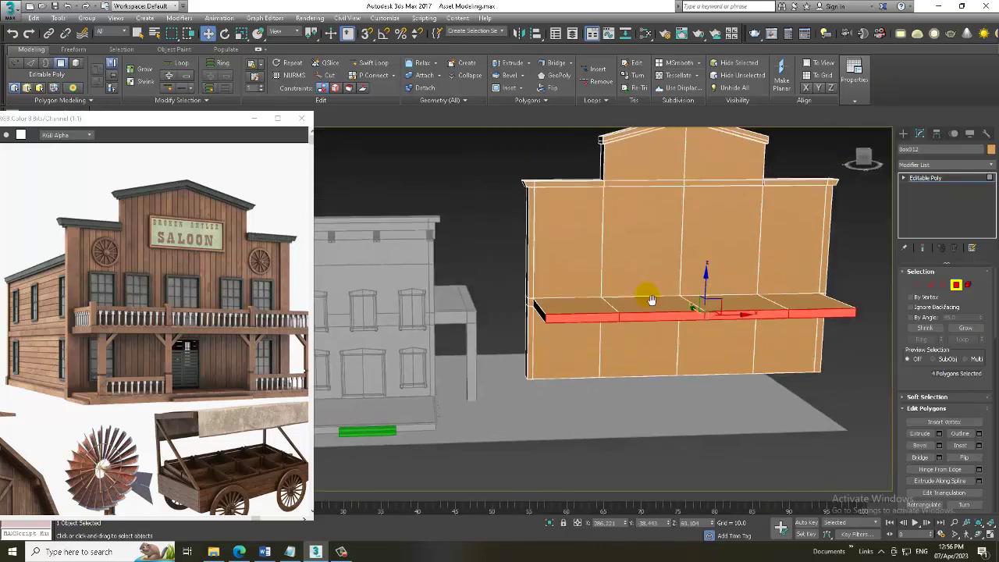
scroll(640, 289, up, 2)
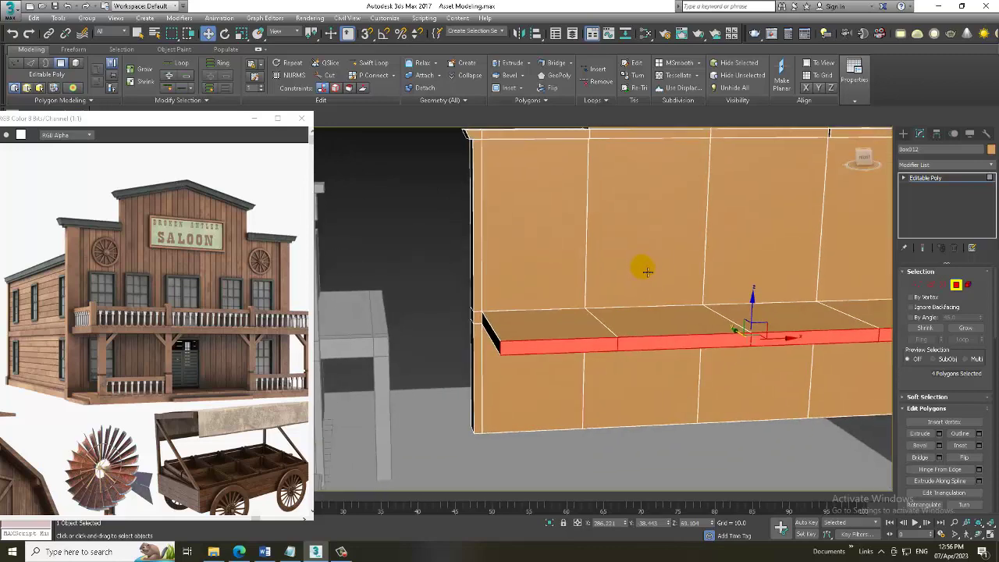
click(904, 134)
Draw a small box on the balcony ledge in the Top view as the first post.
alt+middle_drag(726, 312, 755, 334)
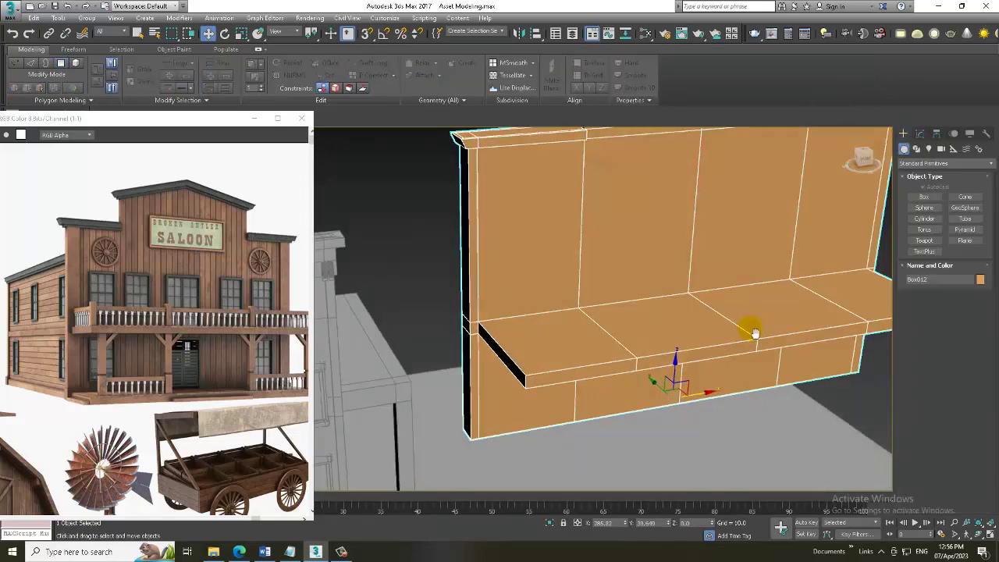
scroll(726, 323, up, 2)
middle_drag(687, 317, 761, 318)
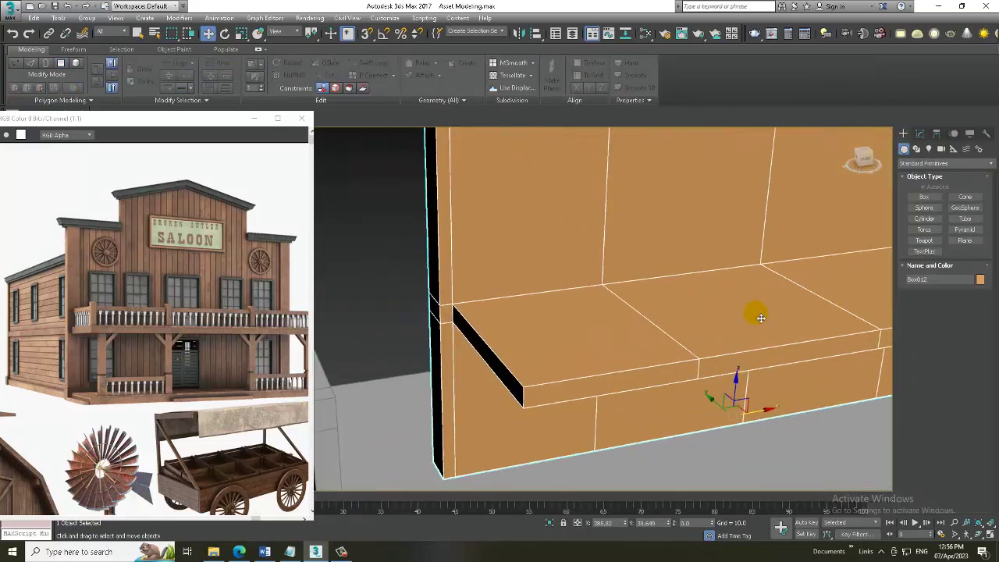
click(924, 197)
key(alt+w)
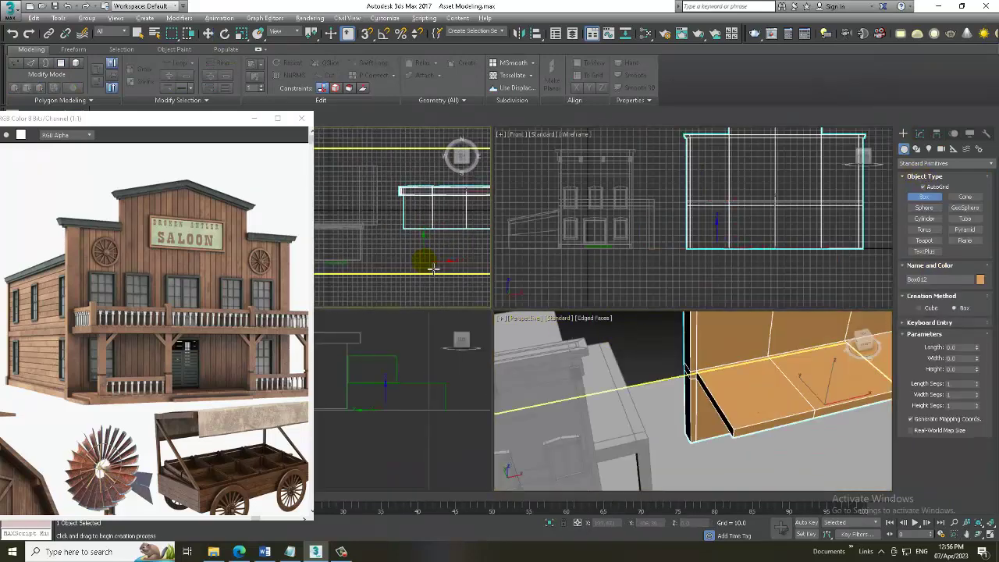
key(alt+w)
scroll(545, 297, up, 2)
scroll(639, 337, up, 2)
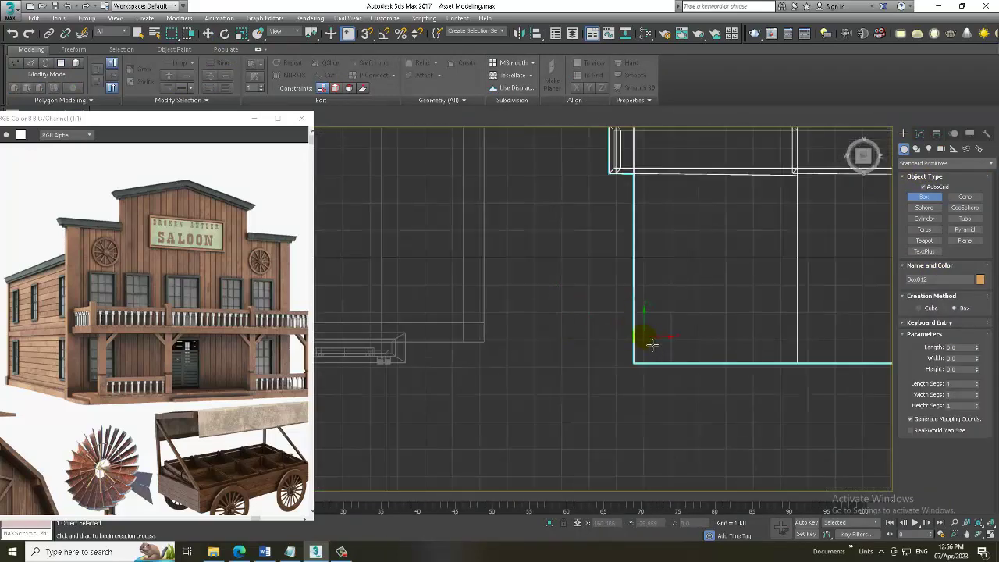
drag(648, 346, 641, 338)
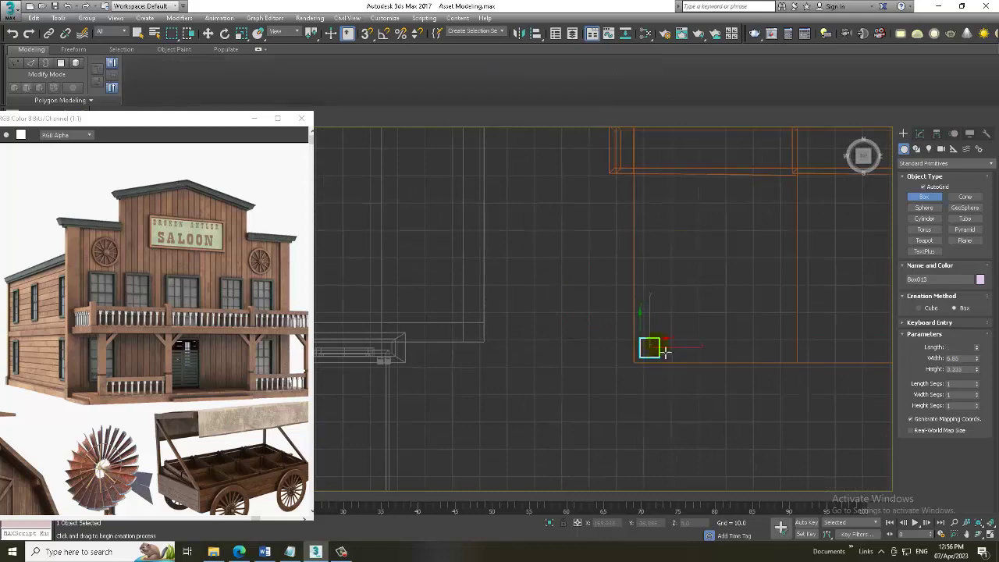
click(655, 329)
key(w)
key(alt+w)
key(alt+w)
mouse_move(753, 397)
alt+middle_down()
mouse_move(680, 345)
mouse_move(695, 364)
alt+middle_up()
Narrow the post's width and length, then convert it to Editable Poly.
click(920, 134)
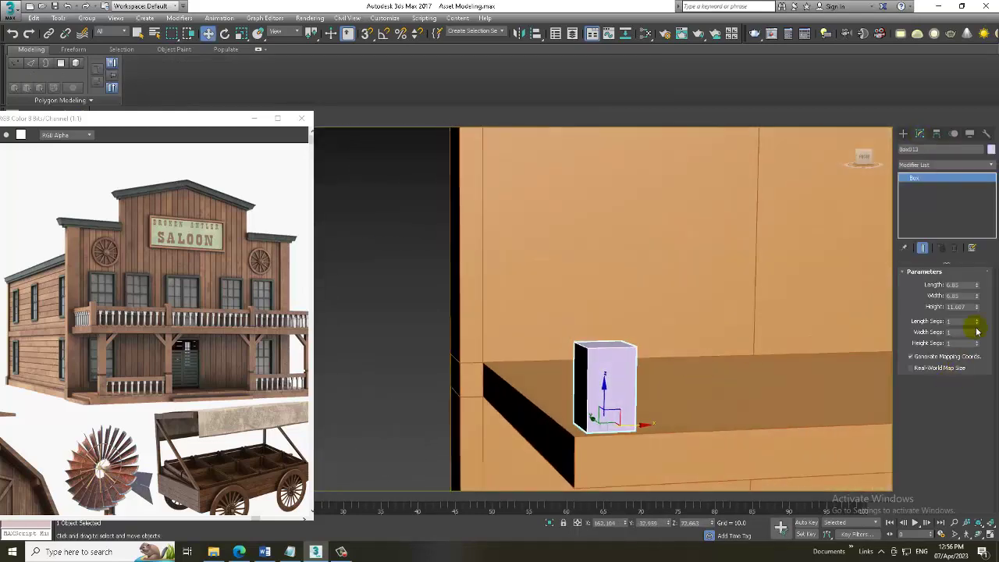
mouse_move(977, 300)
mouse_down()
mouse_move(988, 316)
mouse_move(978, 301)
mouse_up()
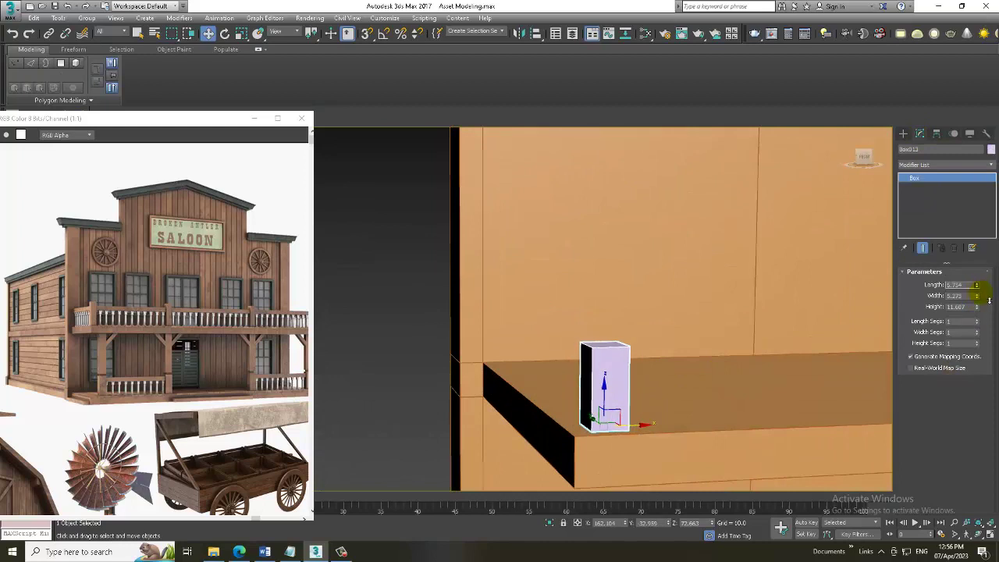
mouse_move(773, 336)
alt+middle_down()
mouse_move(736, 363)
mouse_move(635, 401)
mouse_move(578, 376)
alt+middle_up()
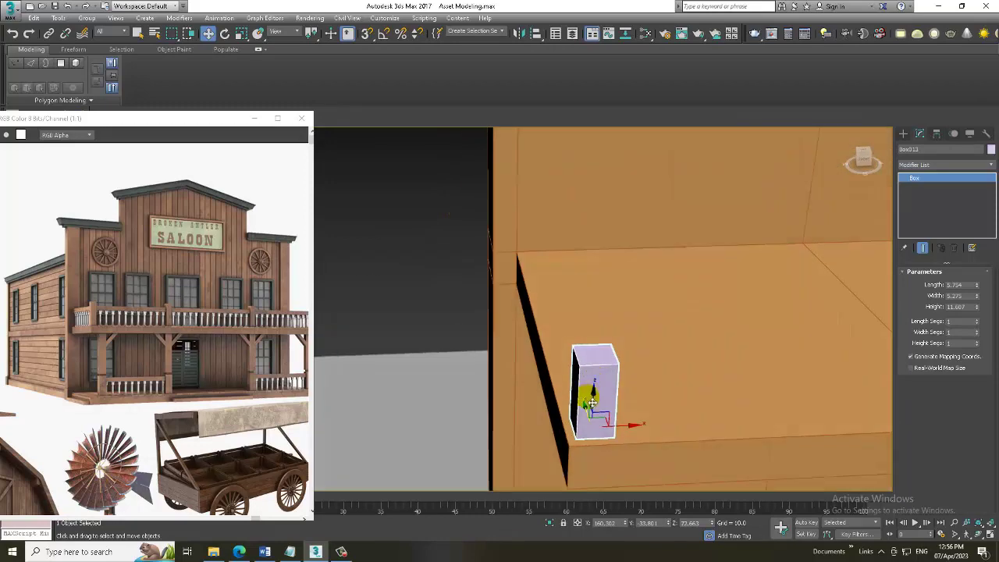
right_click(576, 375)
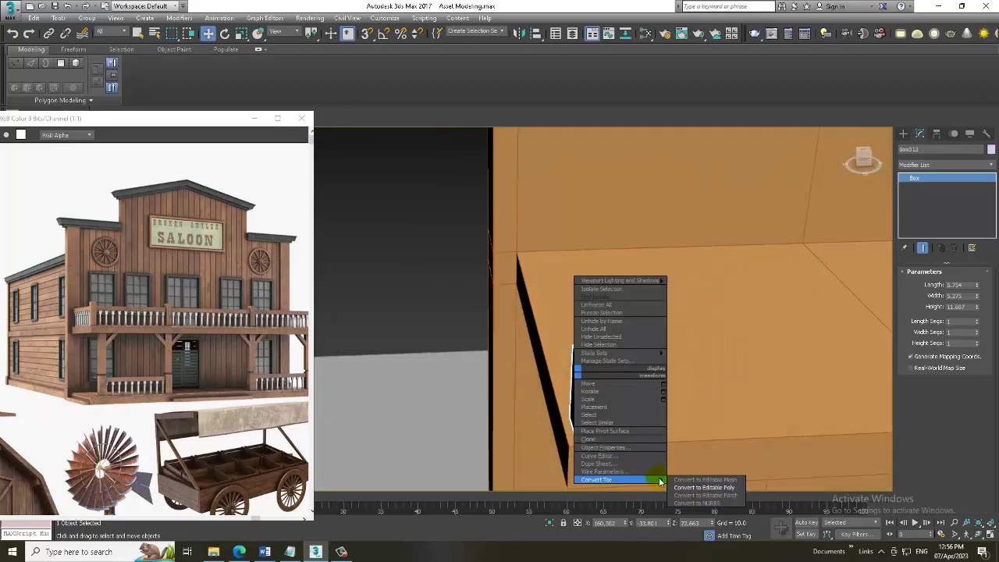
click(710, 487)
key(alt+w)
key(alt+w)
Shift-clone the post three times to the right along the balcony ledge.
middle_drag(749, 270, 651, 304)
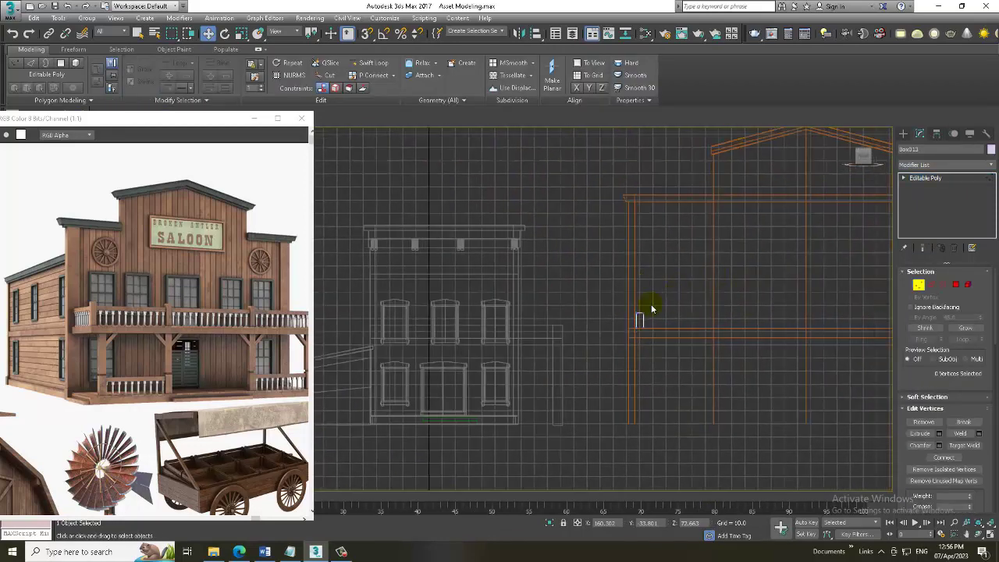
key(1)
drag(599, 298, 708, 320)
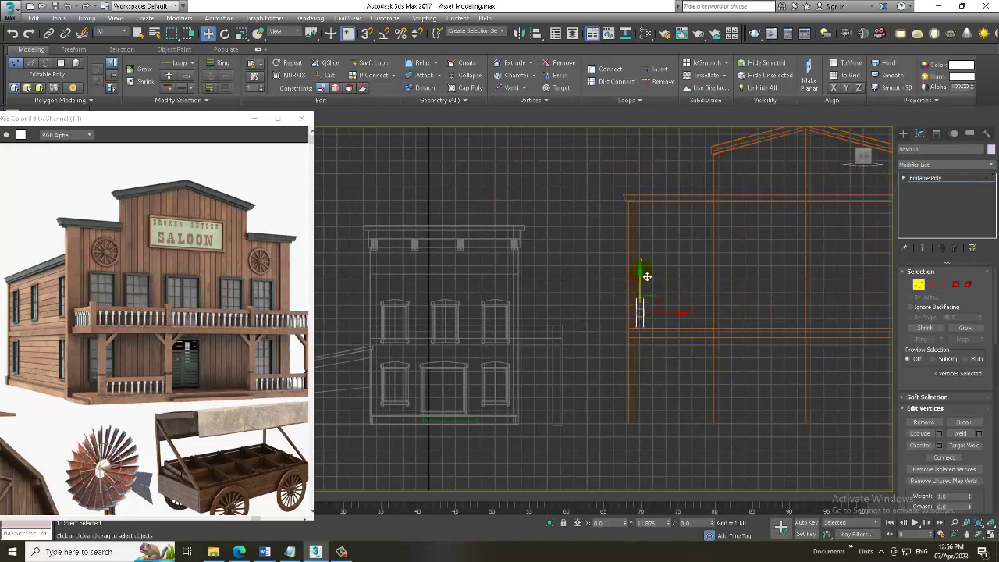
scroll(647, 277, down, 1)
key(1)
middle_drag(621, 273, 537, 299)
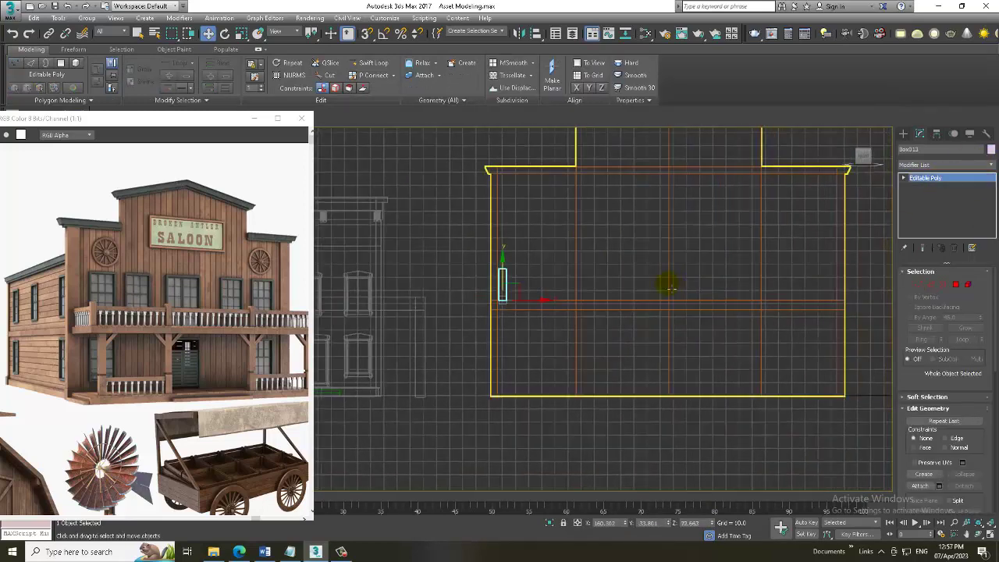
shift+drag(544, 303, 665, 304)
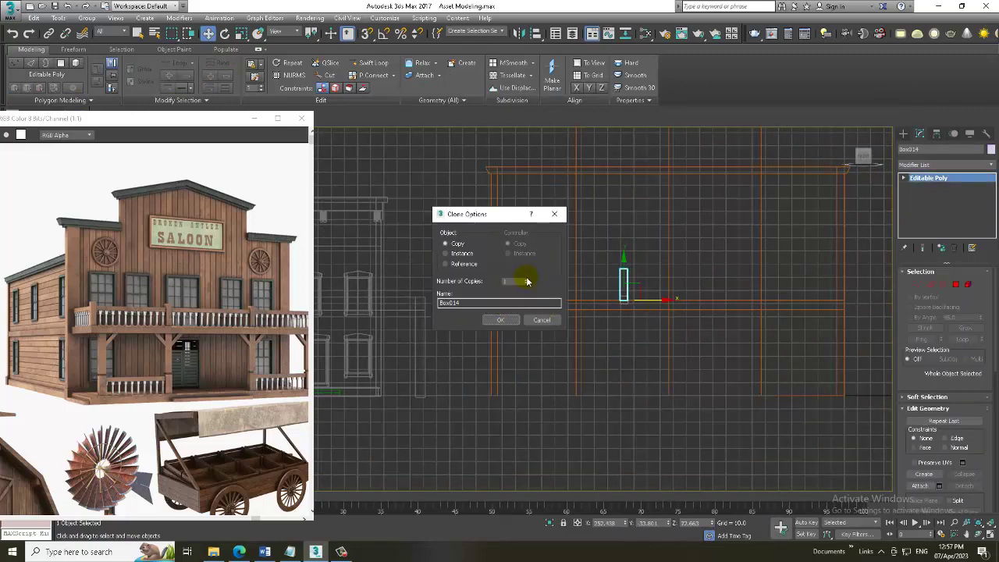
click(500, 321)
mouse_move(502, 324)
middle_down()
mouse_move(697, 307)
mouse_move(589, 312)
middle_up()
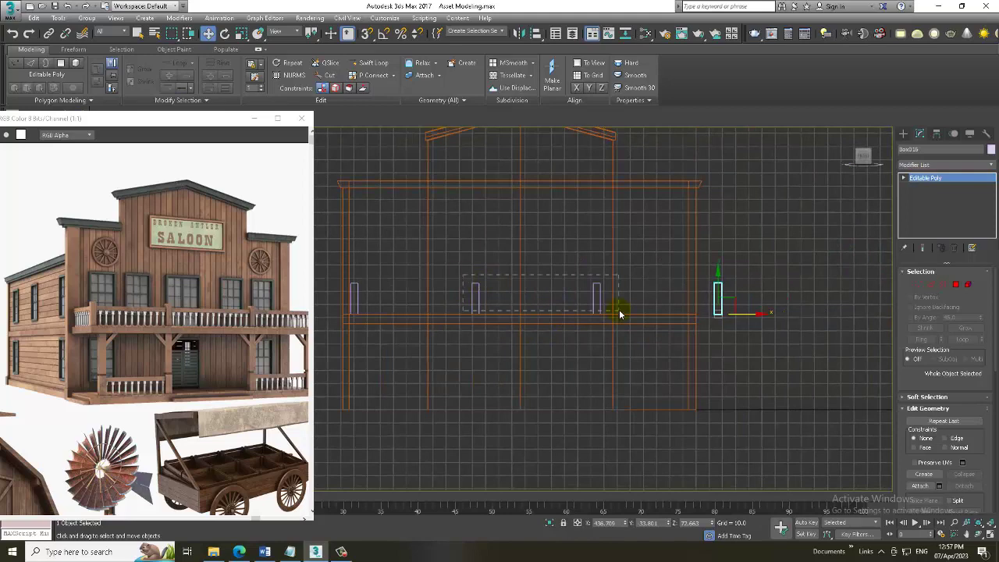
Move the rightmost post to the balcony edge and inspect the four posts in Perspective.
mouse_move(621, 314)
mouse_down()
mouse_move(624, 300)
mouse_move(568, 303)
mouse_up()
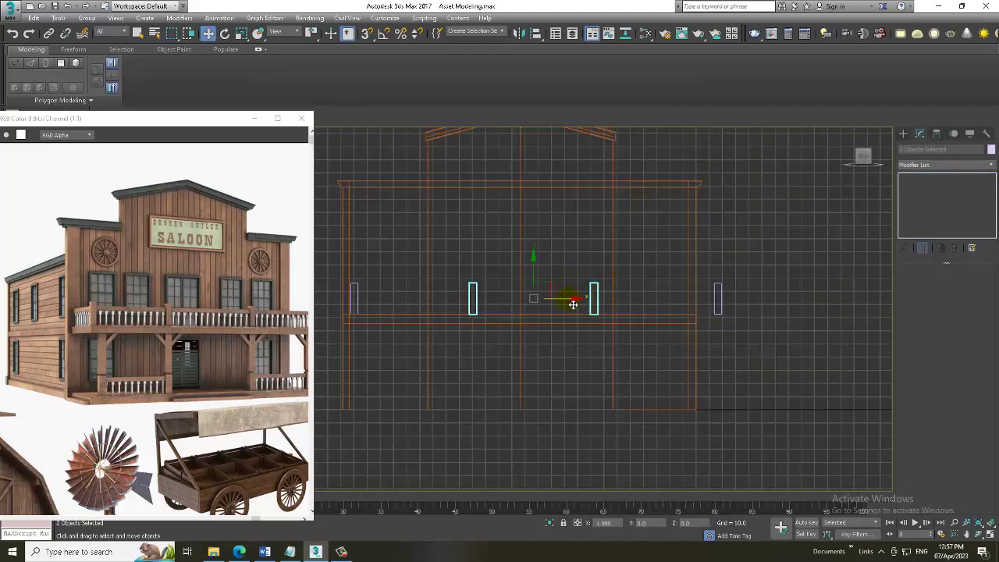
click(718, 295)
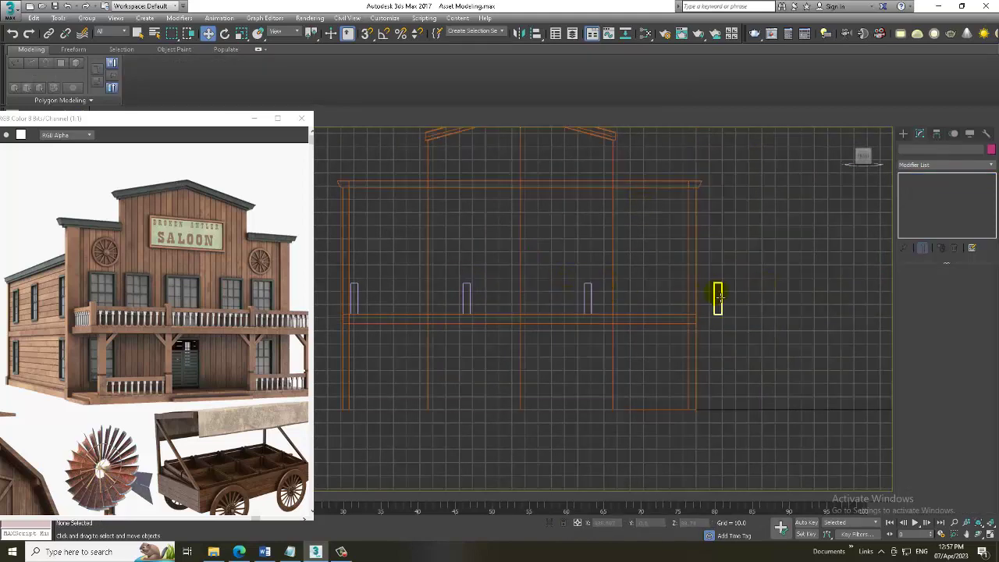
drag(751, 318, 716, 317)
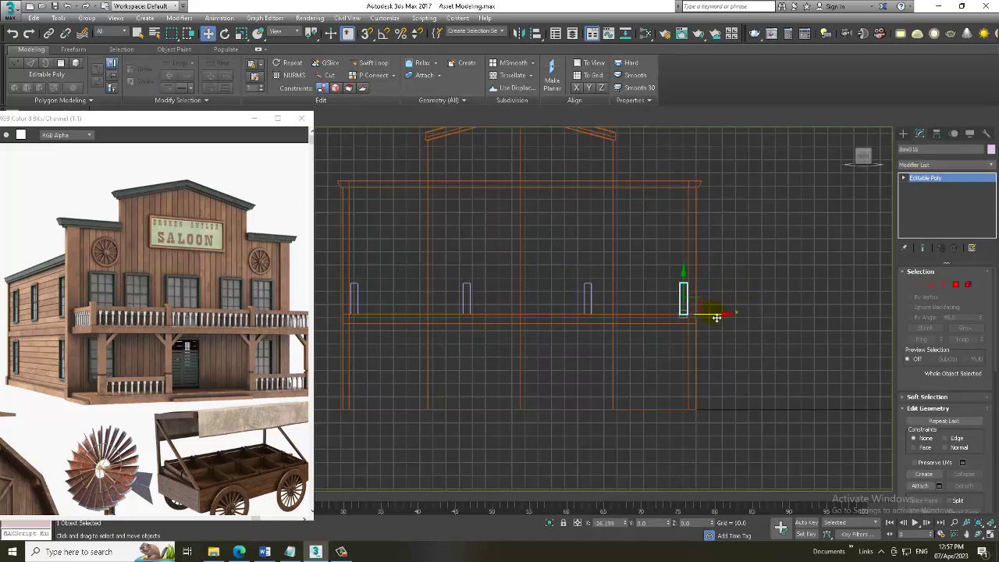
middle_drag(577, 294, 603, 303)
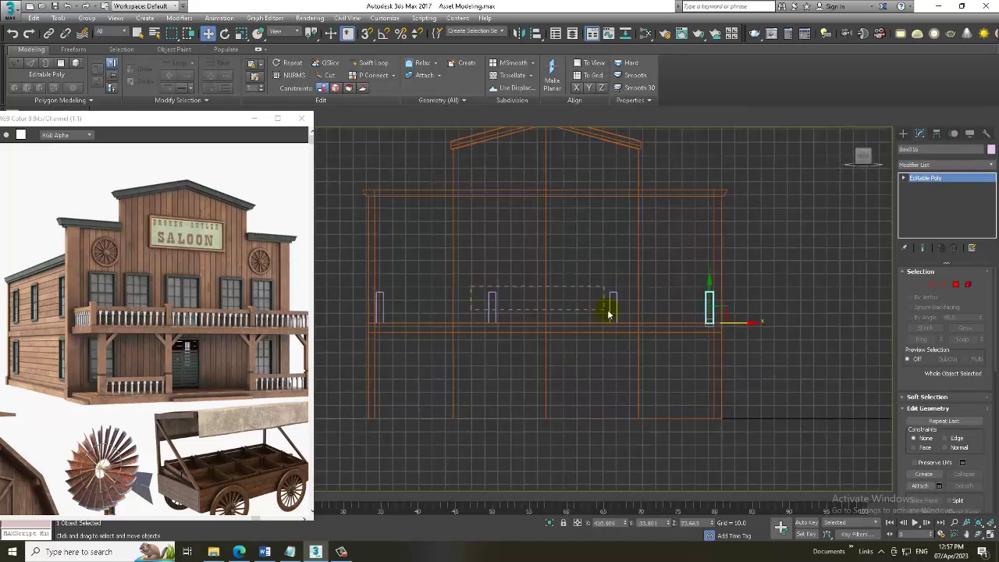
drag(610, 314, 616, 315)
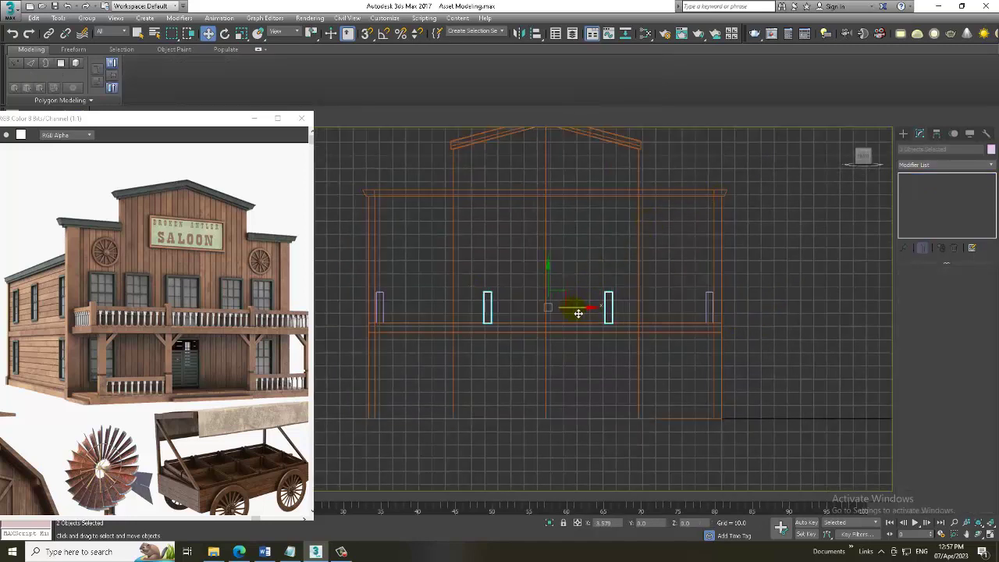
key(alt+w)
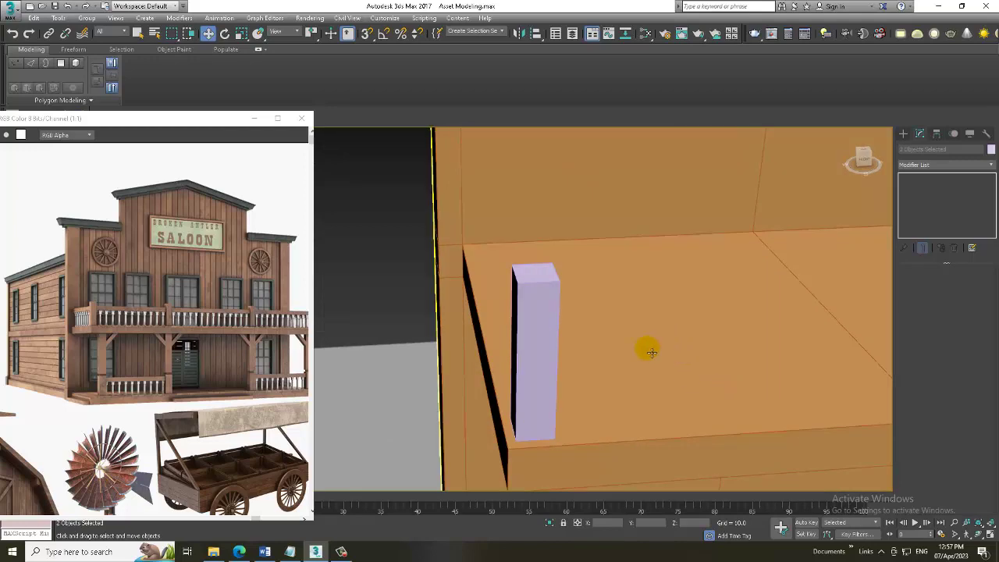
mouse_move(713, 387)
alt+middle_down()
mouse_move(676, 338)
mouse_move(700, 338)
mouse_move(444, 279)
alt+middle_up()
scroll(687, 337, down, 2)
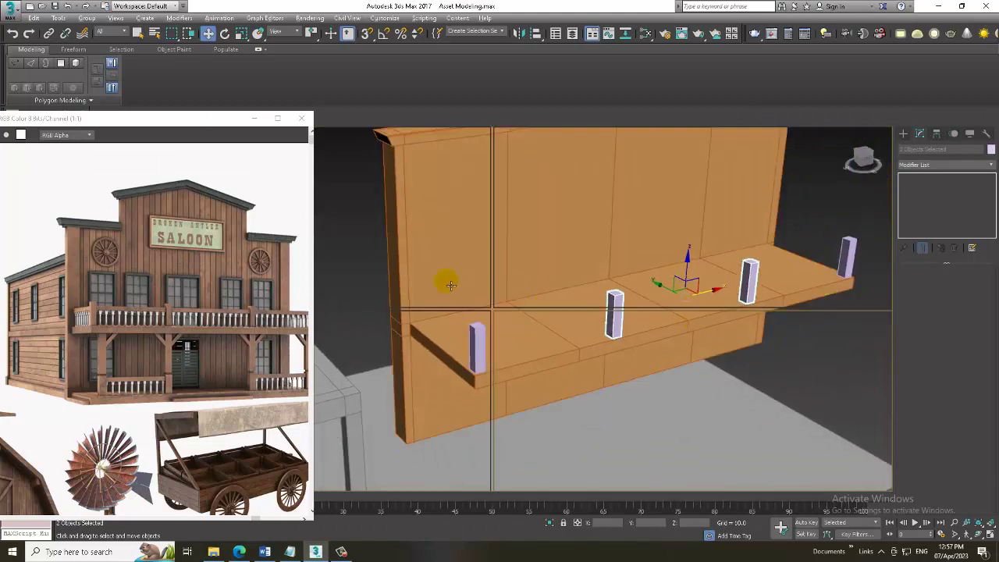
key(alt+w)
key(alt+w)
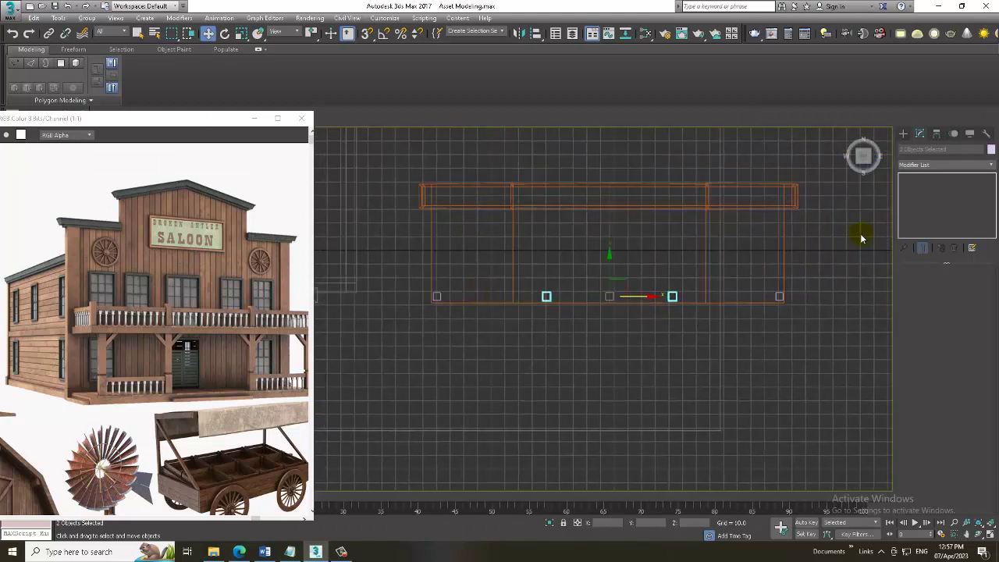
Draw a four-point railing line around the balcony in the Top view and raise it to the post tops.
click(904, 134)
click(916, 148)
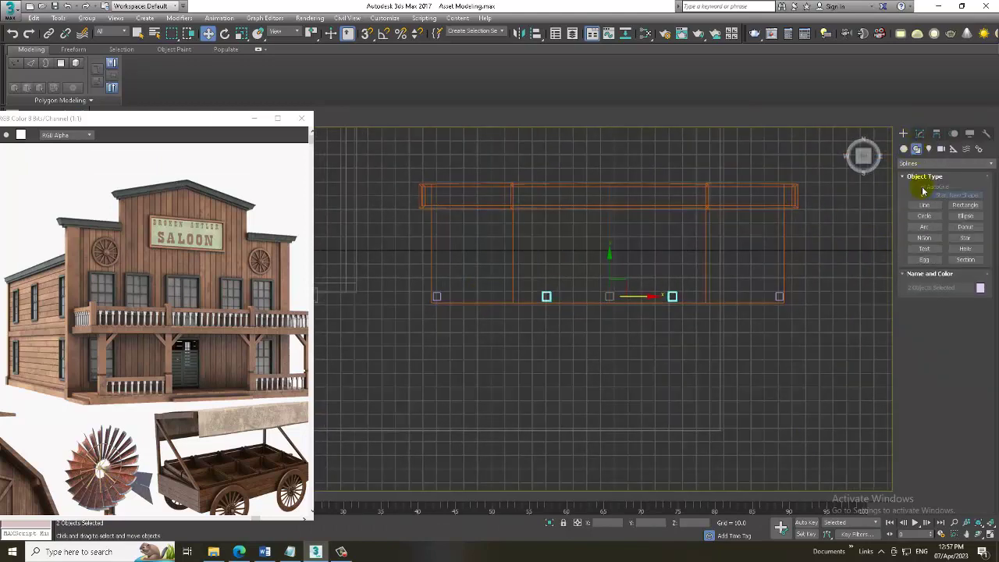
click(924, 205)
click(923, 188)
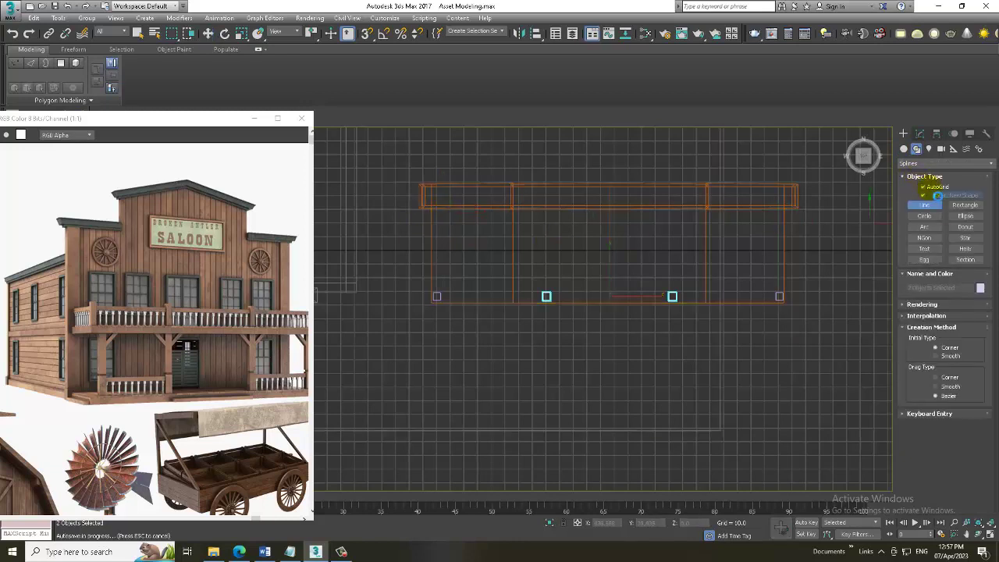
scroll(536, 238, up, 2)
click(398, 195)
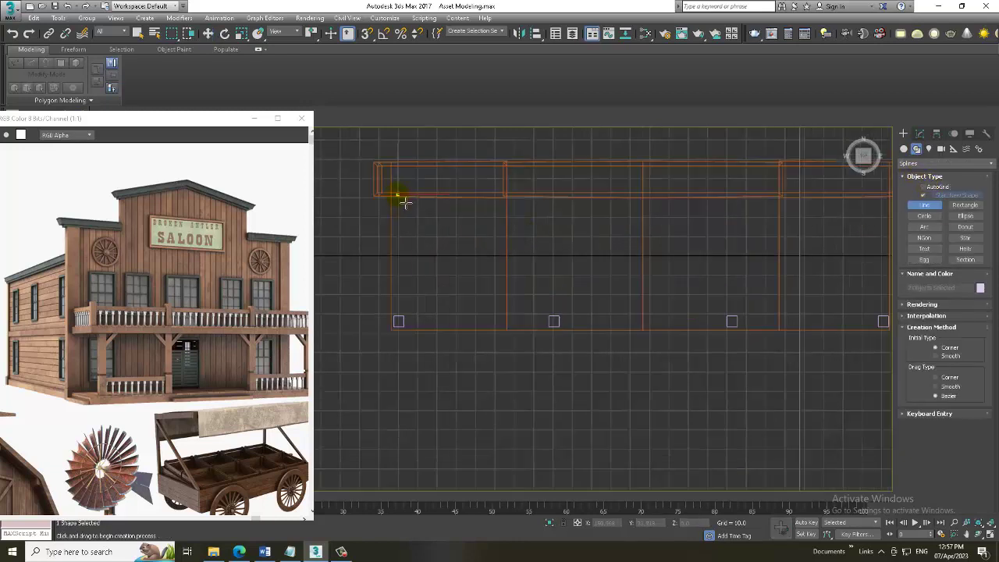
click(398, 320)
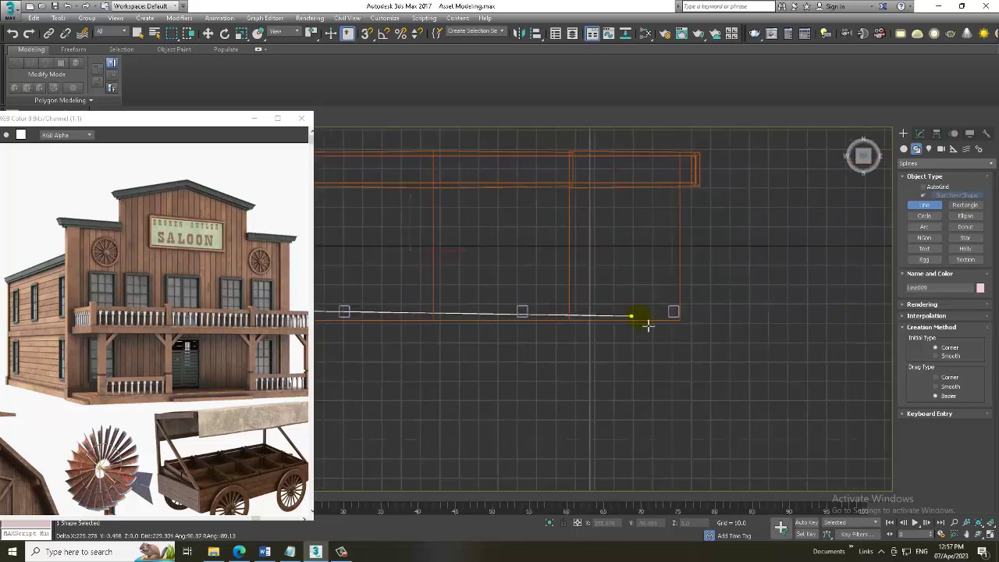
middle_drag(859, 334, 648, 322)
click(674, 312)
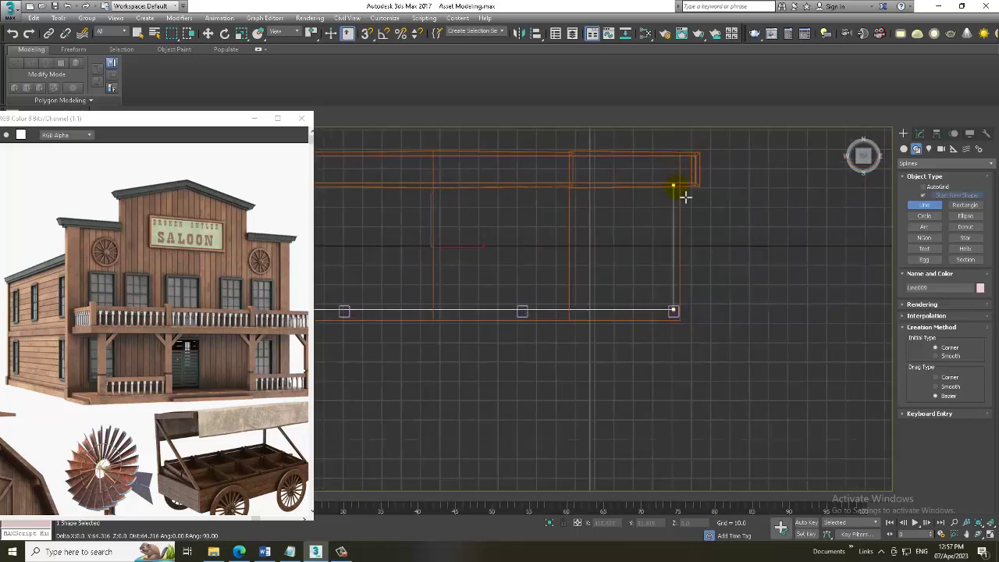
click(674, 185)
right_click(757, 283)
key(w)
key(z)
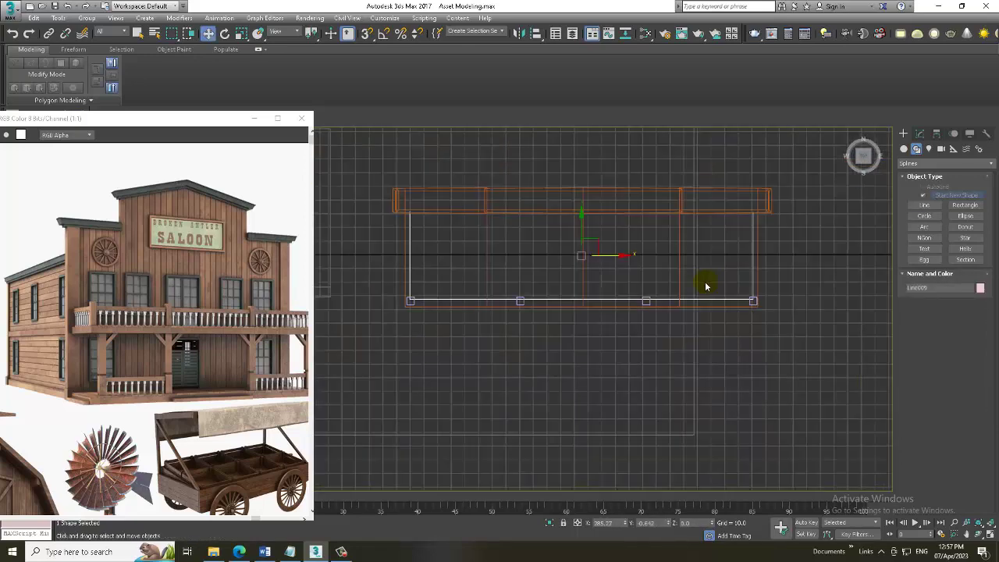
key(alt+w)
key(alt+w)
drag(577, 390, 583, 247)
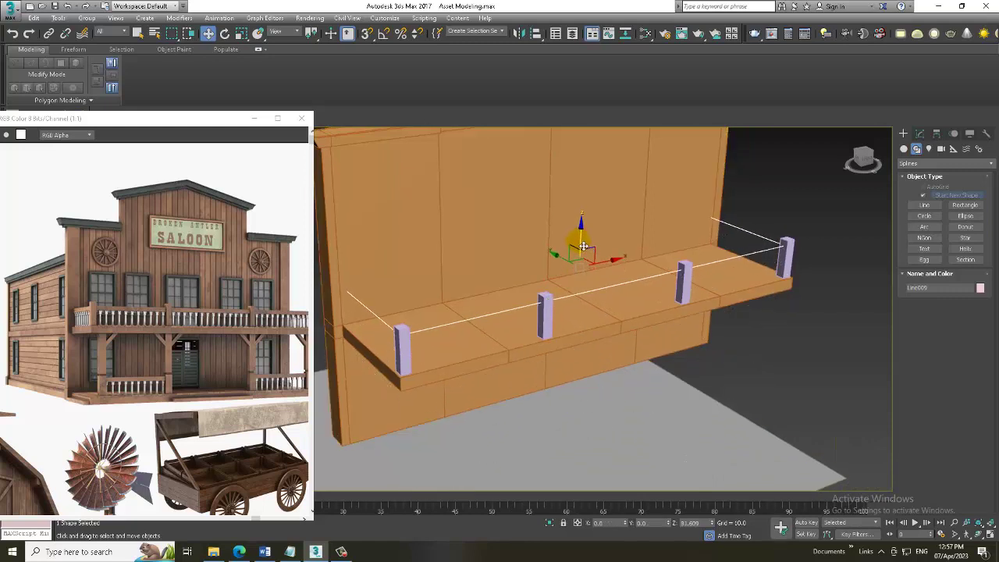
Make the rail renderable in viewport with a Rectangular section, Length 4.32, Width 6.56.
click(920, 133)
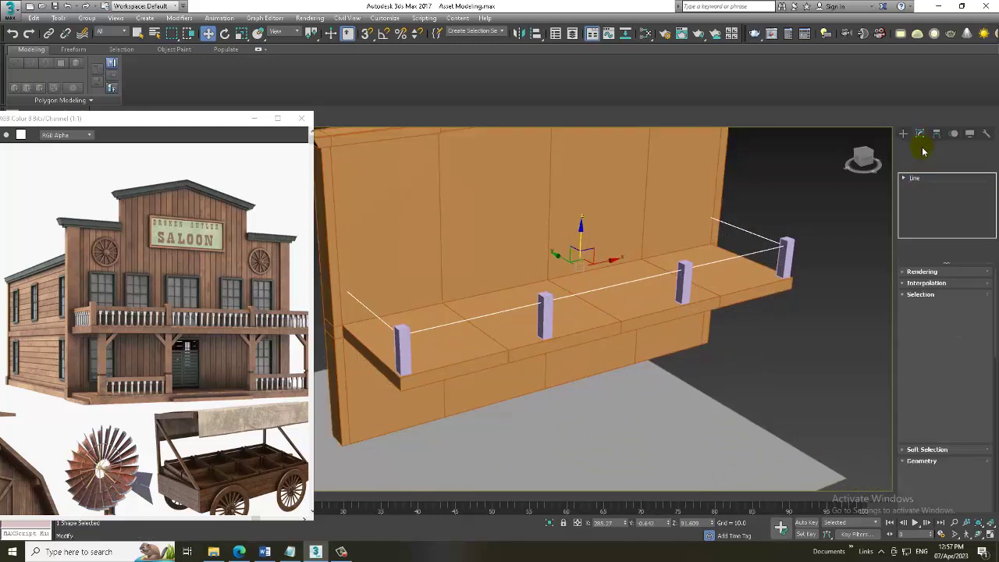
click(907, 272)
click(910, 290)
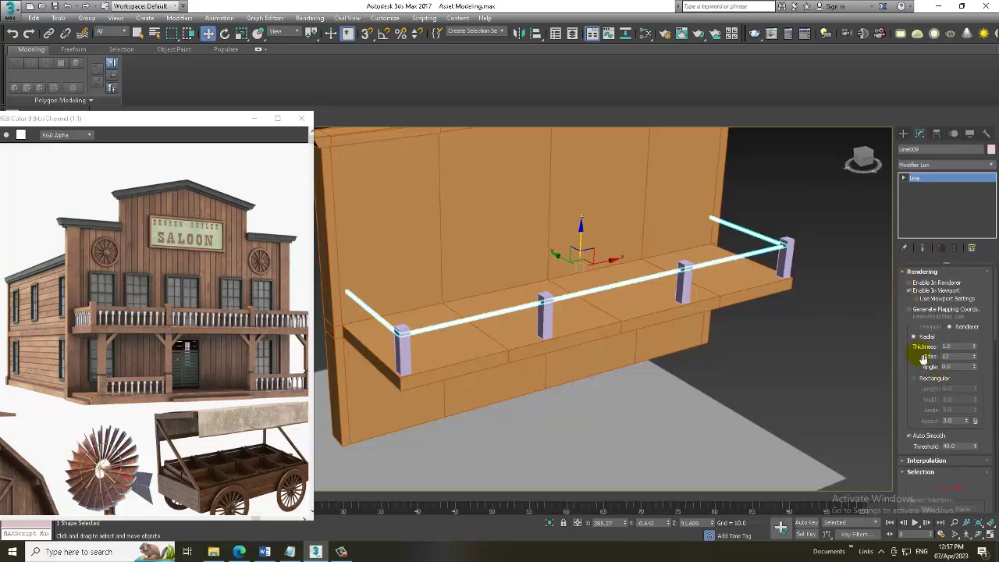
click(914, 378)
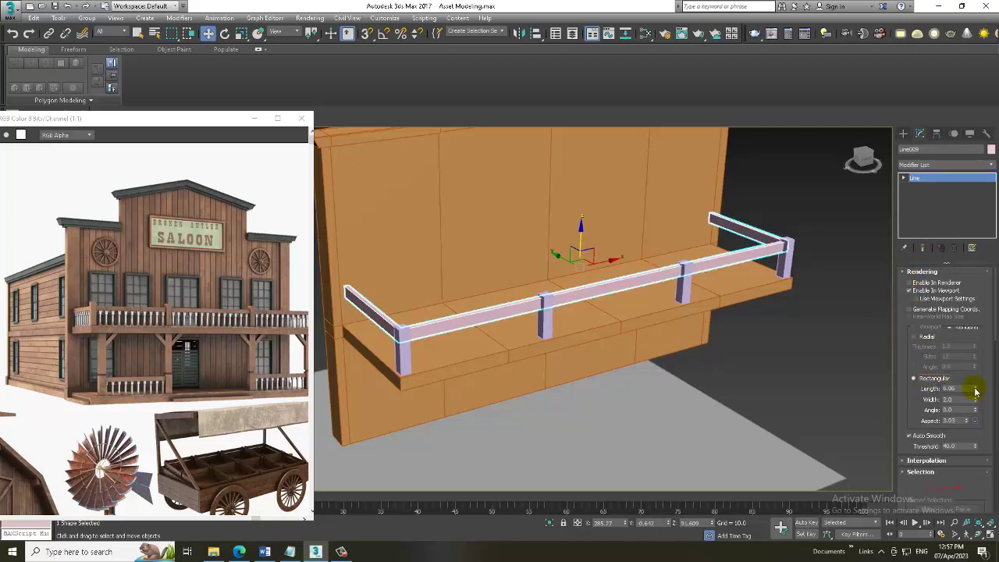
mouse_move(975, 391)
mouse_down()
mouse_move(984, 407)
mouse_move(967, 336)
mouse_up()
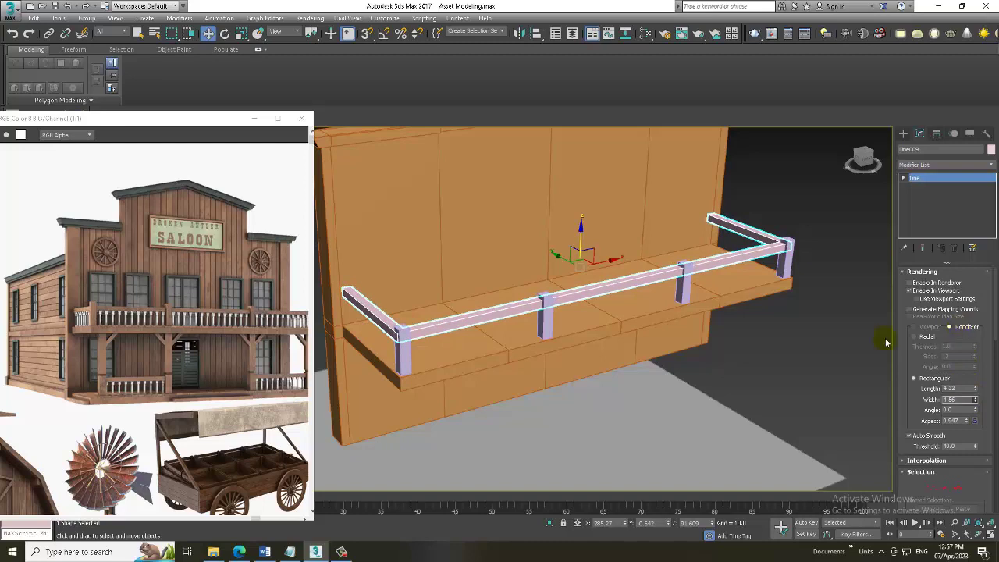
scroll(654, 340, down, 3)
scroll(648, 326, up, 3)
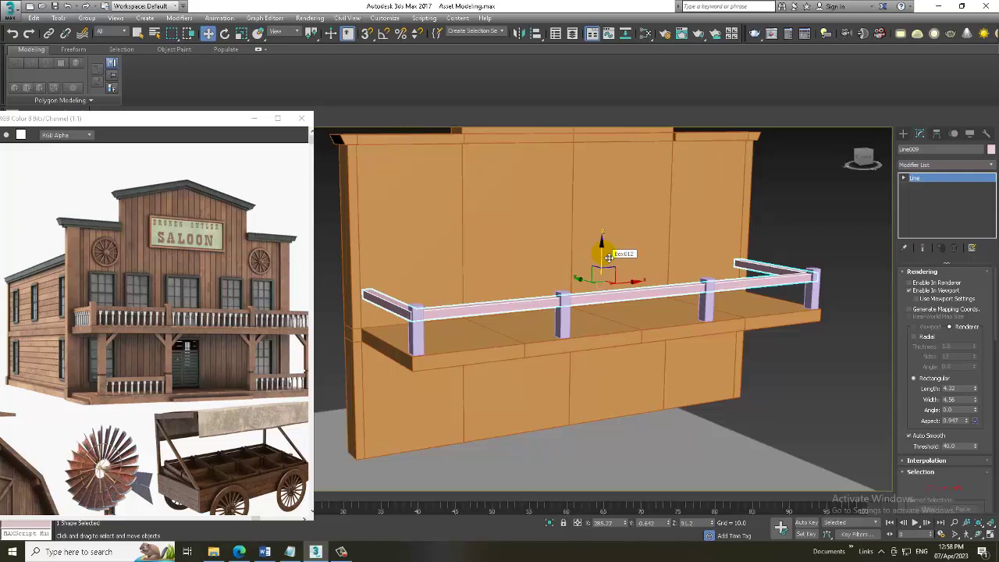
scroll(87, 343, up, 3)
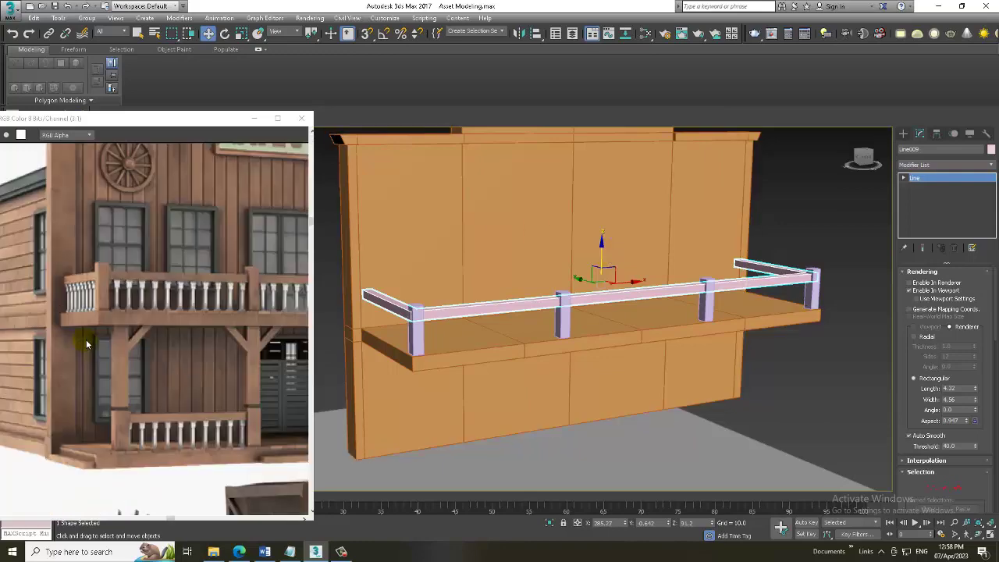
Zoom the Front view in on the finished railing.
key(alt+w)
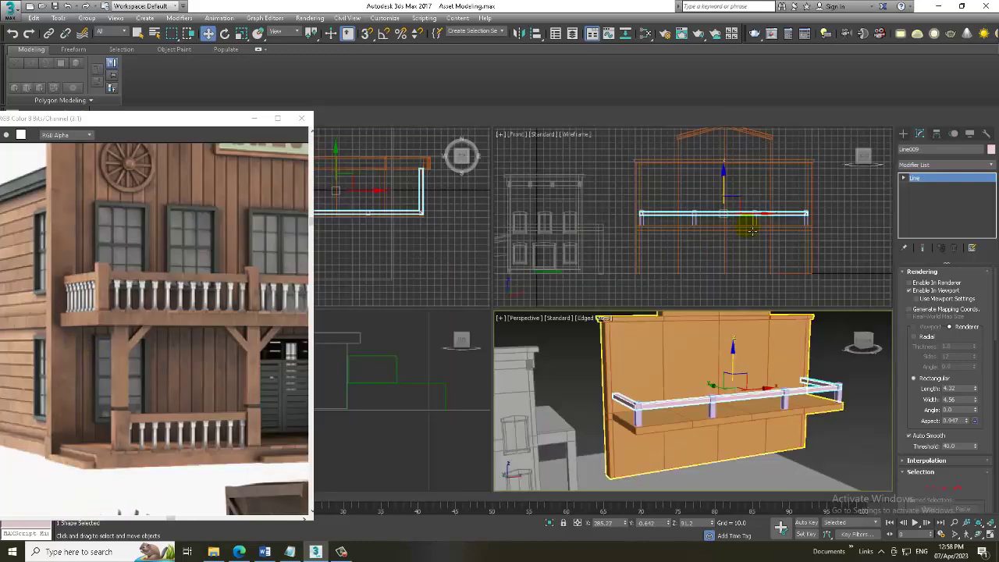
key(alt+w)
middle_drag(671, 226, 544, 290)
scroll(620, 268, up, 3)
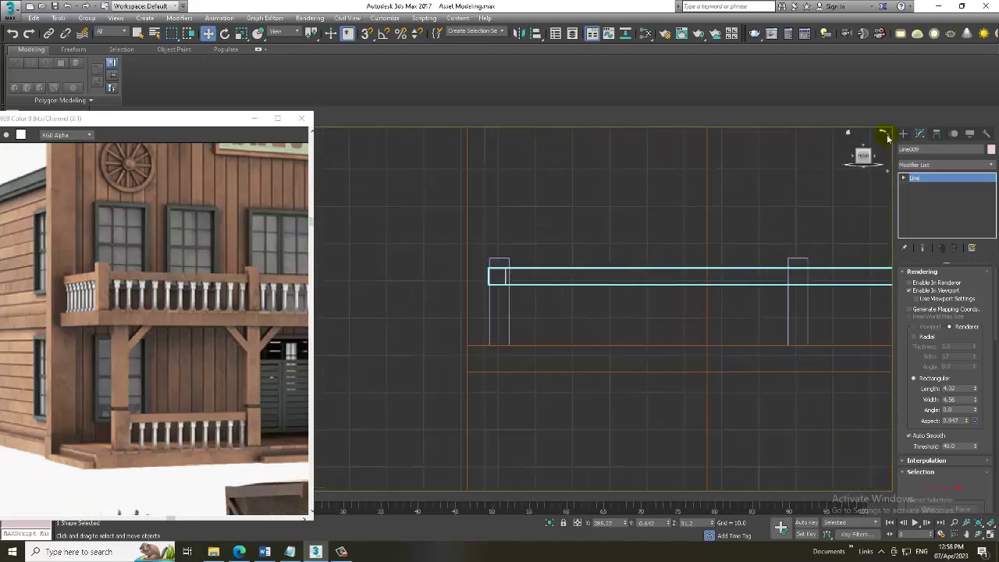
click(904, 133)
click(904, 148)
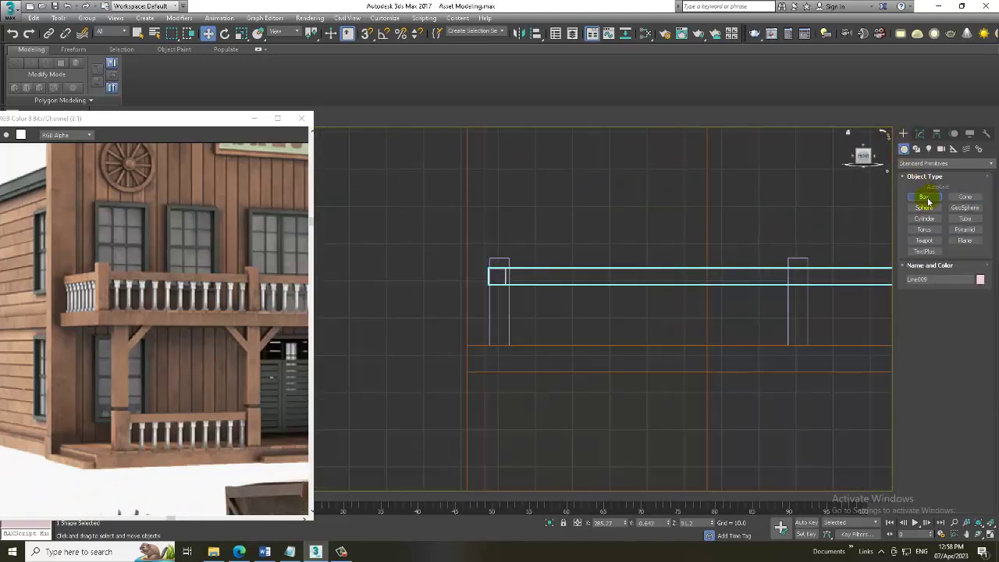
Draw a small box near the railing corner and lift it to railing height.
click(924, 197)
key(alt+w)
key(alt+w)
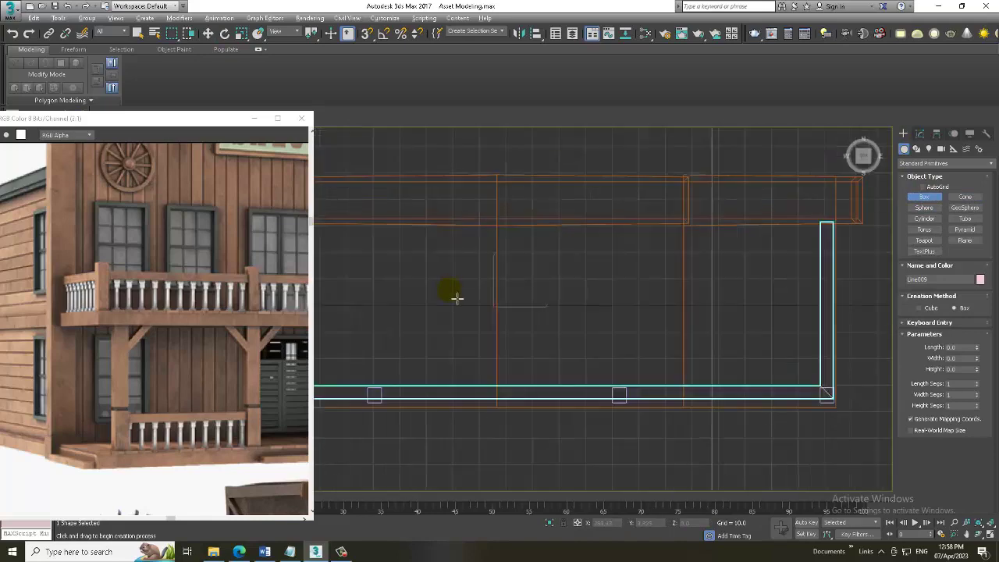
scroll(508, 341, up, 4)
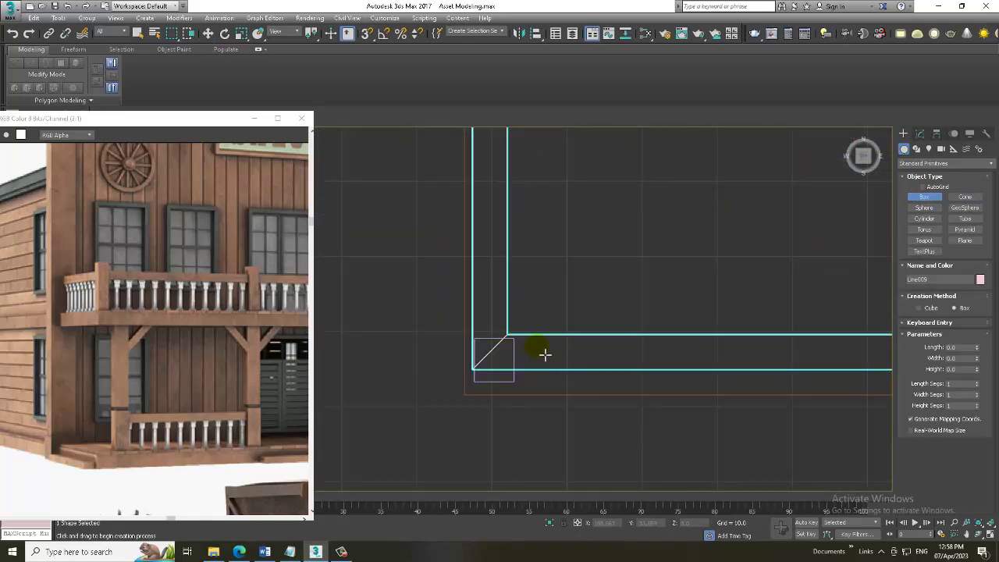
drag(544, 359, 567, 379)
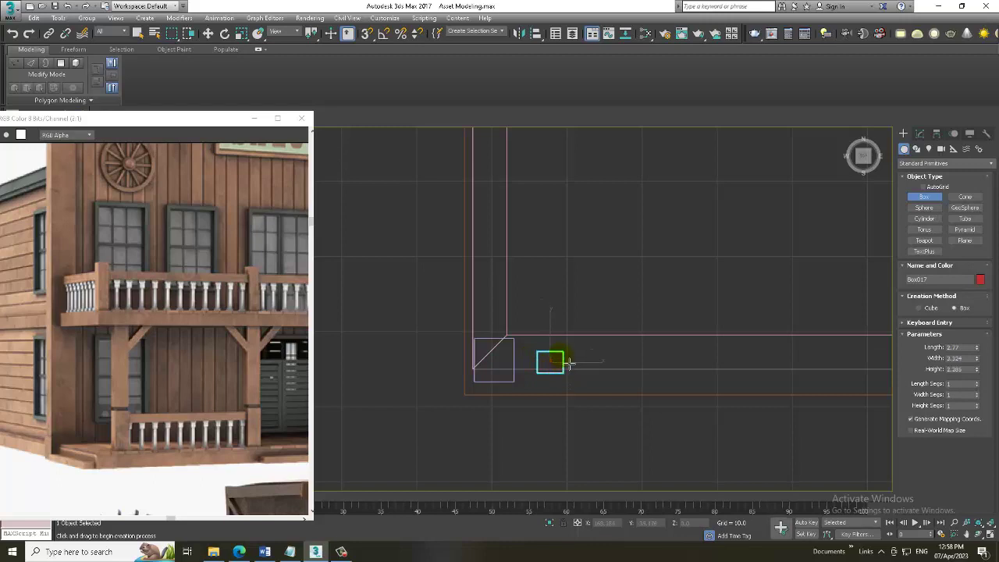
key(w)
key(alt+w)
key(alt+w)
key(z)
scroll(653, 285, down, 5)
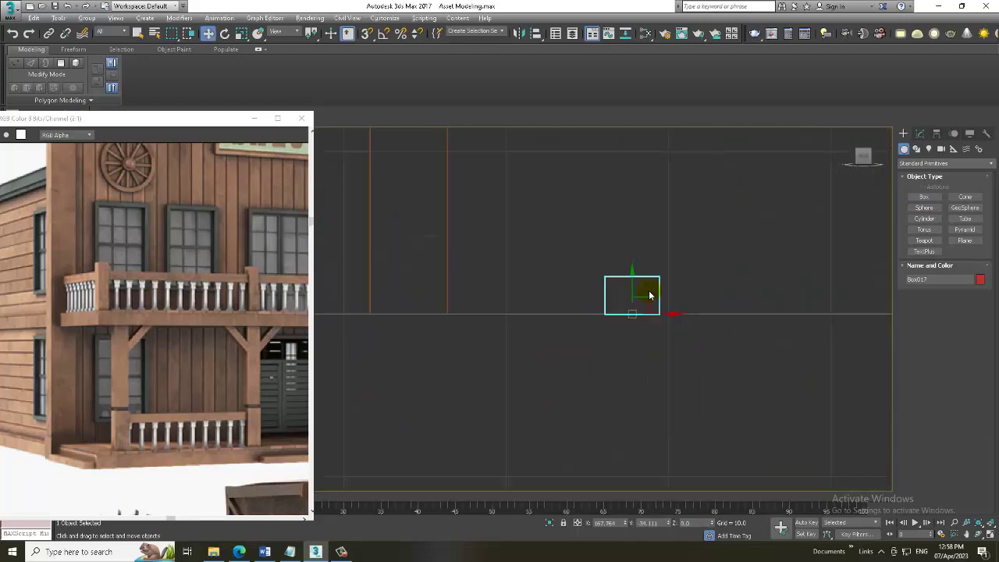
scroll(649, 295, down, 5)
drag(614, 351, 627, 210)
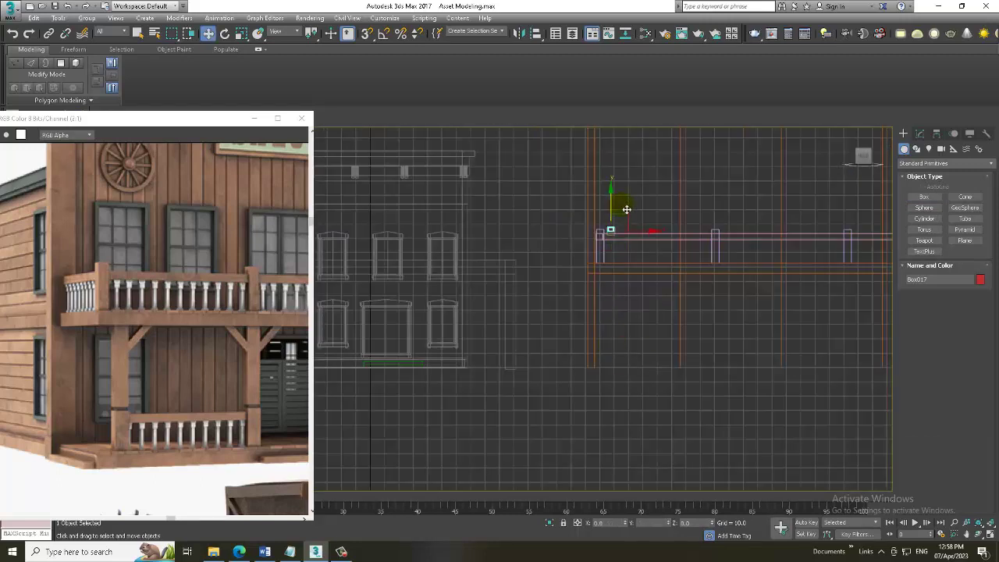
scroll(625, 229, up, 3)
scroll(626, 256, up, 2)
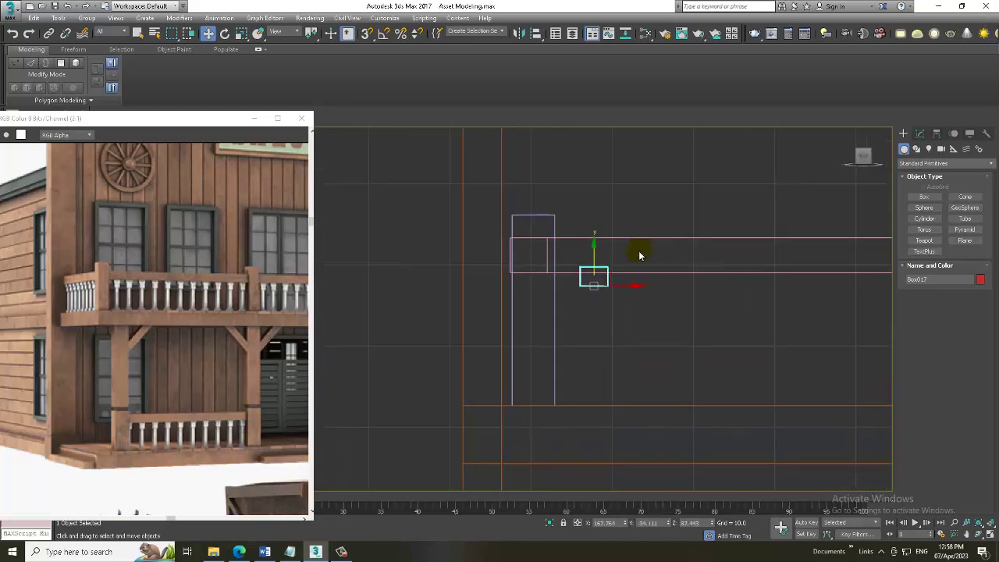
key(r)
key(w)
scroll(605, 269, up, 3)
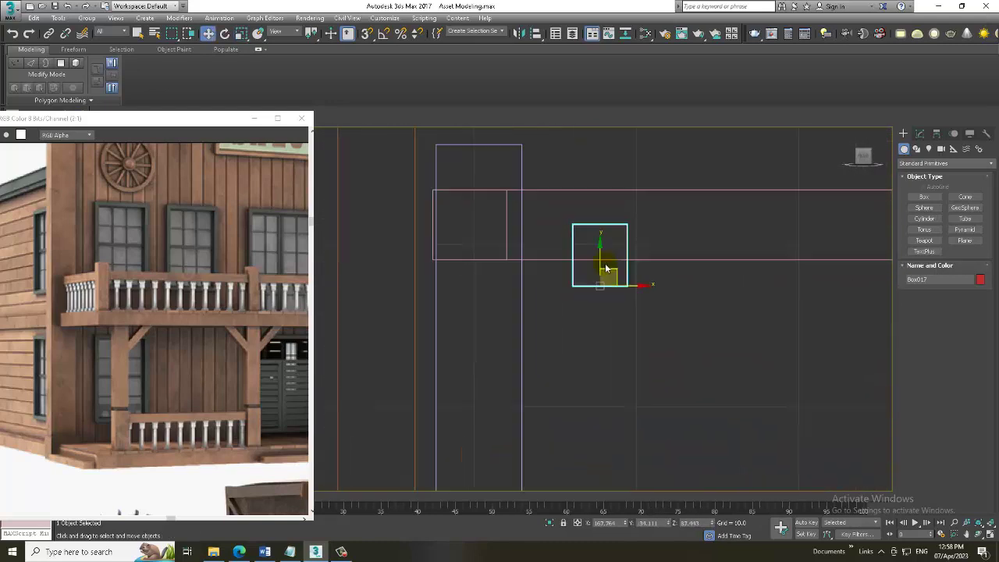
drag(603, 261, 608, 265)
Convert the box to Editable Poly and add a horizontal edge loop around its middle.
right_click(613, 257)
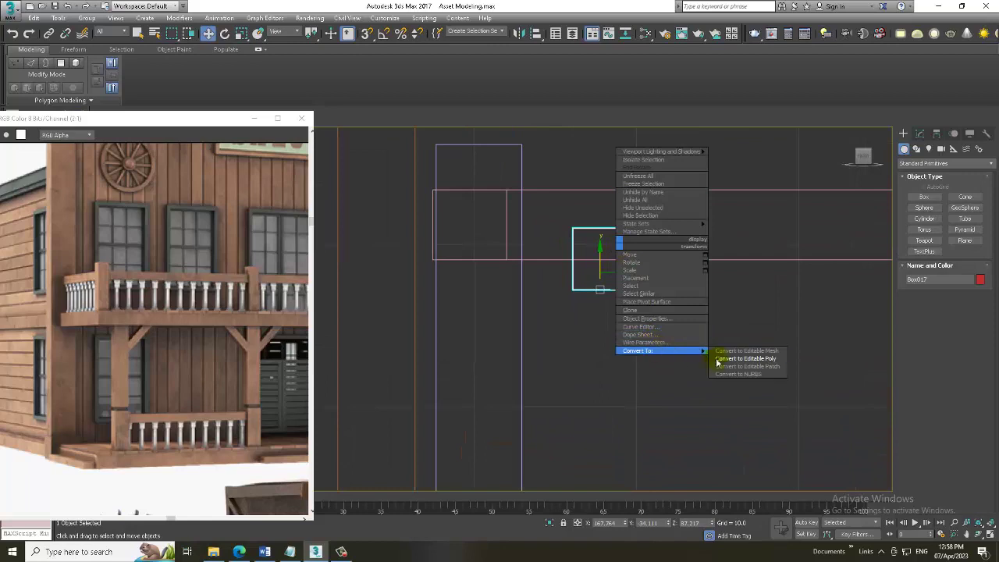
click(719, 362)
click(931, 285)
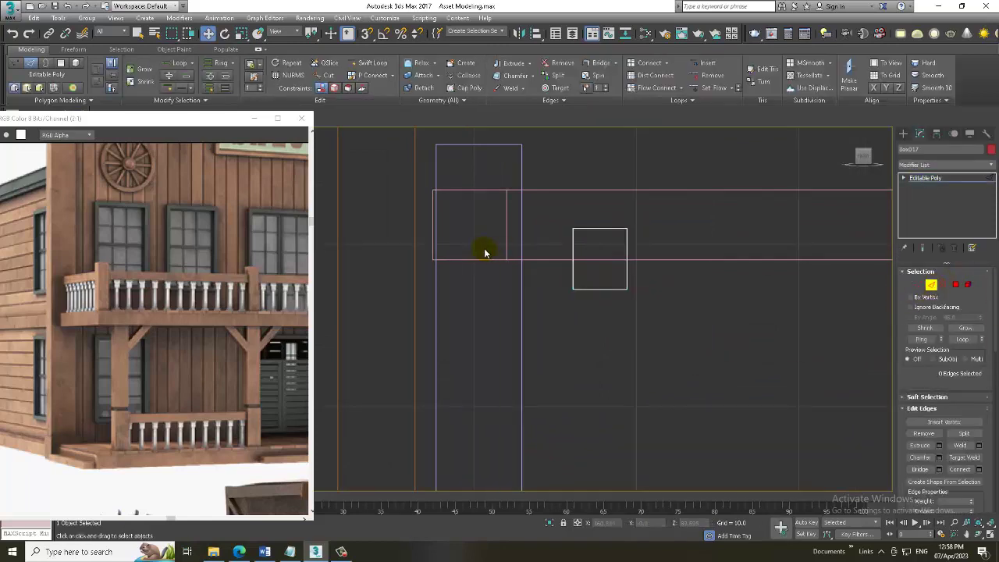
drag(725, 250, 726, 250)
click(980, 471)
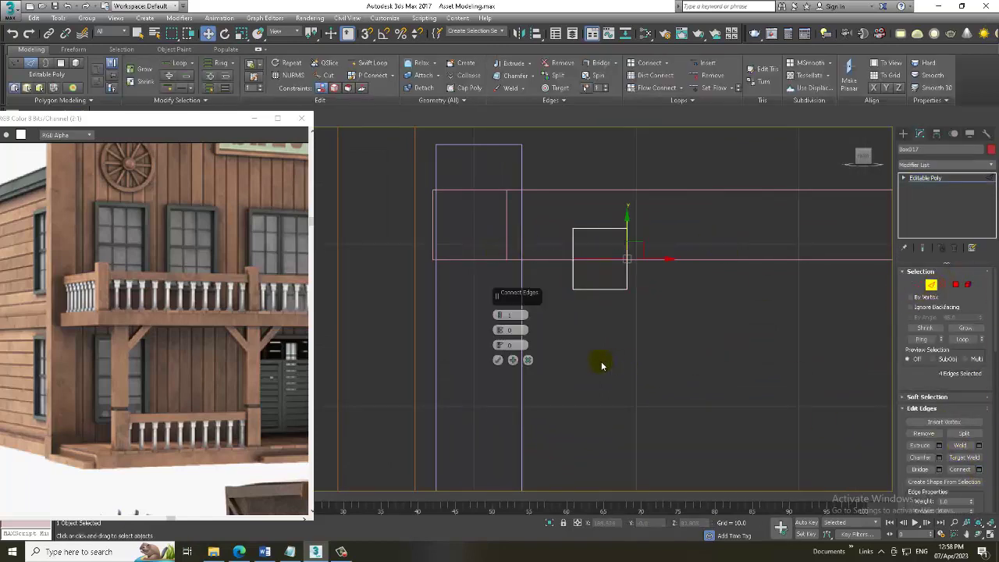
click(498, 360)
scroll(585, 325, up, 2)
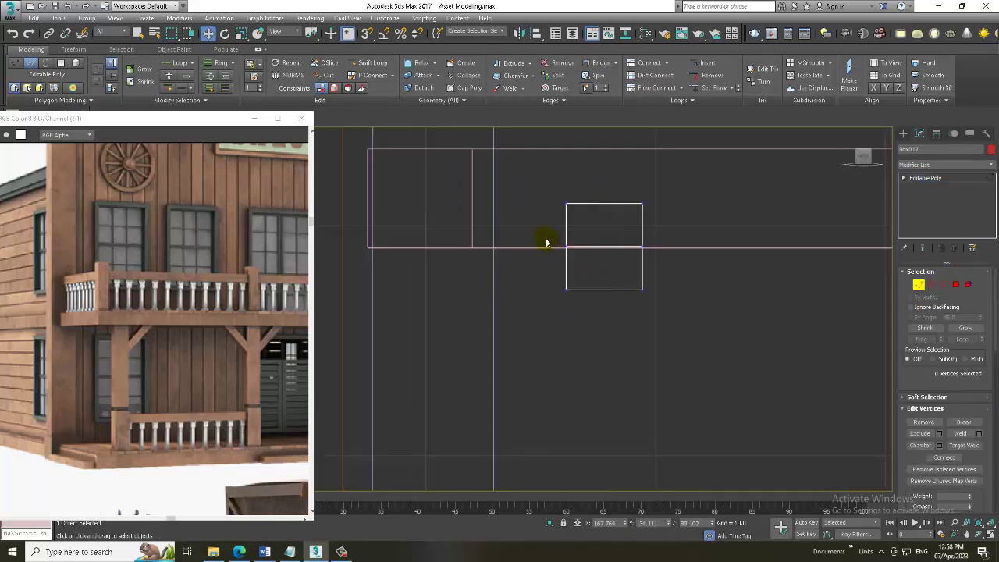
Scale the middle vertices and pull the bottom vertices inward to taper the block.
key(1)
drag(534, 235, 700, 260)
key(r)
drag(615, 250, 621, 254)
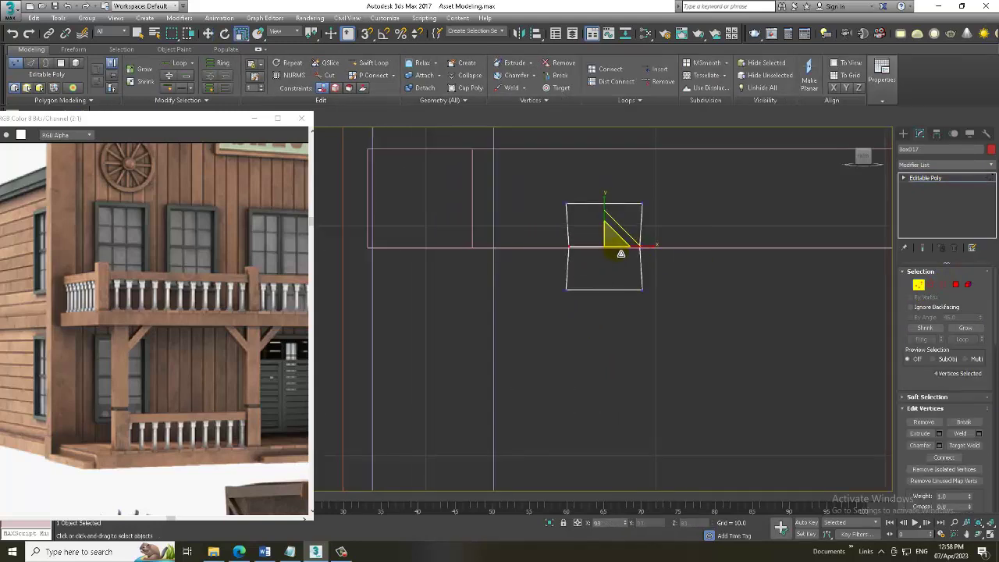
mouse_move(547, 309)
mouse_down()
mouse_move(663, 277)
mouse_move(620, 302)
mouse_up()
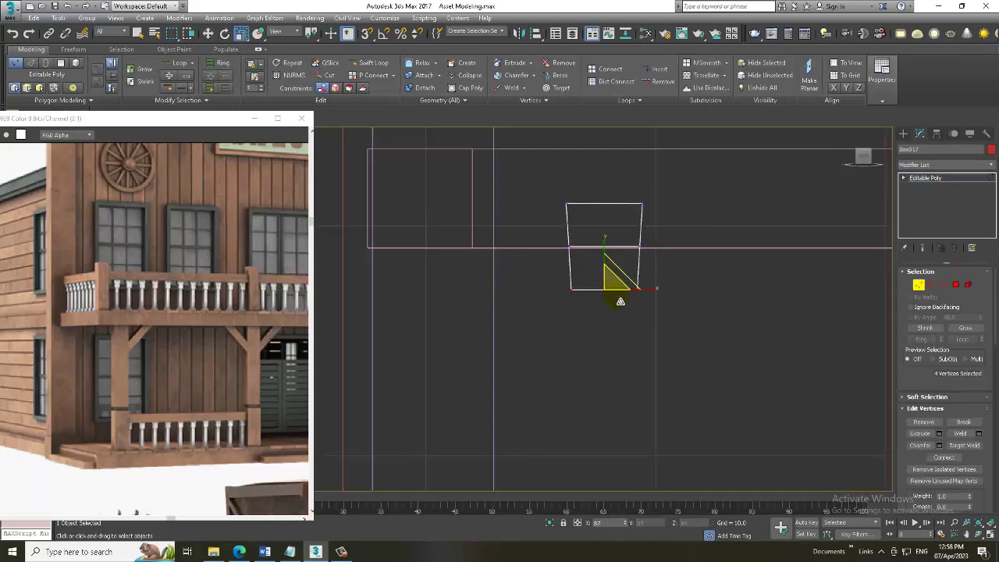
key(w)
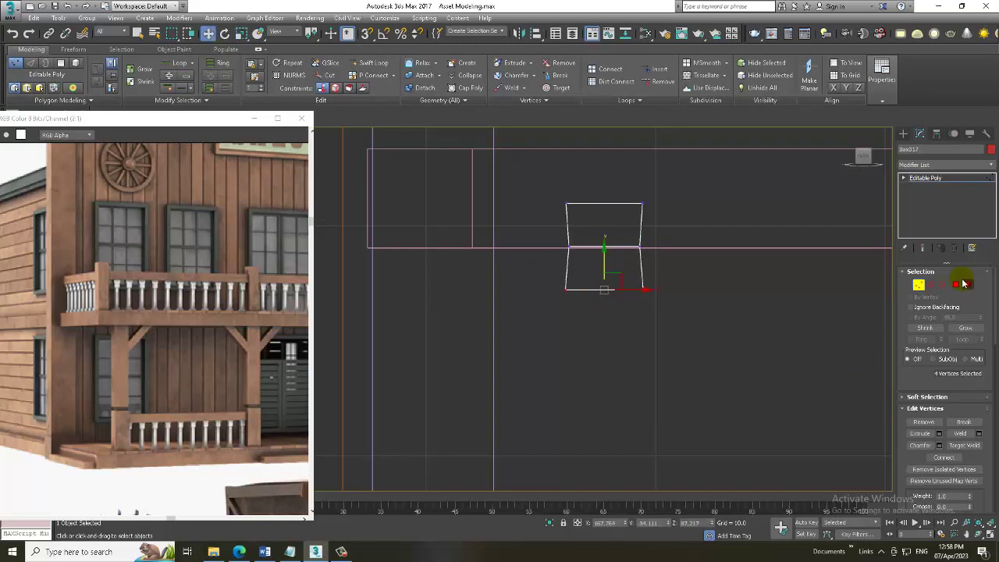
Draw a small cylinder beside the balcony corner in the Top view.
click(903, 133)
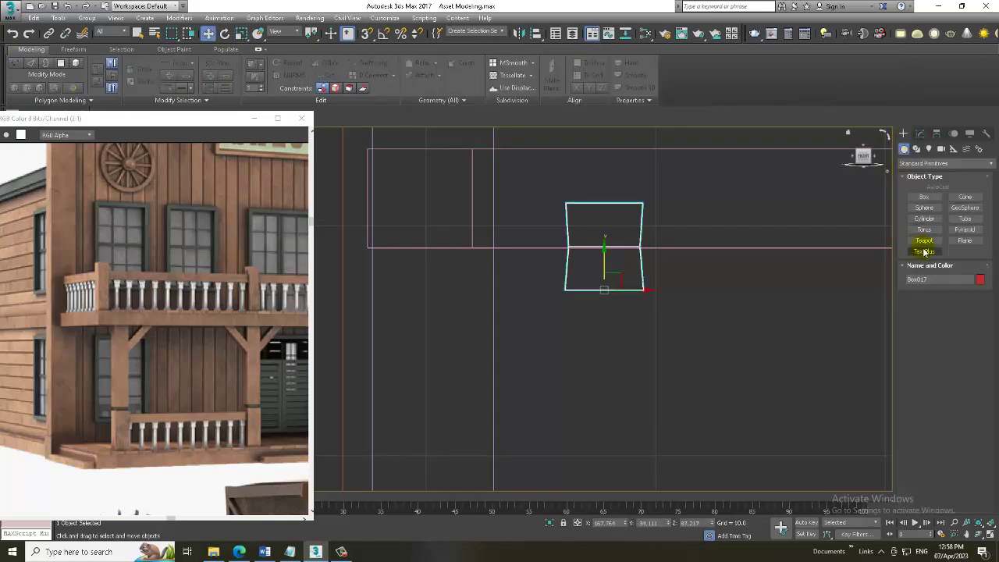
click(926, 218)
key(alt+w)
key(alt+w)
scroll(618, 352, up, 2)
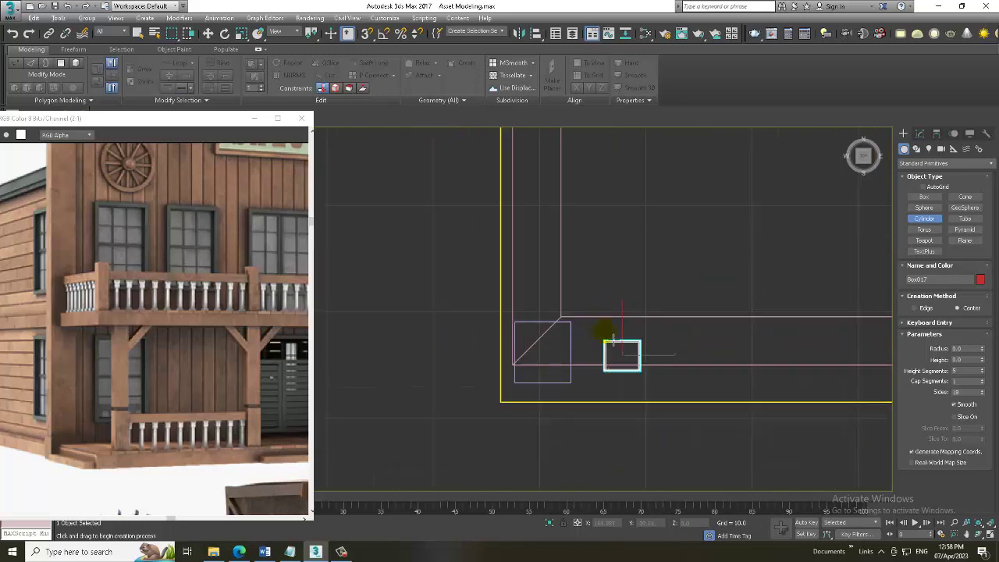
scroll(629, 367, up, 2)
drag(627, 366, 638, 374)
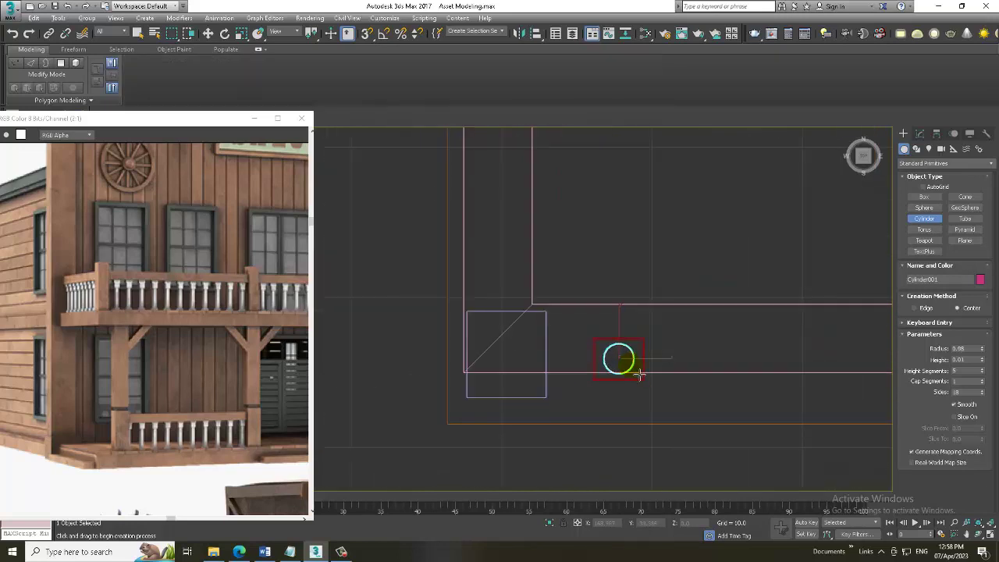
key(w)
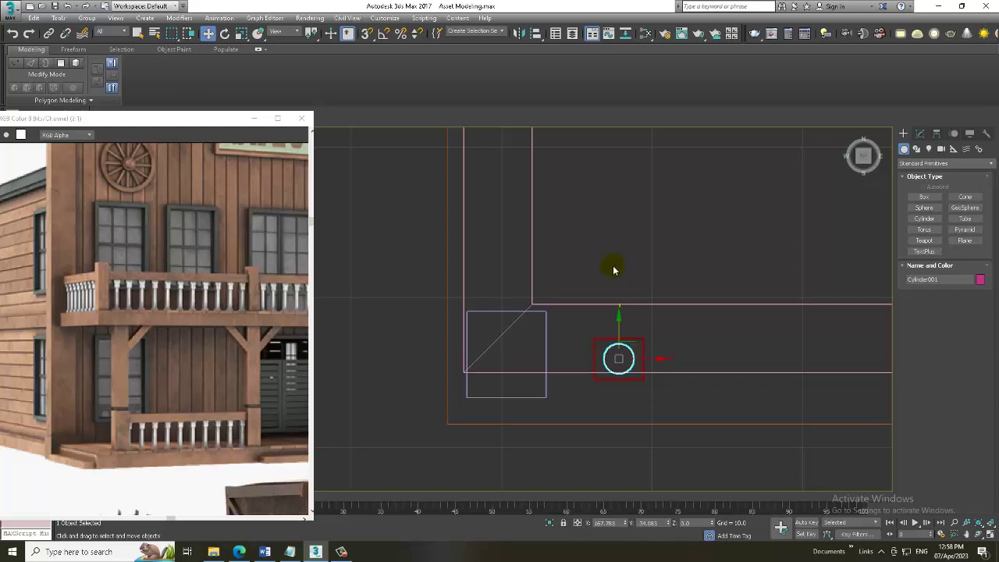
Position the cylinder directly beneath the tapered cap box.
key(alt+w)
key(alt+w)
middle_drag(495, 420, 703, 382)
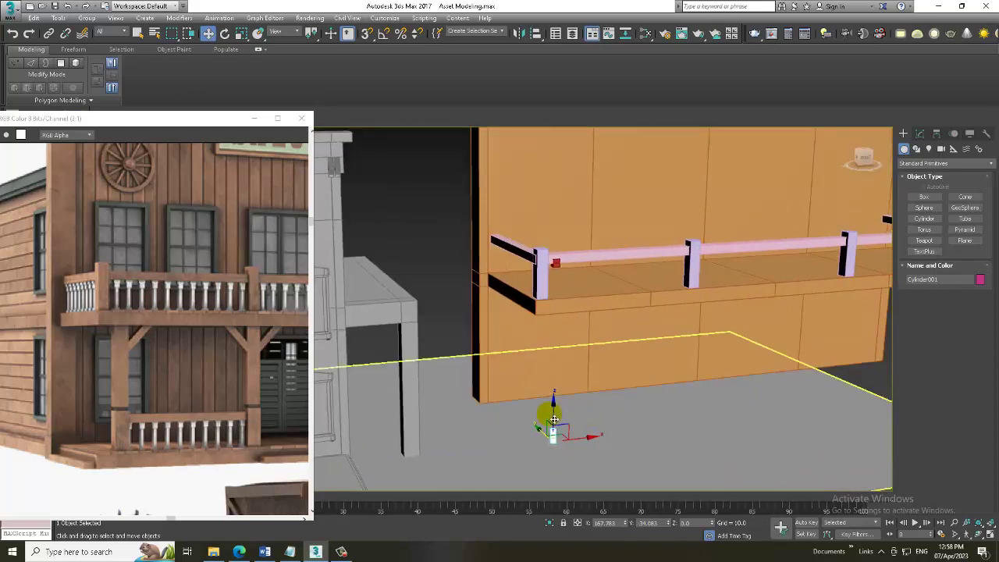
drag(554, 408, 598, 249)
key(z)
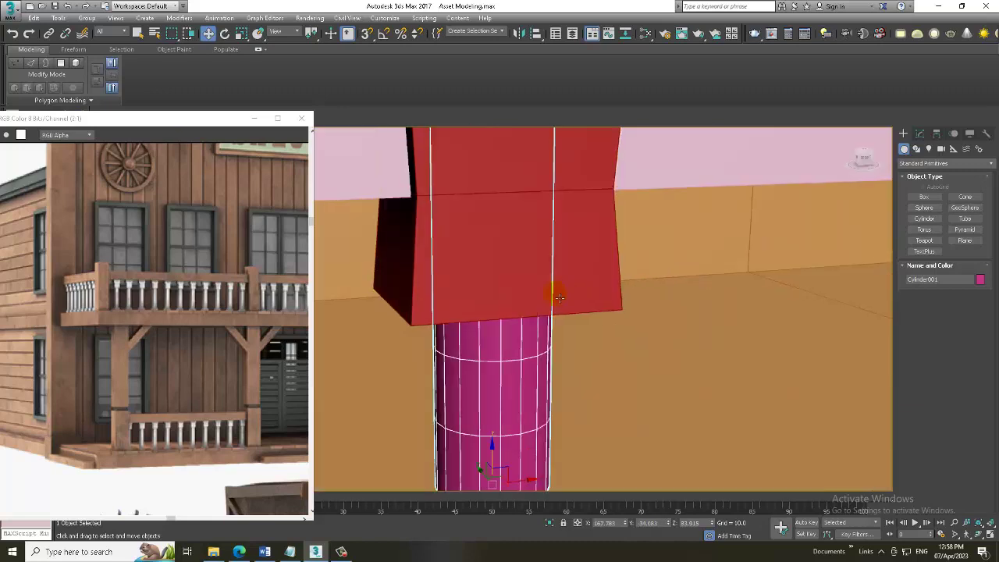
scroll(562, 319, down, 3)
mouse_move(562, 319)
alt+middle_down()
mouse_move(576, 292)
mouse_move(508, 224)
mouse_move(521, 305)
alt+middle_up()
ctrl+click(531, 227)
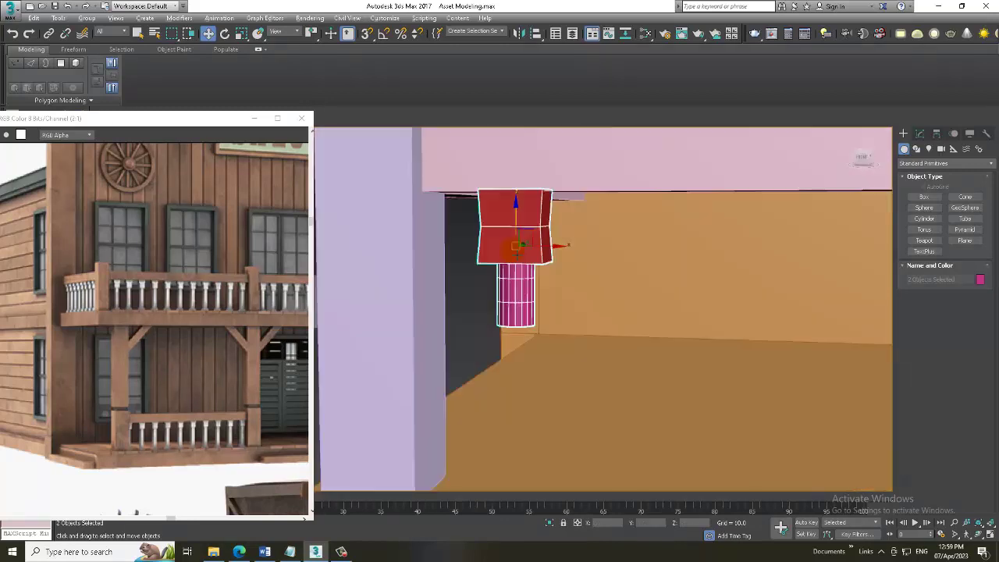
click(521, 304)
drag(521, 304, 535, 336)
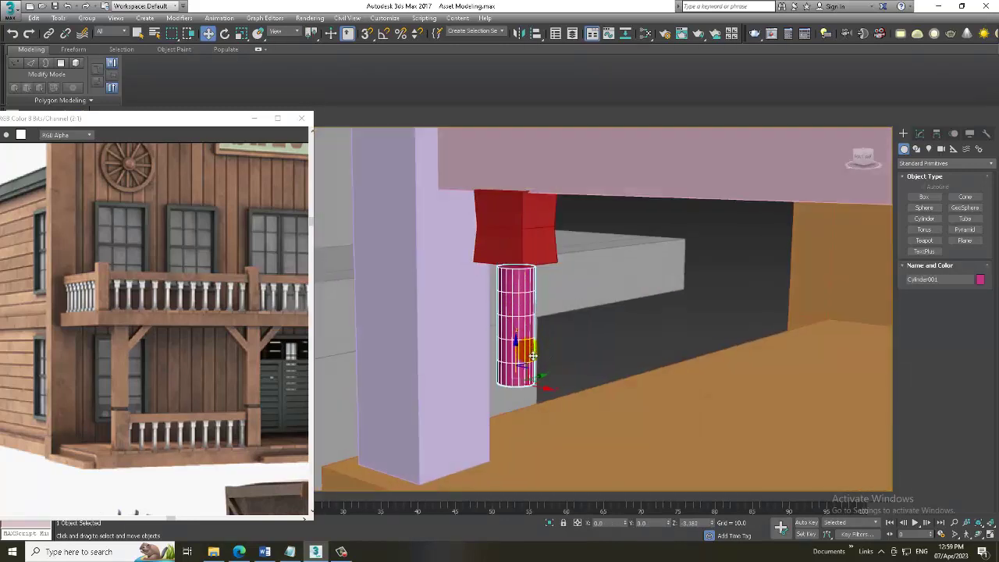
mouse_move(535, 336)
alt+middle_down()
mouse_move(557, 279)
mouse_move(562, 305)
alt+middle_up()
key(alt+w)
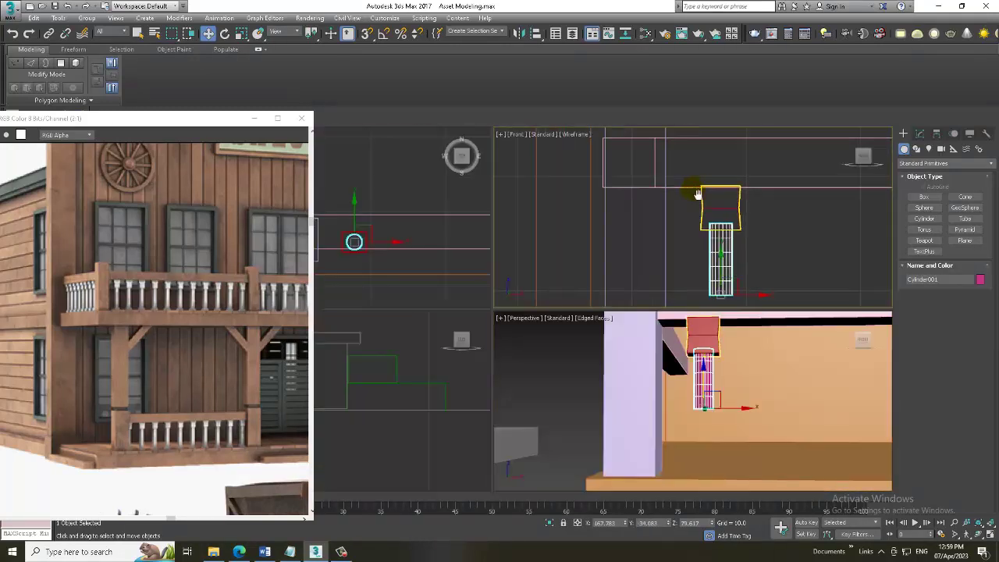
key(alt+w)
middle_drag(563, 363, 580, 335)
drag(574, 367, 573, 375)
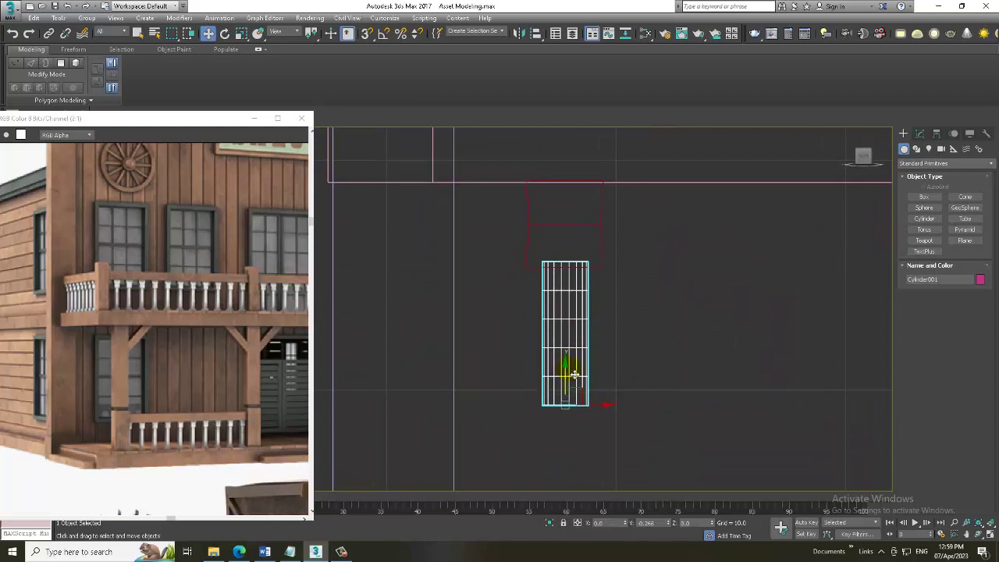
middle_drag(576, 375, 647, 336)
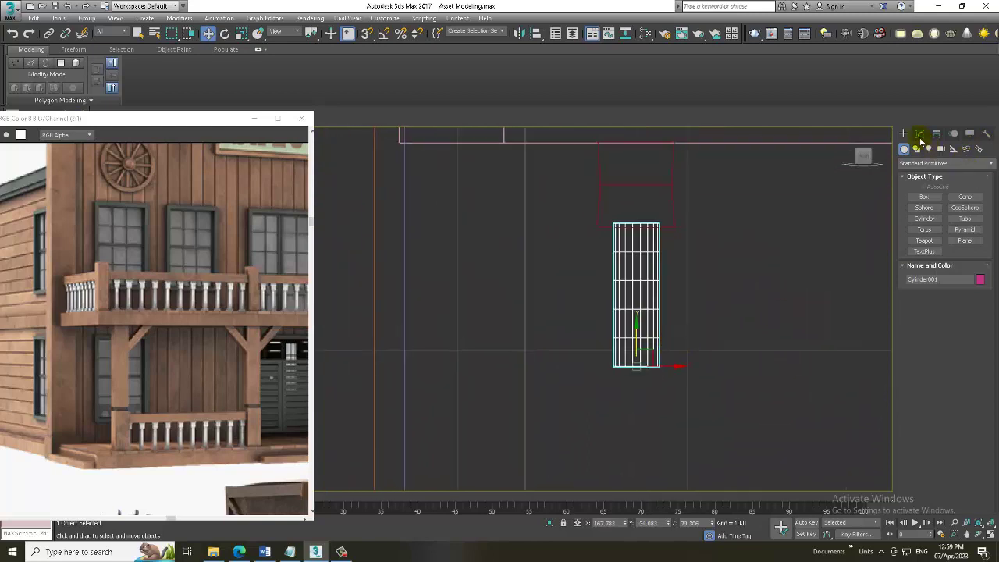
Set the cylinder height to 12.092 and lower it to the ground line.
click(919, 133)
drag(982, 299, 974, 250)
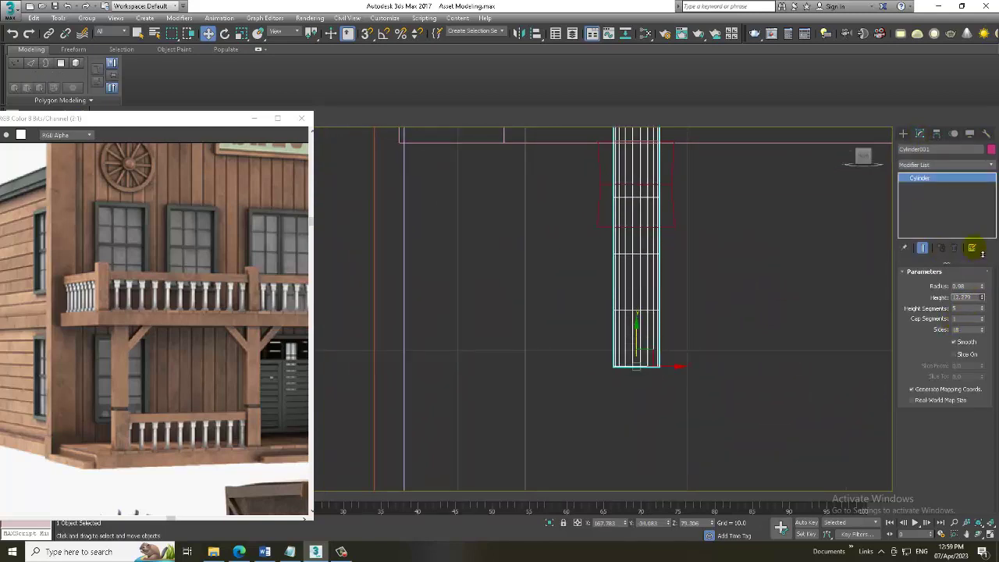
scroll(649, 336, down, 3)
middle_drag(648, 336, 632, 336)
drag(633, 336, 629, 381)
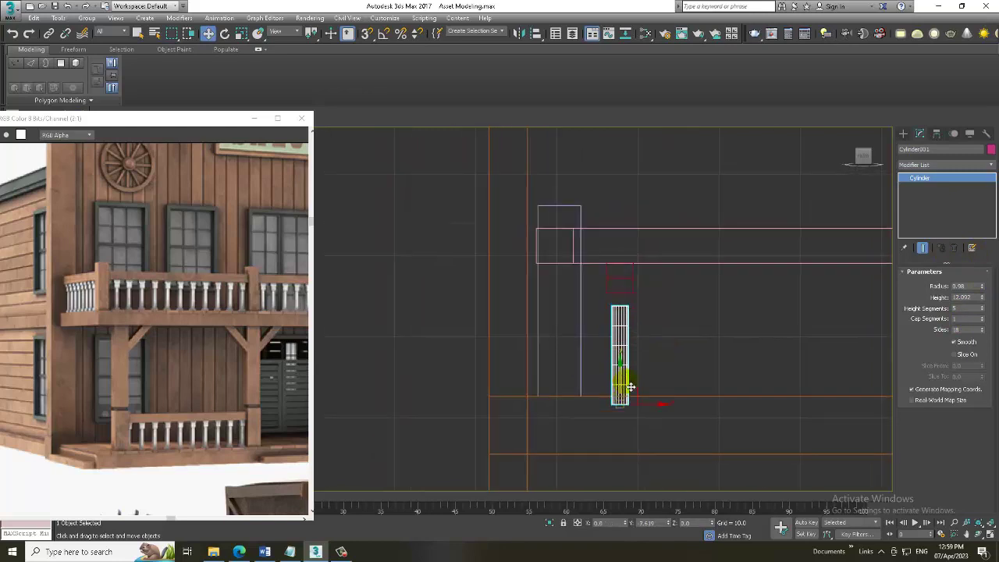
middle_drag(629, 380, 644, 339)
scroll(644, 339, up, 3)
Convert the cylinder to Editable Poly and scale its bottom vertex ring wider.
right_click(606, 272)
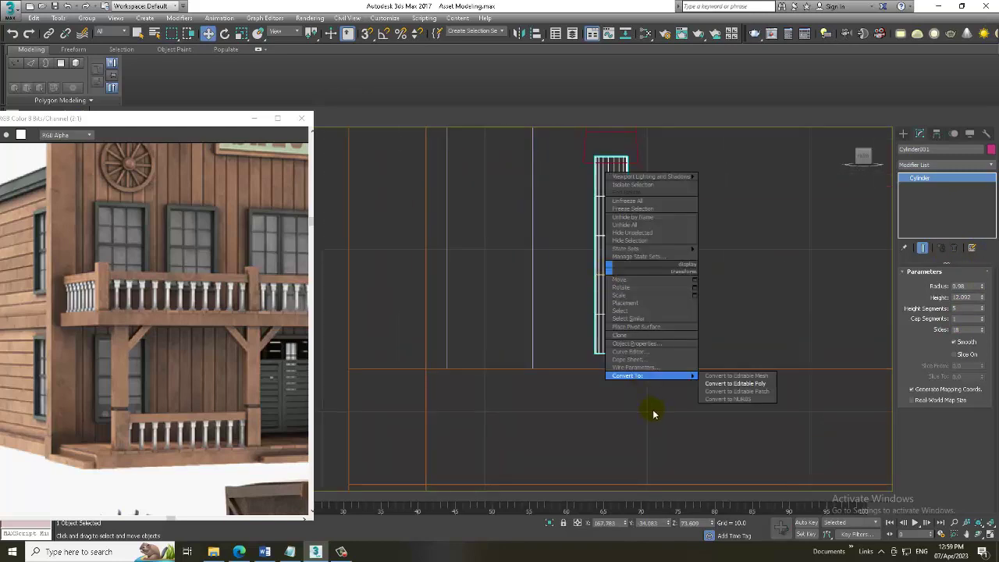
click(725, 383)
key(1)
drag(586, 341, 636, 363)
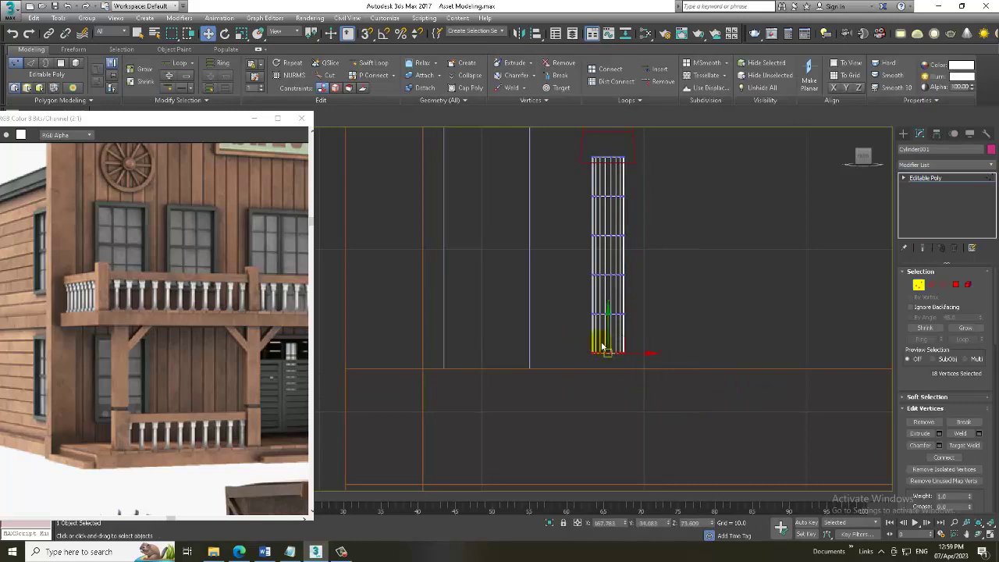
drag(586, 344, 554, 315)
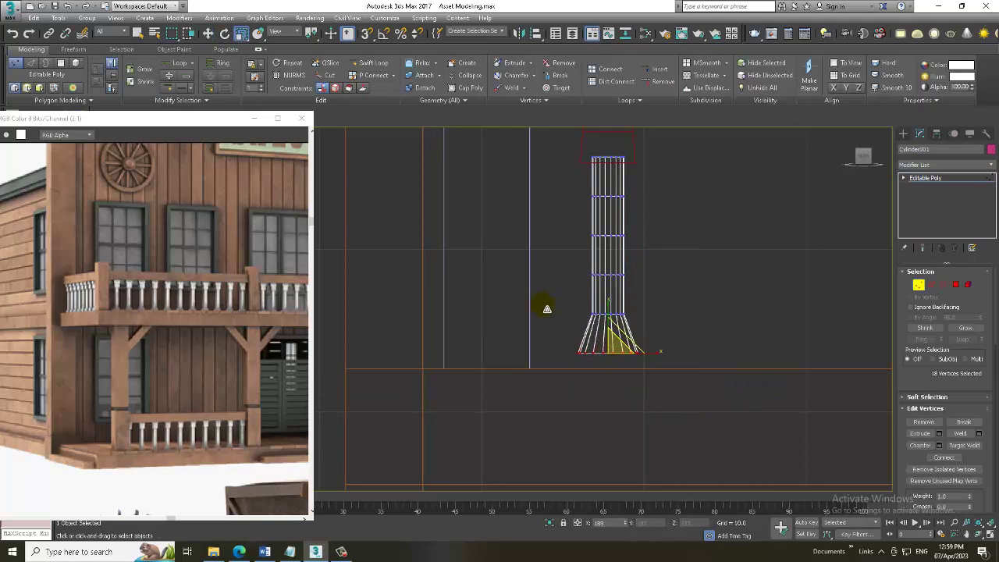
Move the flared vertex rings down to form a bell-shaped foot.
key(w)
drag(619, 354, 619, 347)
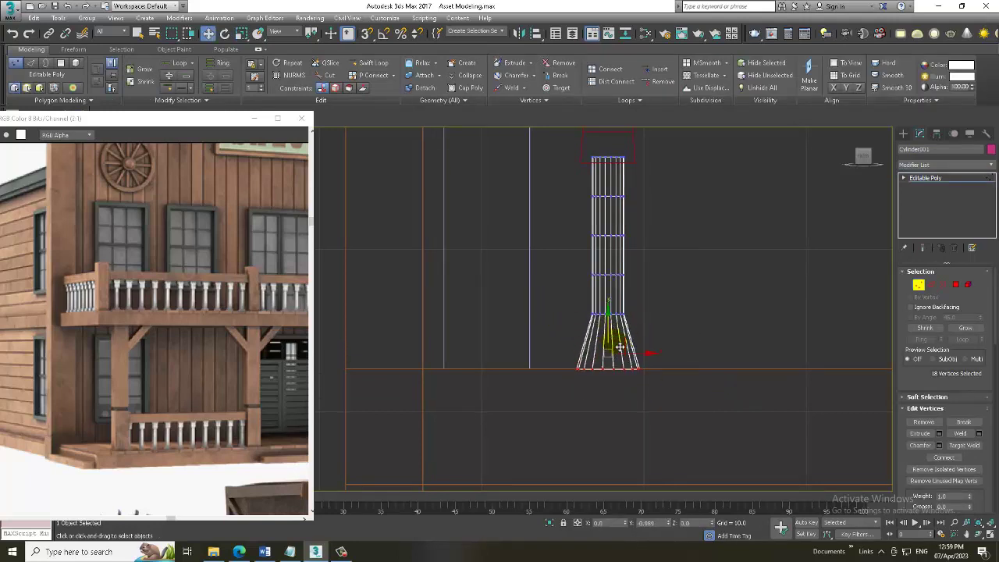
drag(615, 293, 615, 305)
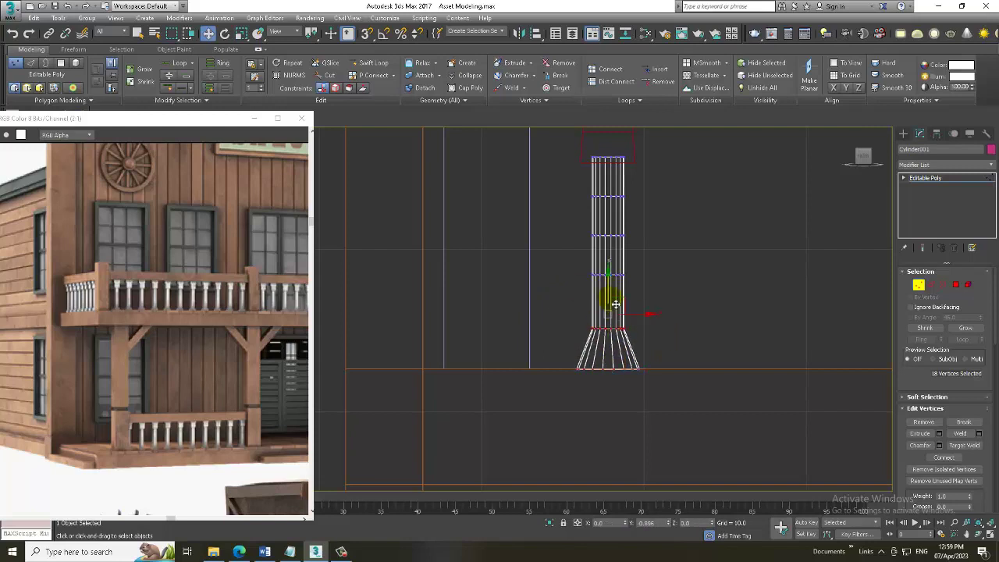
Add the cap box to the selection and maximize the Perspective view.
scroll(654, 255, down, 3)
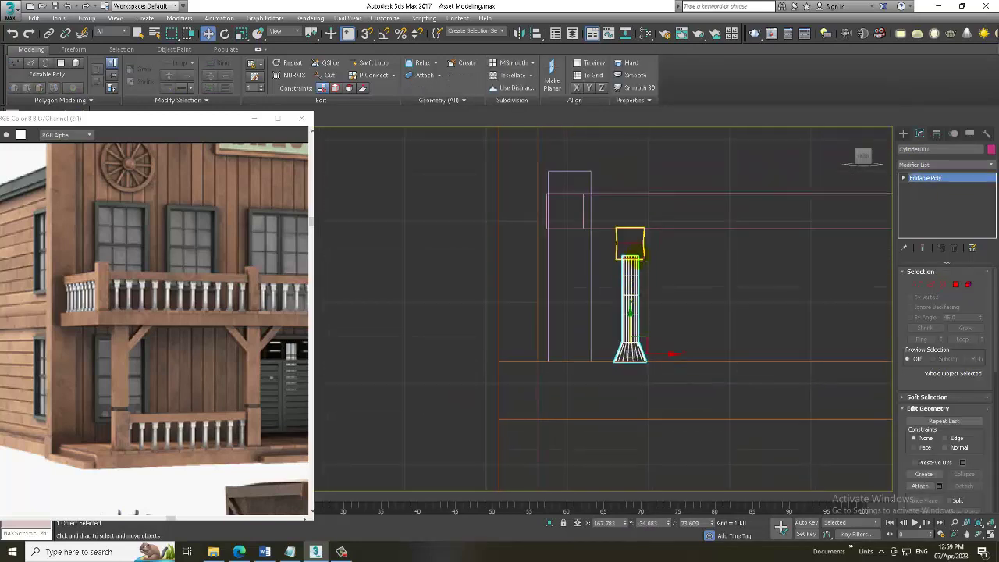
ctrl+click(644, 249)
middle_drag(725, 250, 709, 267)
key(alt+w)
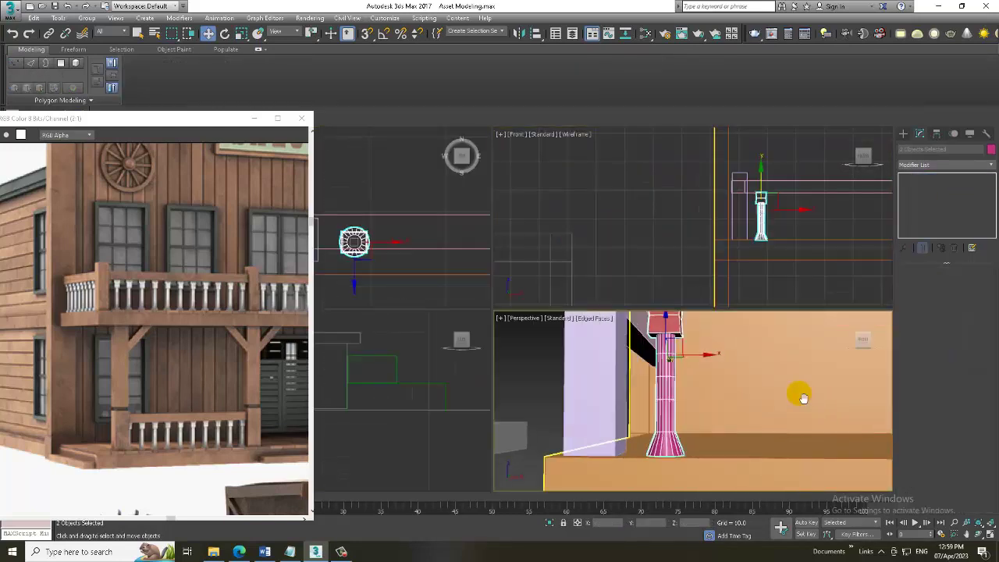
key(alt+w)
scroll(739, 352, down, 5)
scroll(710, 357, up, 3)
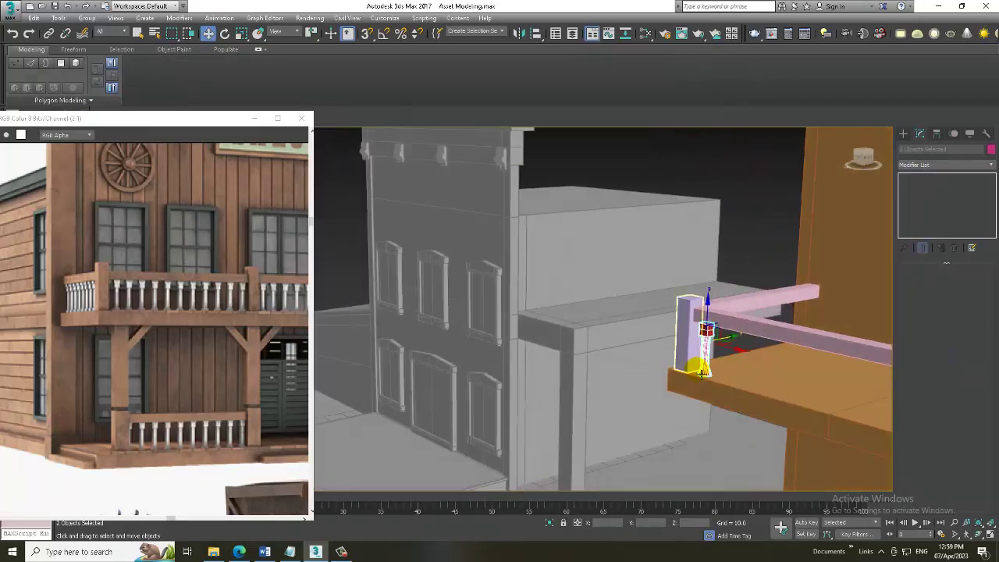
scroll(754, 319, down, 5)
Nudge Line009 along Y in the Top view to align its corner with the corner post.
click(744, 342)
key(alt+w)
key(alt+w)
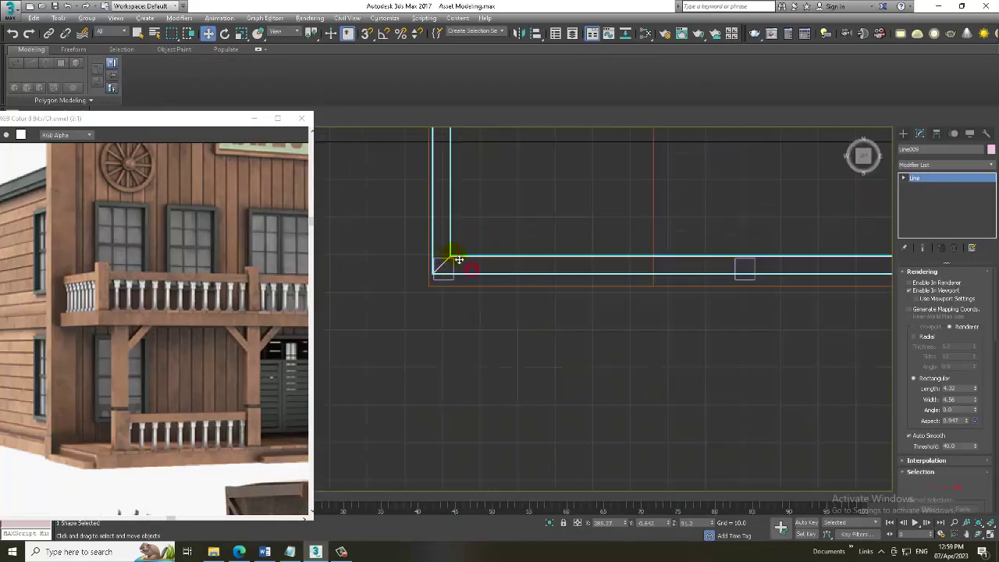
scroll(393, 364, down, 3)
scroll(356, 362, down, 3)
scroll(748, 314, up, 3)
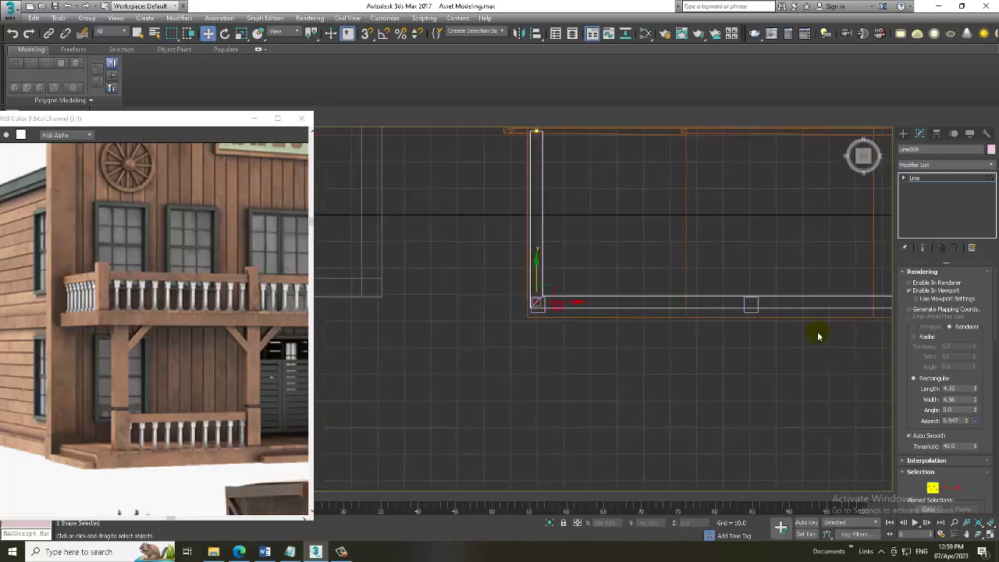
scroll(533, 294, up, 3)
drag(528, 299, 535, 307)
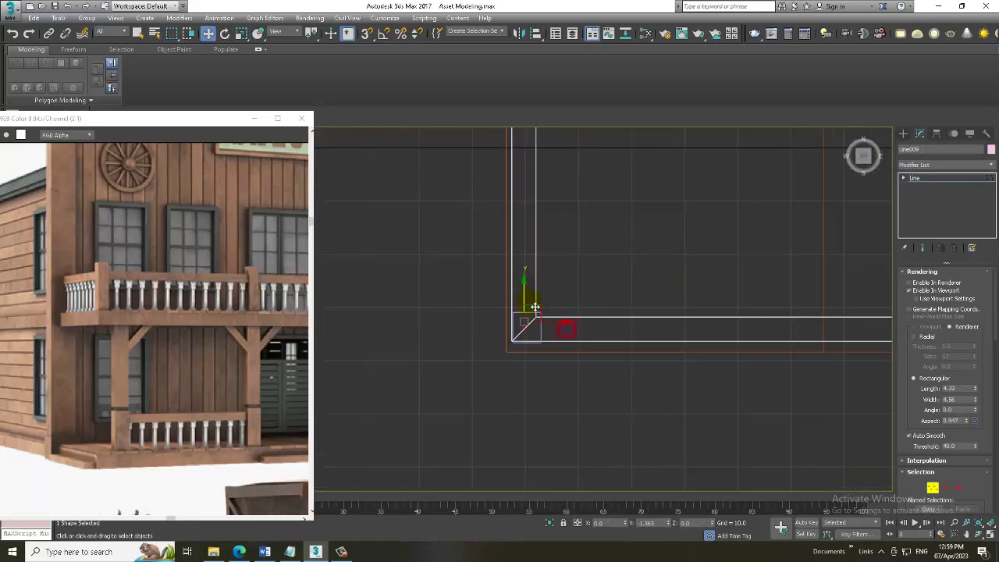
click(961, 182)
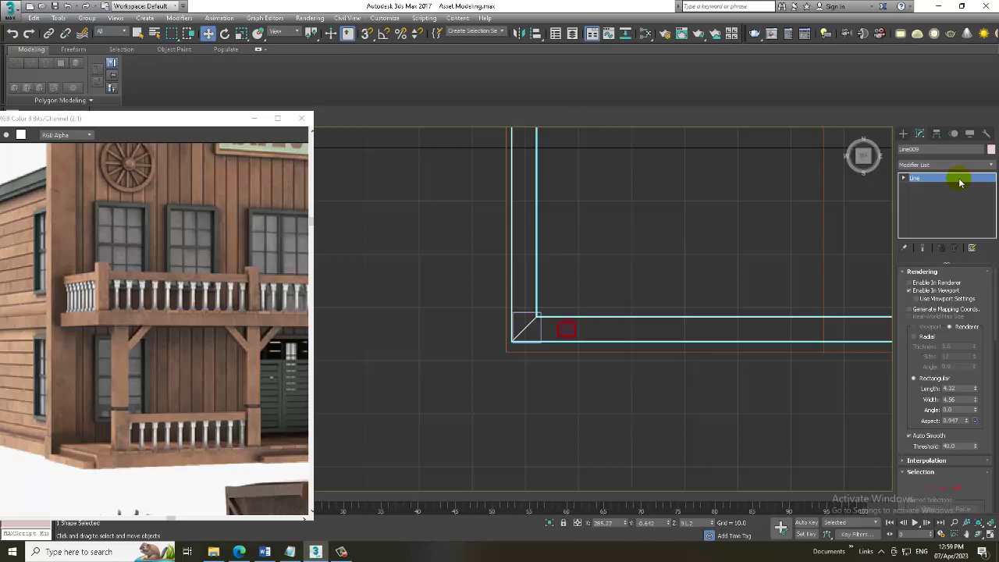
Select both baluster parts and combine them into one group.
click(343, 552)
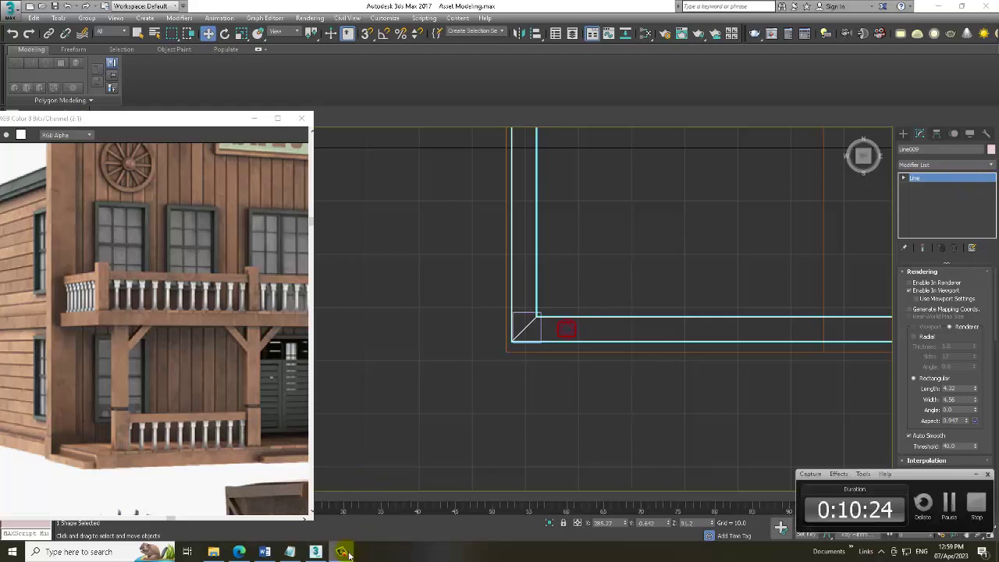
click(979, 475)
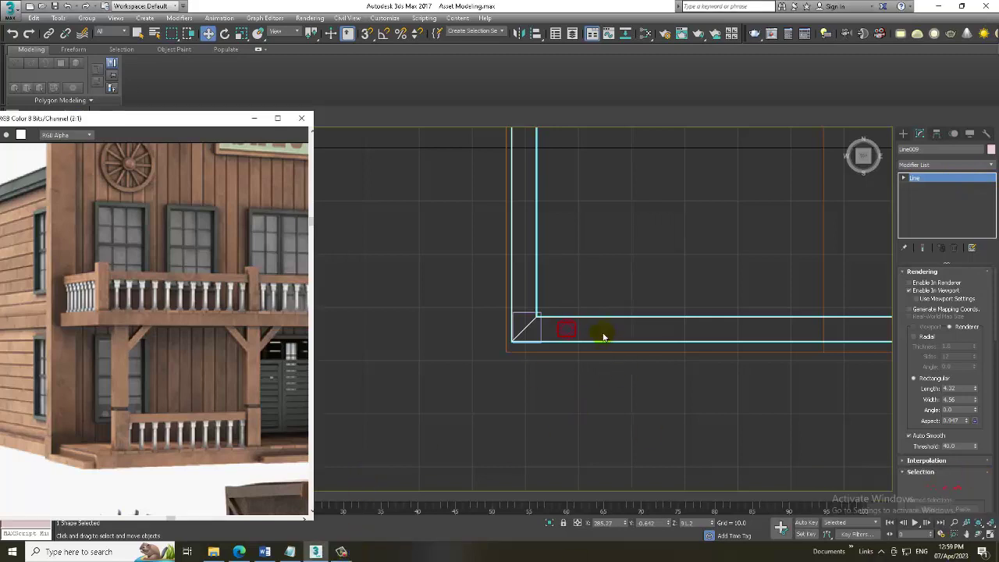
drag(567, 331, 567, 343)
drag(665, 406, 747, 273)
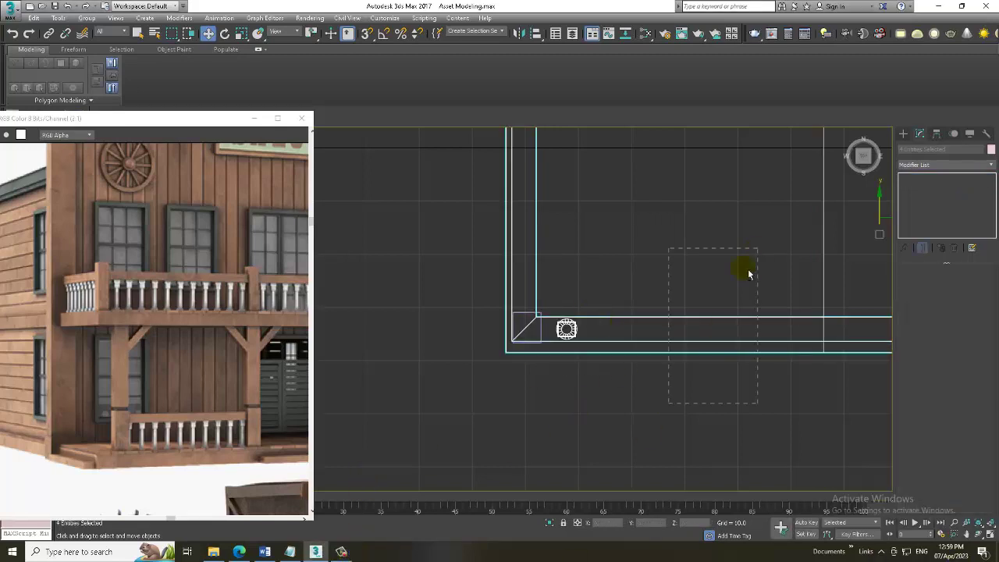
scroll(588, 338, up, 2)
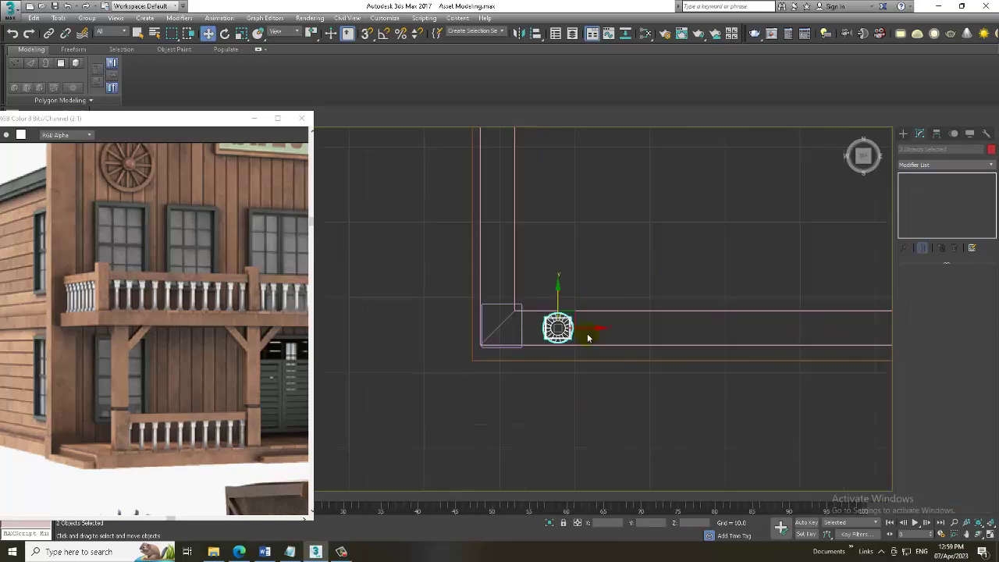
click(87, 17)
click(105, 32)
click(507, 294)
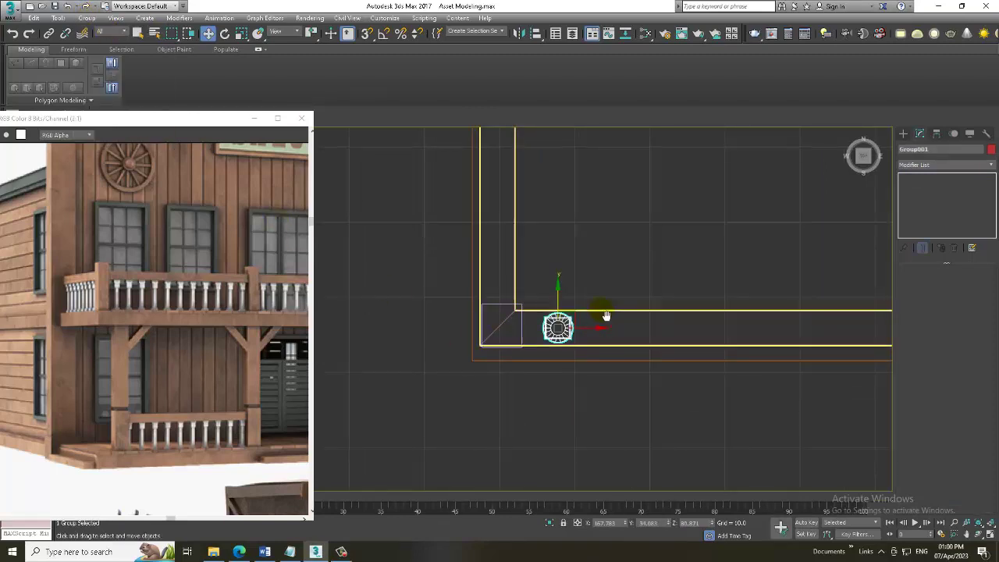
Clone the baluster group into 12 evenly spaced copies along the railing.
middle_drag(601, 328, 533, 333)
shift+drag(532, 333, 573, 334)
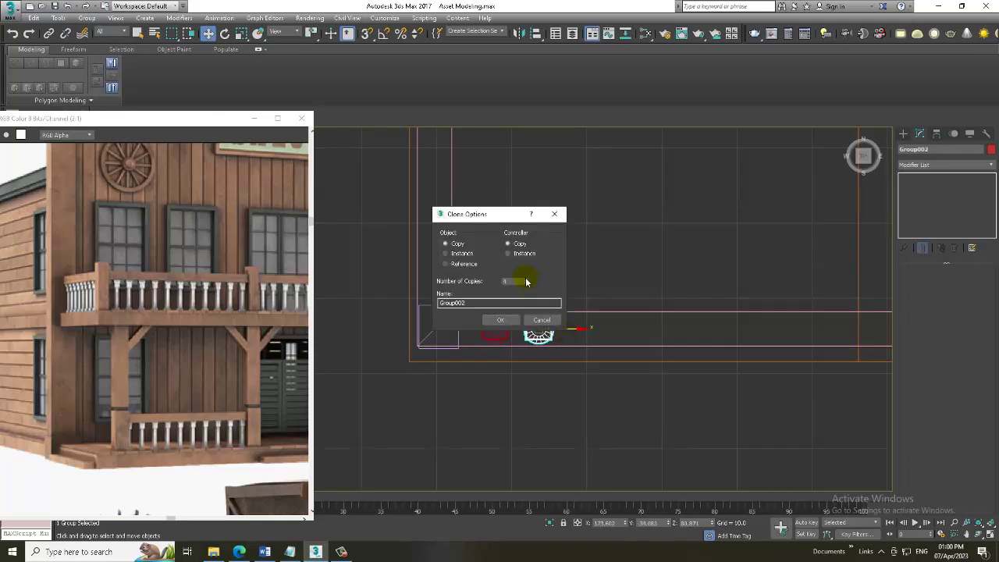
click(500, 320)
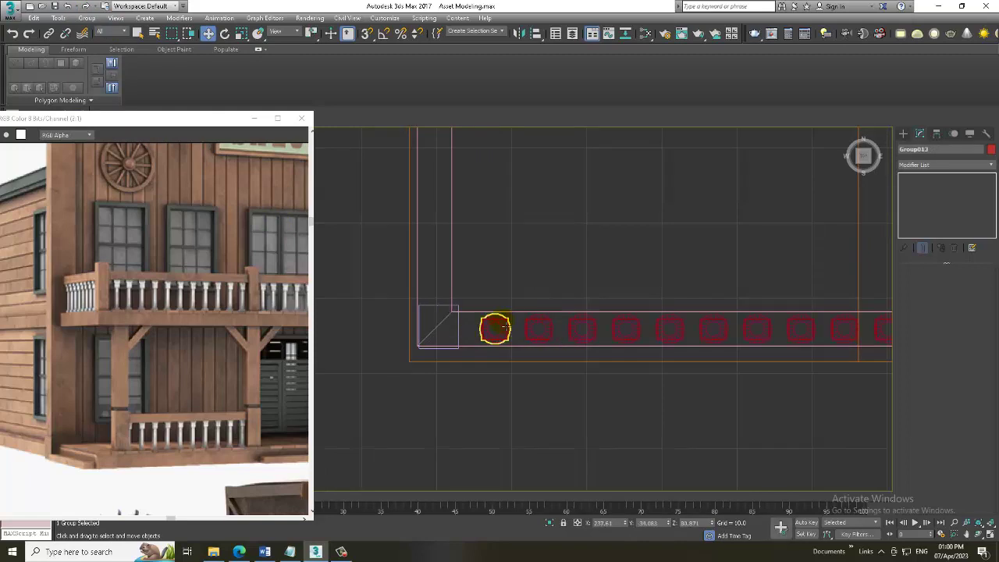
Add 3 more baluster copies continuing past the large post.
scroll(588, 305, down, 3)
scroll(571, 331, up, 3)
scroll(578, 328, up, 2)
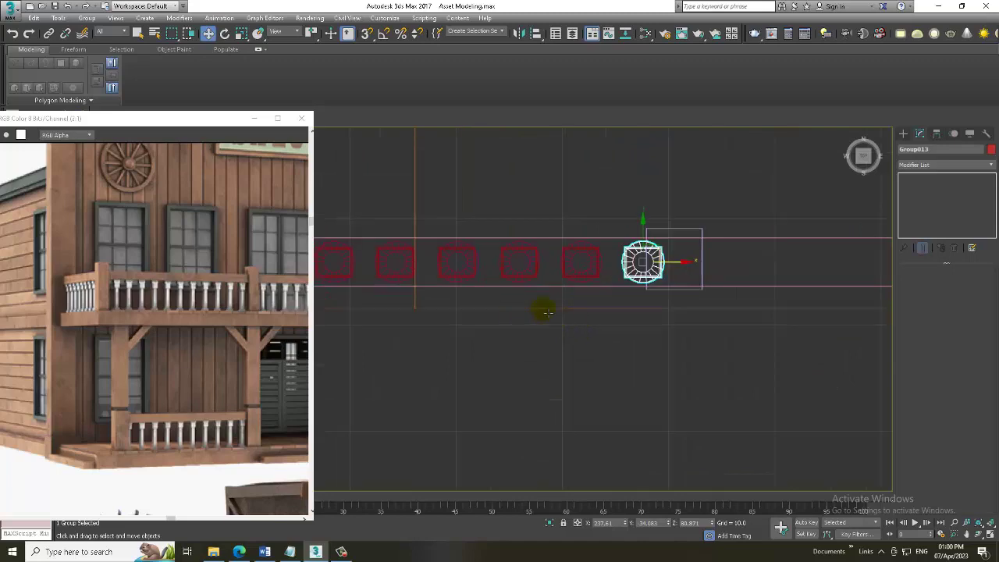
middle_drag(546, 312, 580, 323)
key(alt+w)
key(alt+w)
scroll(621, 375, up, 5)
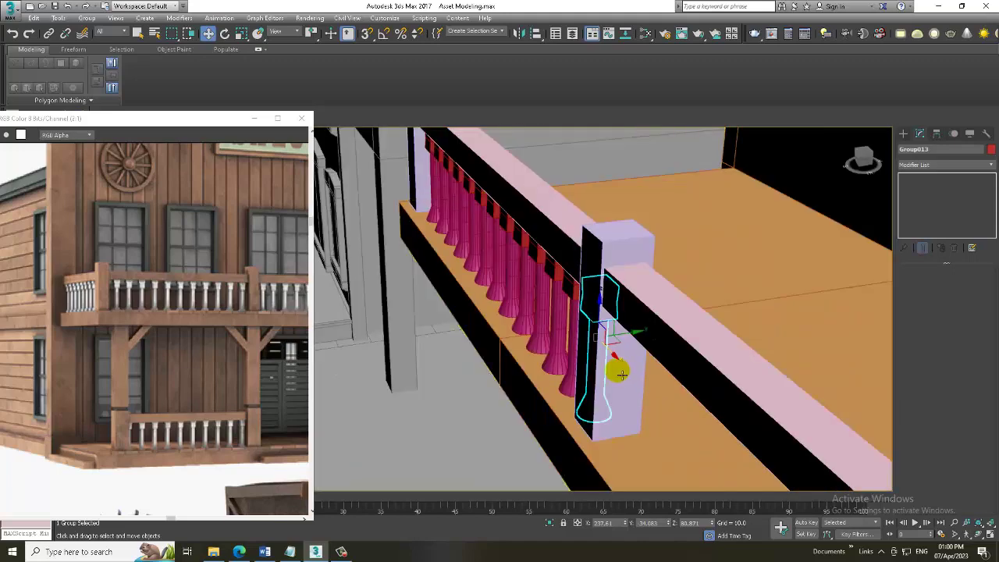
mouse_move(622, 375)
alt+middle_down()
mouse_move(692, 351)
mouse_move(601, 357)
mouse_move(638, 332)
alt+middle_up()
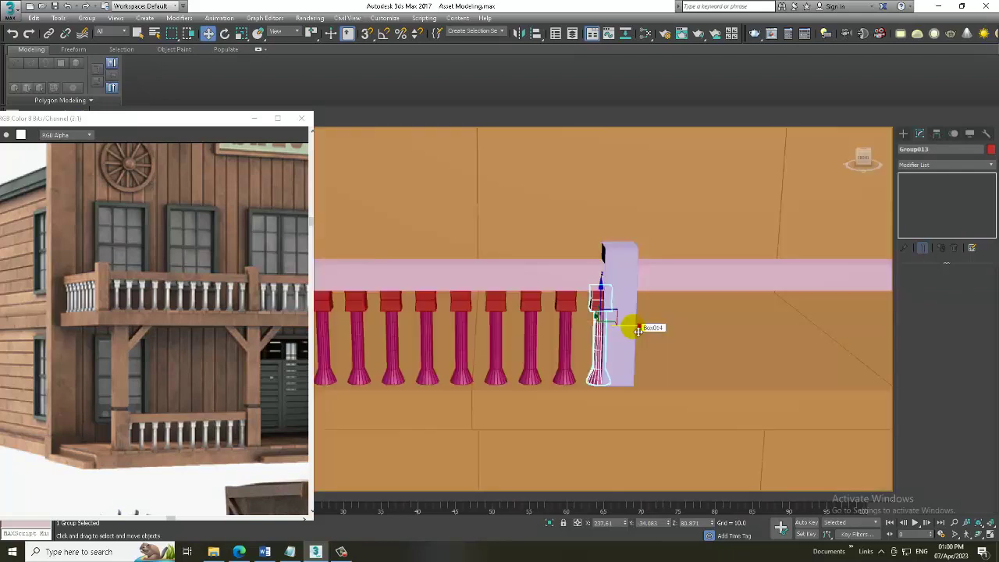
drag(638, 332, 695, 332)
alt+middle_drag(691, 325, 652, 322)
shift+drag(651, 322, 666, 323)
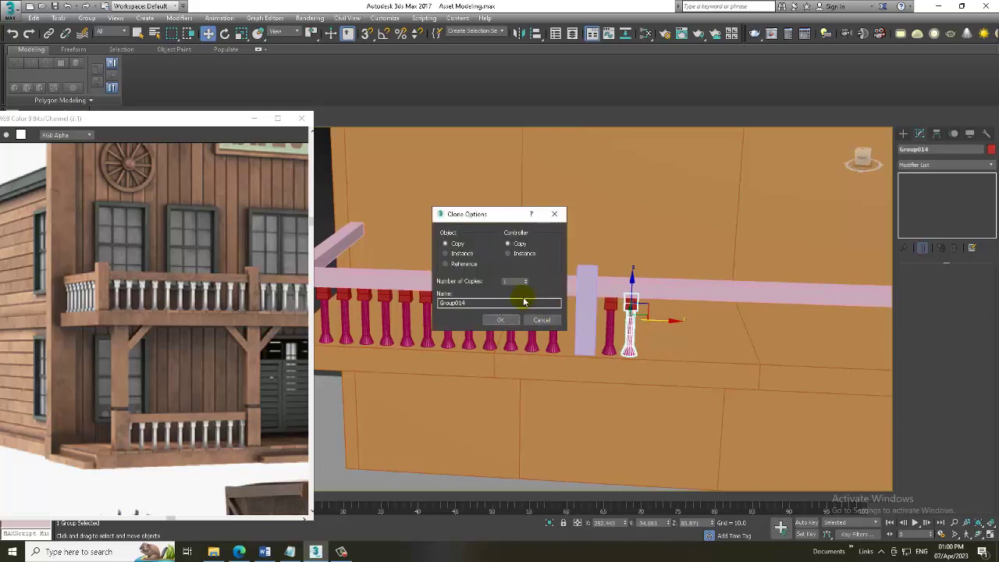
click(517, 282)
text(3)
Confirm the 3 extra copies and clone more balusters on past the next post.
click(501, 319)
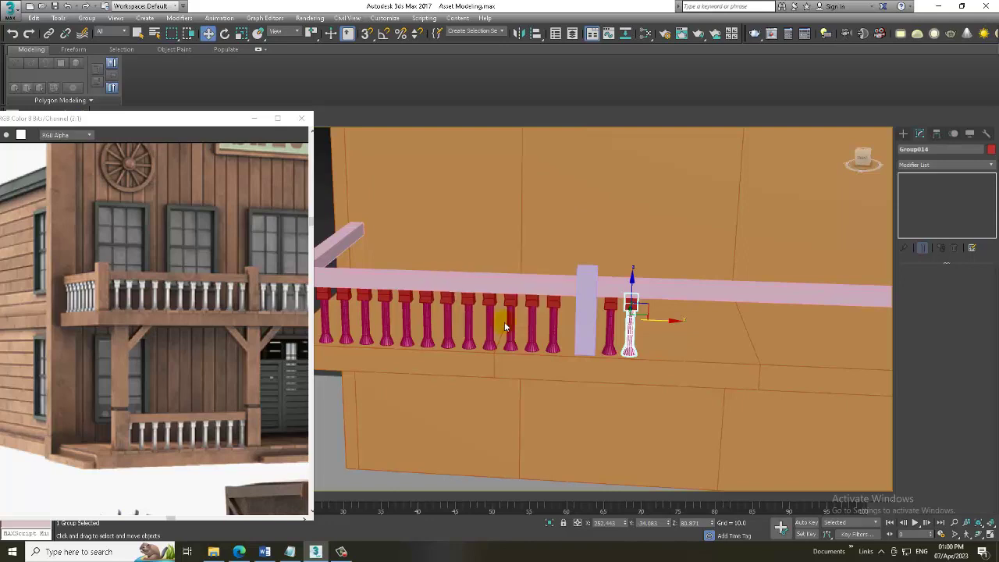
scroll(537, 305, down, 4)
scroll(593, 301, up, 5)
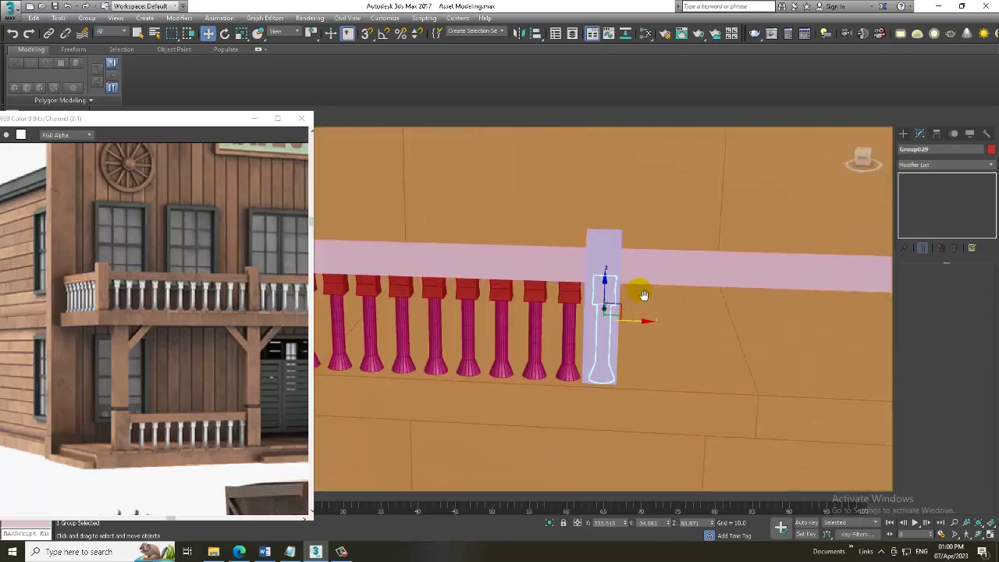
middle_drag(644, 297, 267, 313)
scroll(267, 312, down, 3)
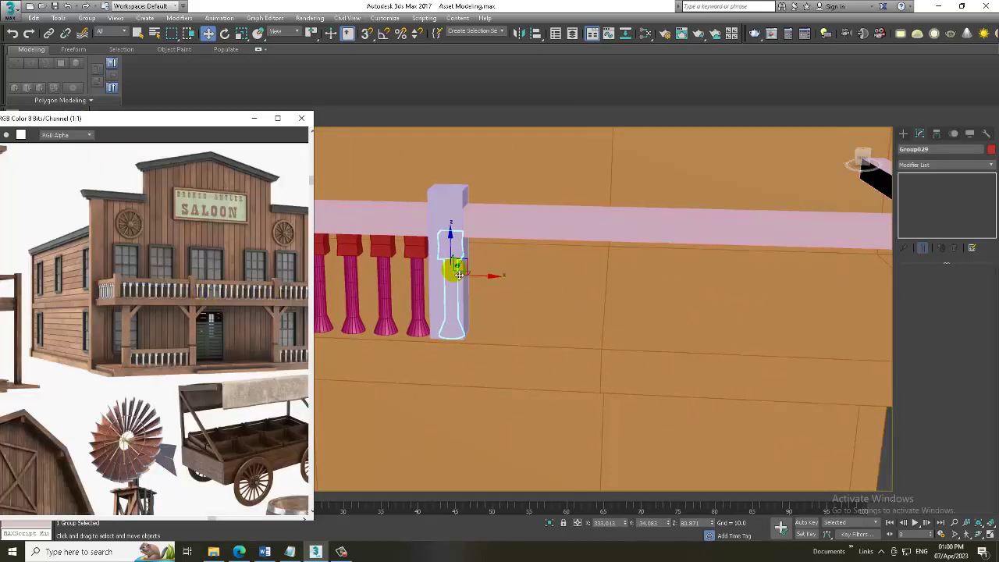
middle_drag(453, 268, 517, 290)
drag(539, 302, 613, 297)
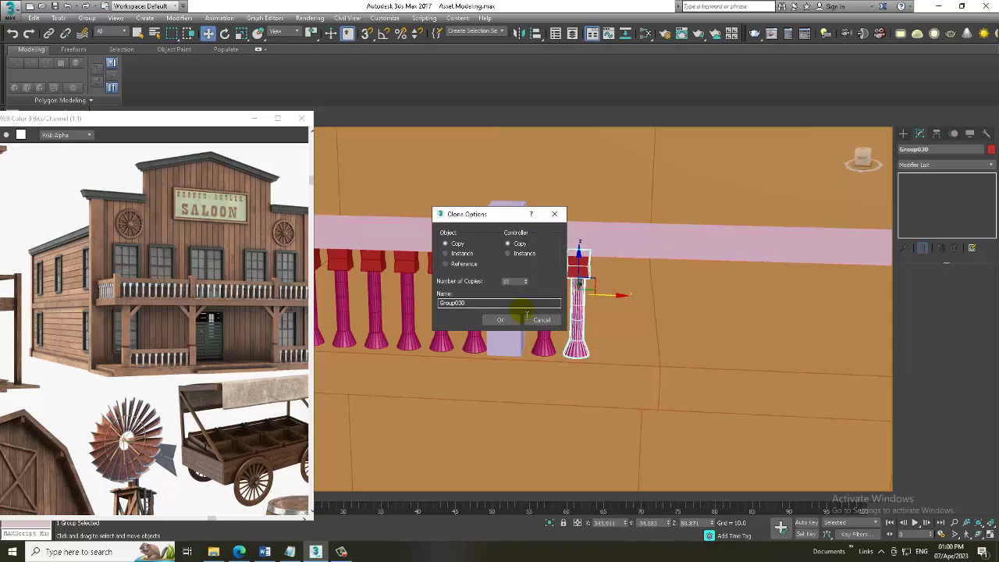
click(500, 320)
Clone the last baluster up to the corner post, ending at Group042.
scroll(546, 312, down, 5)
scroll(603, 321, up, 5)
scroll(601, 321, up, 3)
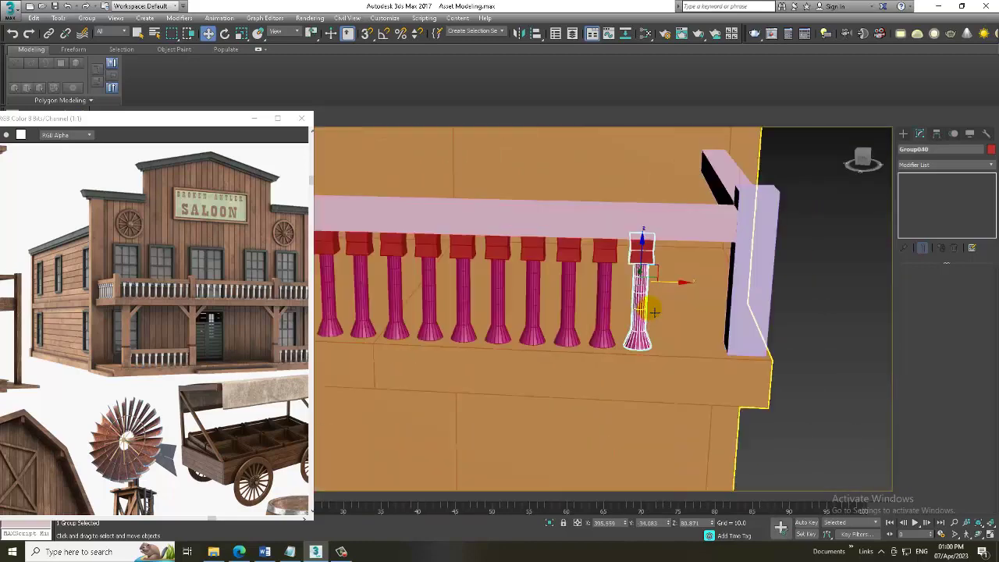
shift+drag(663, 290, 709, 289)
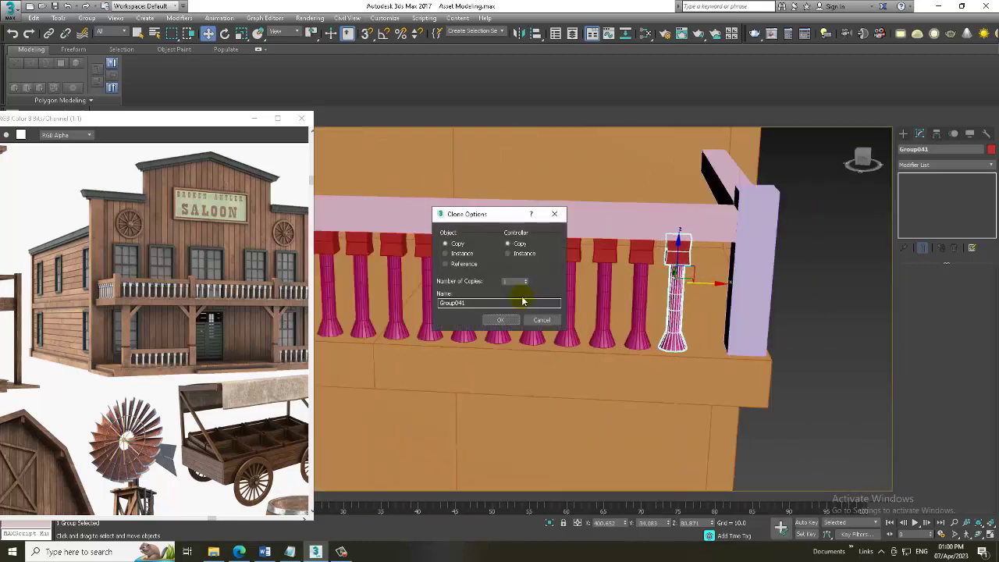
click(501, 320)
scroll(687, 312, down, 4)
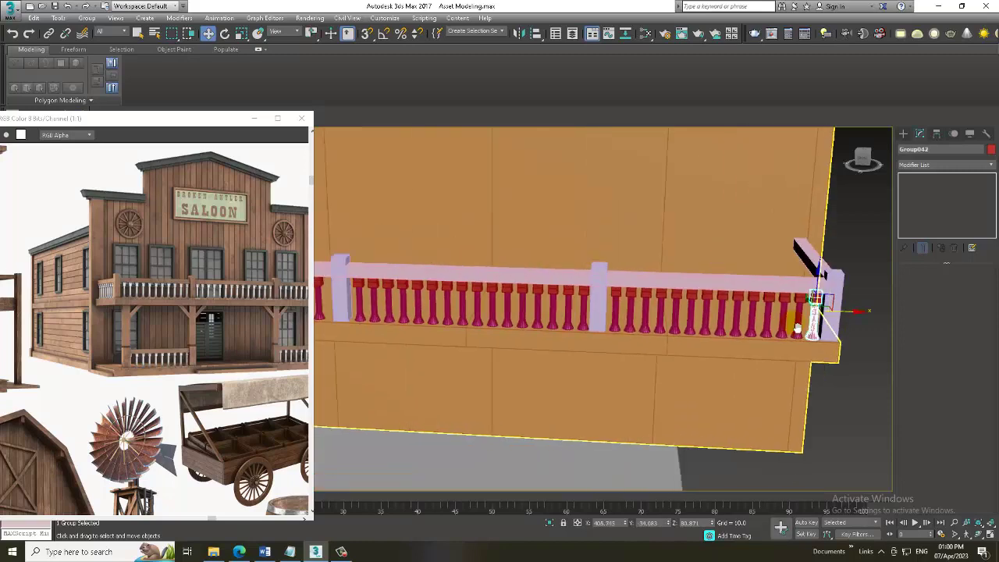
alt+middle_drag(792, 319, 662, 324)
scroll(640, 322, up, 5)
alt+middle_drag(599, 334, 684, 334)
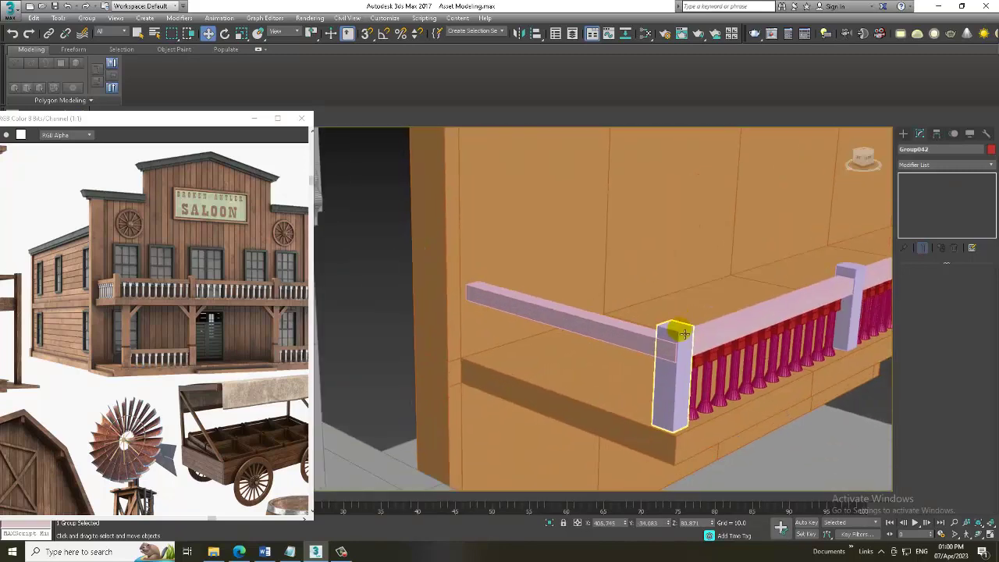
key(alt+w)
key(alt+w)
In the Top view, place a single baluster group copy on the railing corner.
key(z)
scroll(709, 276, down, 5)
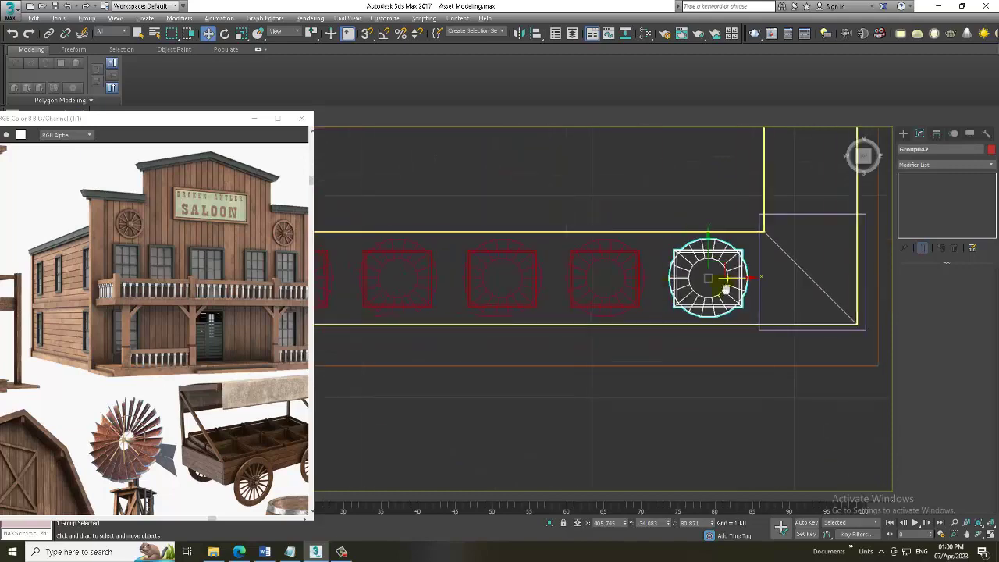
middle_drag(662, 291, 645, 295)
scroll(644, 294, up, 2)
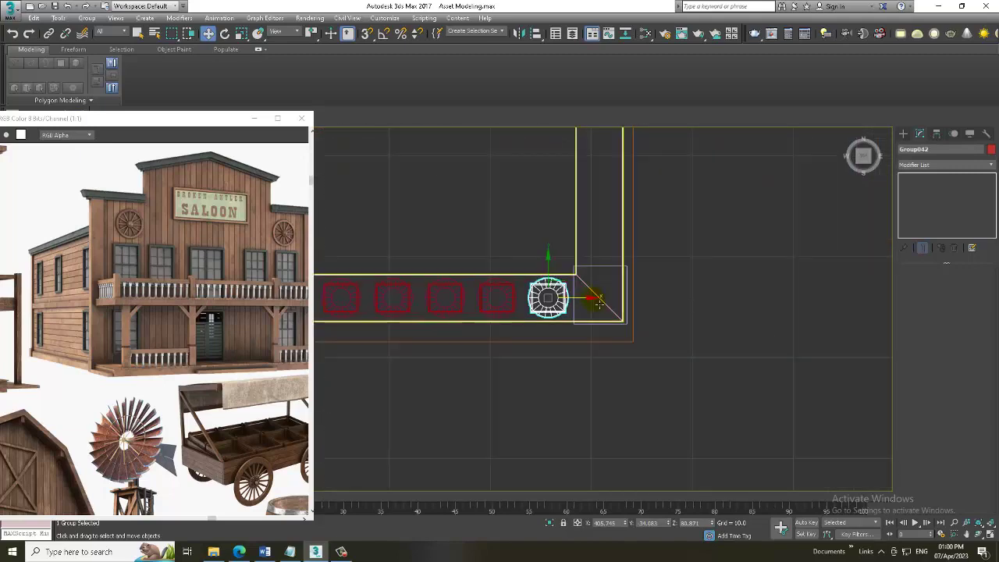
click(650, 304)
shift+drag(650, 305, 578, 332)
click(544, 320)
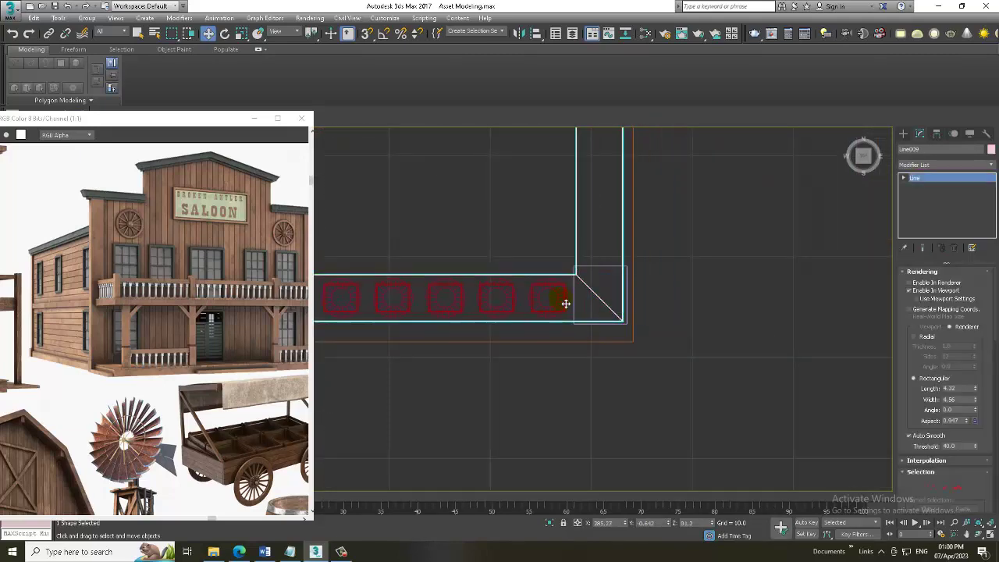
shift+drag(549, 299, 591, 323)
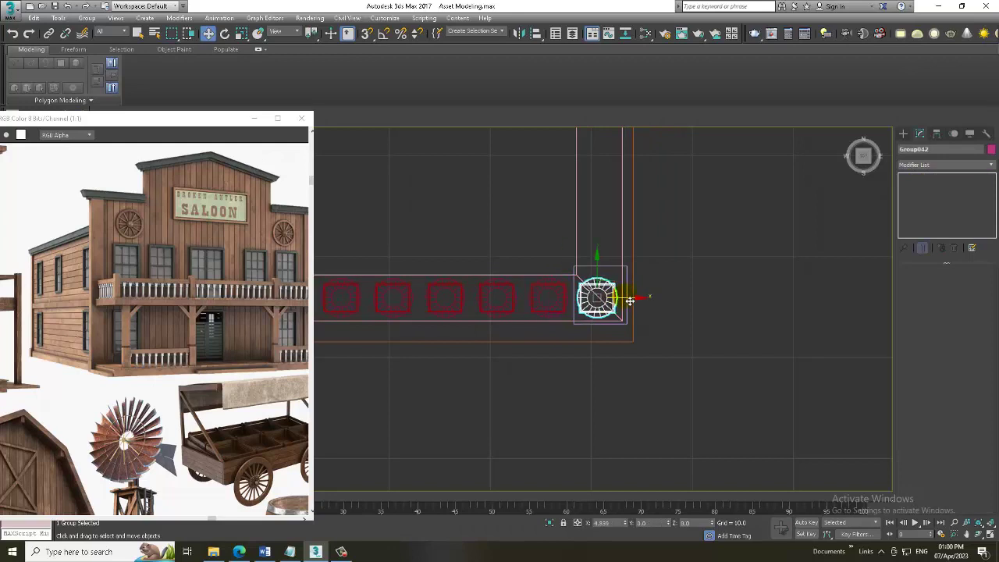
click(505, 324)
Stack baluster copies up the side railing back to the wall, ending at Group056.
scroll(617, 281, up, 2)
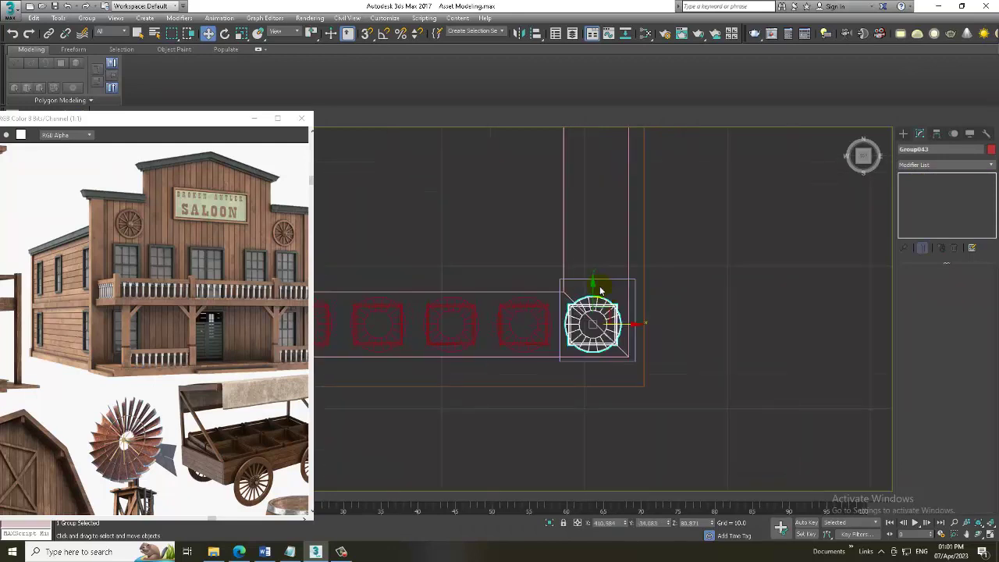
shift+drag(596, 299, 596, 221)
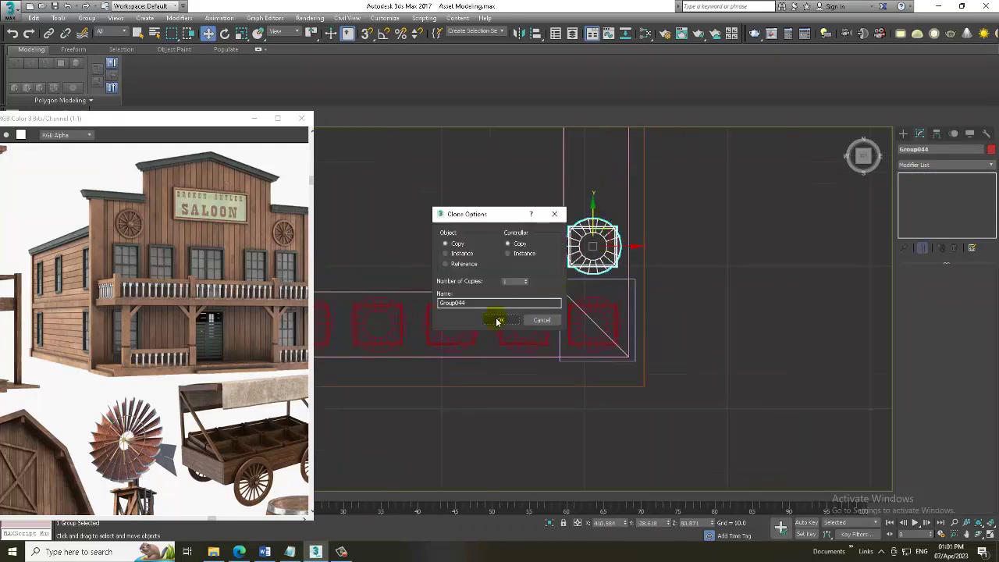
click(491, 318)
middle_drag(627, 275, 611, 352)
shift+drag(586, 289, 585, 225)
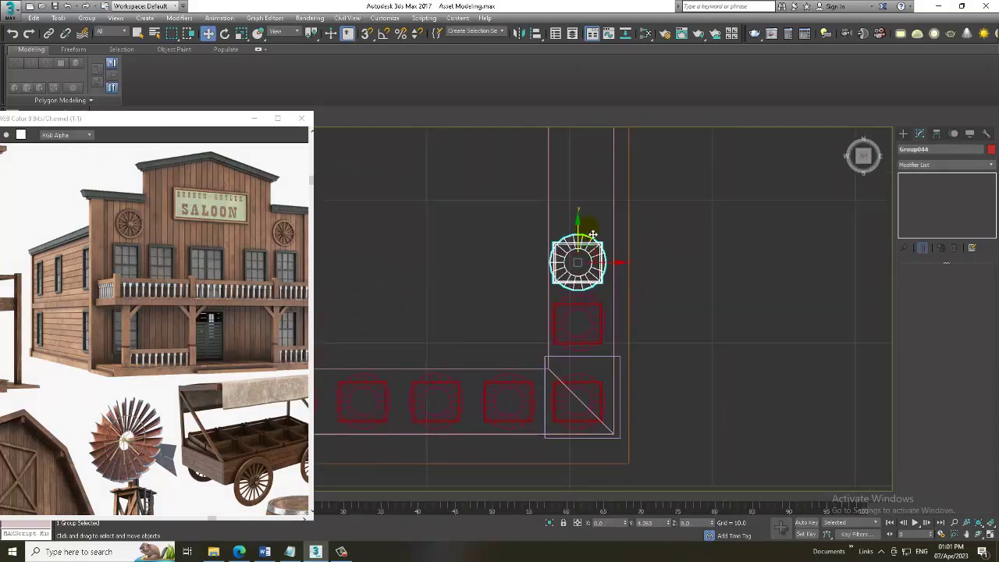
double_click(526, 282)
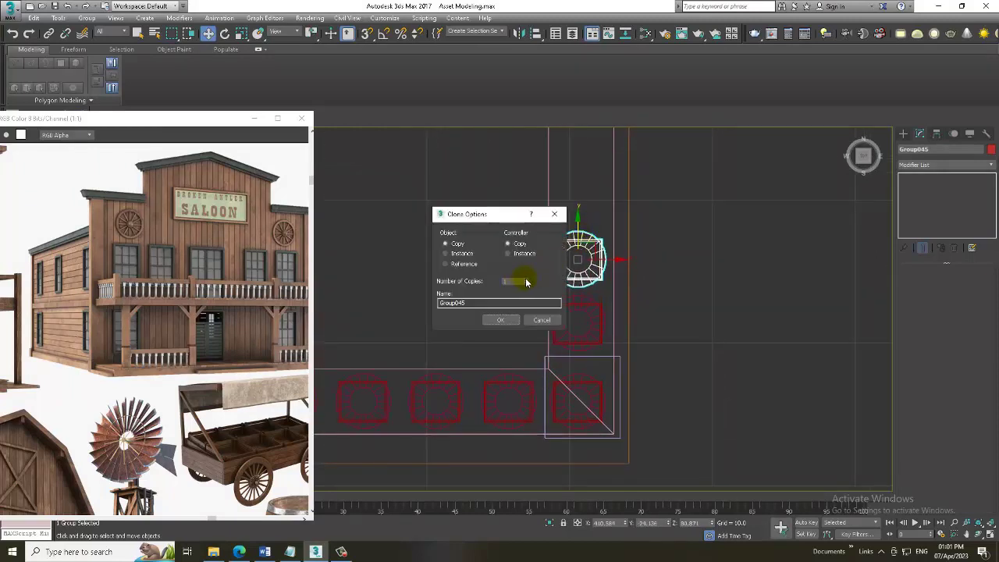
click(500, 320)
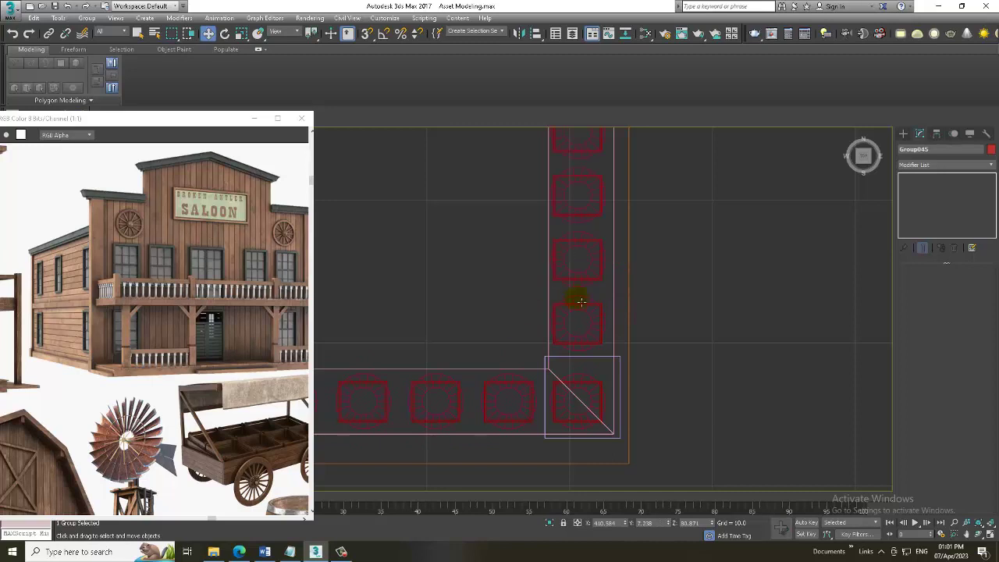
scroll(576, 290, down, 3)
middle_drag(576, 172, 531, 260)
scroll(533, 250, up, 2)
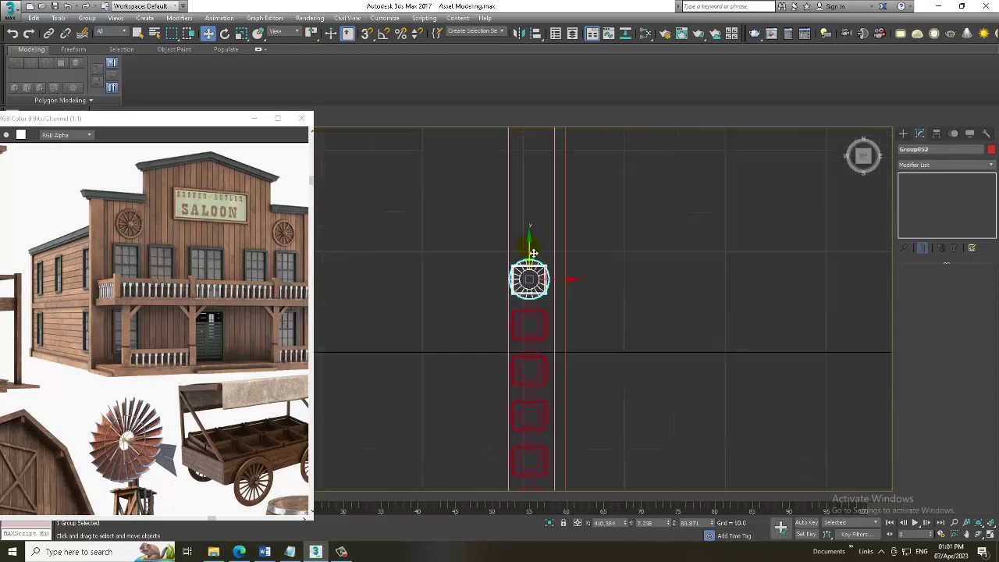
shift+drag(533, 264, 534, 215)
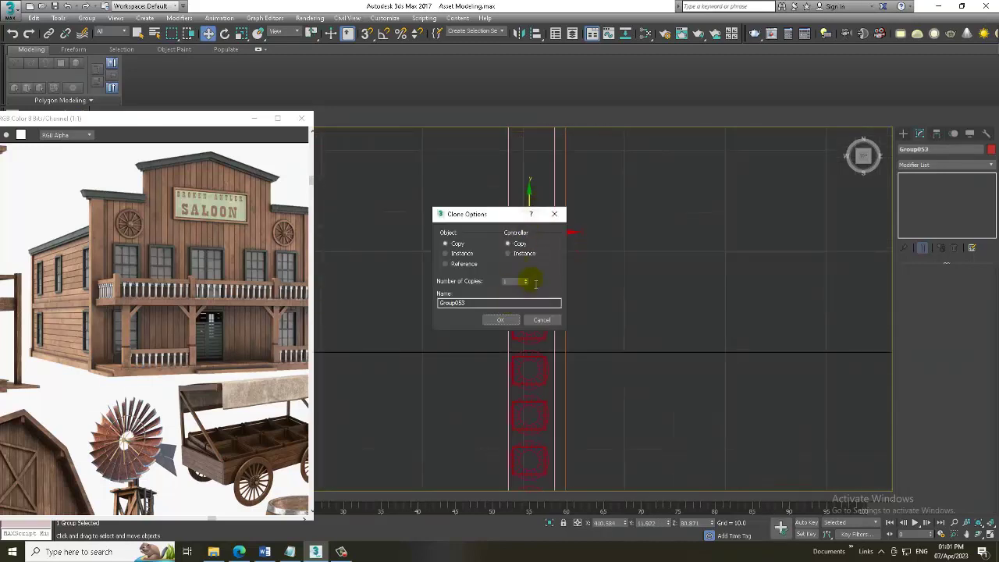
click(500, 321)
Select all 13 baluster groups in the side column.
scroll(575, 283, down, 3)
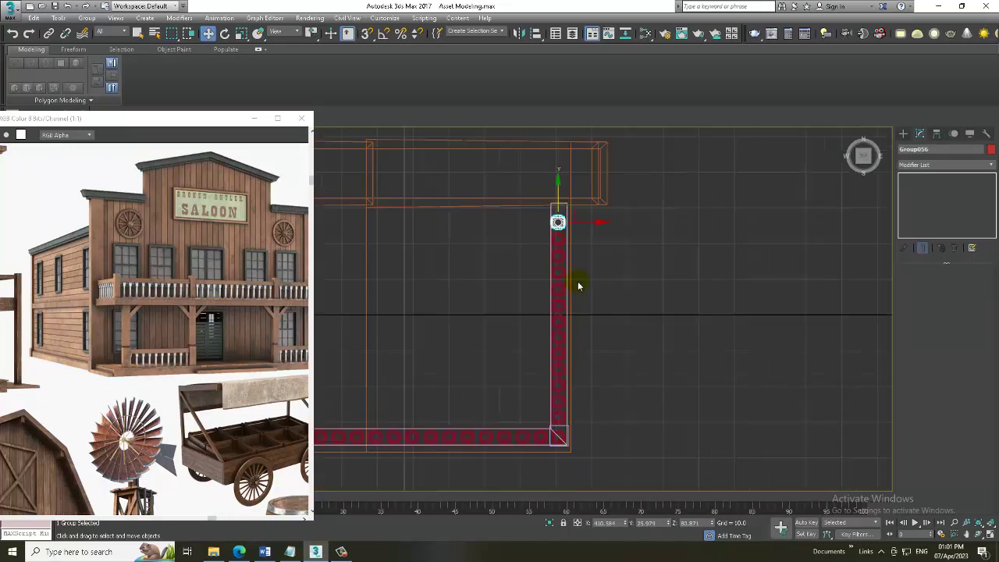
middle_drag(575, 266, 583, 283)
click(613, 246)
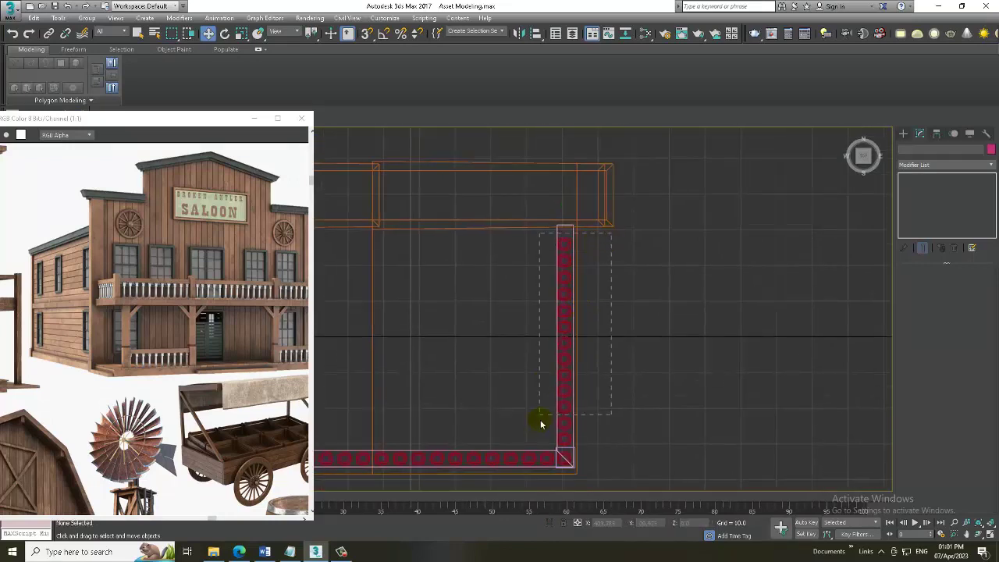
drag(542, 444, 541, 441)
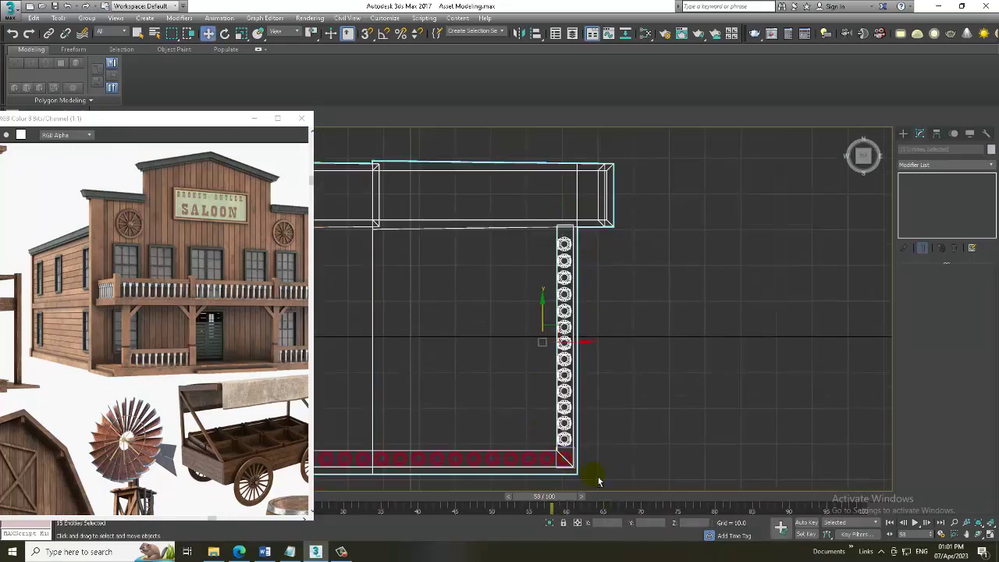
scroll(656, 301, down, 3)
Clone the 13-group baluster column and move it onto the balcony's left edge.
mouse_move(660, 307)
middle_down()
mouse_move(729, 306)
mouse_move(782, 322)
middle_up()
shift+drag(787, 322, 364, 322)
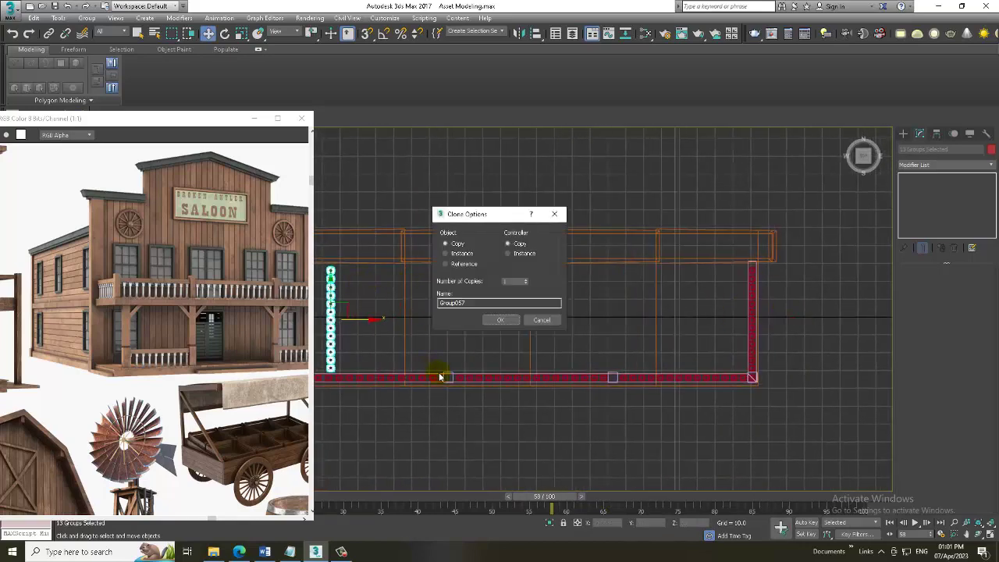
click(515, 320)
middle_drag(518, 319, 707, 349)
scroll(586, 362, up, 3)
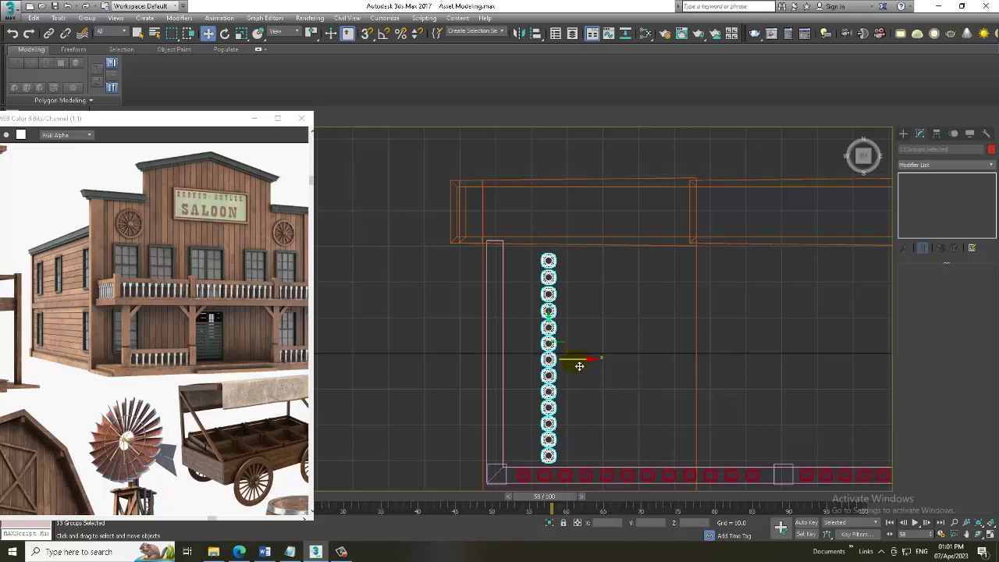
drag(579, 365, 532, 368)
Maximize the Perspective view and orbit to face the wall and railing.
key(alt+w)
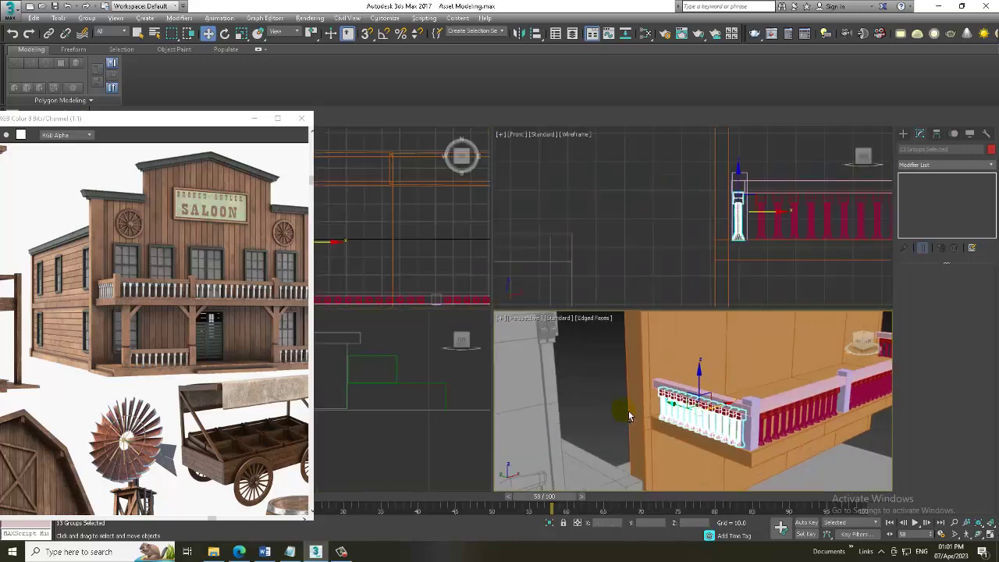
middle_click(540, 377)
key(alt+w)
mouse_move(663, 350)
alt+middle_down()
mouse_move(709, 350)
mouse_move(736, 335)
mouse_move(658, 346)
alt+middle_up()
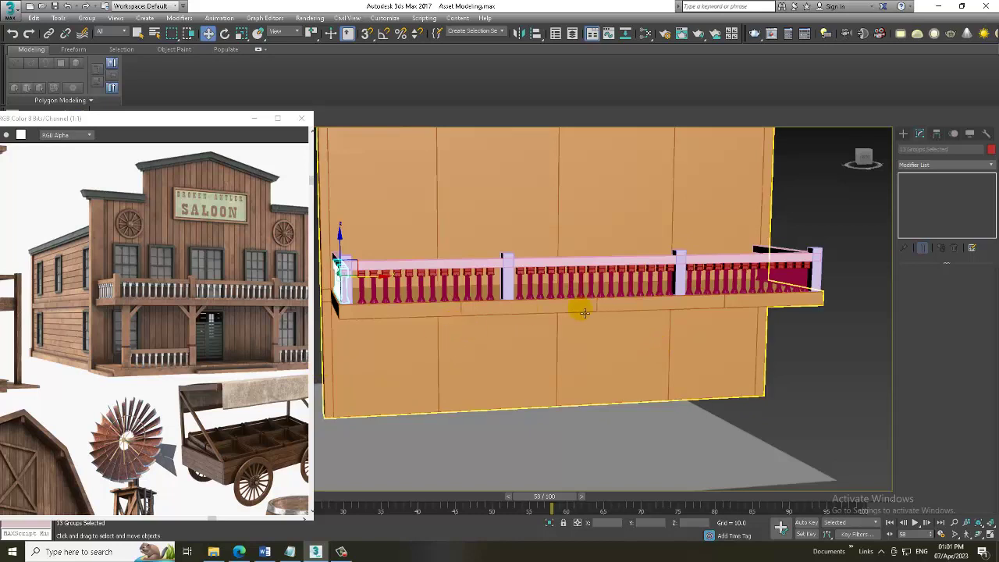
mouse_move(580, 308)
alt+middle_down()
mouse_move(653, 285)
mouse_move(476, 290)
mouse_move(569, 279)
mouse_move(557, 273)
alt+middle_up()
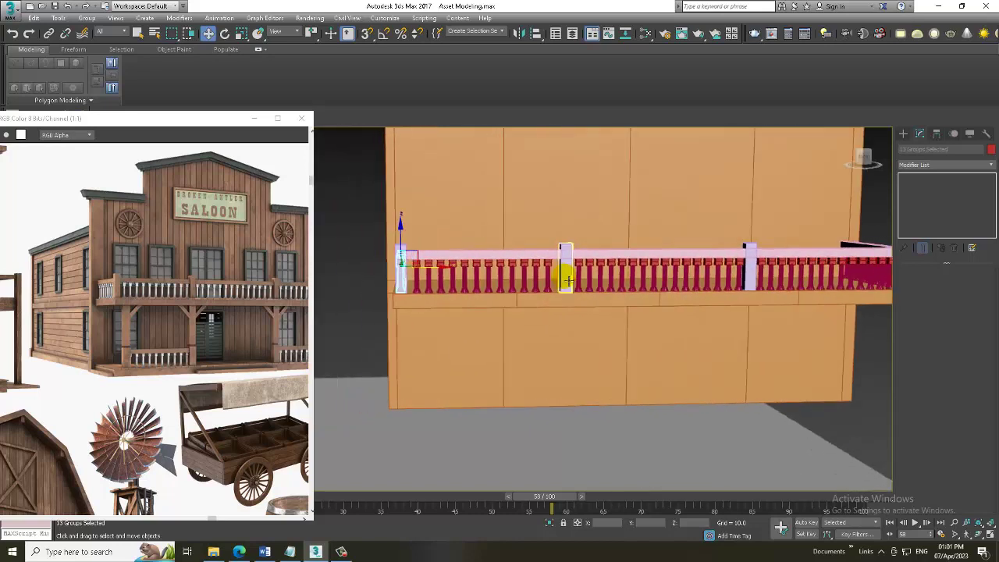
Select the middle railing post and extrude its bottom face in Polygon mode.
alt+middle_drag(494, 310, 500, 267)
scroll(546, 281, up, 3)
click(565, 245)
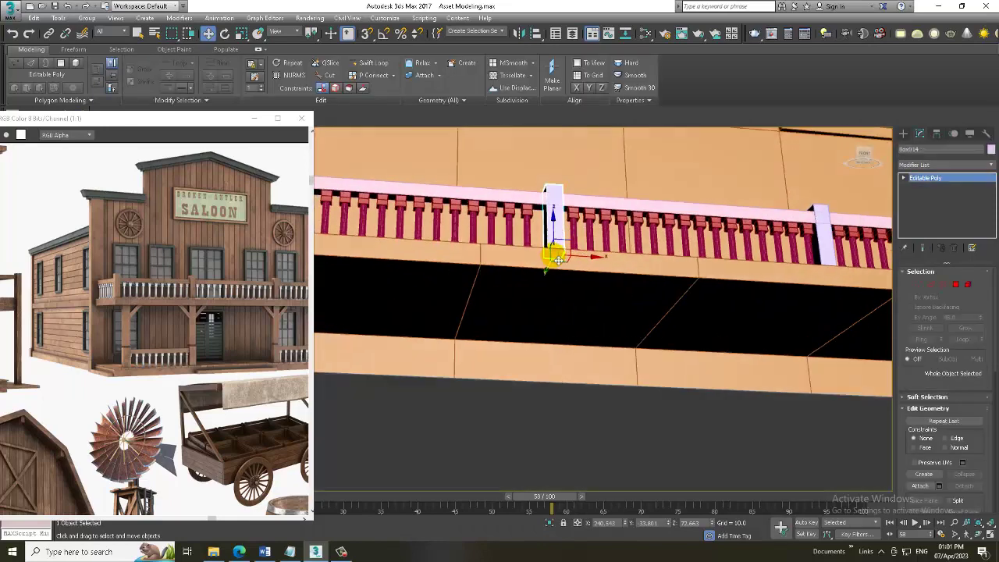
alt+middle_drag(564, 245, 571, 270)
key(F3)
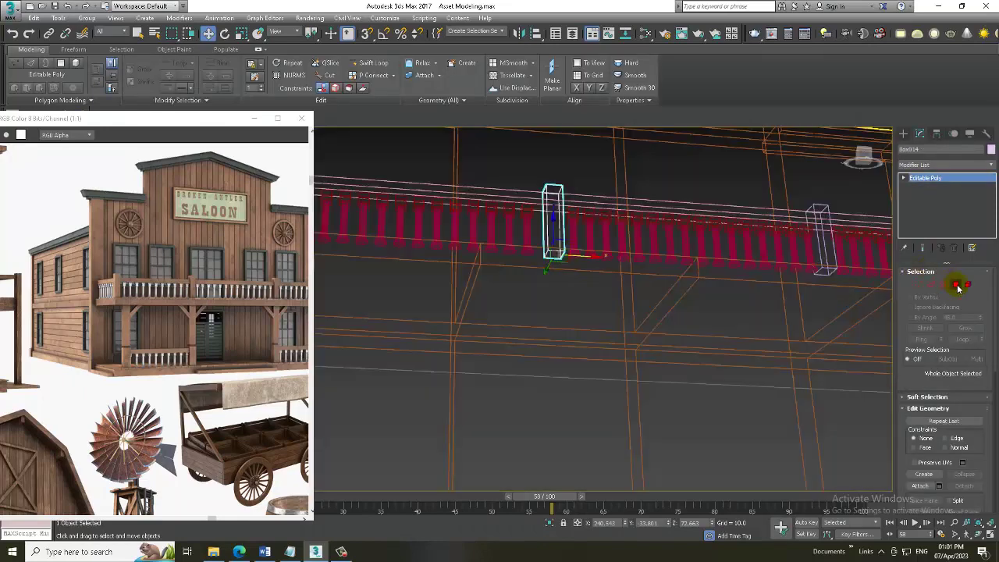
click(959, 287)
click(554, 255)
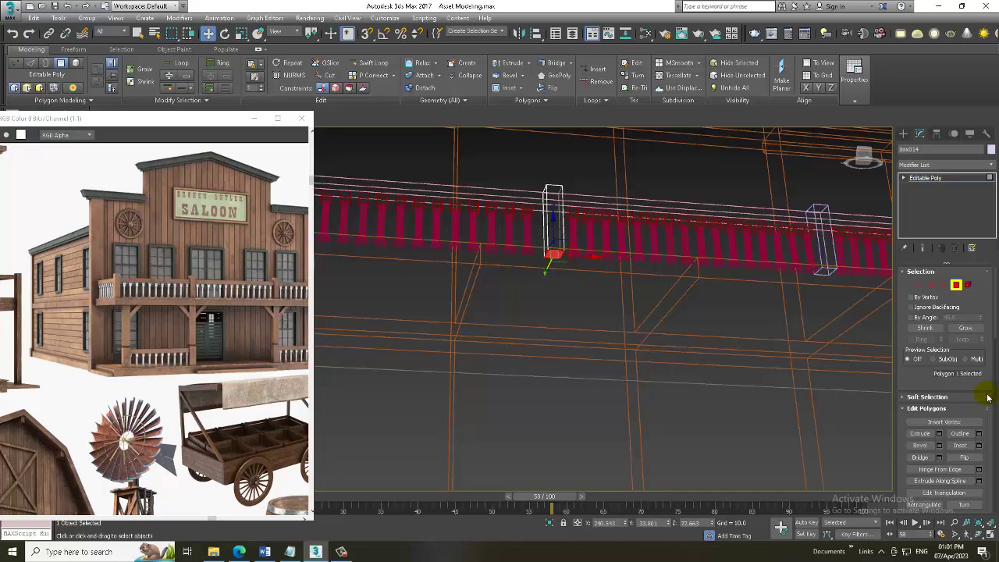
click(939, 434)
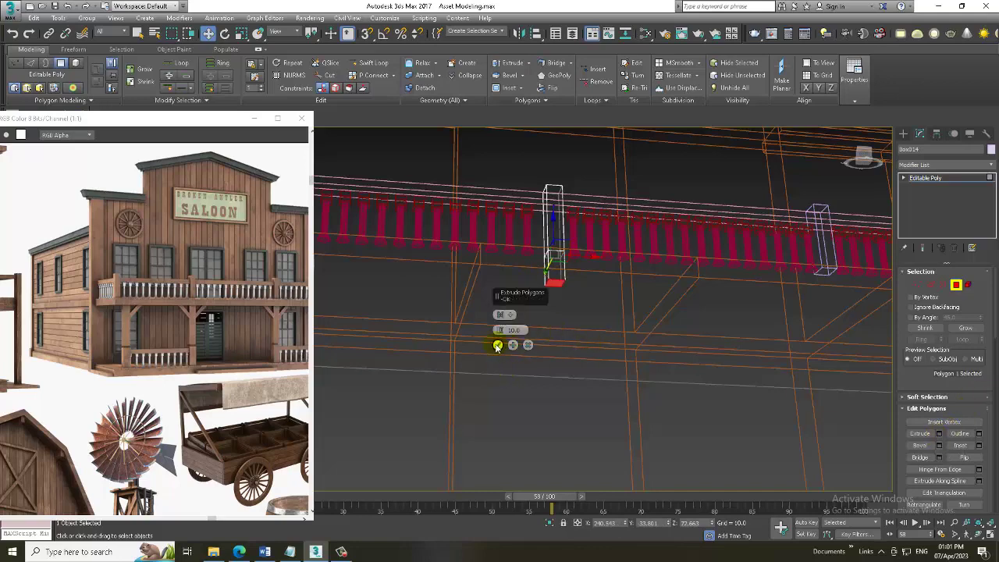
click(496, 346)
Pull the post's extruded bottom face down to the ground to support the balcony.
scroll(543, 337, down, 5)
alt+middle_drag(543, 337, 538, 321)
drag(543, 293, 560, 381)
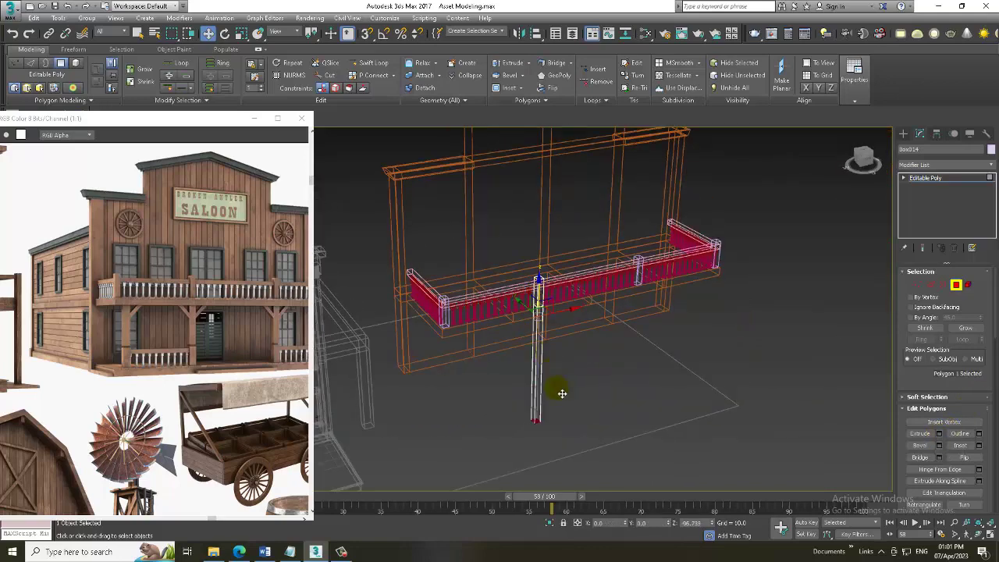
key(F3)
mouse_move(557, 377)
alt+middle_down()
mouse_move(531, 390)
mouse_move(544, 413)
alt+middle_up()
scroll(522, 378, up, 3)
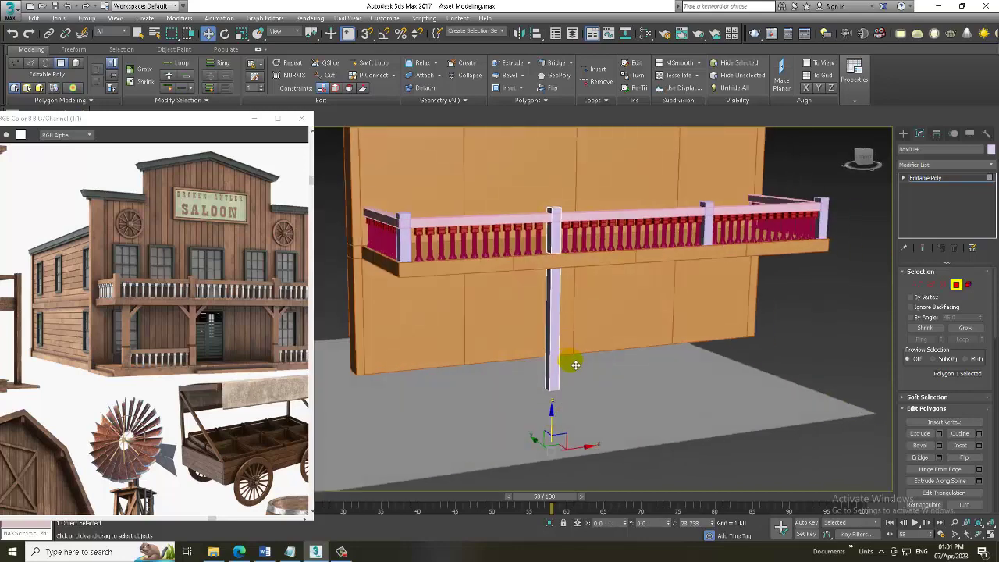
click(494, 372)
mouse_move(495, 372)
alt+middle_down()
mouse_move(417, 352)
mouse_move(504, 364)
alt+middle_up()
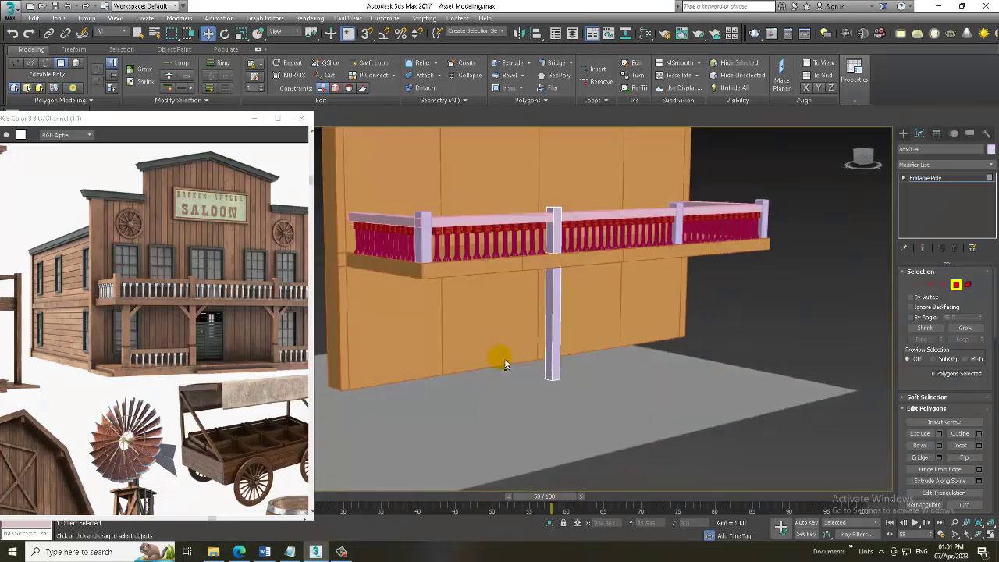
click(951, 181)
click(458, 319)
mouse_move(458, 319)
alt+middle_down()
mouse_move(576, 339)
mouse_move(623, 244)
alt+middle_up()
Add a Swift Loop near the wall base and select the four bottom-strip polygons.
click(370, 63)
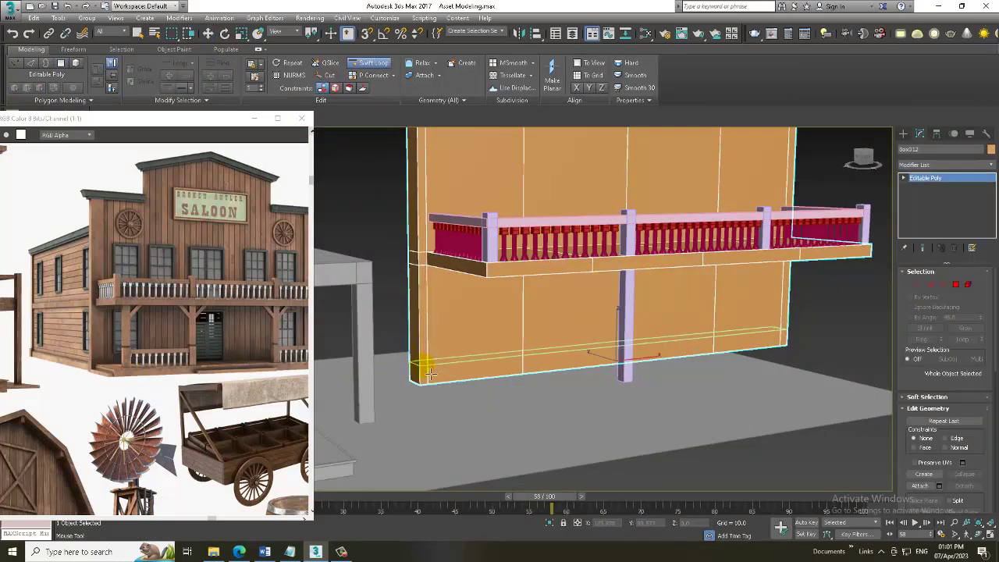
key(w)
alt+middle_drag(479, 368, 468, 357)
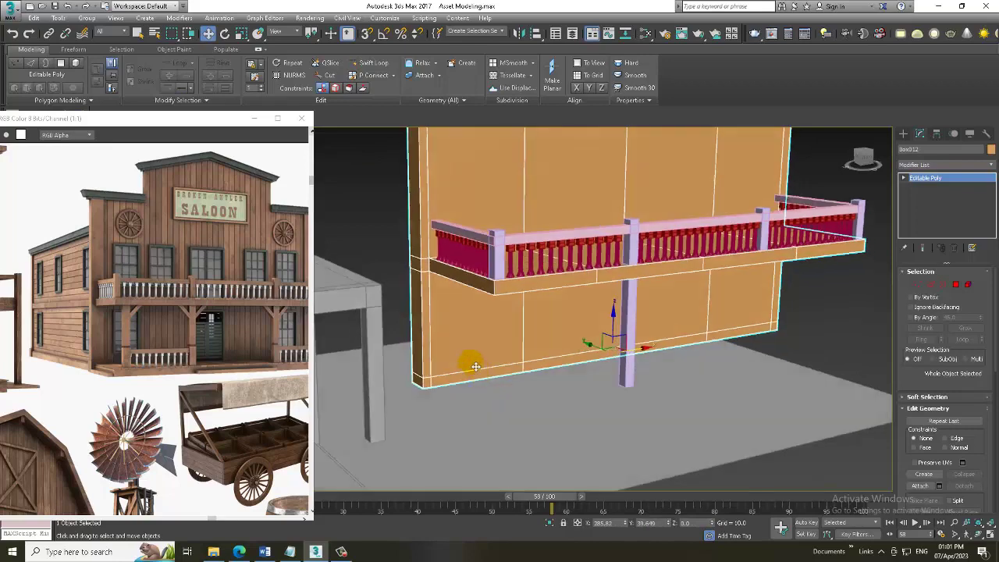
key(4)
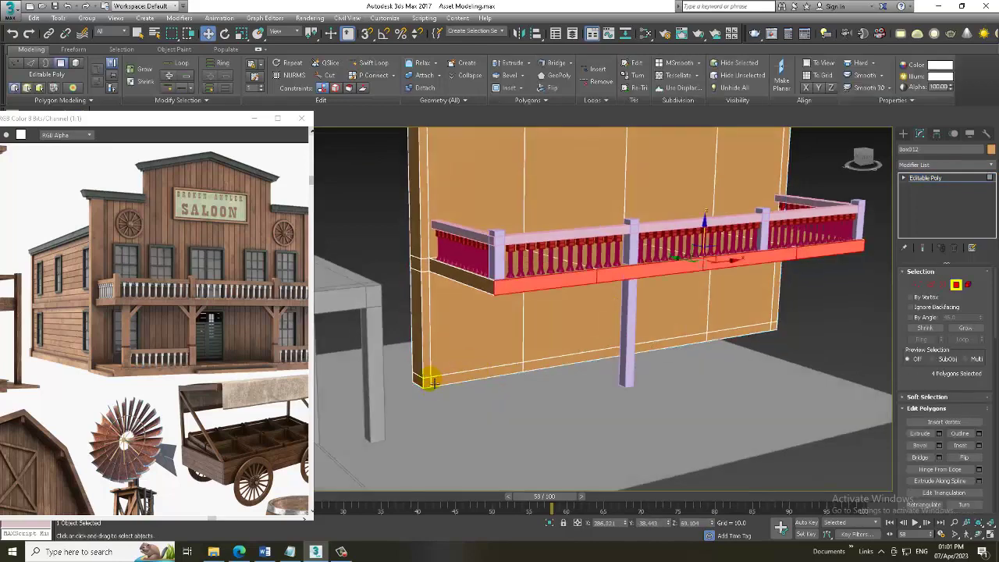
click(469, 380)
ctrl+click(574, 364)
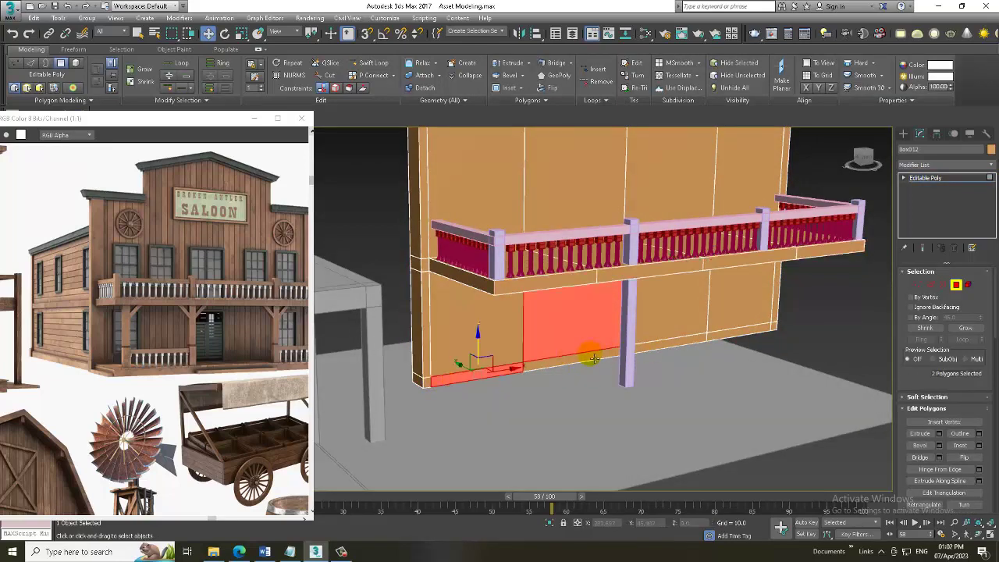
ctrl+click(669, 348)
ctrl+click(747, 334)
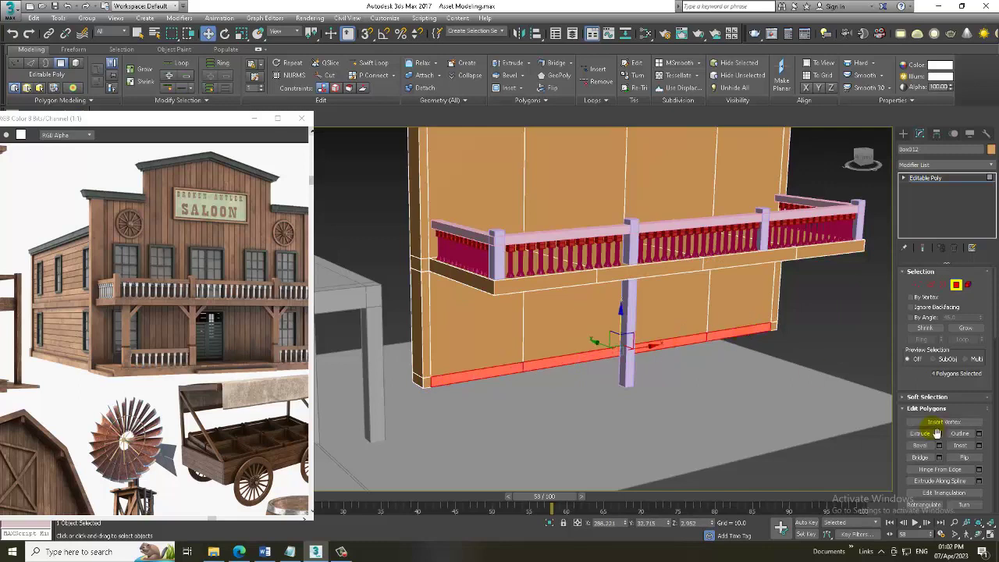
Extrude the bottom strip outward about 70 units to form the porch deck.
click(941, 434)
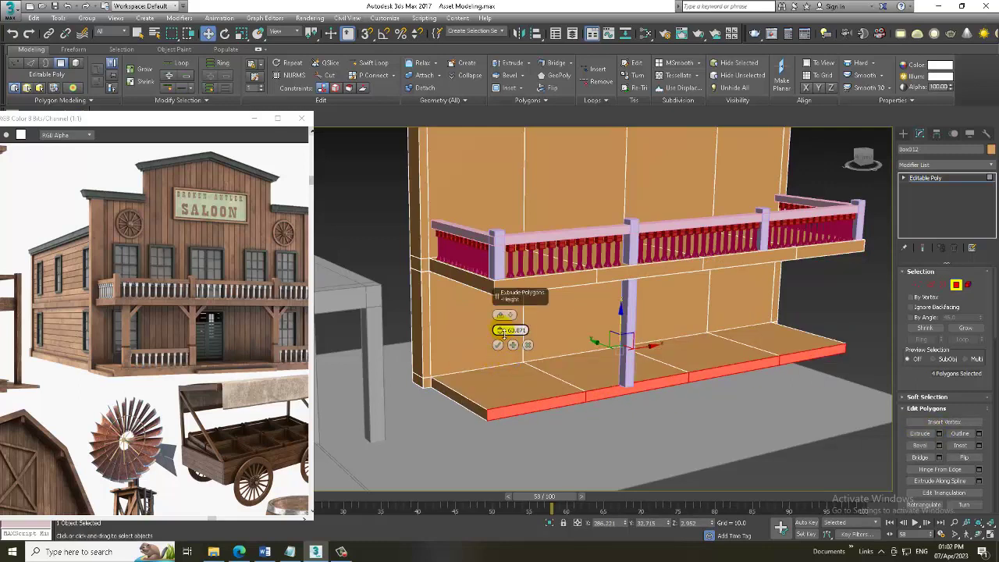
drag(503, 330, 495, 290)
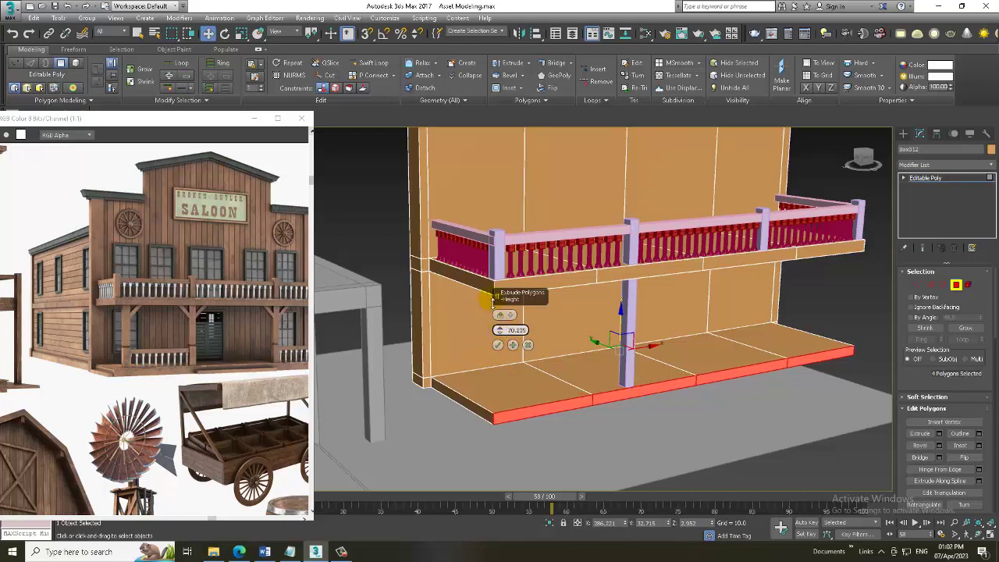
click(497, 344)
alt+middle_drag(747, 346, 708, 351)
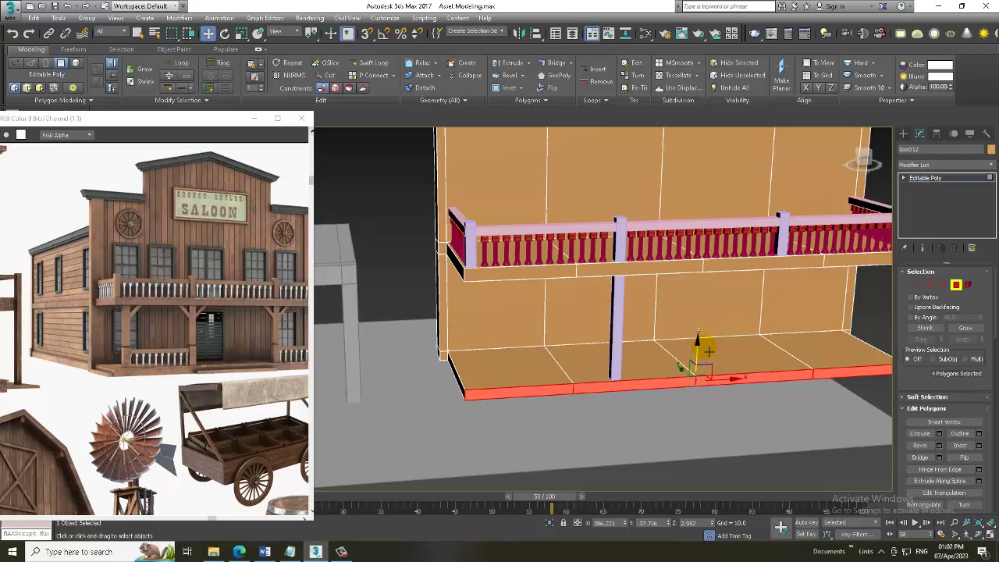
scroll(750, 254, down, 5)
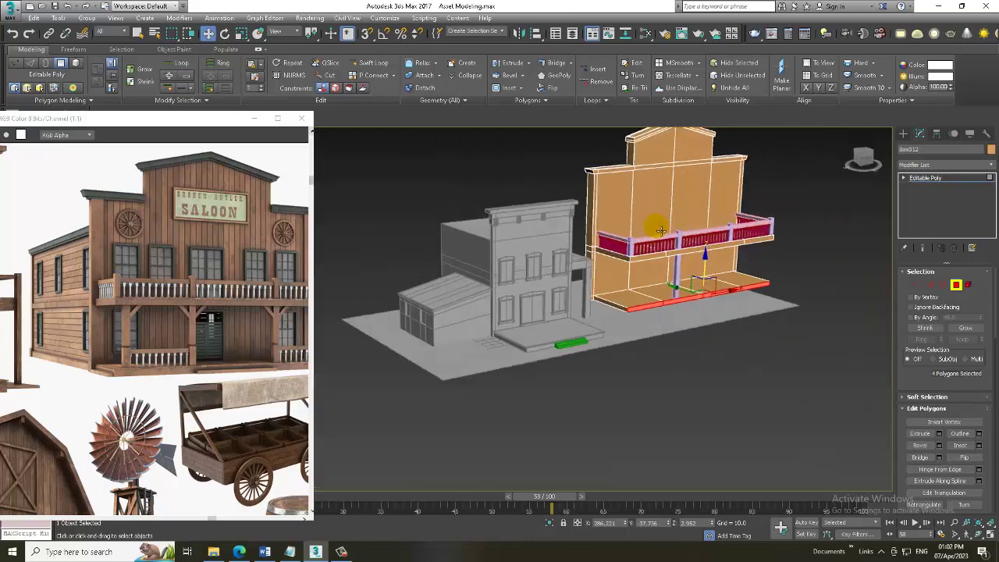
scroll(469, 298, up, 4)
scroll(575, 290, down, 2)
scroll(564, 289, down, 2)
scroll(605, 274, up, 3)
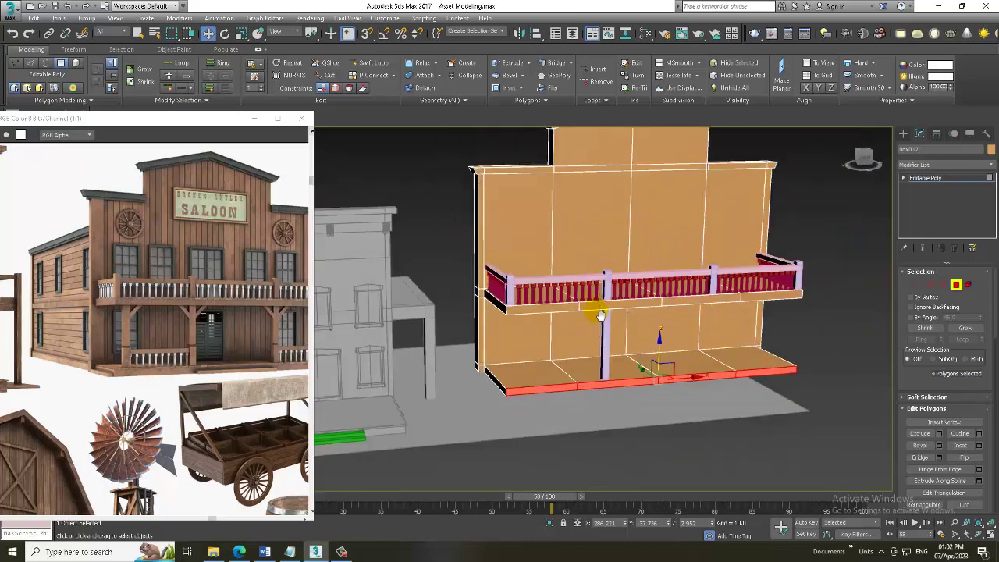
click(951, 178)
Select railing post Box015 and extrude its base polygon.
scroll(591, 346, up, 3)
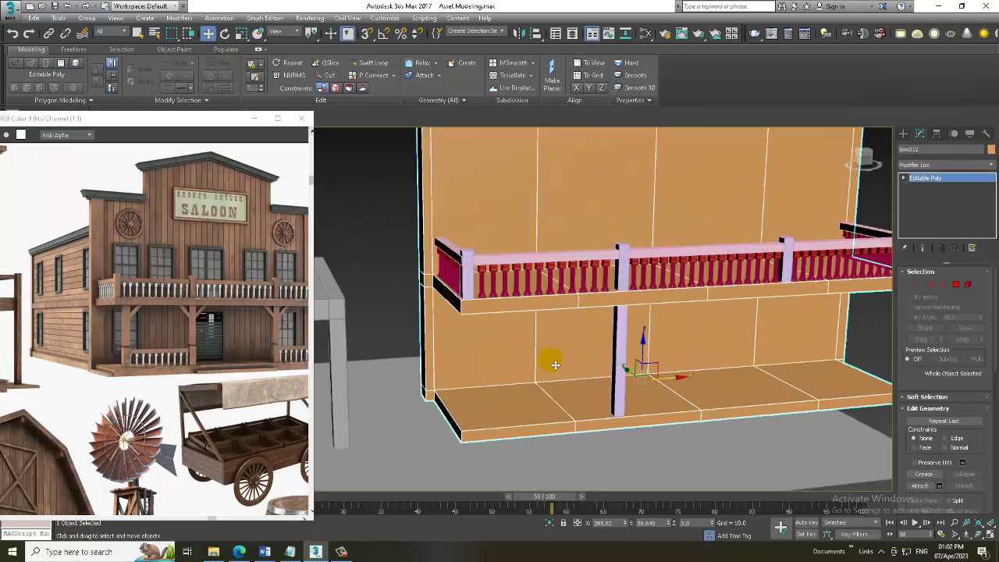
scroll(549, 357, up, 2)
scroll(598, 335, up, 2)
alt+middle_drag(594, 346, 669, 306)
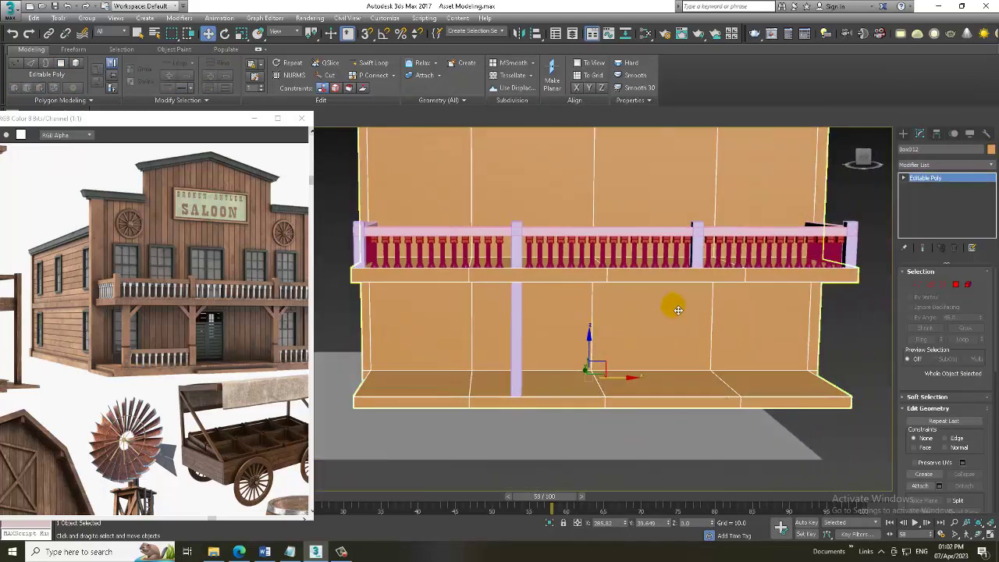
click(699, 273)
scroll(700, 268, up, 3)
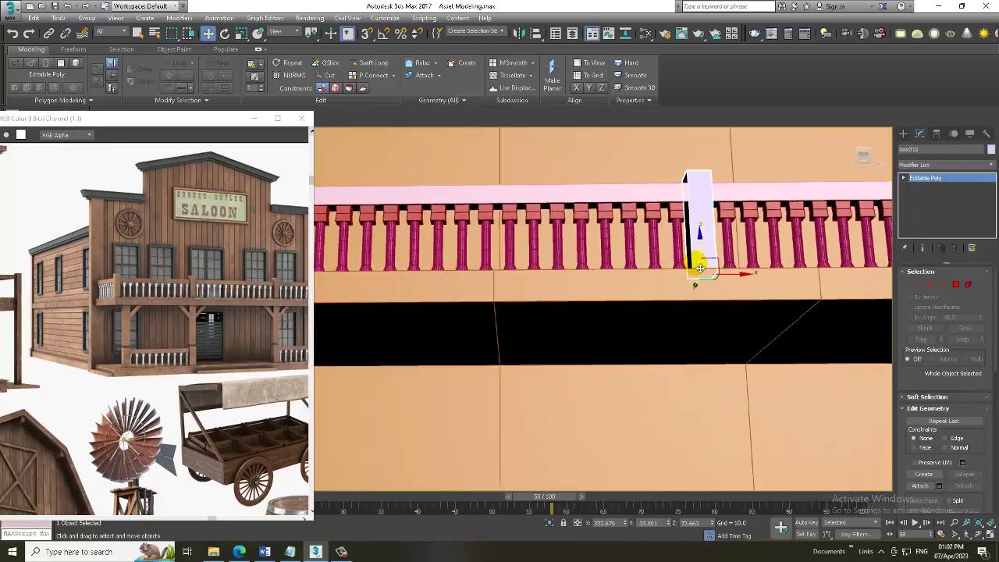
key(4)
key(F3)
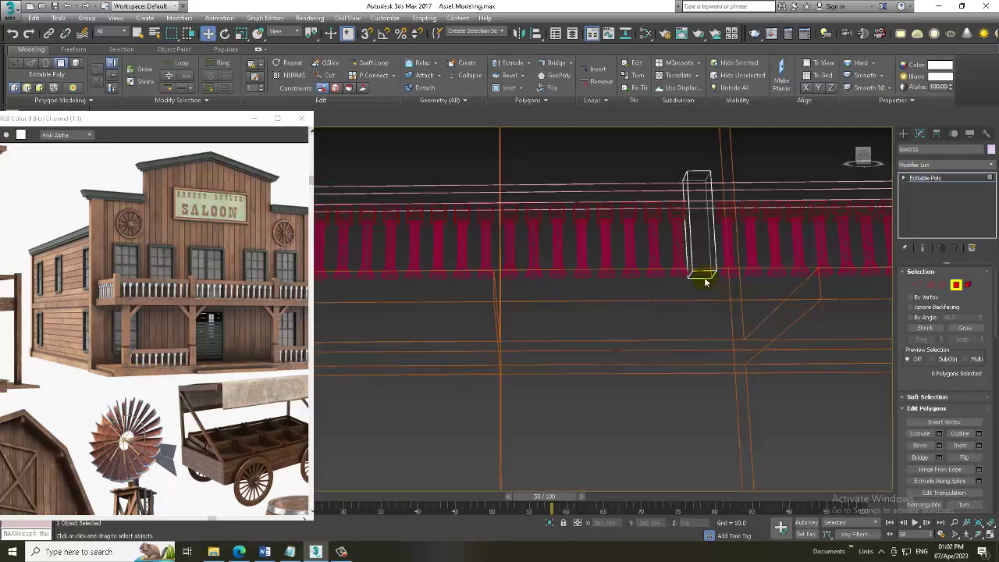
click(705, 280)
alt+middle_drag(705, 280, 722, 348)
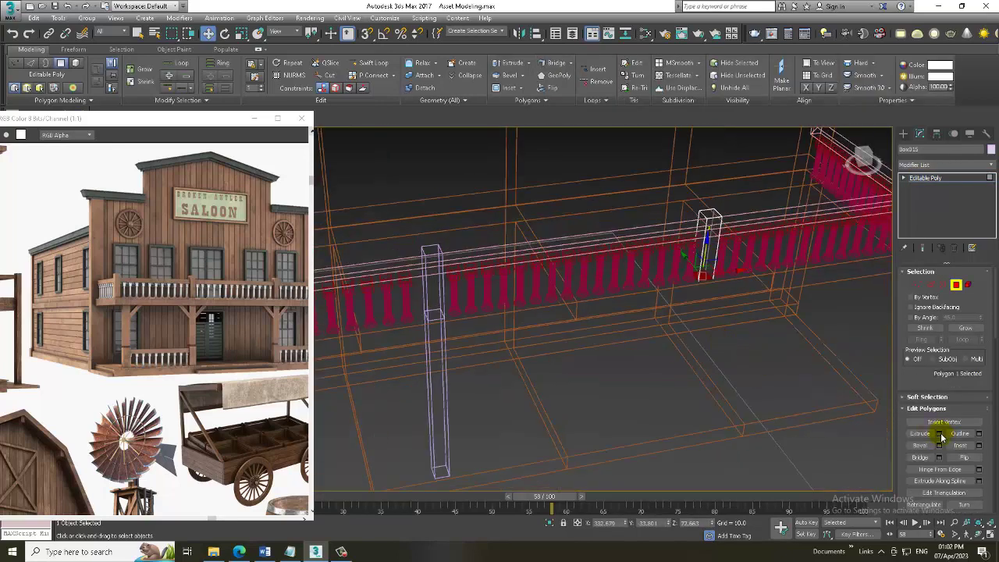
click(939, 434)
click(497, 348)
Lower the post's extruded base down to the porch floor.
key(F3)
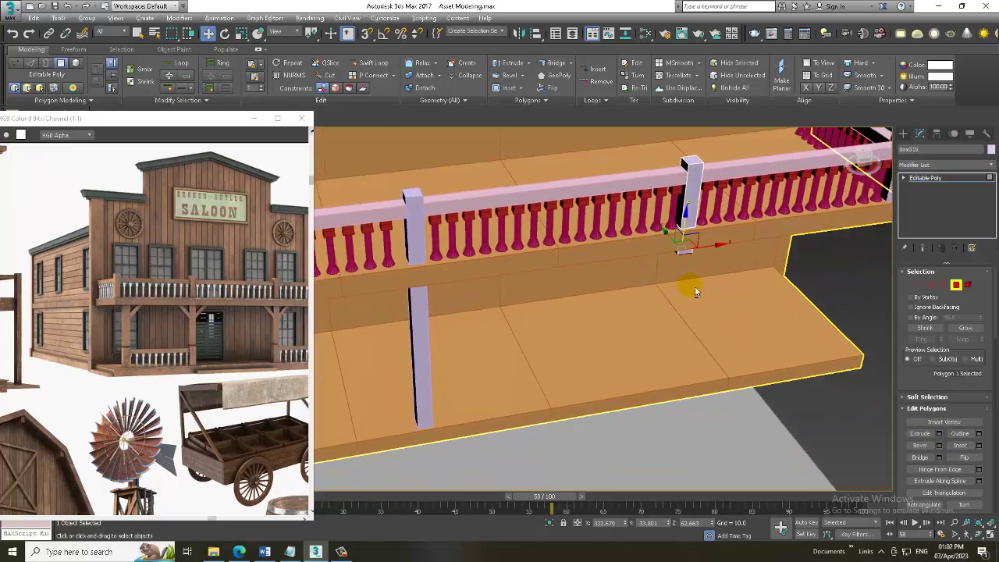
alt+middle_drag(696, 287, 691, 262)
drag(684, 226, 704, 377)
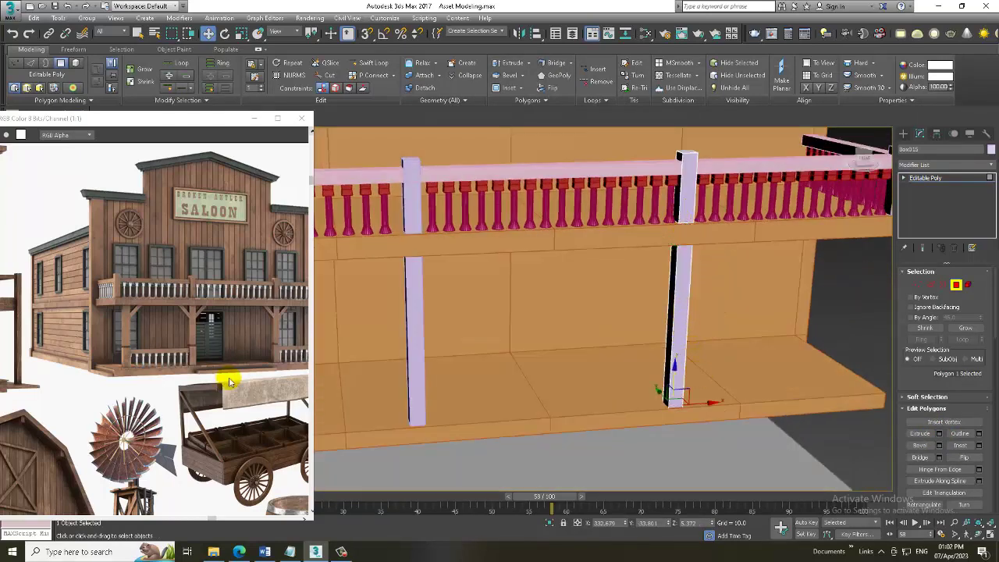
drag(228, 379, 223, 380)
alt+middle_drag(655, 348, 603, 338)
Shift-copy the full-height post to the balcony's right end.
click(946, 178)
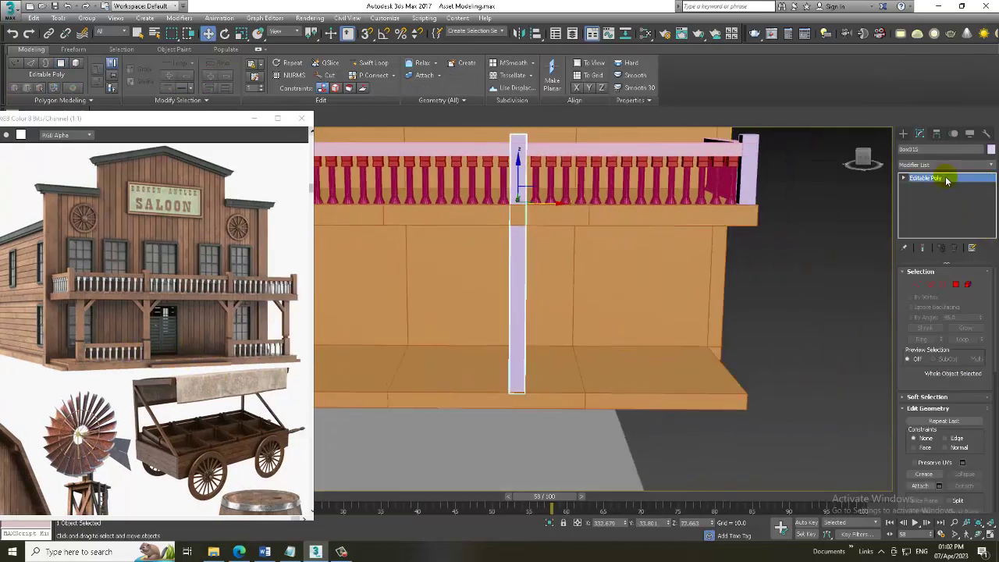
middle_drag(635, 301, 642, 320)
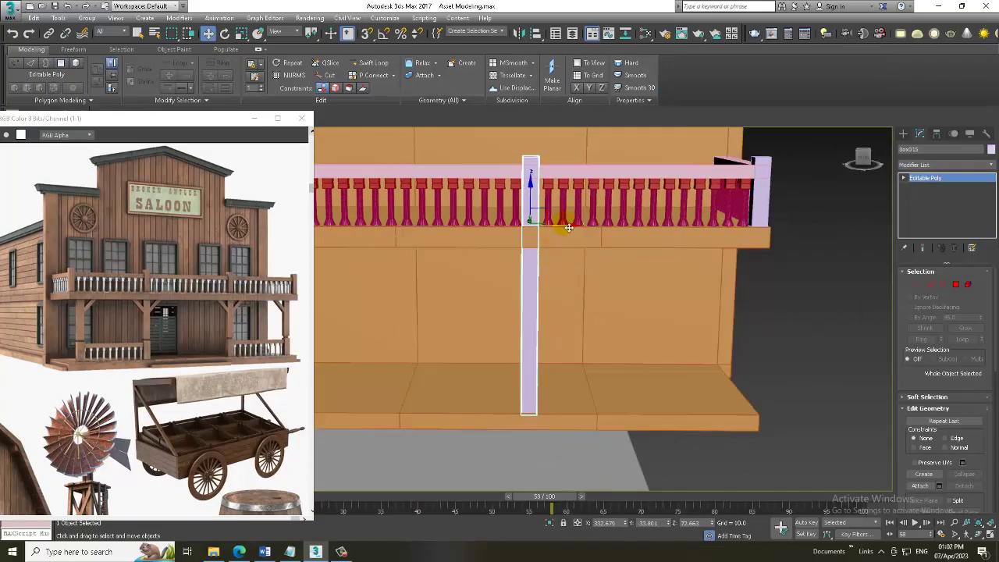
shift+drag(568, 227, 764, 249)
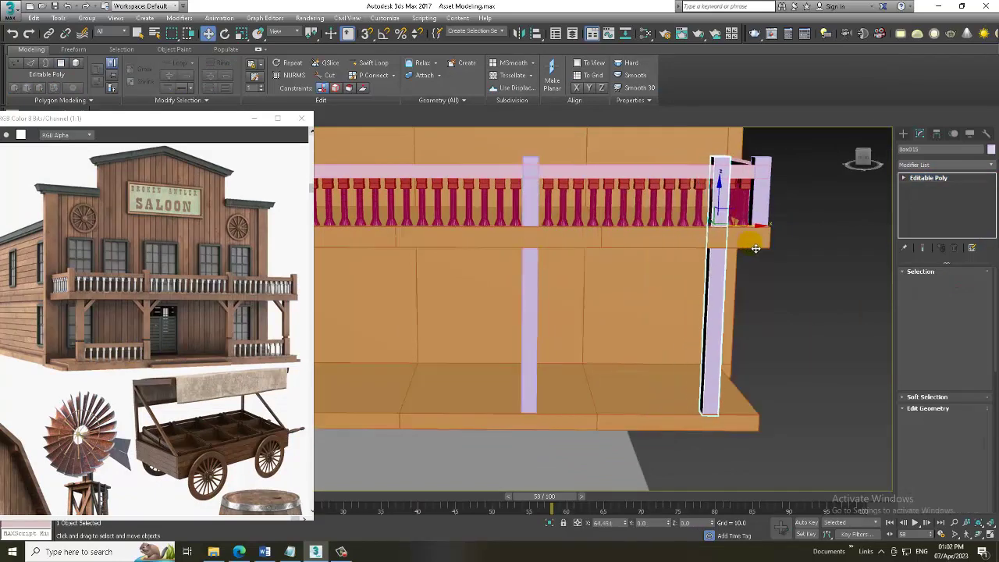
click(495, 320)
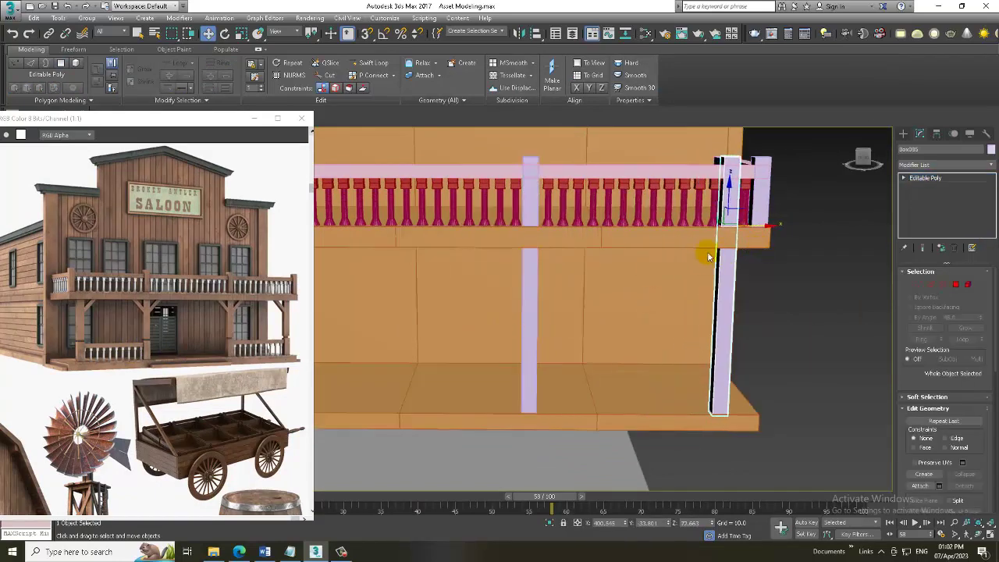
middle_drag(707, 252, 676, 233)
Lower the copied post's top vertices down to railing height.
key(1)
drag(649, 200, 745, 261)
mouse_move(698, 197)
mouse_down()
mouse_move(727, 272)
mouse_move(702, 234)
mouse_up()
drag(640, 211, 758, 330)
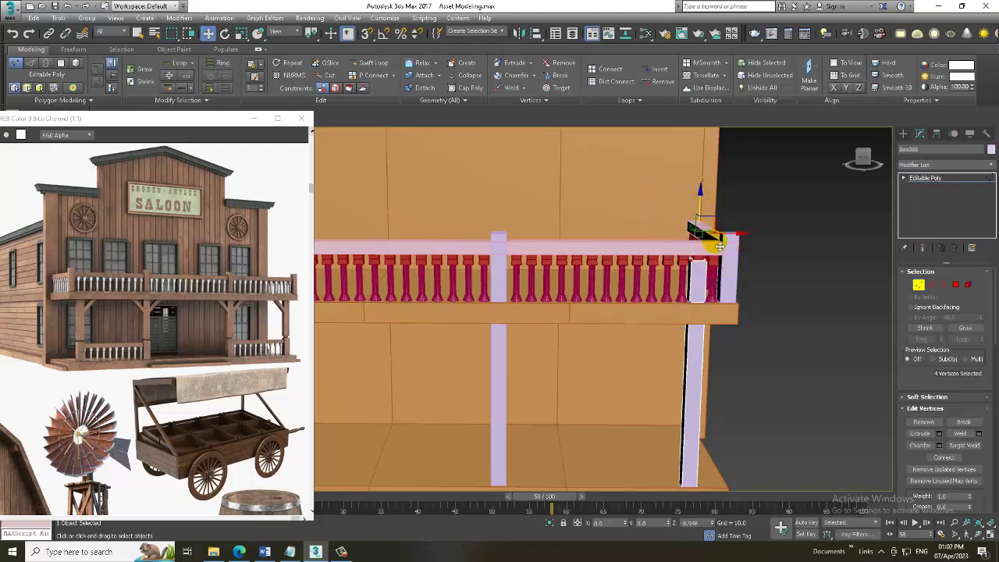
drag(704, 204, 718, 257)
drag(647, 250, 704, 285)
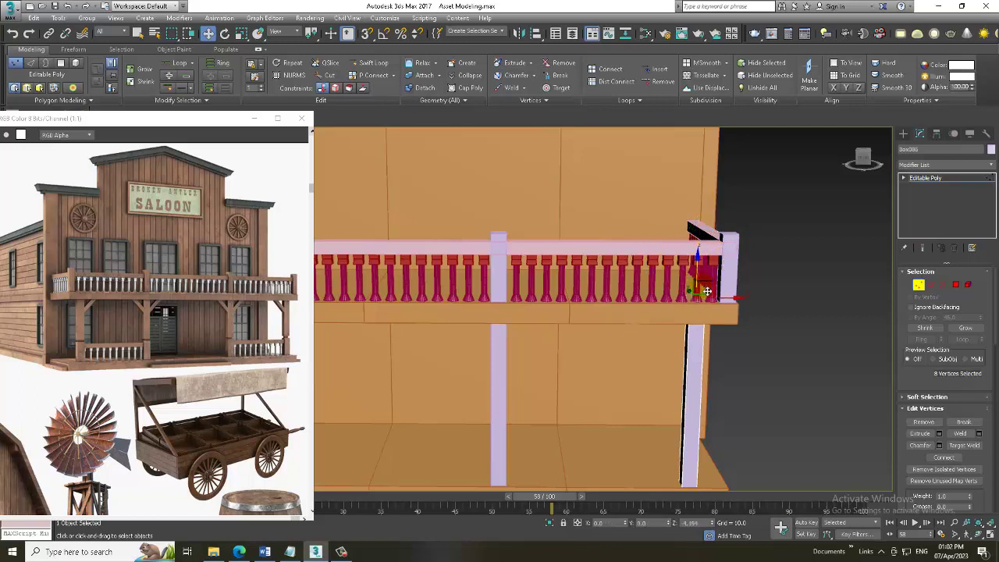
Shift-copy another post to the balcony's left end.
click(929, 178)
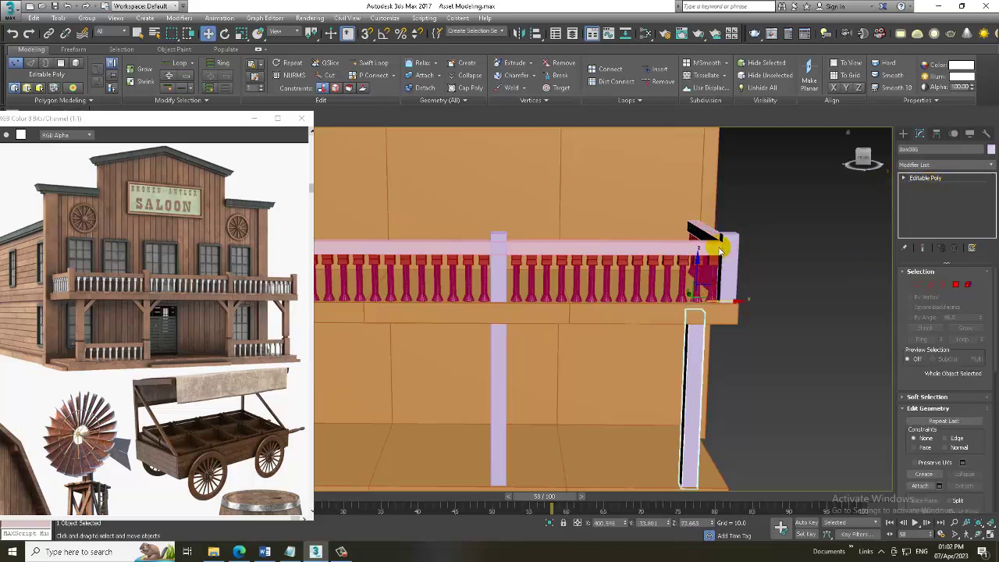
scroll(737, 269, down, 5)
shift+drag(836, 278, 545, 283)
click(501, 321)
alt+middle_drag(669, 318, 452, 287)
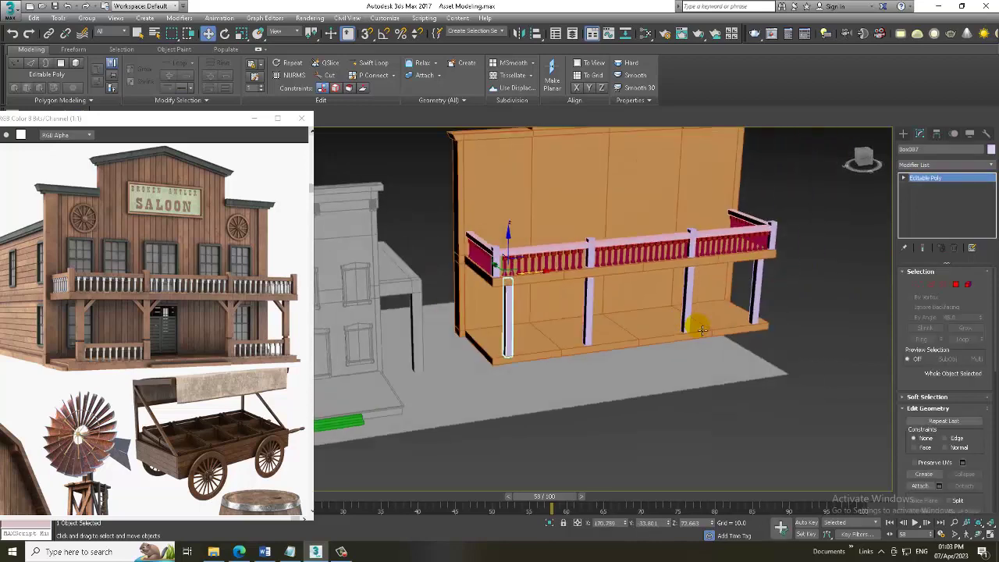
scroll(495, 274, up, 2)
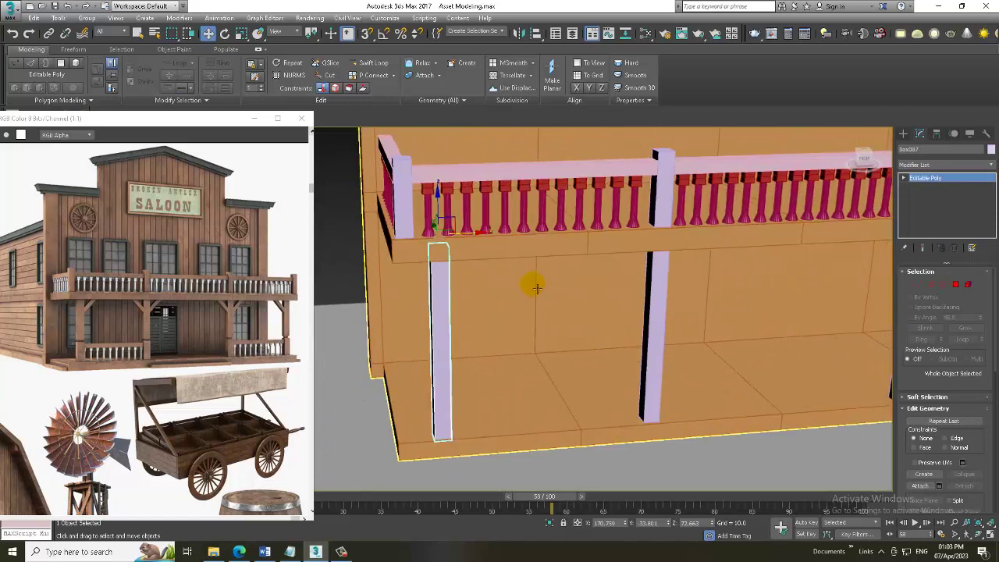
scroll(533, 285, up, 2)
Draw a diagonal line brace under the balcony at the left post in Front view.
key(alt+w)
key(alt+w)
scroll(664, 226, up, 2)
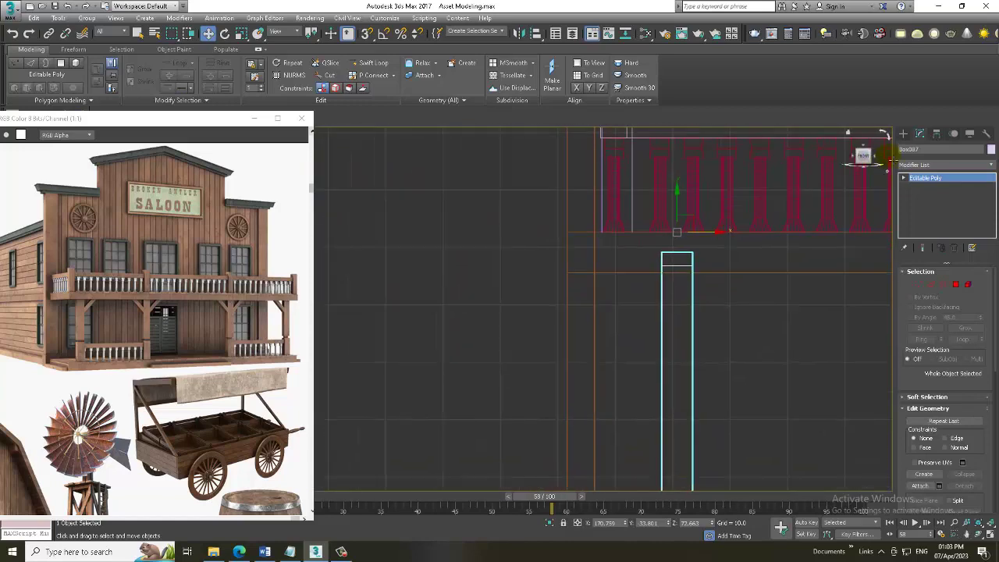
click(904, 133)
click(918, 149)
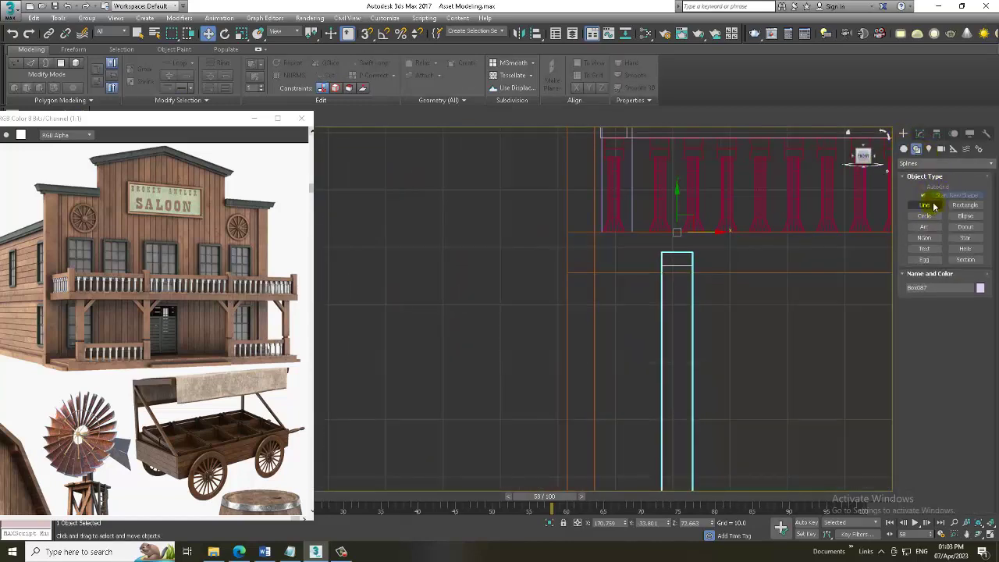
click(934, 206)
scroll(696, 318, up, 2)
middle_drag(720, 304, 667, 265)
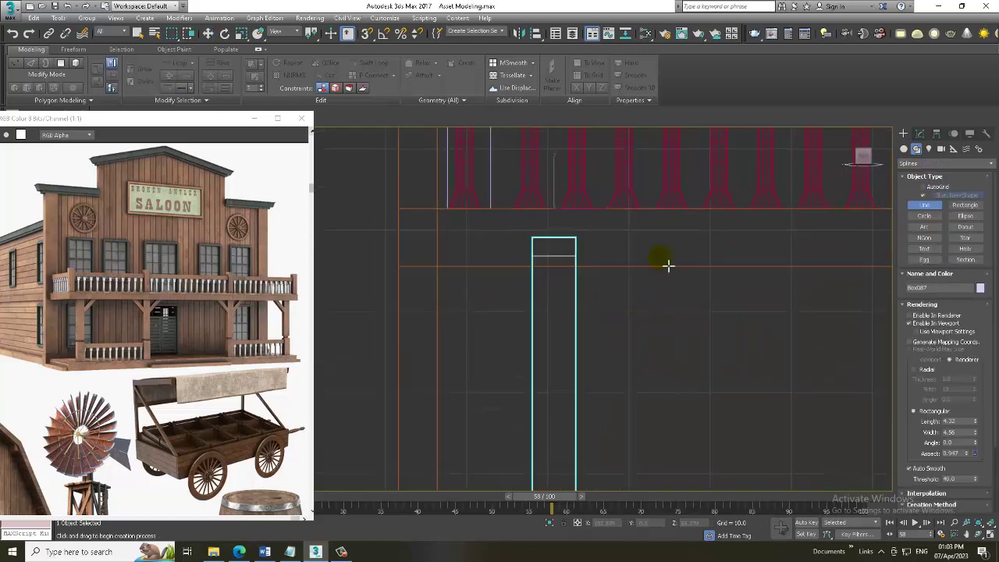
click(728, 236)
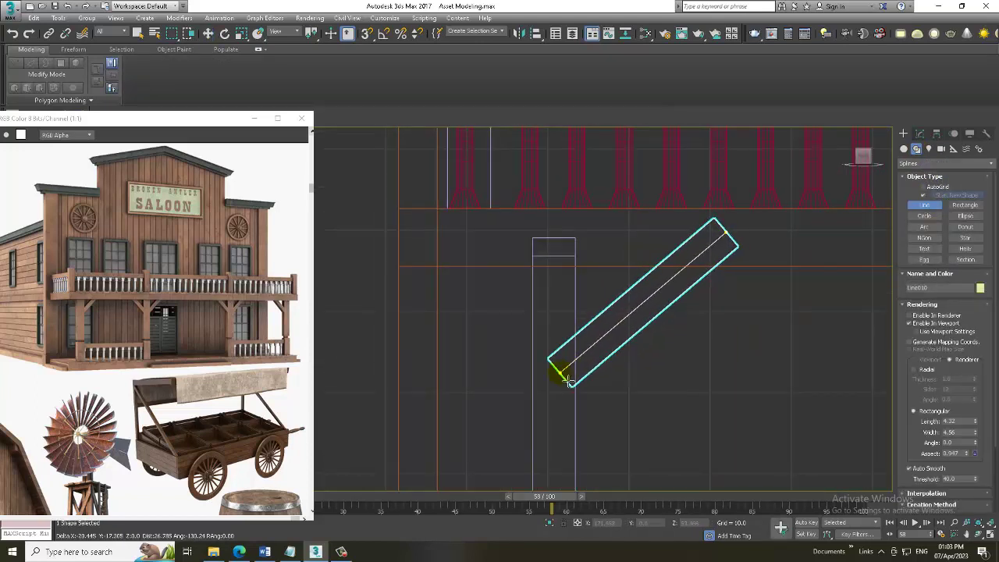
click(558, 381)
right_click(643, 427)
Position the diagonal brace between the post and the balcony.
key(alt+w)
right_click(636, 424)
key(alt+w)
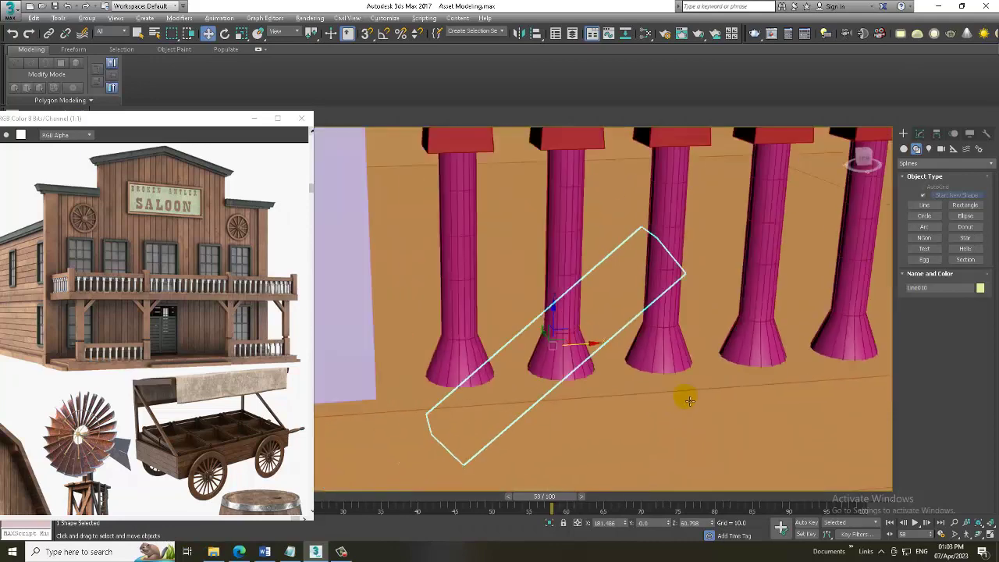
mouse_move(684, 395)
alt+middle_down()
mouse_move(594, 389)
mouse_move(625, 373)
alt+middle_up()
drag(615, 367, 479, 396)
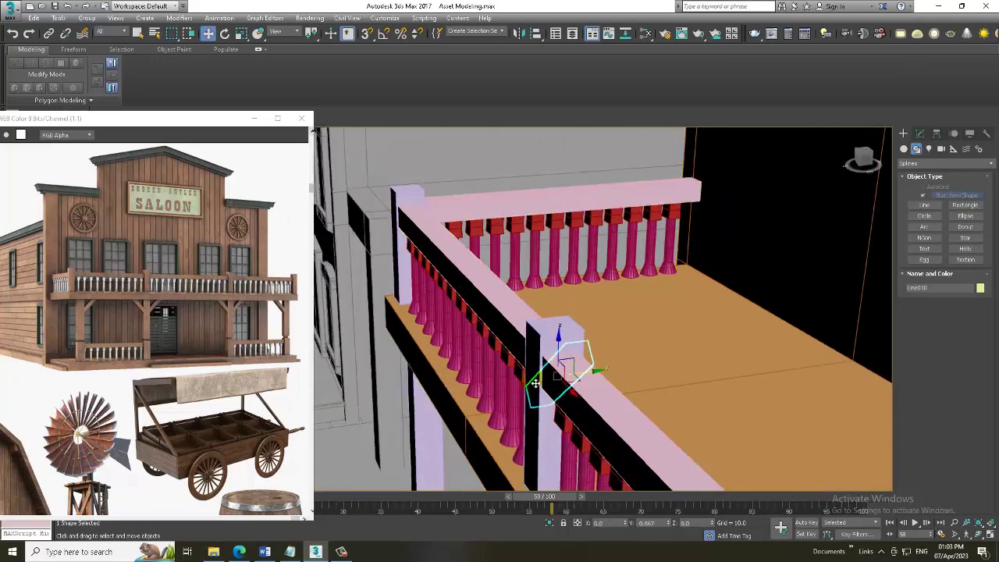
alt+middle_drag(479, 395, 611, 388)
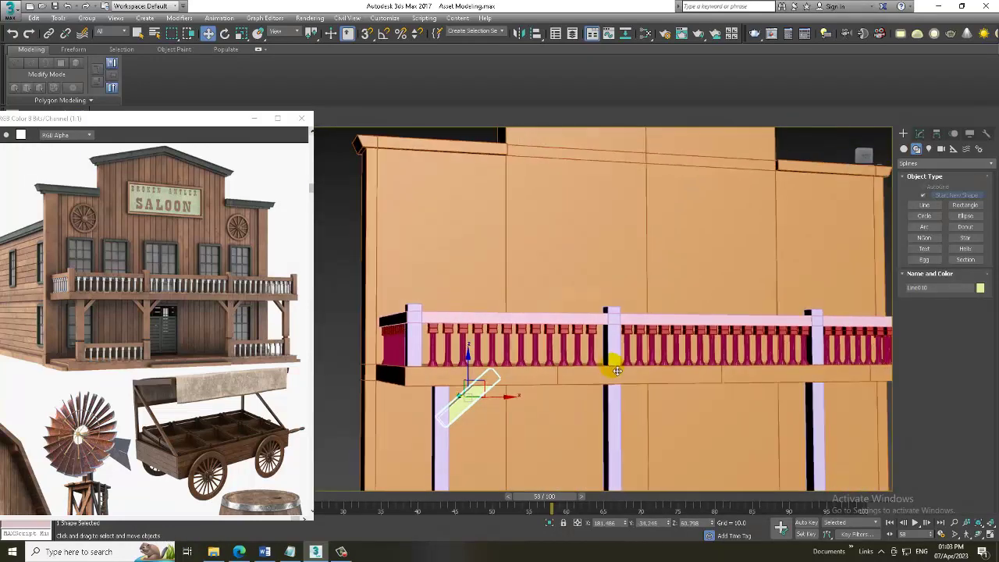
Shift-copy the brace over to the middle post.
key(alt+w)
right_click(687, 348)
key(alt+w)
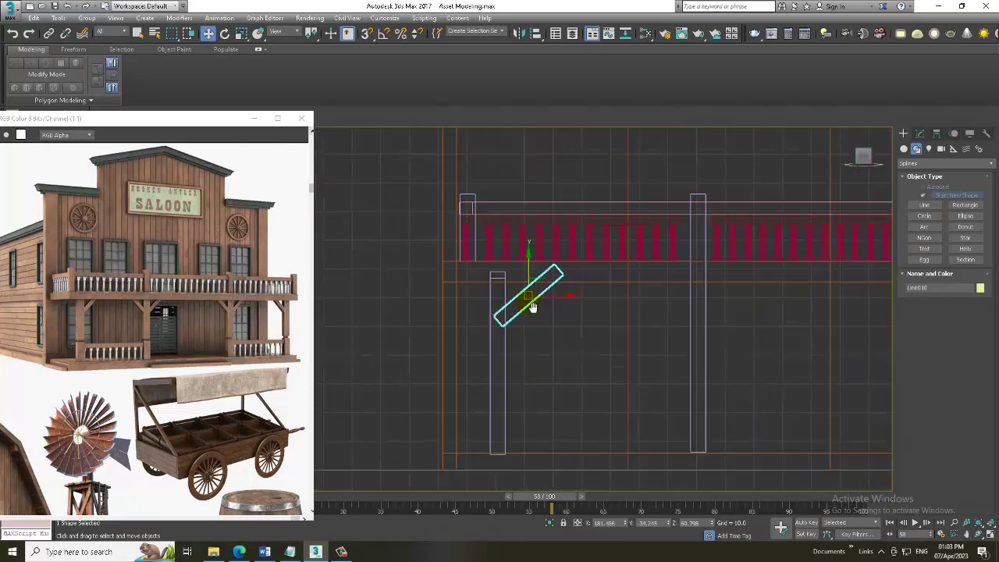
middle_drag(535, 306, 605, 322)
scroll(539, 326, up, 2)
scroll(546, 333, up, 2)
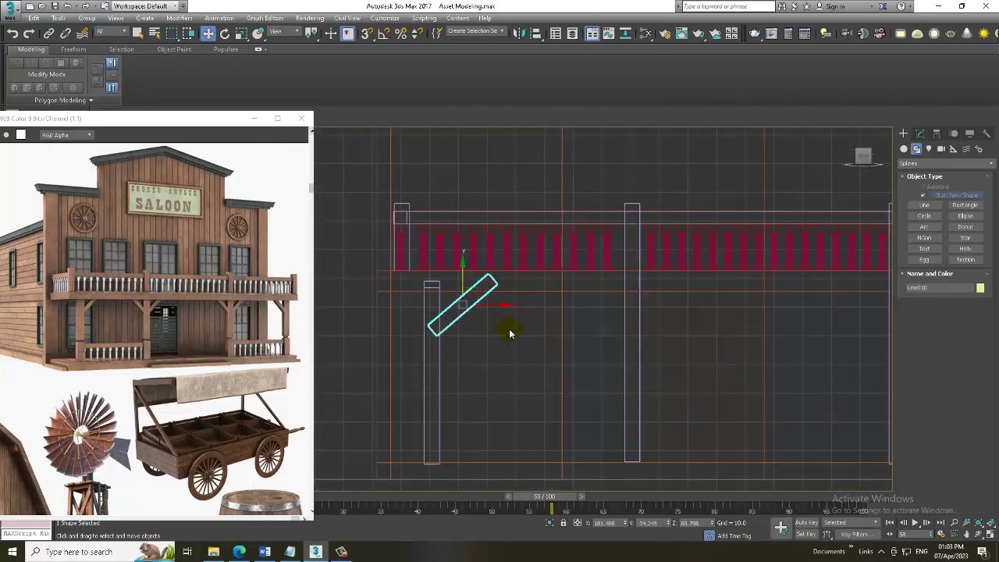
shift+drag(501, 312, 692, 312)
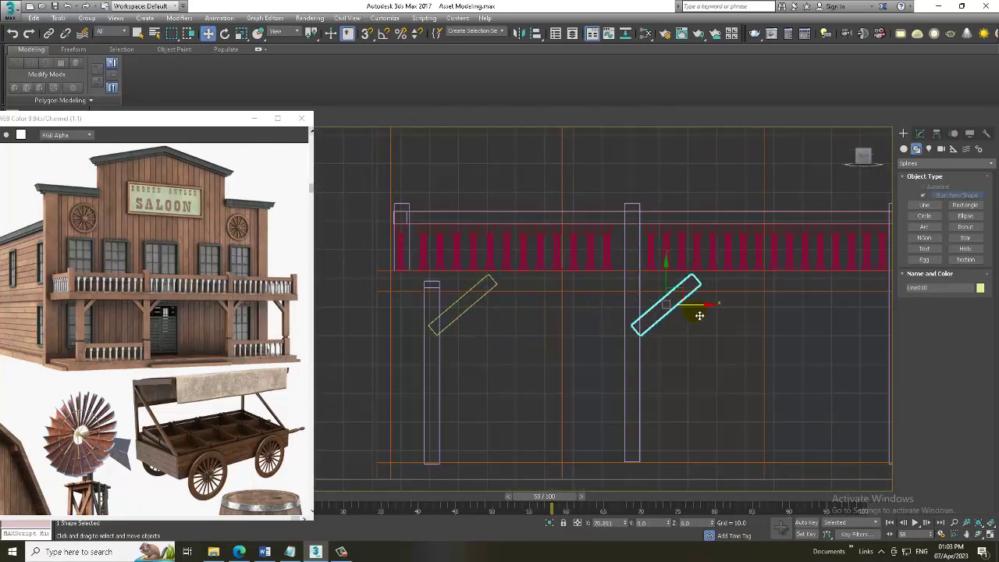
click(498, 320)
Shorten the copied brace by moving its top vertex.
scroll(582, 332, down, 2)
scroll(579, 337, up, 2)
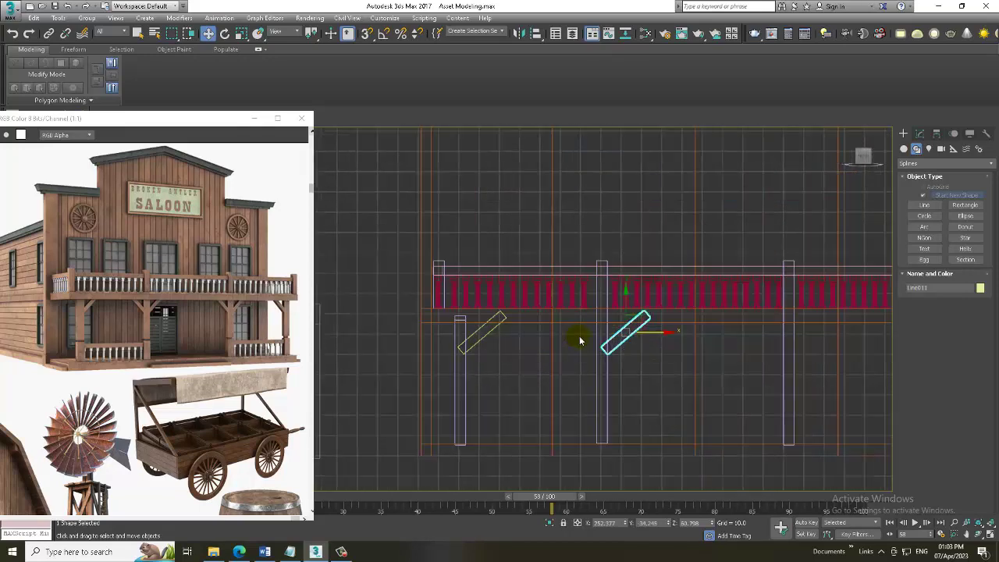
scroll(617, 321, up, 2)
middle_drag(630, 320, 603, 320)
key(1)
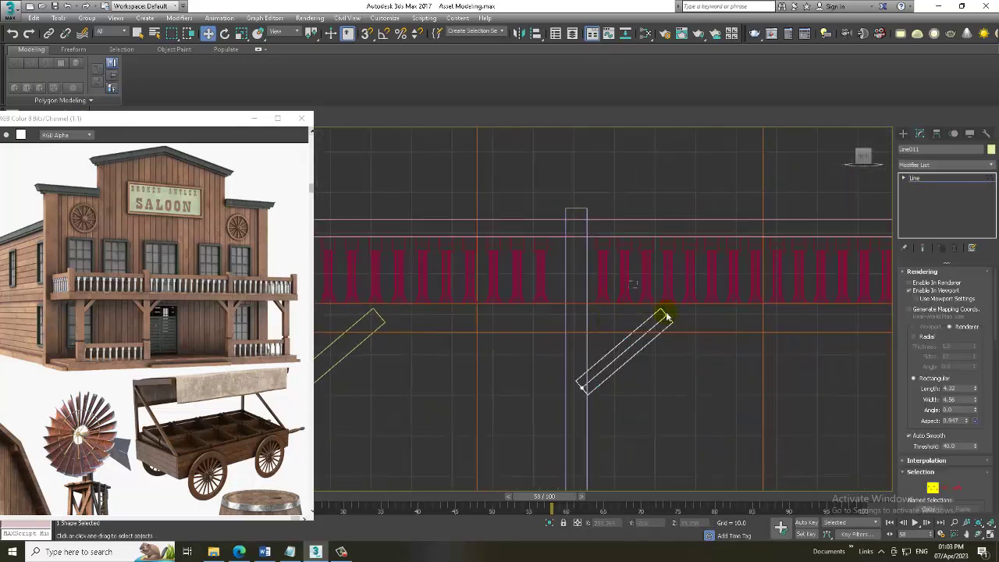
click(666, 314)
drag(672, 315, 642, 328)
click(954, 182)
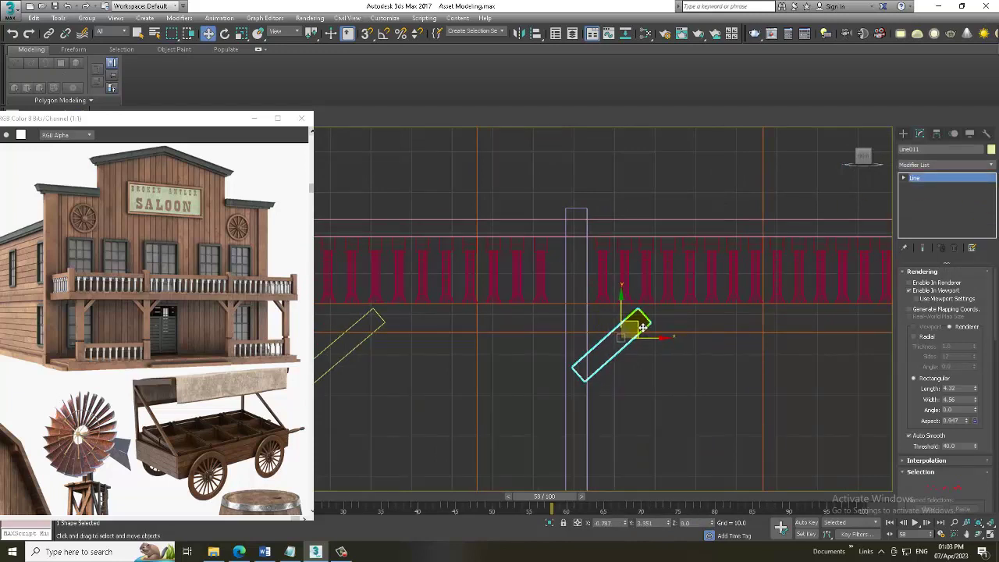
Nudge the shortened brace slightly into place at the middle post.
mouse_move(655, 332)
middle_down()
mouse_move(689, 338)
mouse_move(598, 352)
mouse_move(609, 359)
middle_up()
key(alt+w)
key(alt+w)
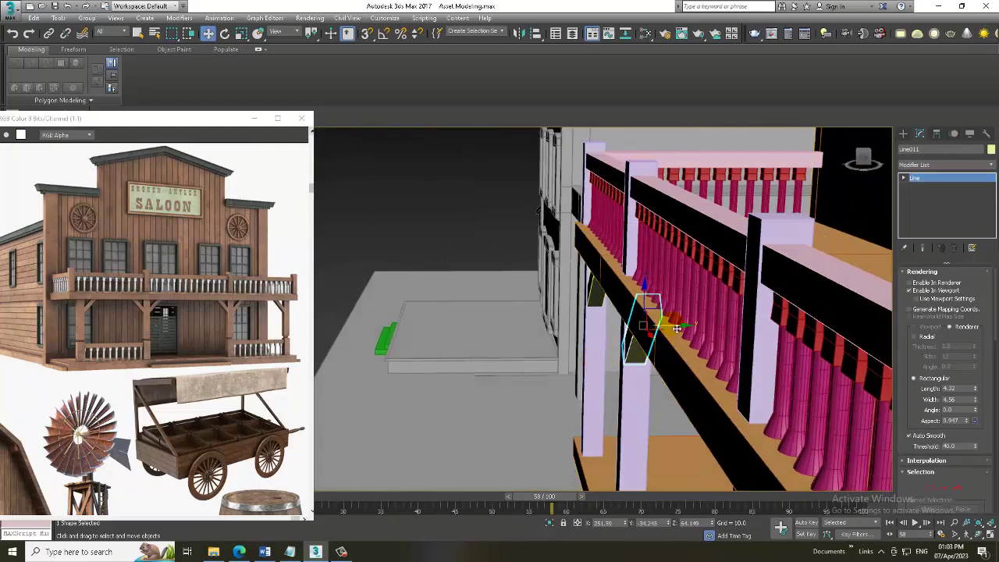
drag(676, 328, 679, 329)
key(alt+w)
key(alt+w)
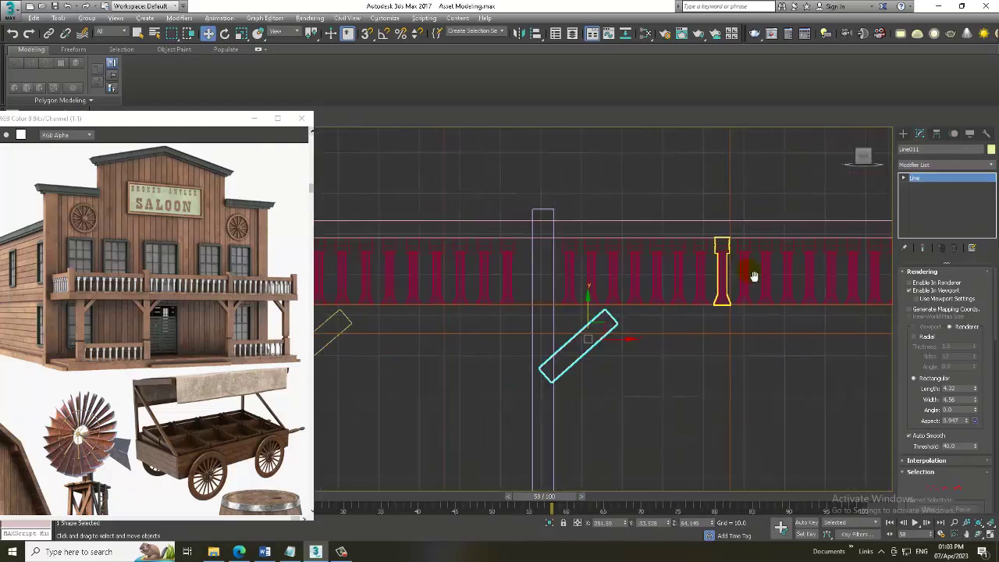
middle_drag(750, 268, 781, 283)
Mirror-copy the brace and move it to form a V at the middle post.
click(516, 33)
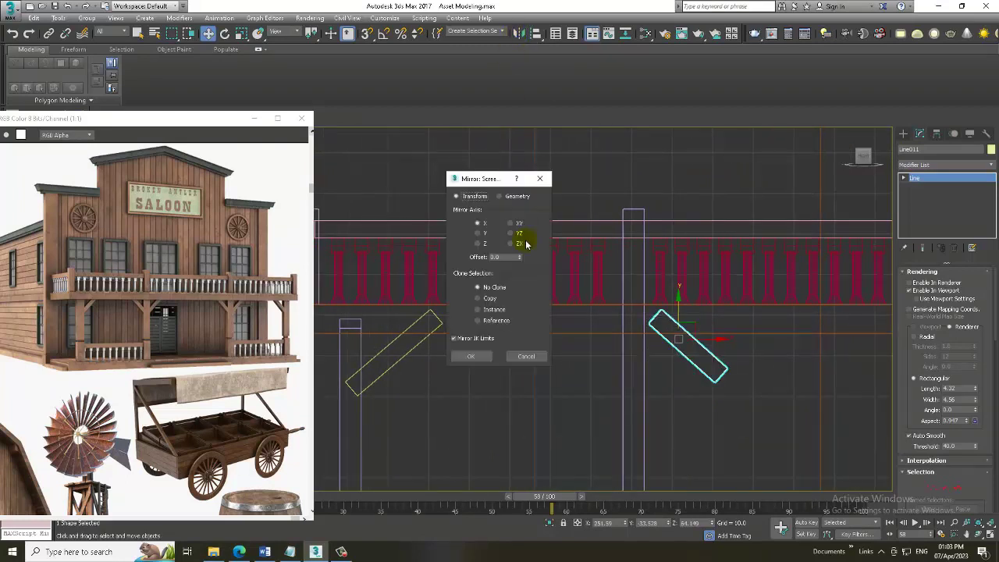
click(484, 301)
click(471, 356)
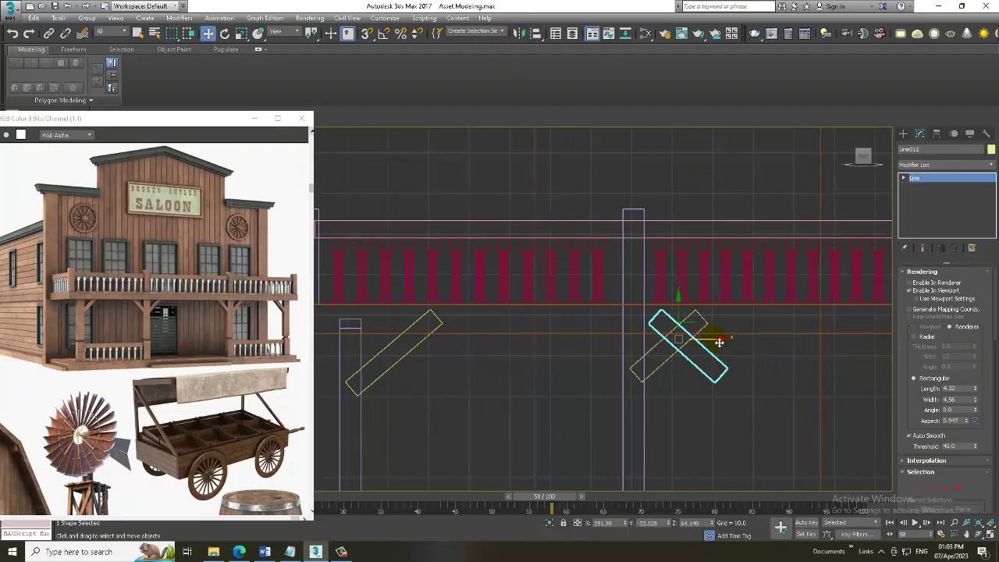
drag(719, 341, 631, 337)
Clone the V-shaped brace pair onto the next middle post.
ctrl+click(668, 365)
scroll(668, 364, down, 3)
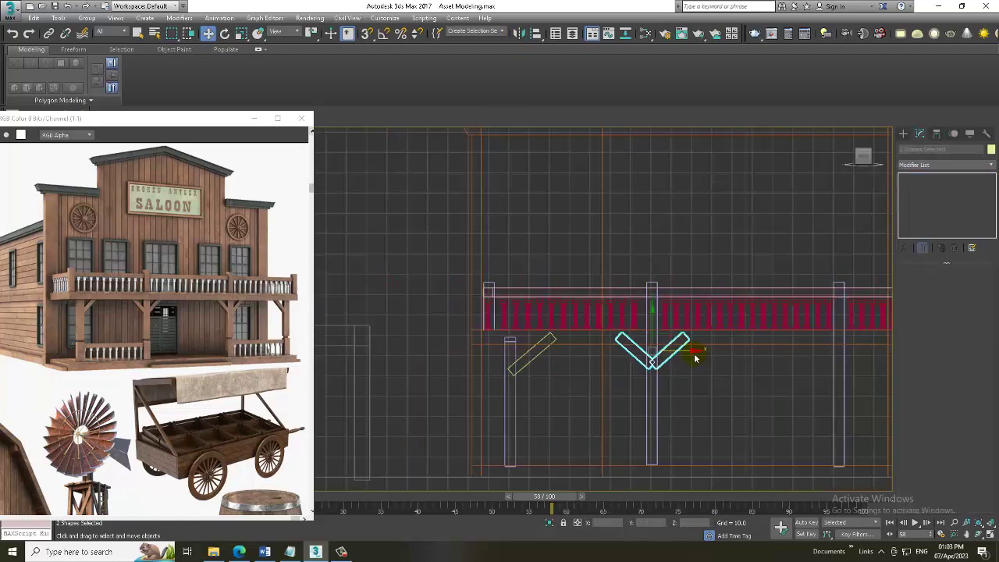
middle_drag(696, 352, 552, 358)
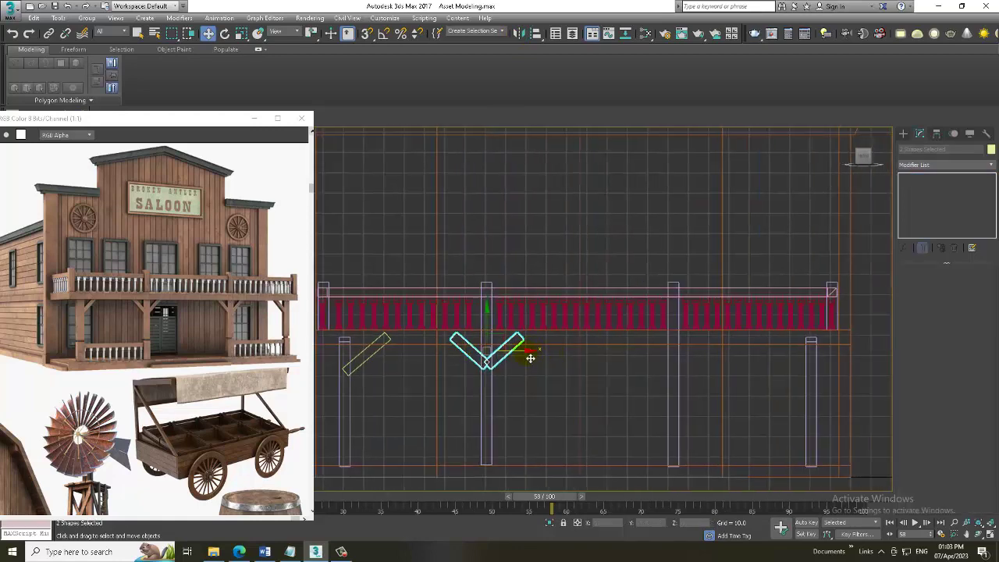
shift+drag(530, 357, 713, 367)
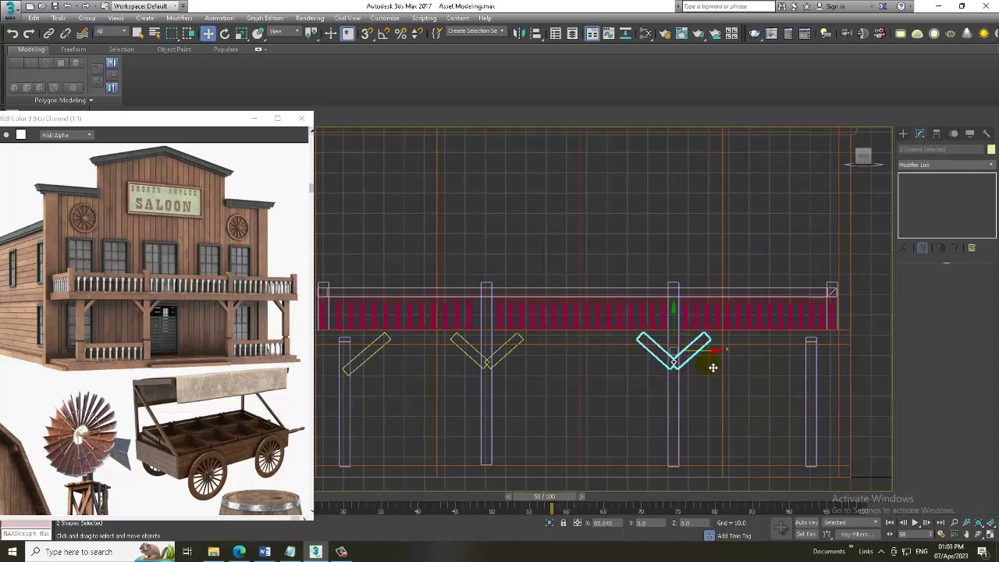
click(507, 321)
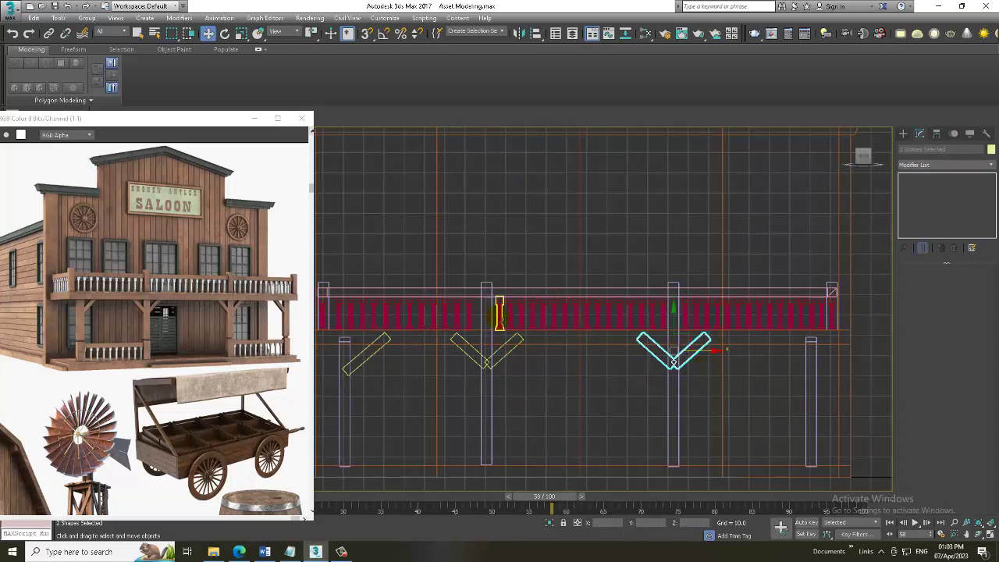
Mirror-copy the left end brace over to the right end post.
middle_drag(500, 313, 510, 312)
click(377, 358)
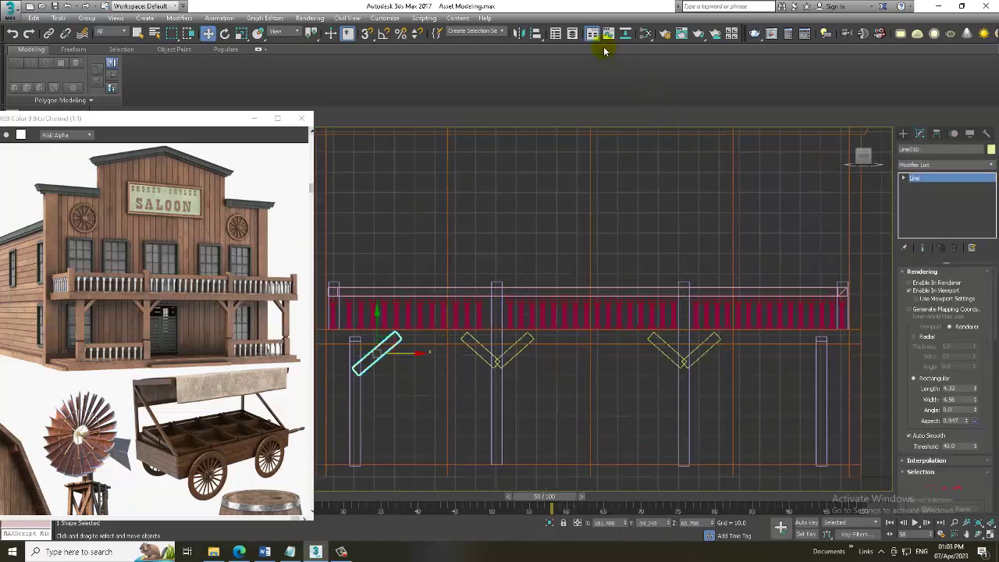
key(alt+m)
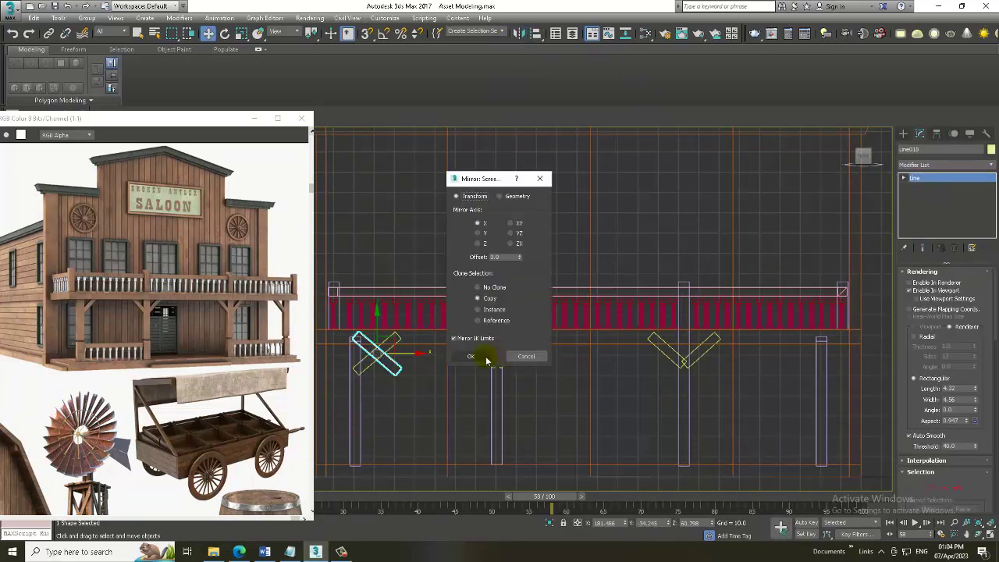
click(485, 357)
drag(421, 356, 846, 392)
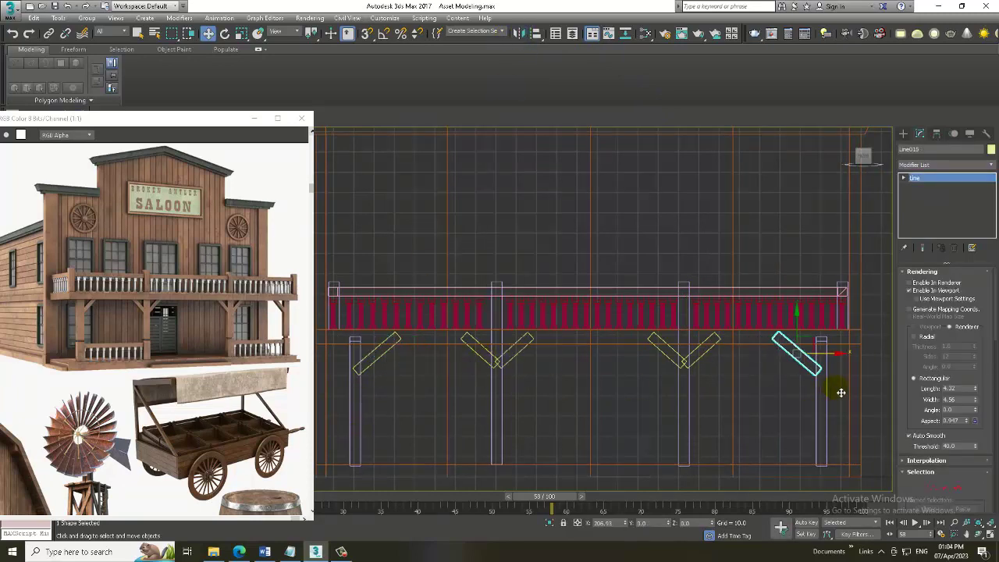
scroll(831, 392, down, 3)
mouse_move(725, 364)
middle_down()
mouse_move(702, 372)
mouse_move(744, 359)
middle_up()
key(alt+w)
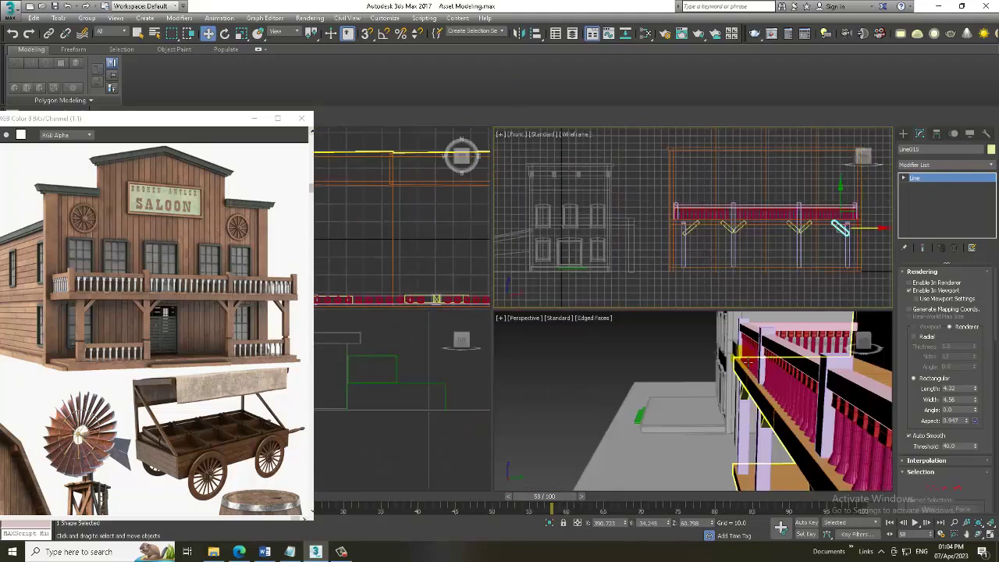
key(alt+w)
alt+middle_drag(707, 380, 742, 334)
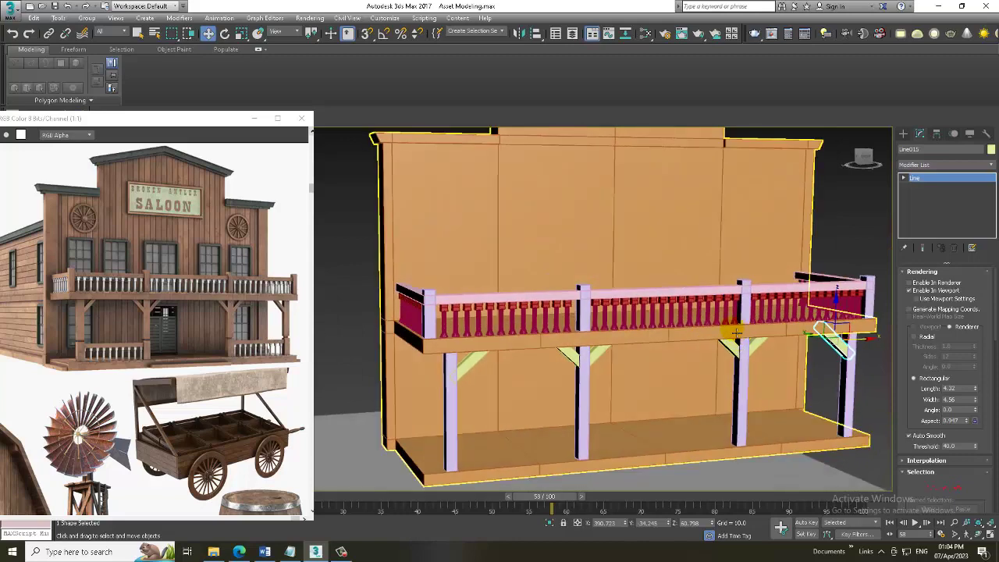
middle_drag(336, 300, 336, 367)
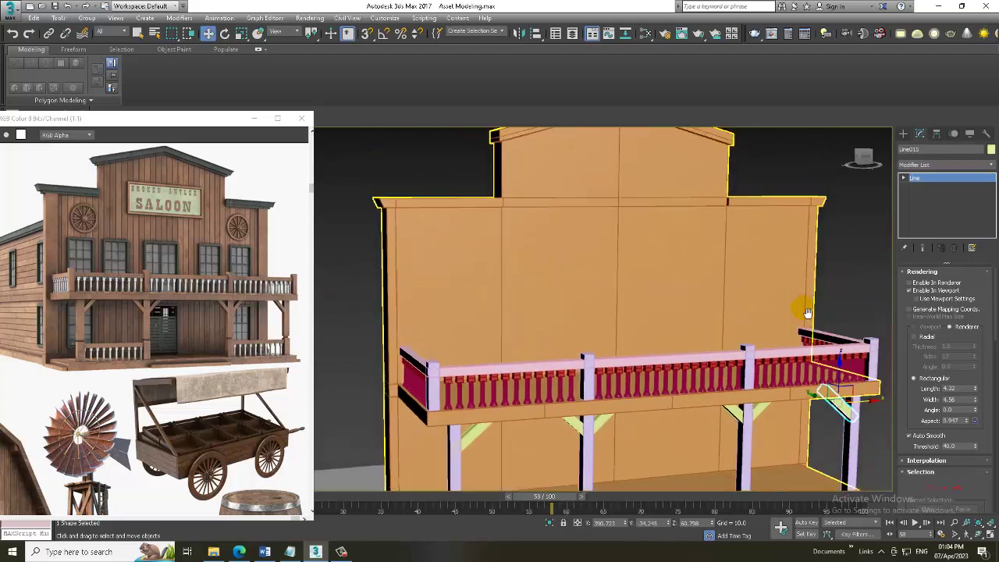
Draw a window rectangle on the upper wall in Front view.
click(903, 135)
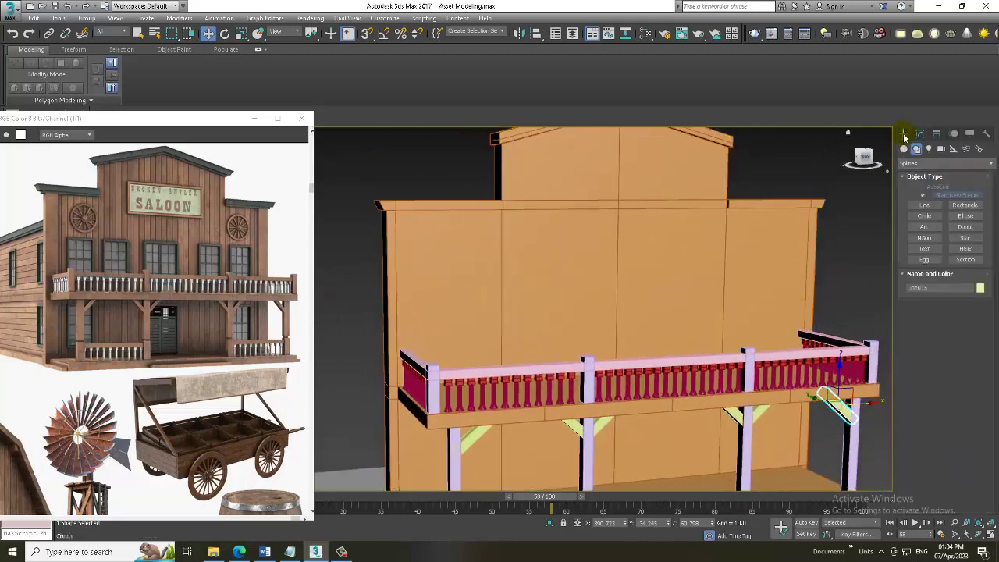
click(965, 205)
key(alt+w)
key(alt+w)
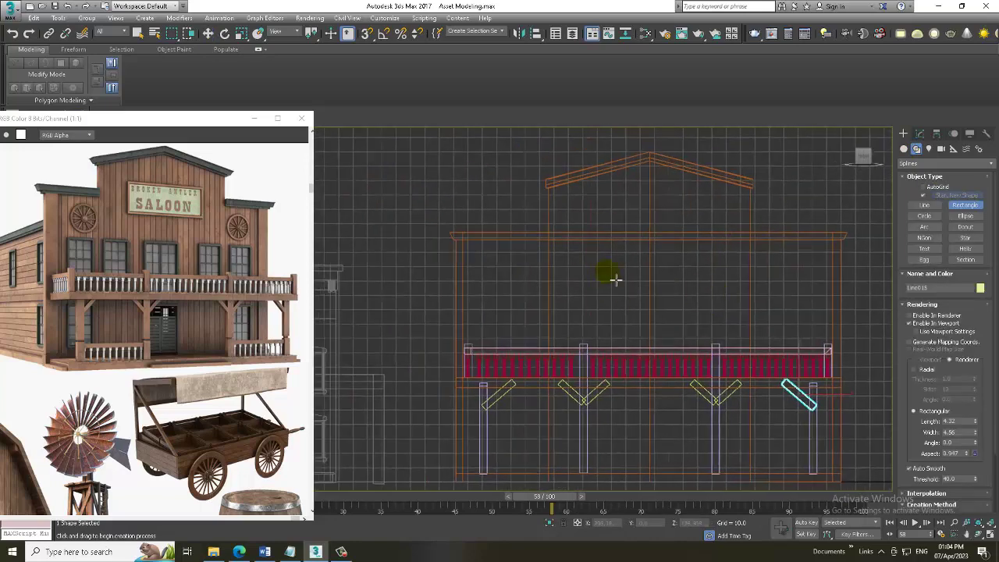
scroll(550, 252, up, 2)
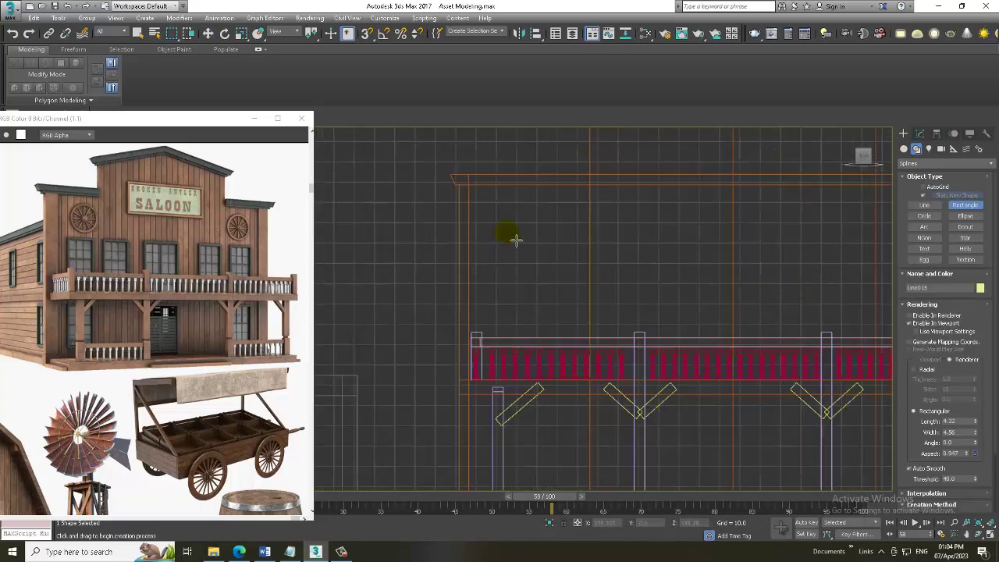
drag(504, 229, 574, 326)
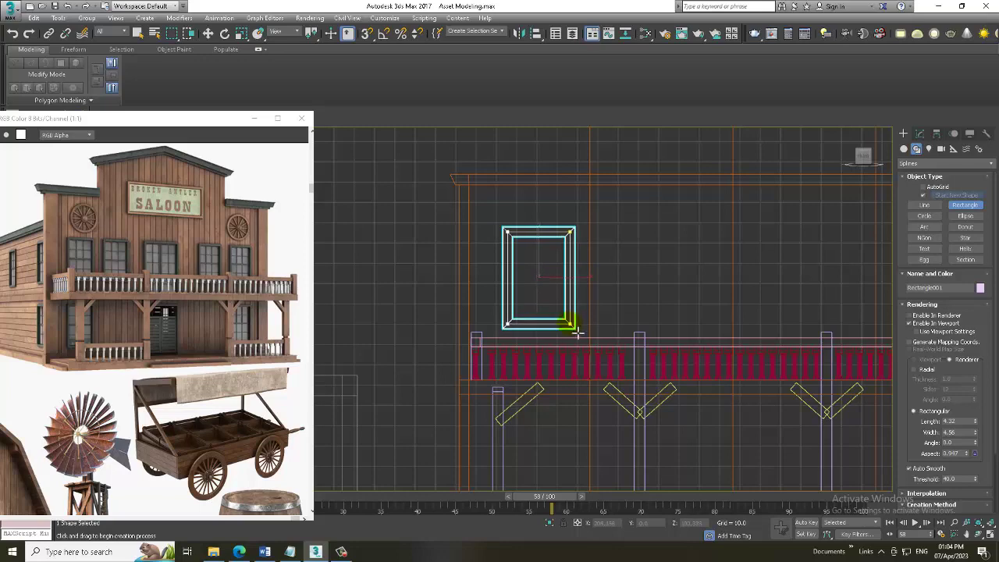
right_click(572, 322)
key(alt+w)
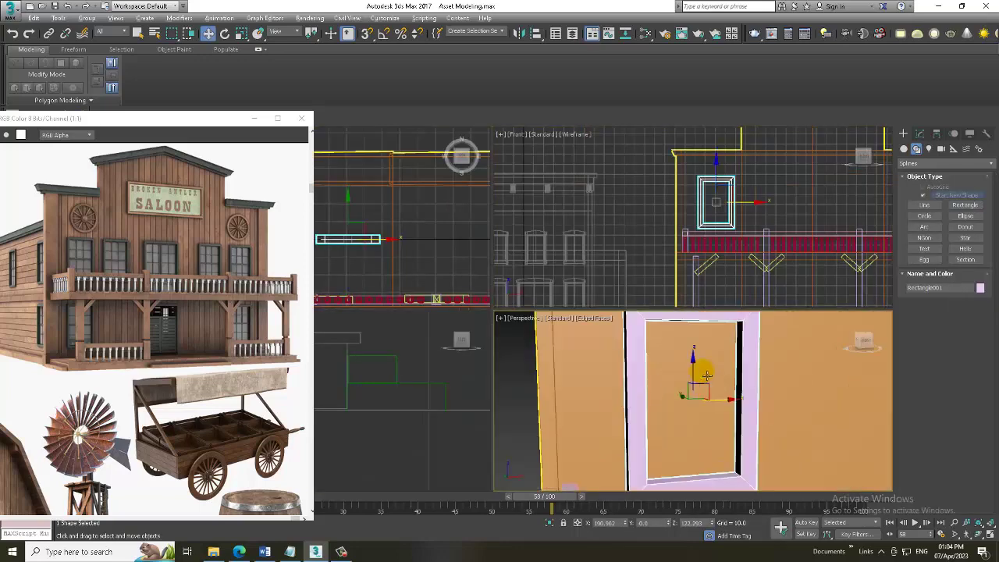
key(alt+w)
Set the rectangle's rendered profile to length 3.32 and width 1.762.
click(918, 134)
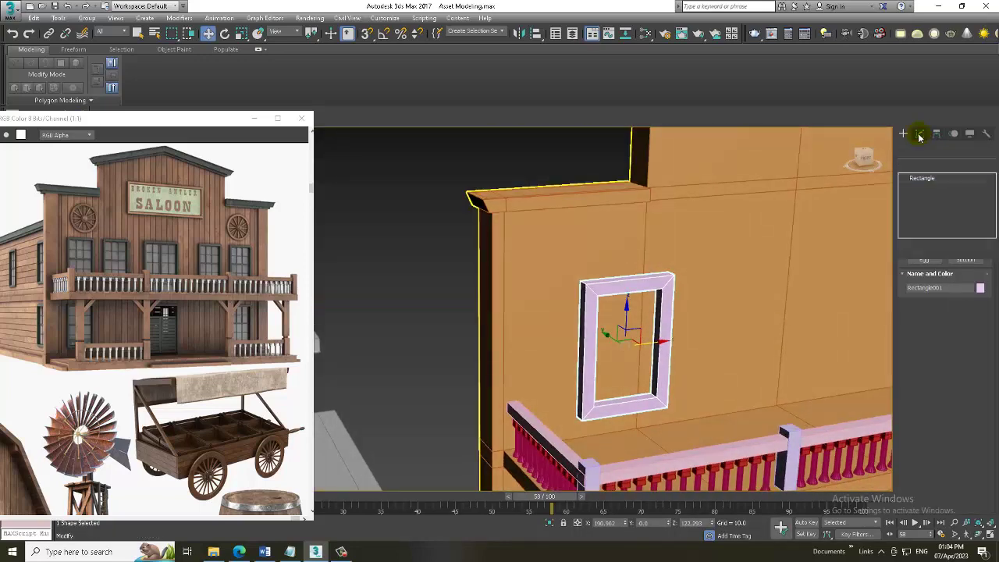
drag(975, 389, 981, 419)
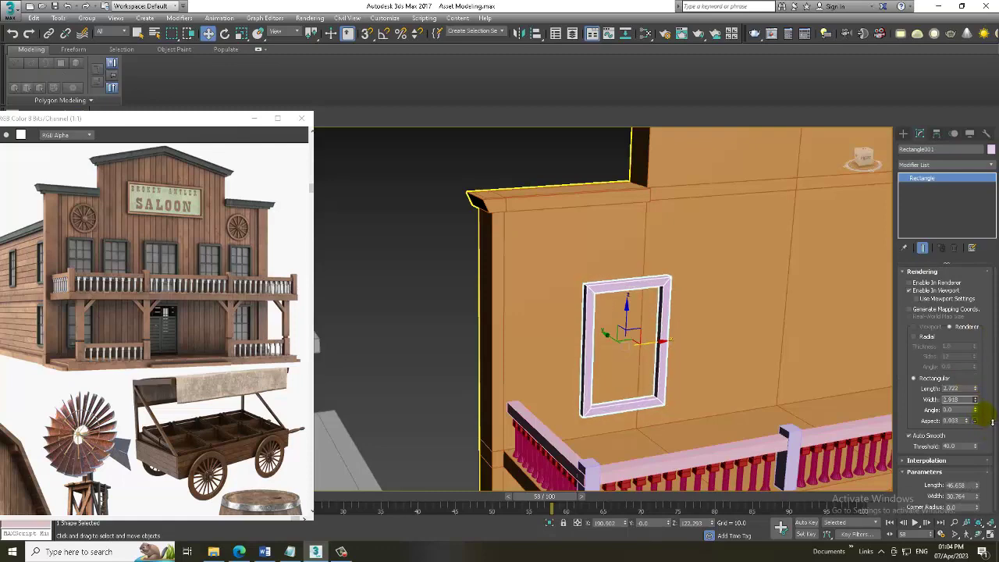
alt+middle_drag(800, 381, 788, 369)
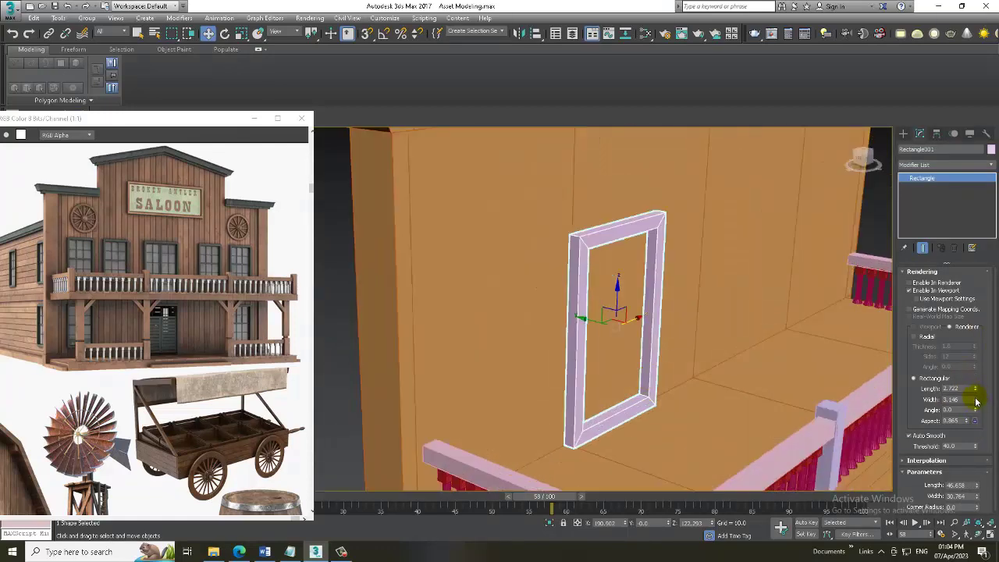
drag(976, 401, 980, 414)
alt+middle_drag(881, 382, 811, 354)
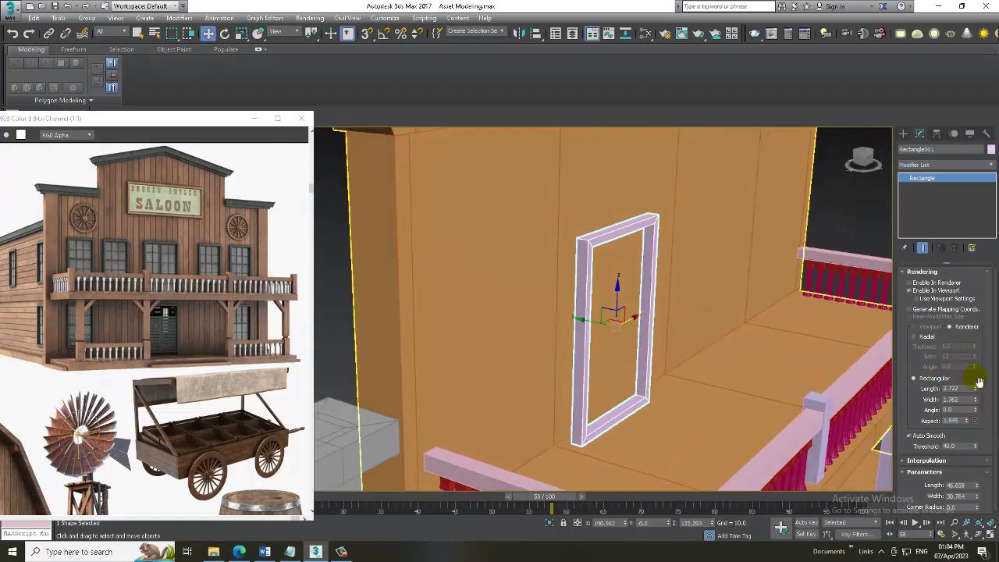
drag(975, 390, 975, 381)
Move the window frame left along the upper wall.
alt+middle_drag(703, 343, 576, 335)
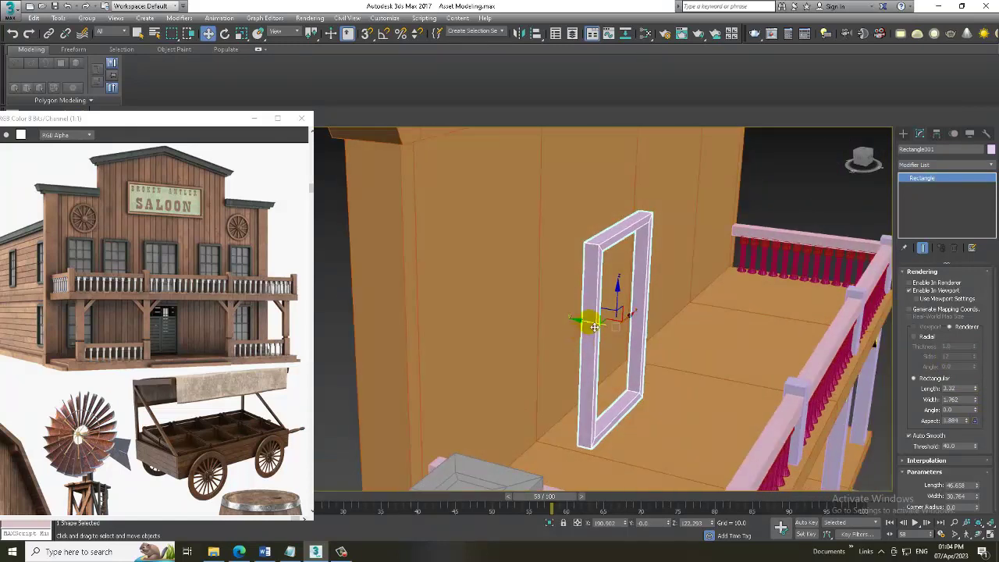
drag(586, 319, 473, 314)
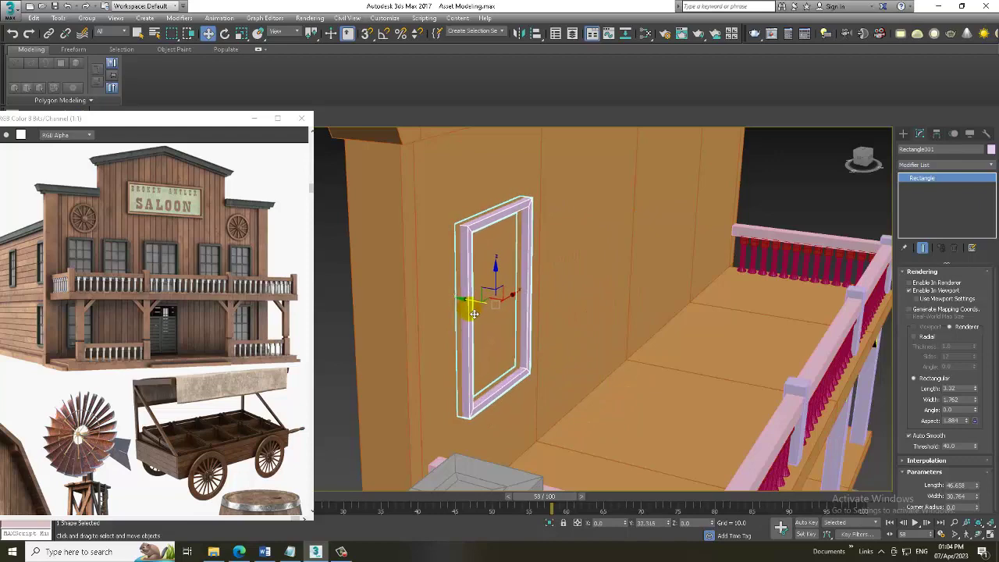
key(alt+w)
key(alt+w)
scroll(554, 301, up, 4)
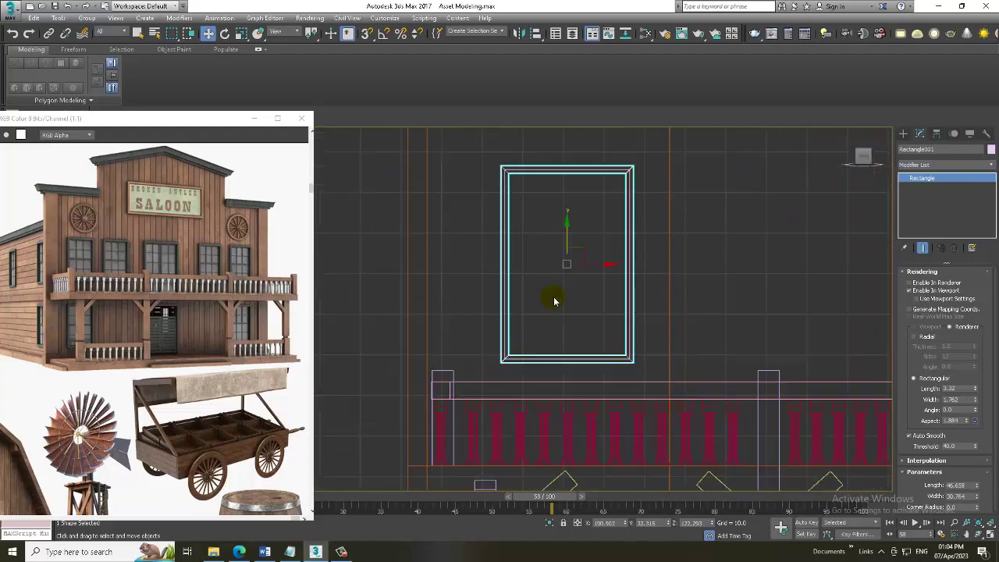
Draw a thin box over the window frame in Front view.
click(903, 134)
click(905, 148)
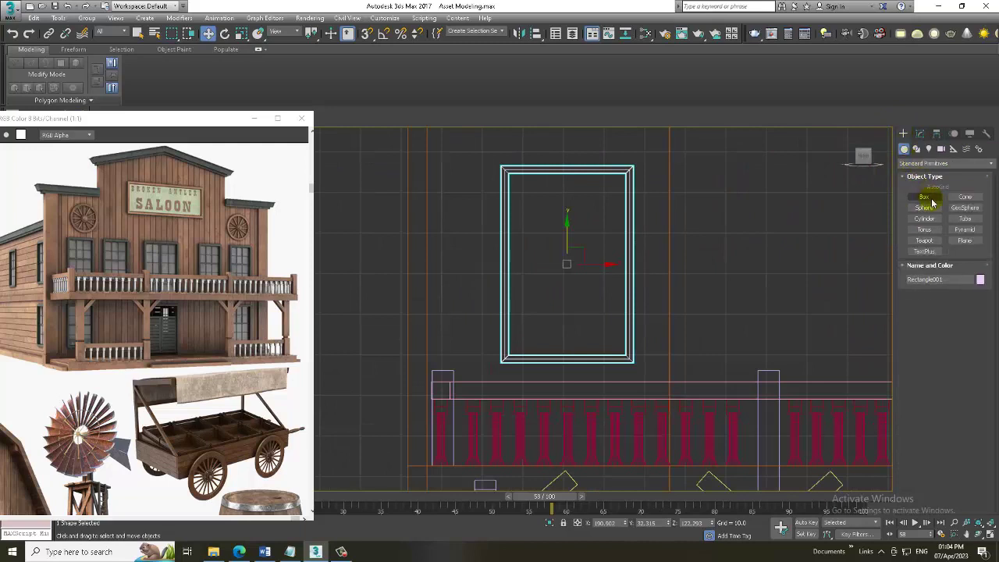
click(924, 196)
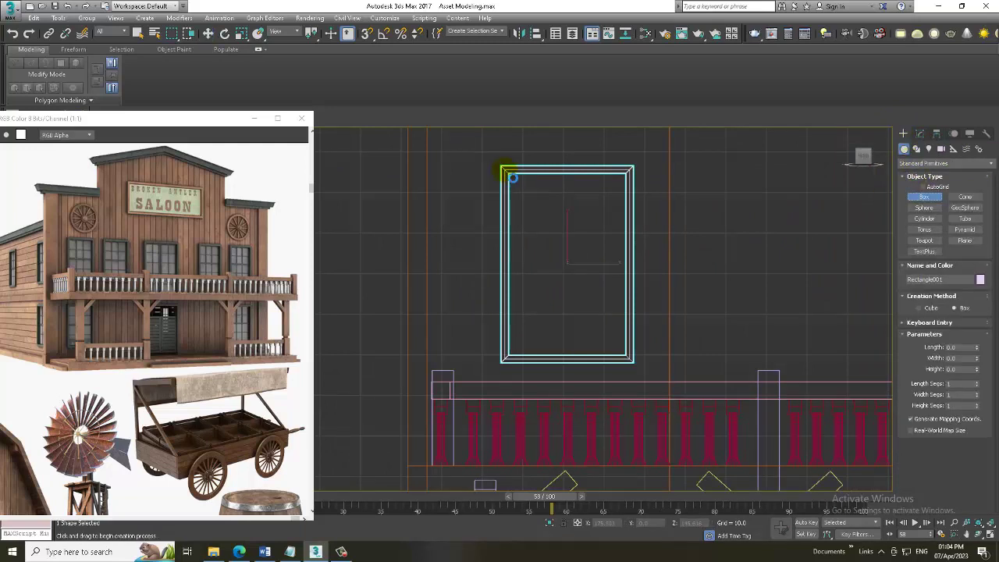
drag(512, 178, 637, 365)
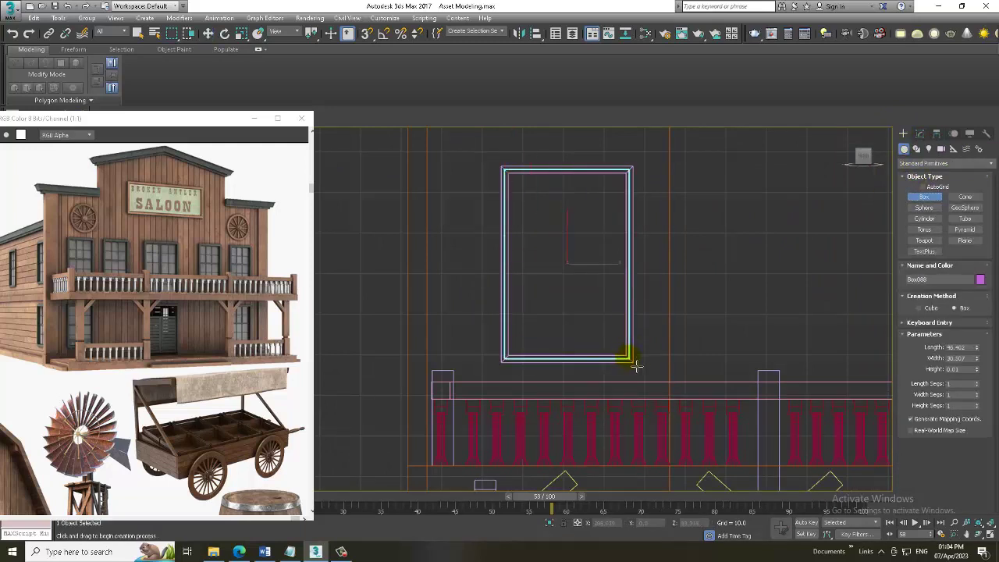
click(635, 363)
Slide the box back into the window frame as its pane in Perspective.
key(alt+w)
key(alt+w)
key(w)
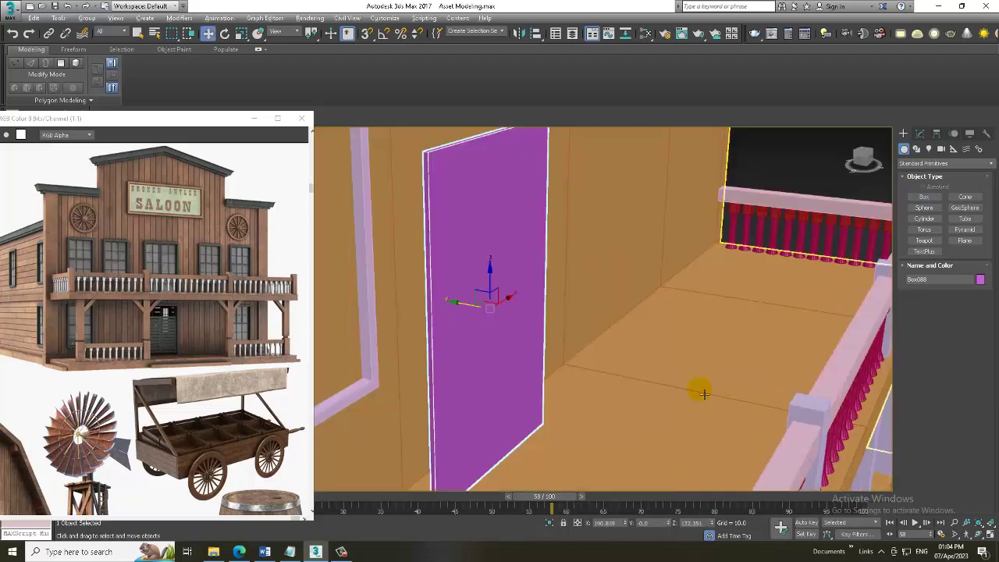
alt+middle_drag(593, 336, 624, 331)
scroll(624, 331, up, 3)
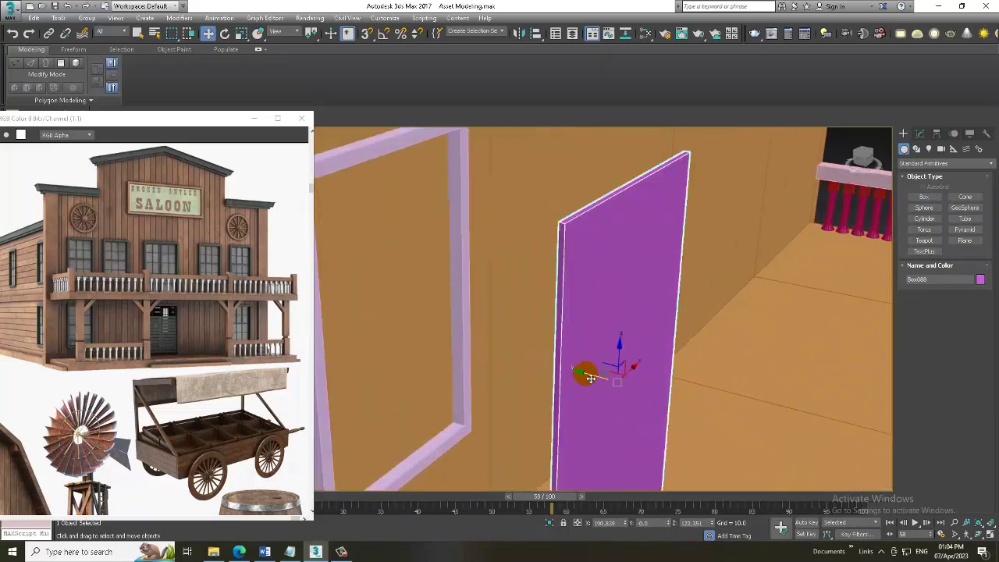
drag(591, 379, 362, 346)
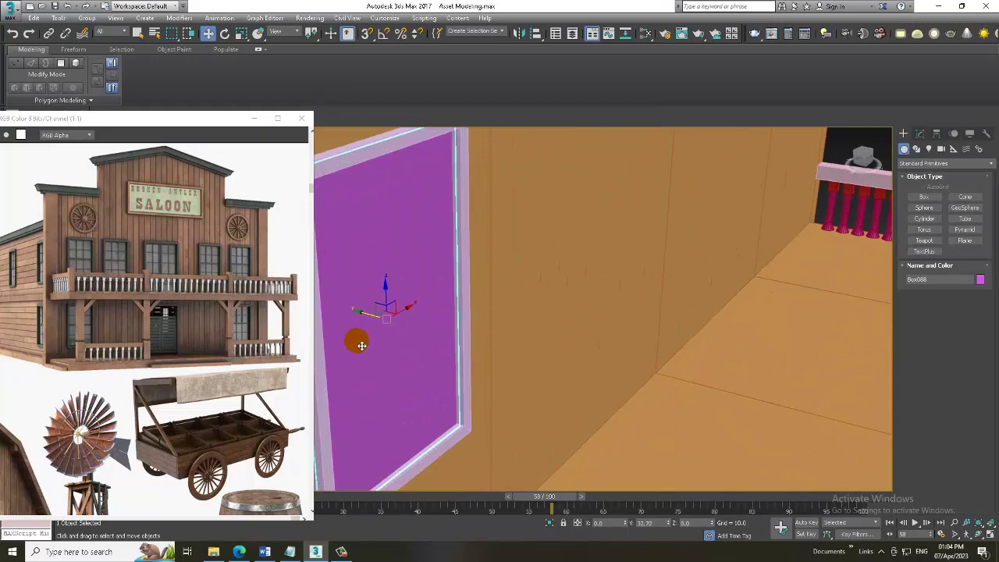
key(alt+w)
key(alt+w)
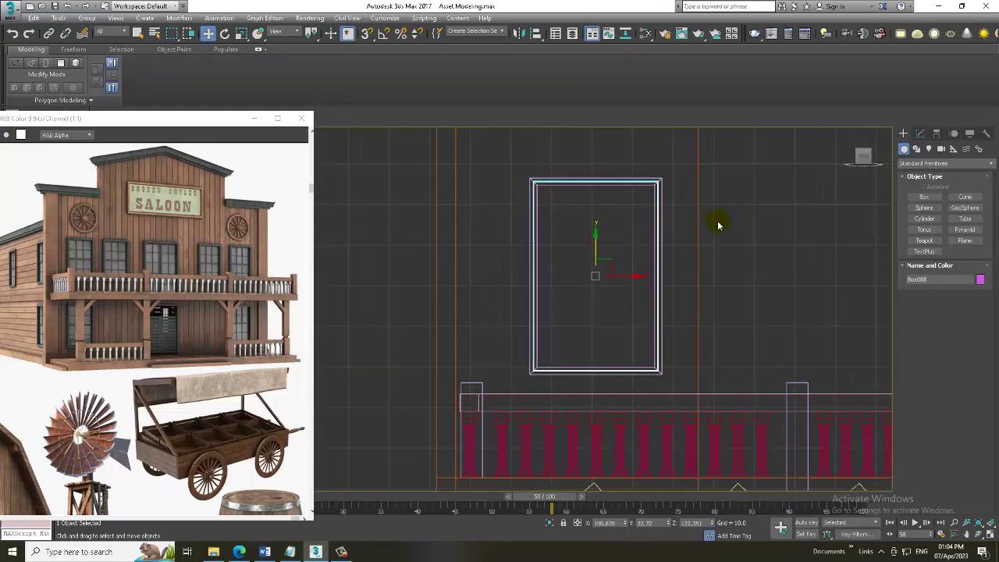
Convert the window box to an editable poly and connect new vertical edges across it.
right_click(609, 181)
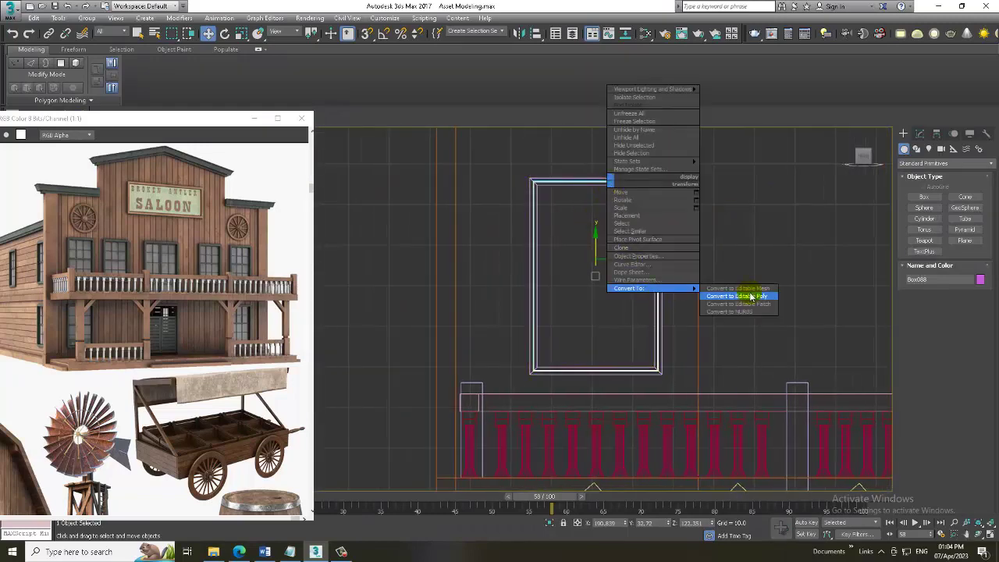
click(743, 291)
key(2)
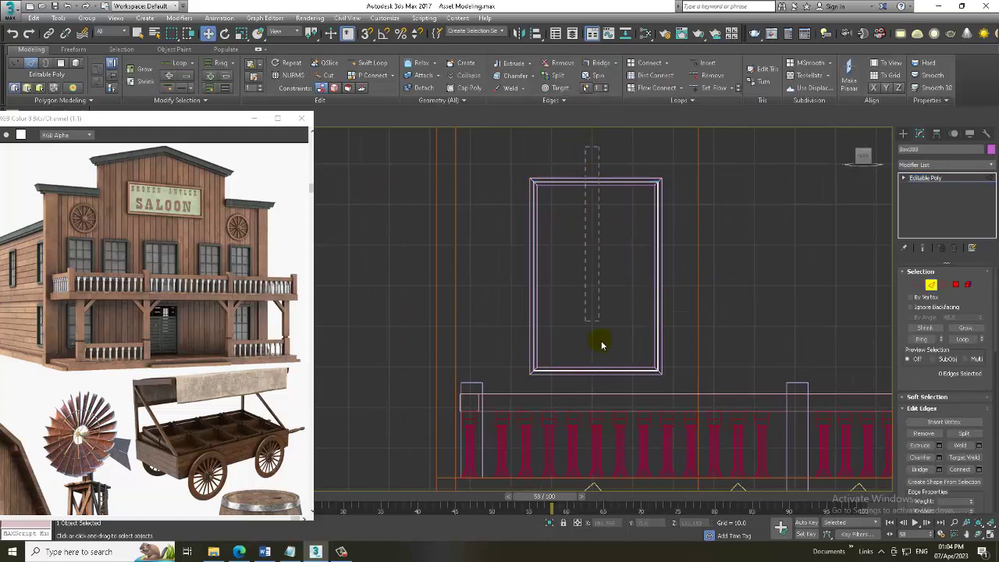
click(975, 468)
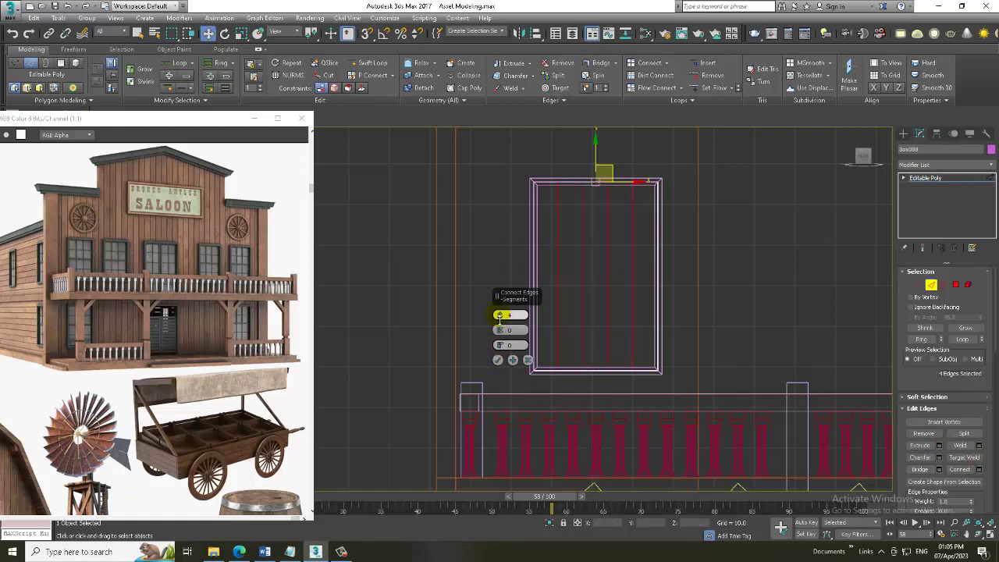
click(497, 360)
Scale each pair of inner vertex columns together into narrow doubled vertical mullions.
key(1)
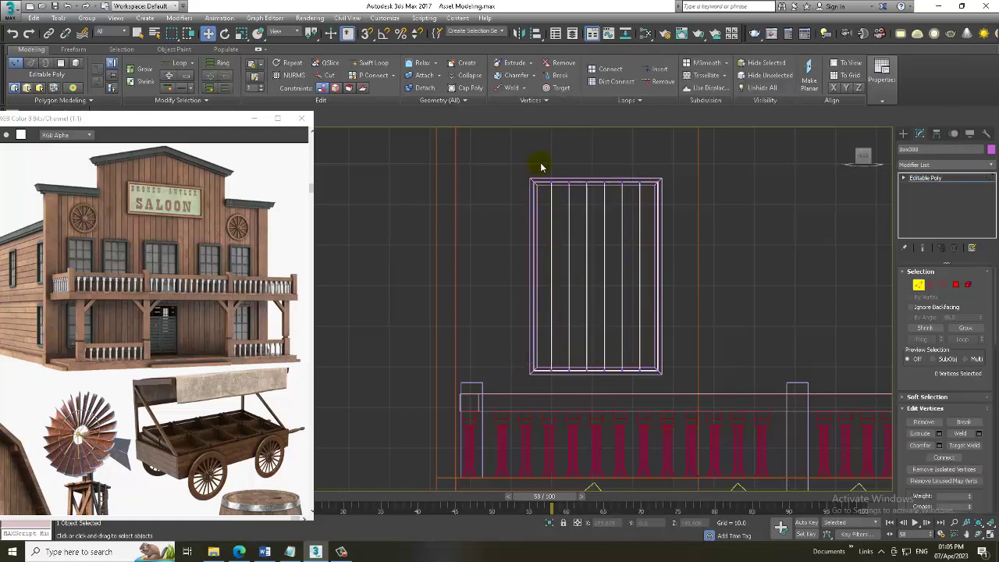
drag(575, 407, 576, 405)
key(r)
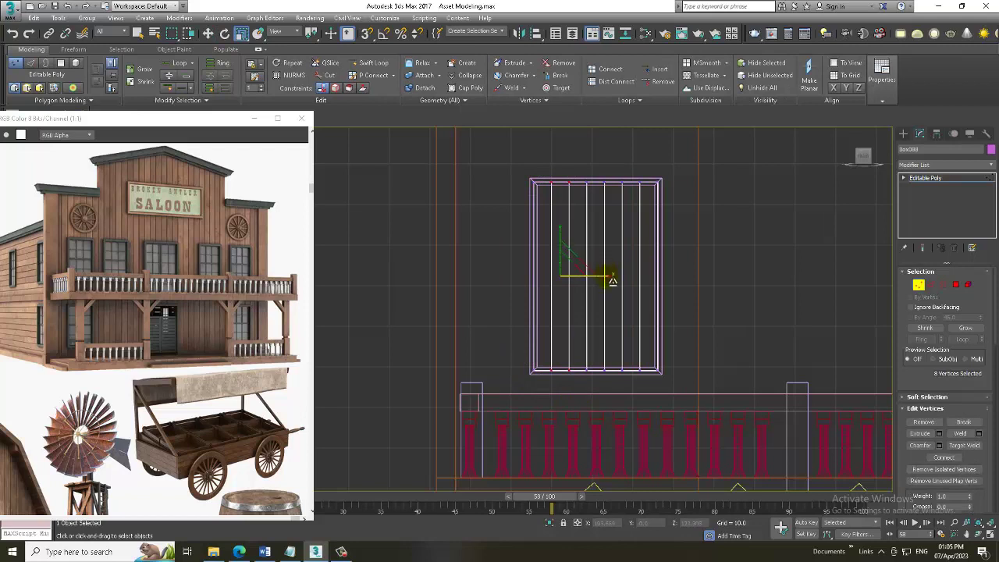
drag(606, 278, 414, 283)
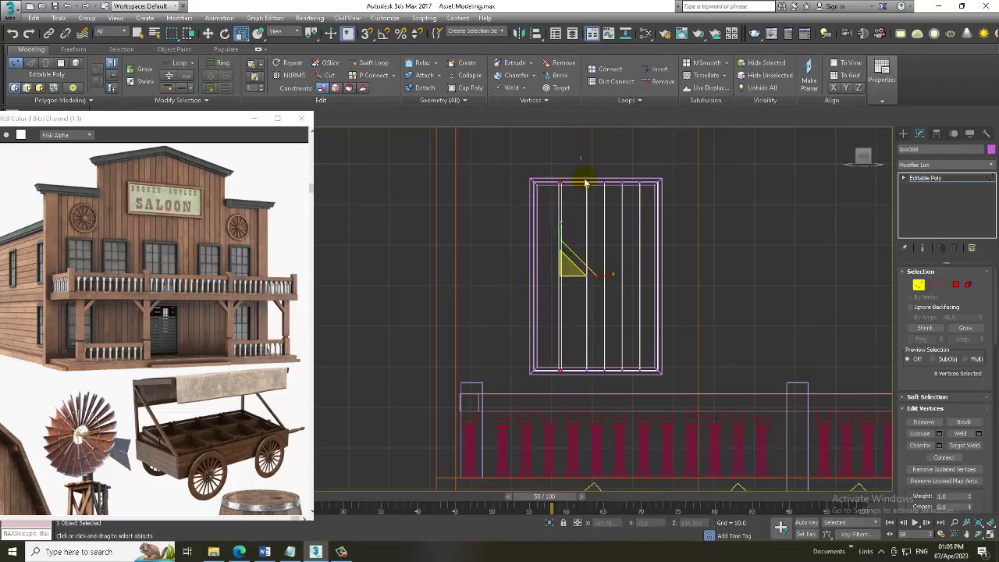
drag(613, 405, 612, 404)
drag(643, 278, 422, 279)
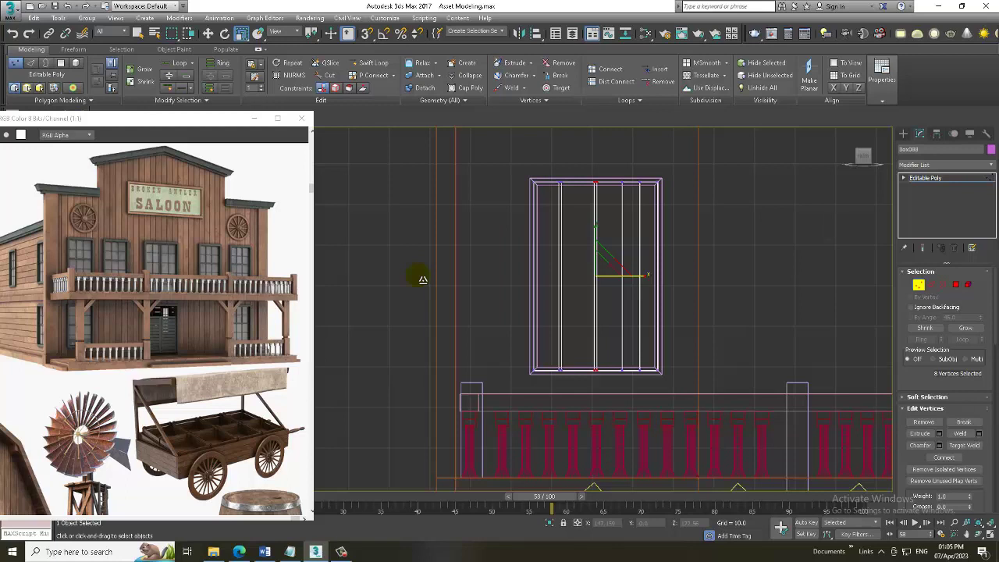
drag(646, 415, 637, 406)
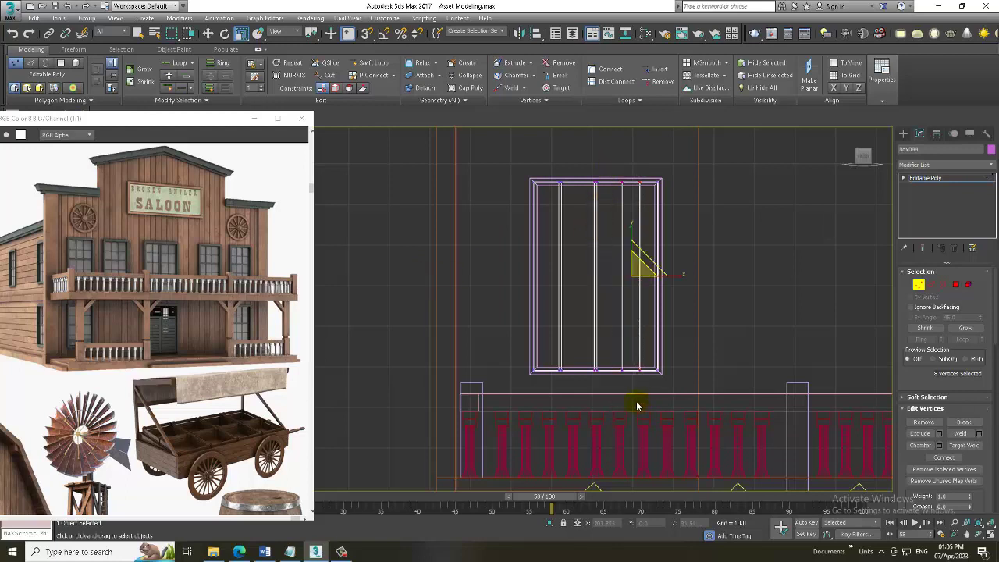
drag(676, 278, 381, 281)
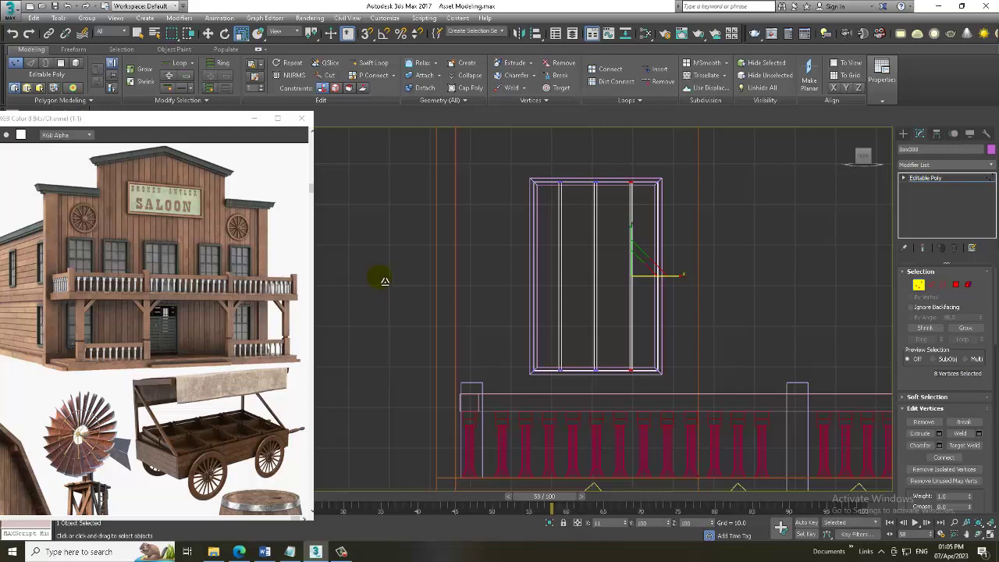
Select the pane's vertical edges and connect horizontal edges across them.
key(w)
middle_drag(715, 269, 708, 272)
key(2)
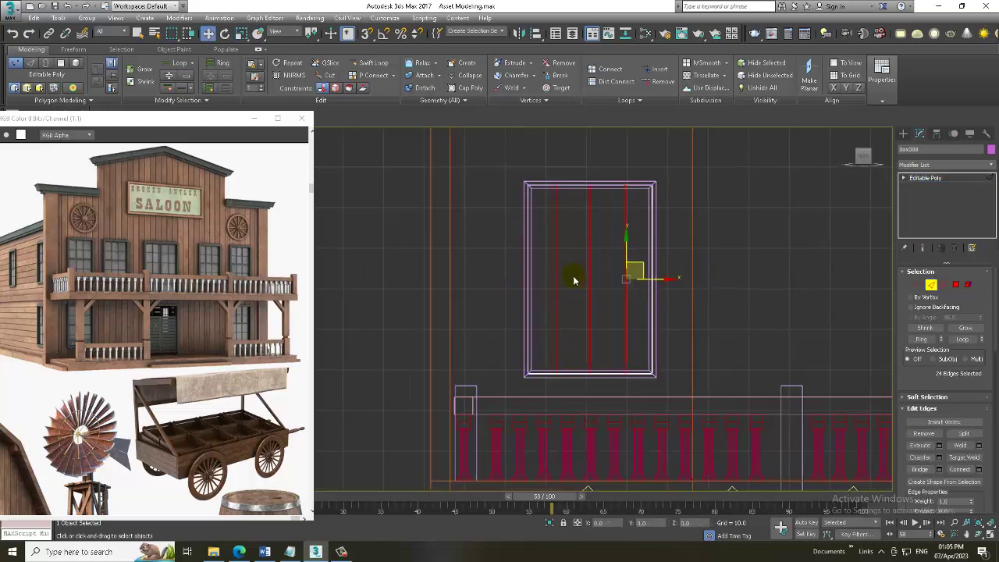
drag(468, 241, 779, 283)
click(979, 469)
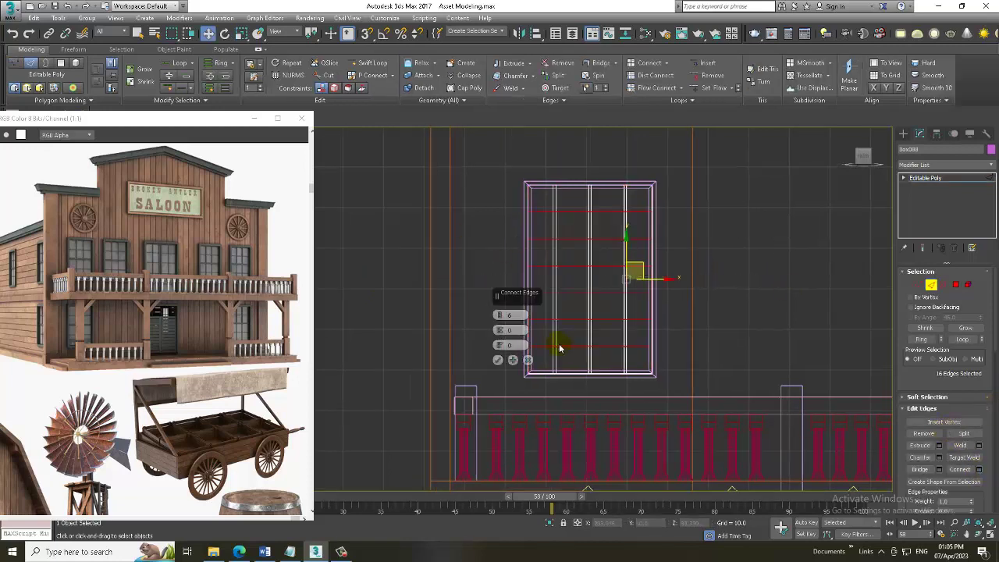
click(498, 360)
Scale the upper two pairs of vertex rows into narrow horizontal muntins.
key(1)
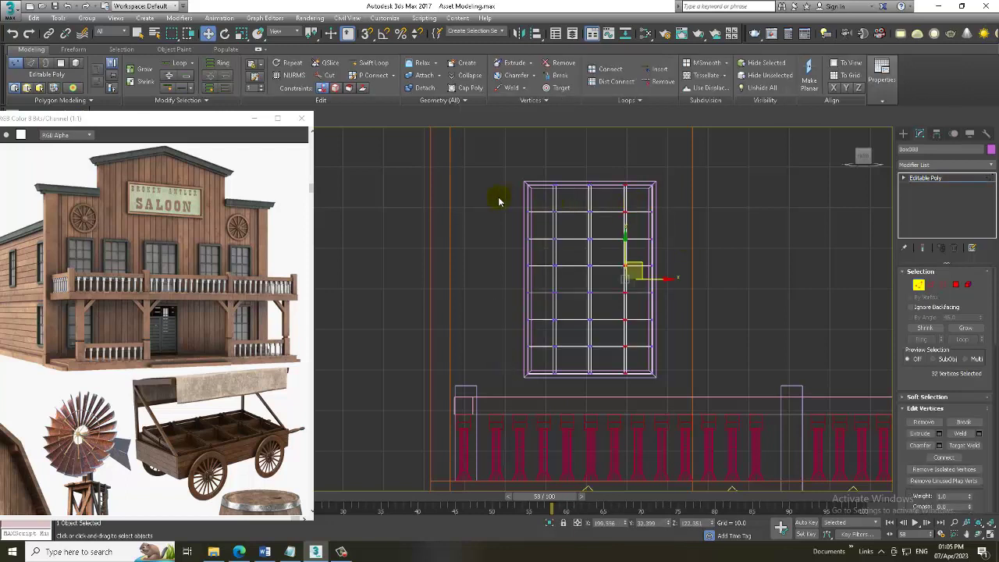
drag(732, 259, 730, 258)
key(r)
drag(591, 179, 630, 273)
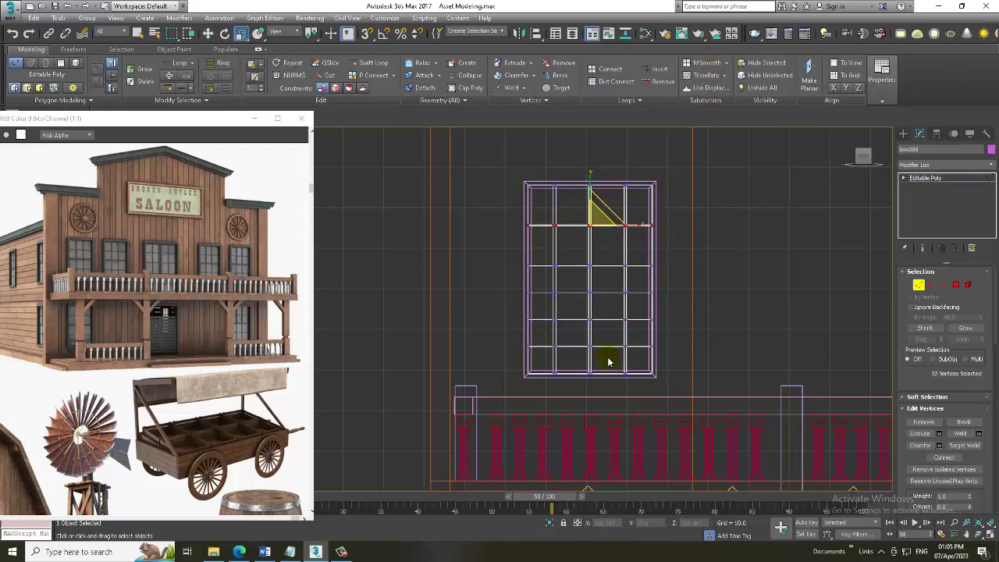
drag(705, 306, 704, 308)
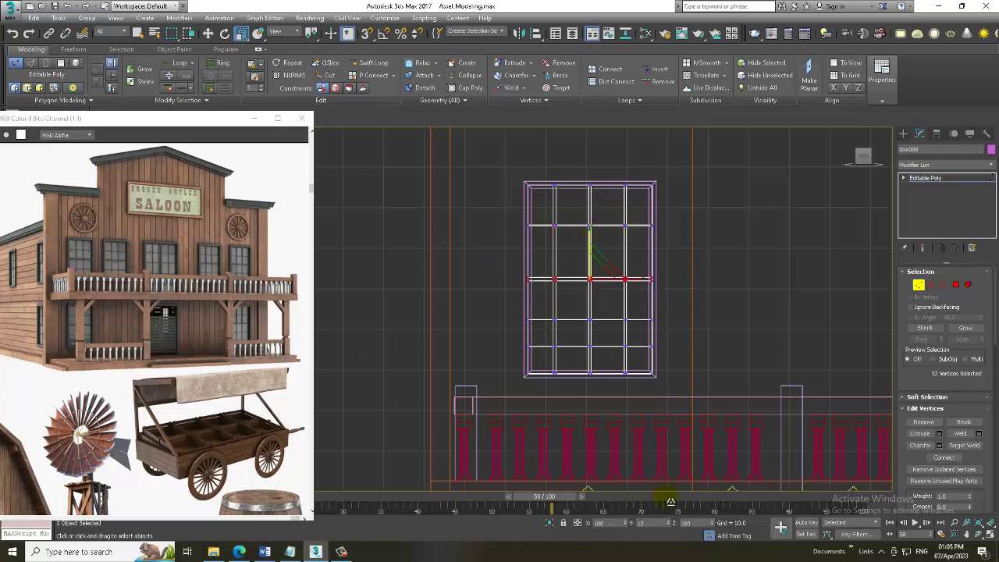
drag(597, 261, 526, 334)
Nudge the upper muntin rows into place and pinch the lower row pair into a muntin.
key(w)
drag(595, 249, 596, 244)
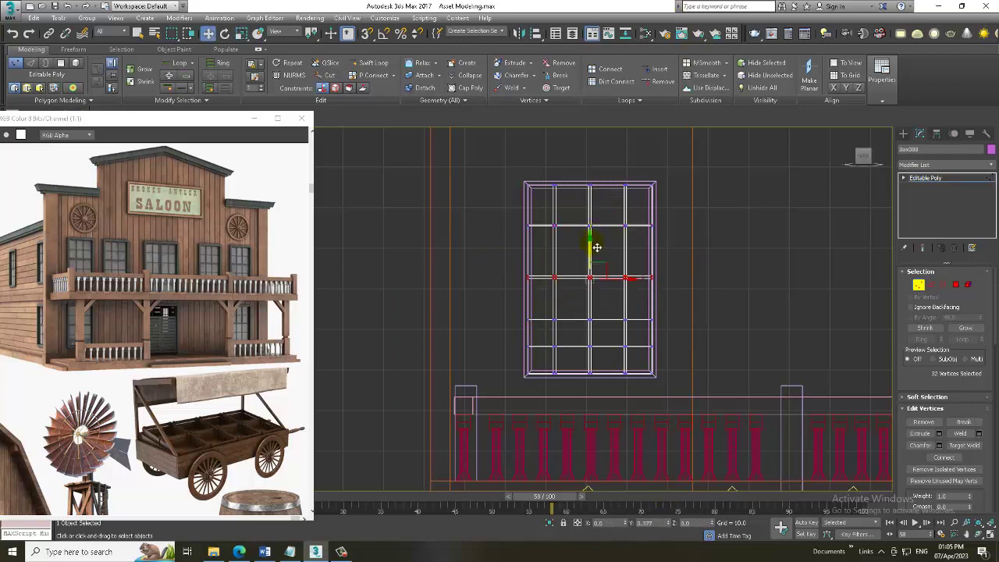
drag(480, 207, 652, 231)
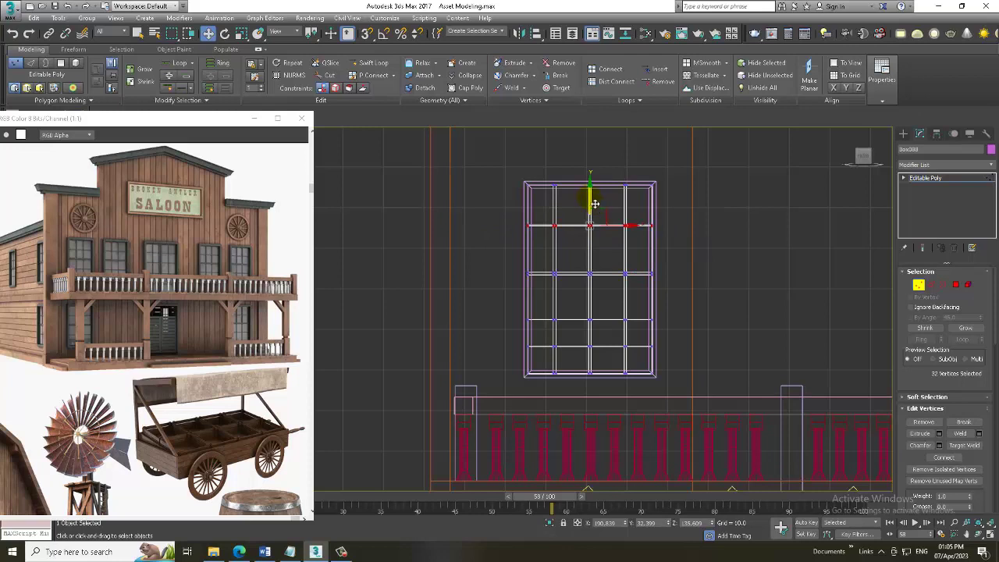
drag(594, 204, 593, 210)
drag(689, 362, 687, 360)
key(r)
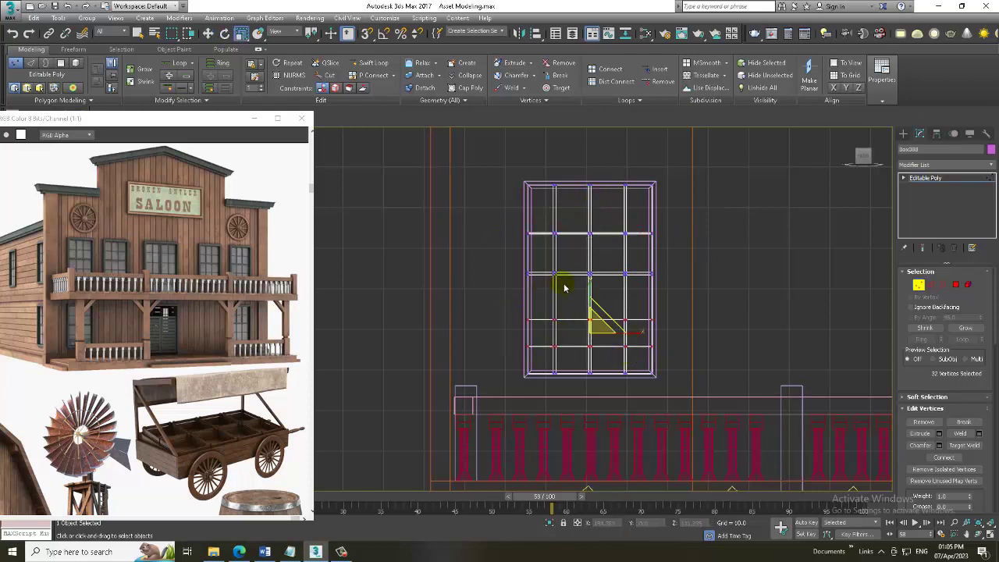
drag(587, 288, 633, 414)
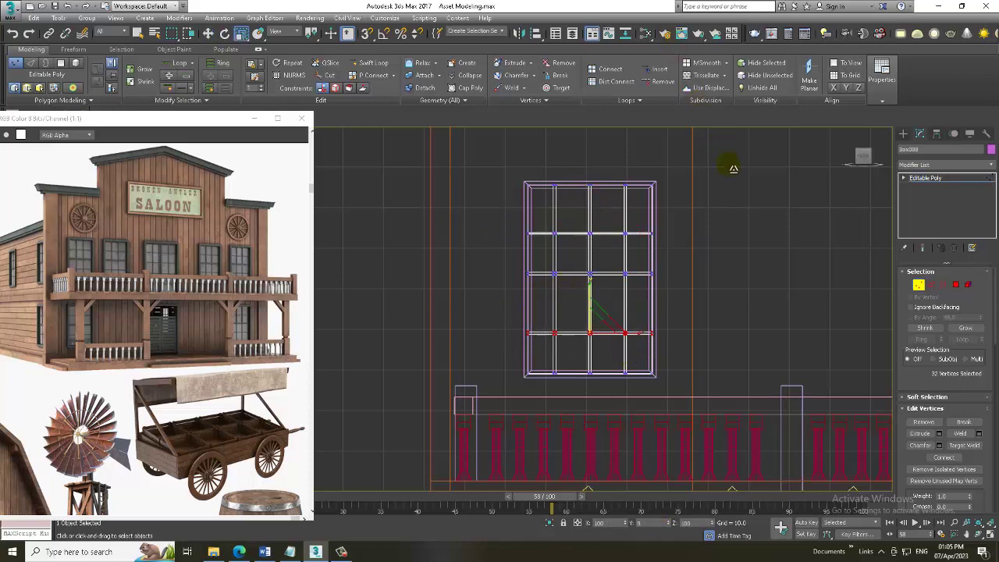
Move the middle muntin down for even spacing and check the grid in perspective.
key(w)
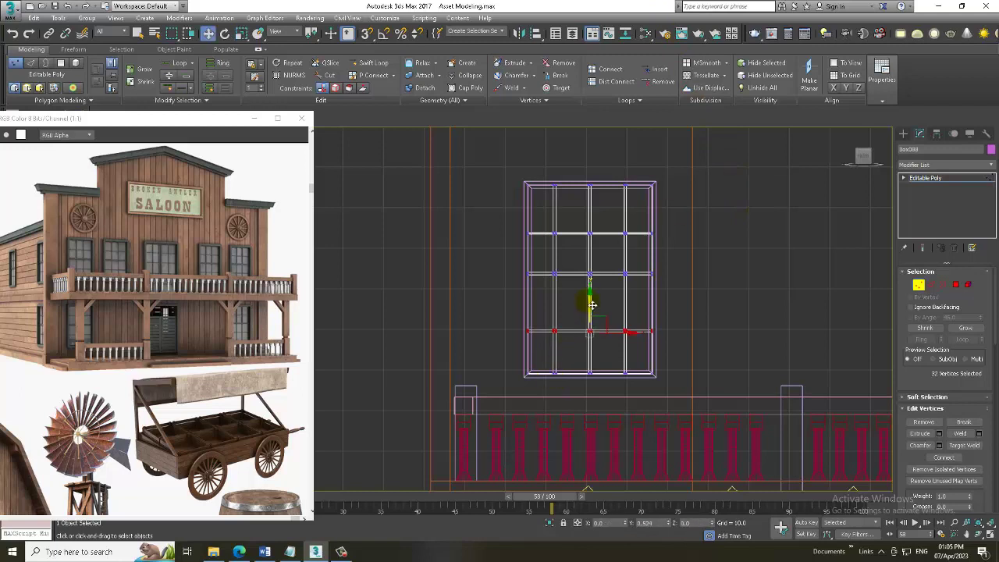
drag(726, 303, 726, 302)
drag(590, 248, 598, 257)
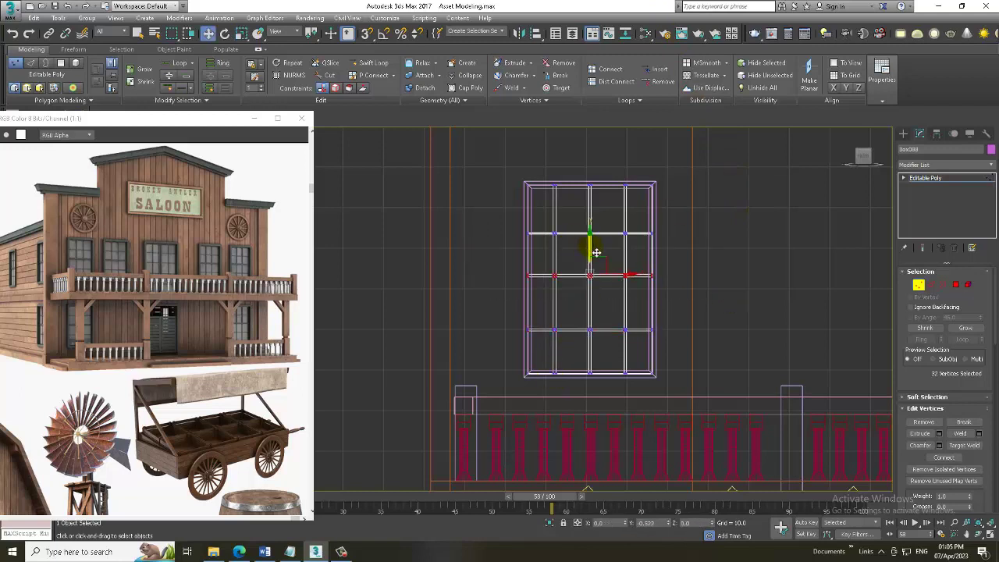
drag(485, 225, 625, 227)
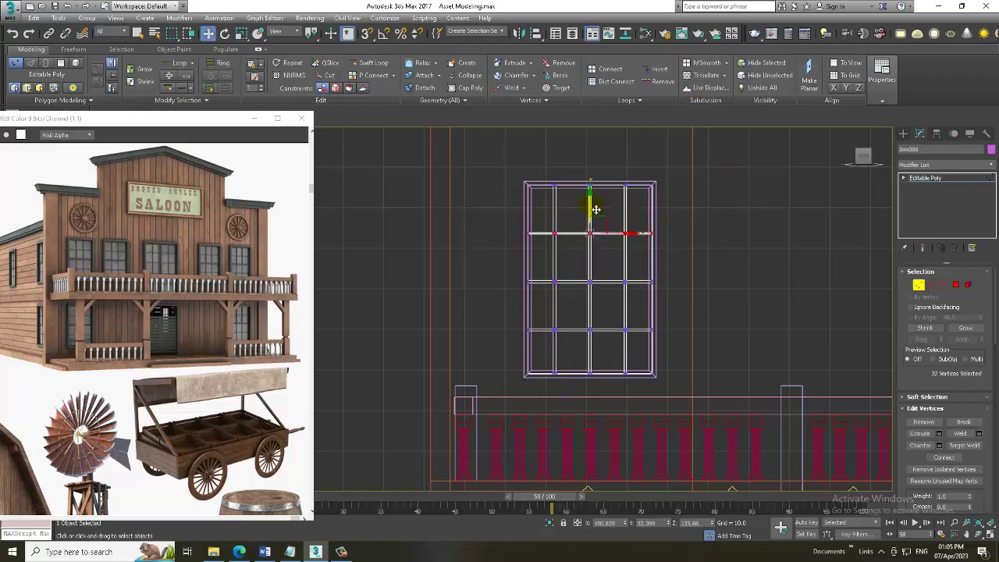
key(alt+w)
scroll(695, 368, up, 3)
key(alt+w)
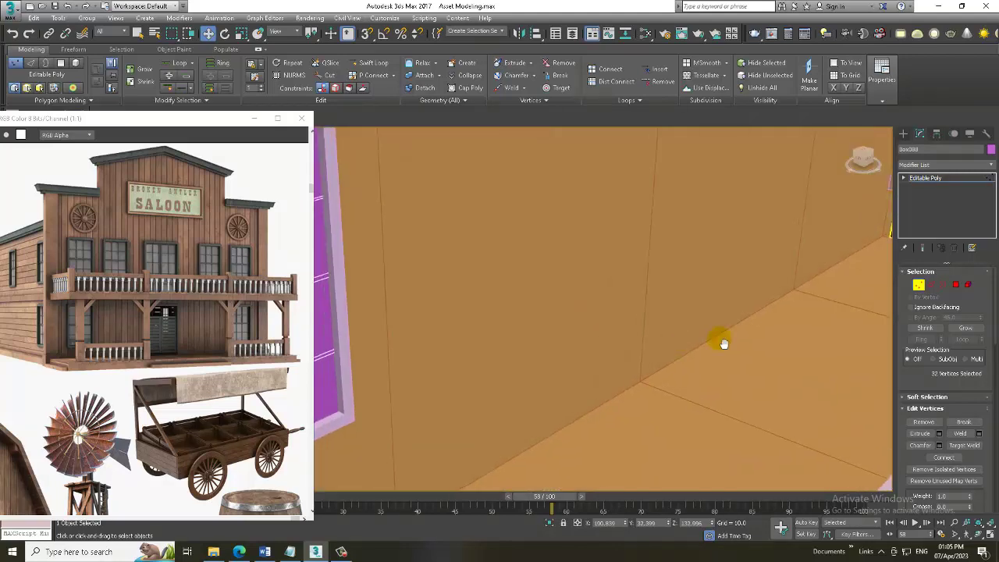
scroll(724, 344, down, 3)
mouse_move(708, 307)
alt+middle_down()
mouse_move(643, 292)
mouse_move(655, 300)
alt+middle_up()
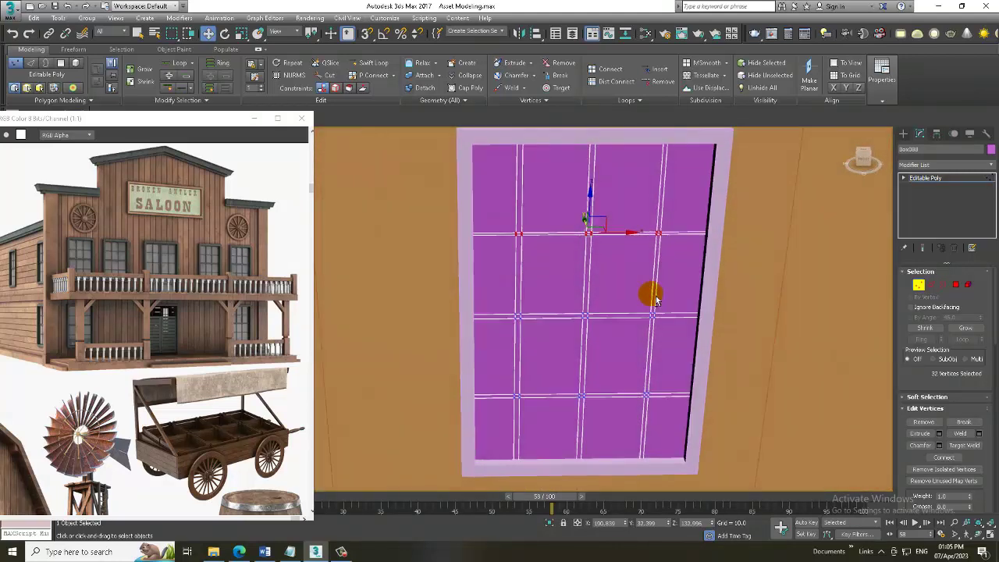
alt+middle_drag(569, 258, 560, 253)
key(alt+w)
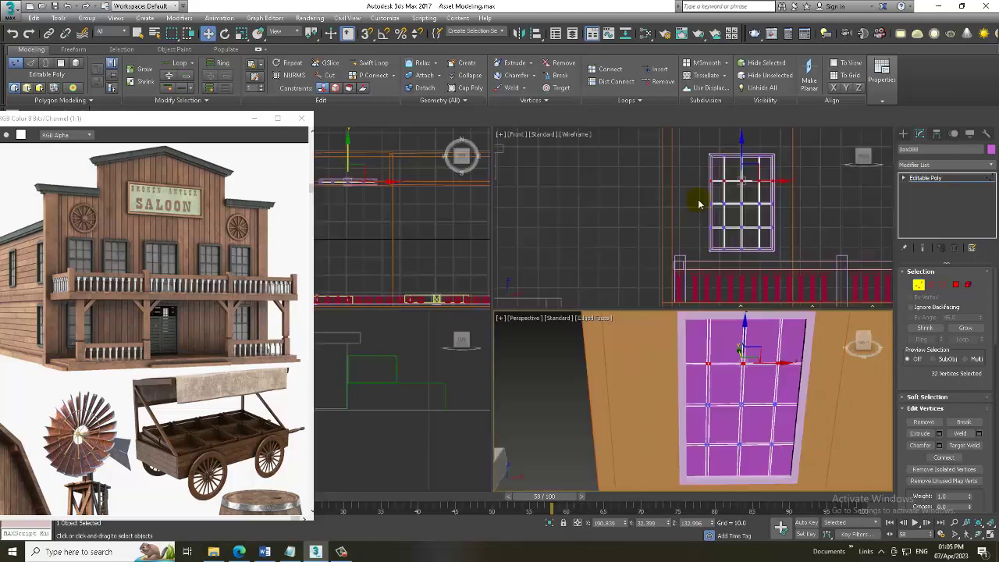
key(alt+w)
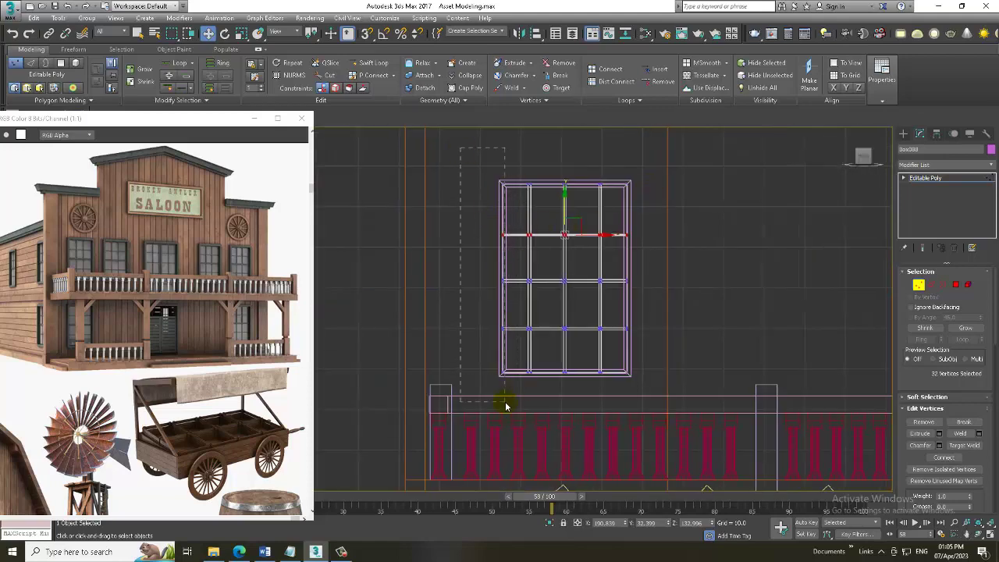
Shift the left and right vertex columns inward so the pane columns are evenly spaced.
drag(506, 405, 506, 405)
drag(531, 274, 540, 287)
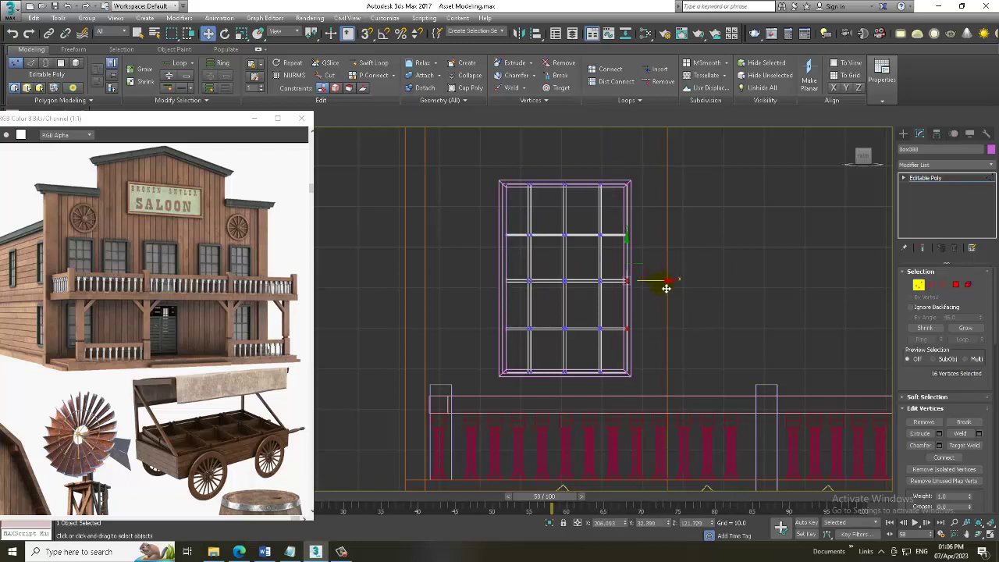
drag(666, 288, 663, 286)
key(alt+w)
key(4)
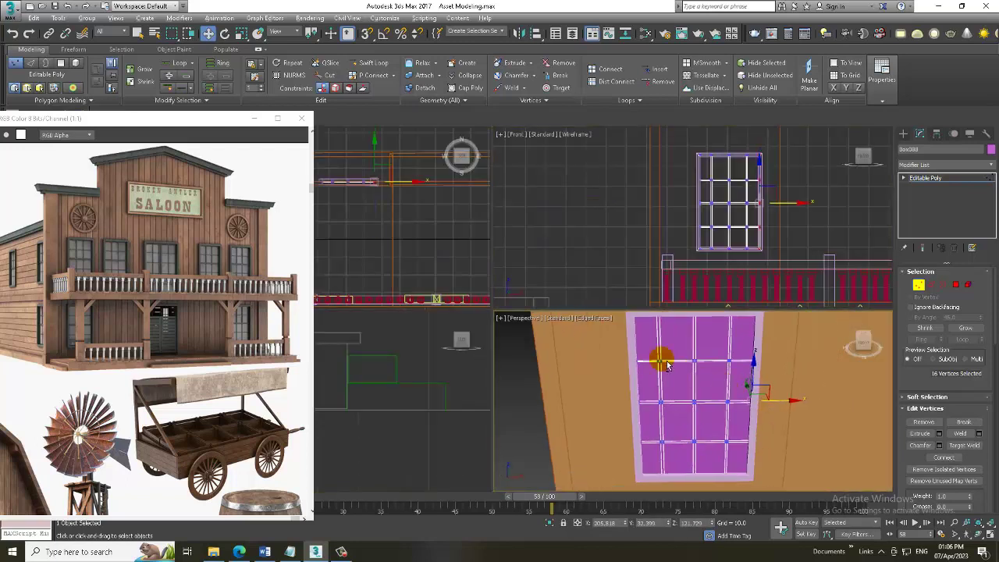
key(alt+w)
scroll(620, 305, up, 3)
Select all sixteen window panes, row by row across the four rows.
click(447, 234)
ctrl+click(507, 204)
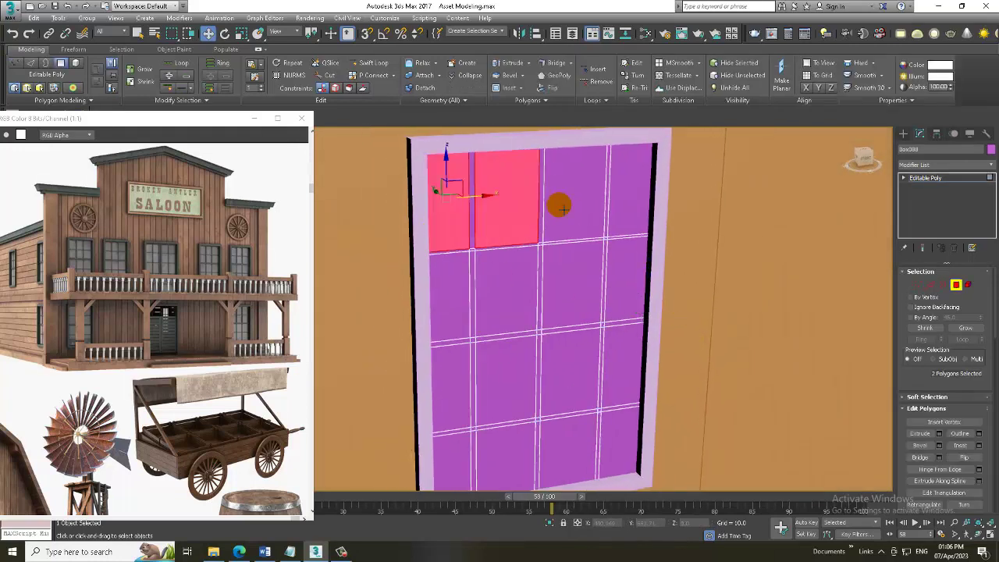
ctrl+click(573, 199)
ctrl+click(624, 195)
ctrl+click(621, 283)
ctrl+click(562, 284)
ctrl+click(500, 289)
ctrl+click(457, 287)
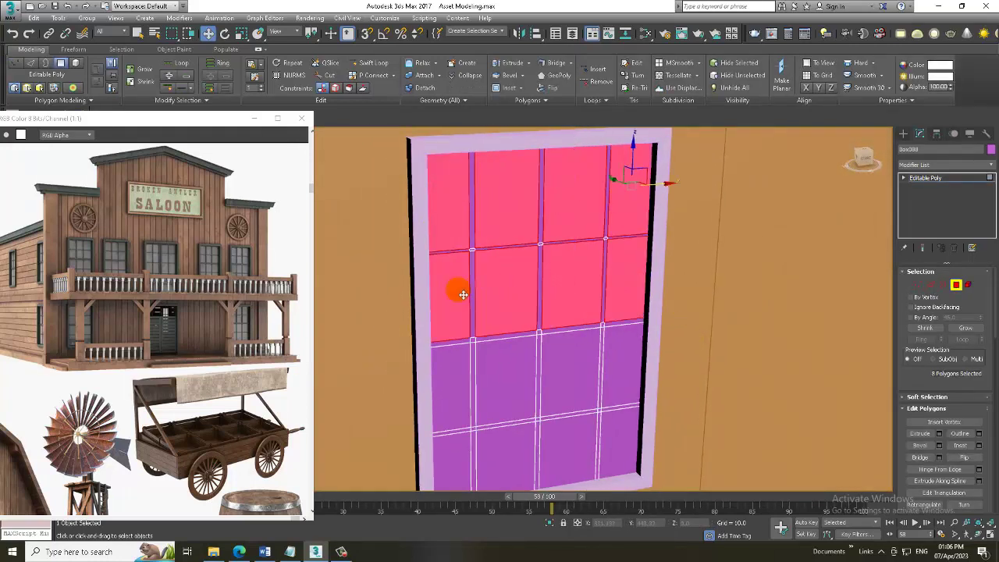
ctrl+click(456, 395)
ctrl+click(525, 379)
ctrl+click(574, 367)
ctrl+click(617, 362)
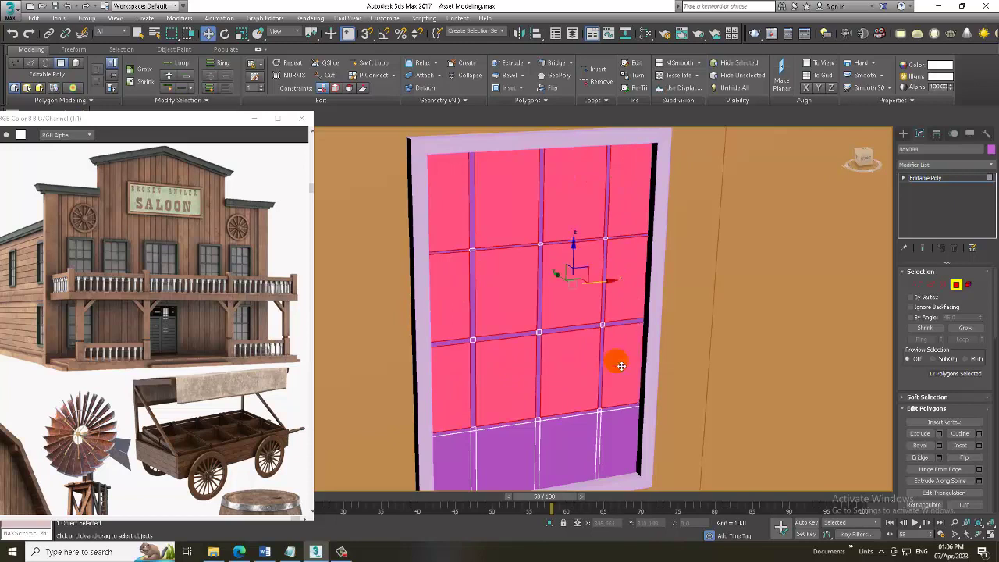
ctrl+click(613, 437)
ctrl+click(556, 454)
ctrl+click(519, 457)
ctrl+click(458, 455)
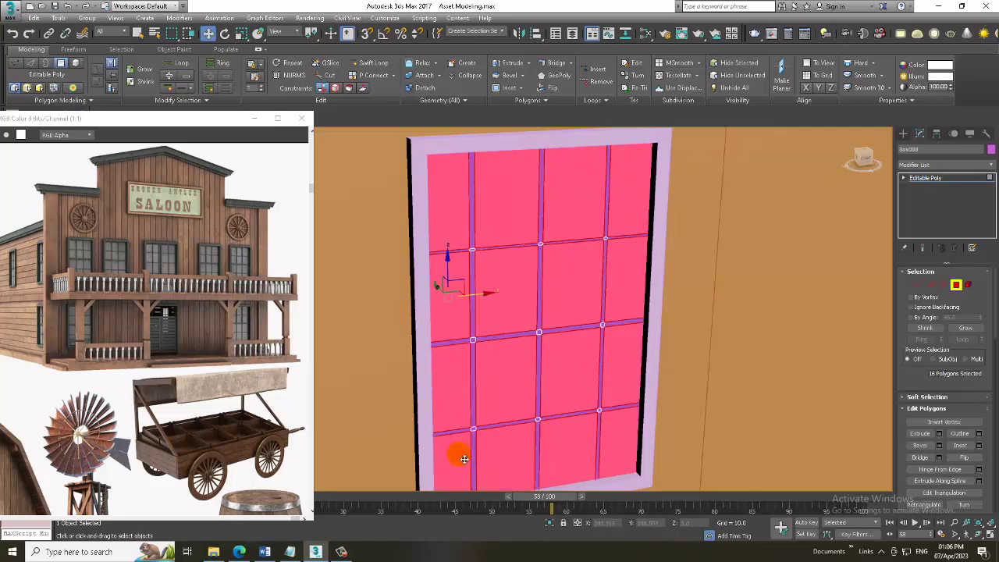
Extrude the selected panes inward with height -0.14, then exit sub-object mode.
click(981, 445)
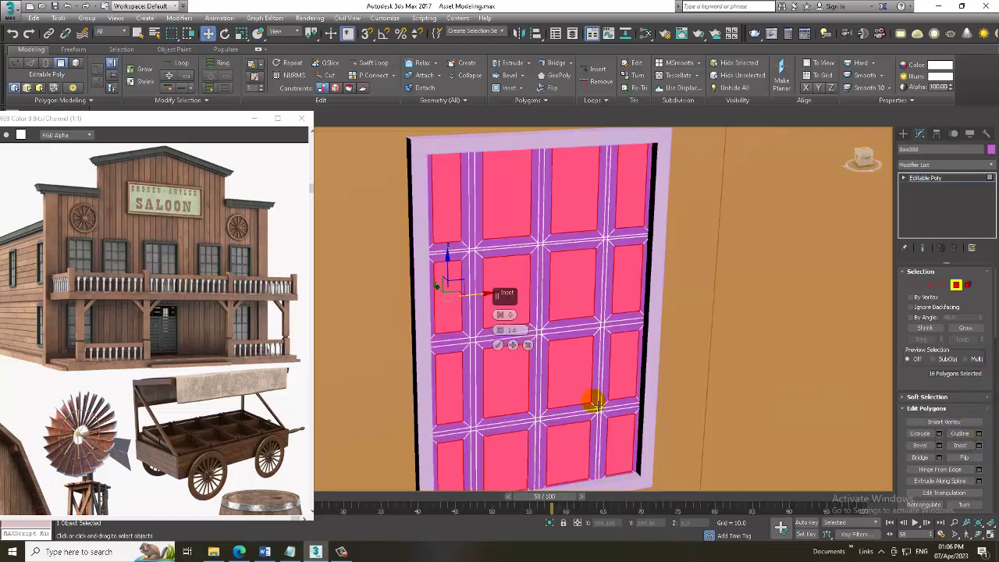
click(521, 338)
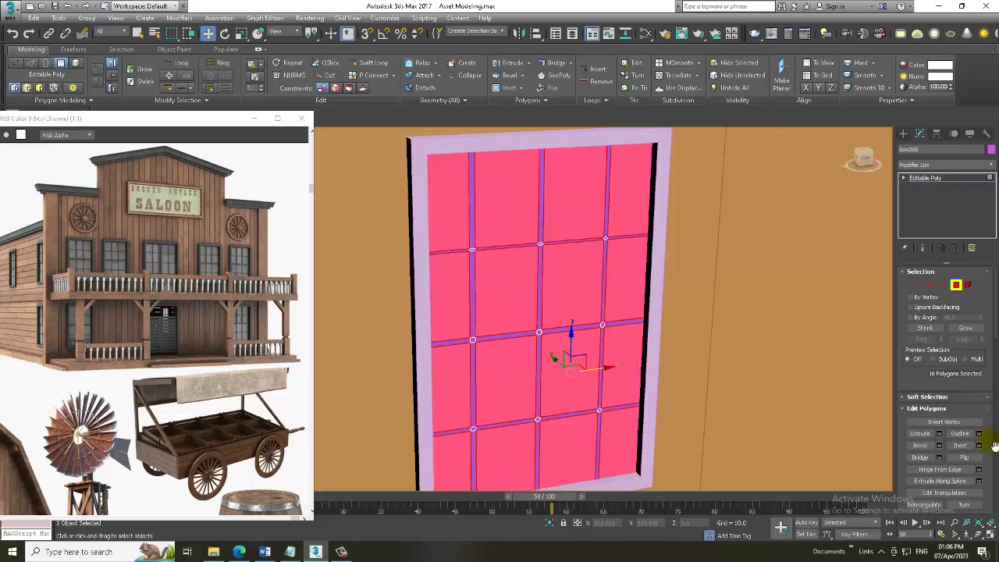
click(939, 434)
drag(500, 330, 528, 379)
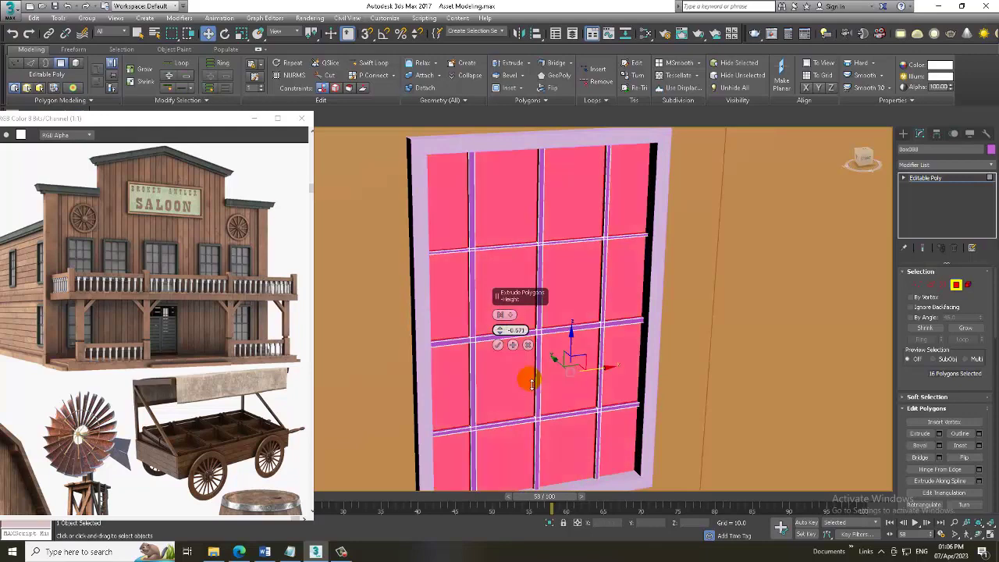
click(504, 349)
click(954, 178)
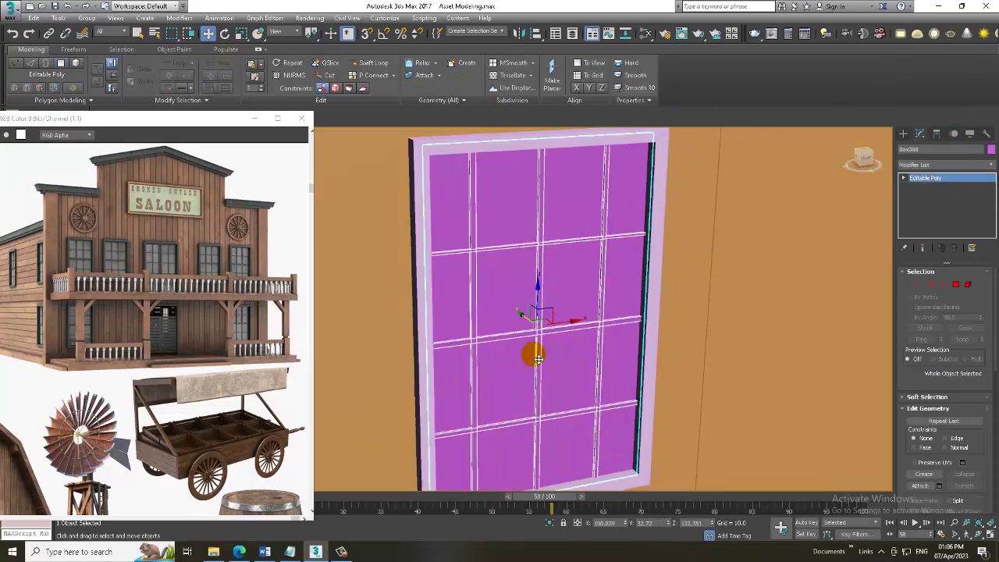
key(alt+w)
key(alt+w)
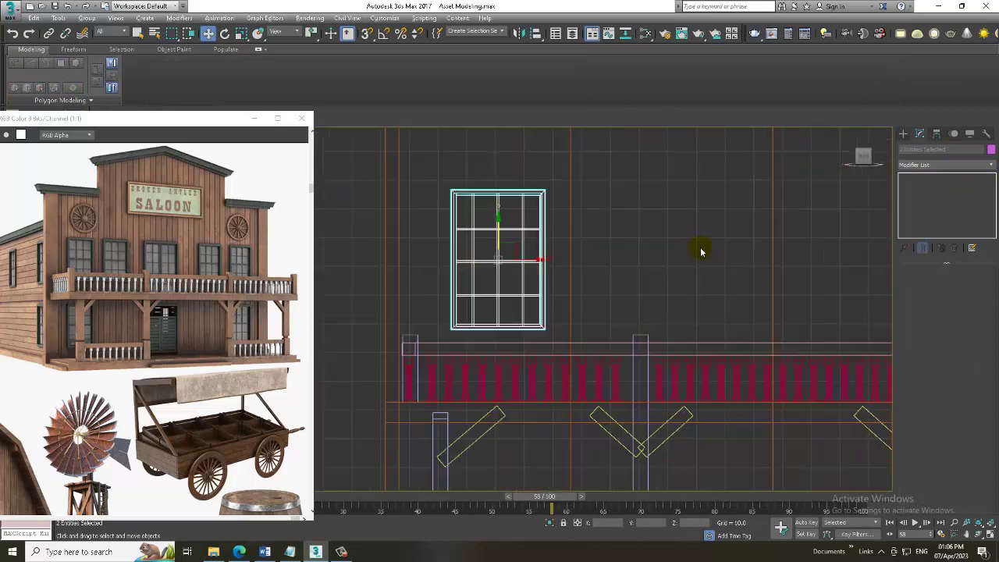
Shift-drag the window right along the upper wall, making 2 copies.
scroll(701, 251, down, 3)
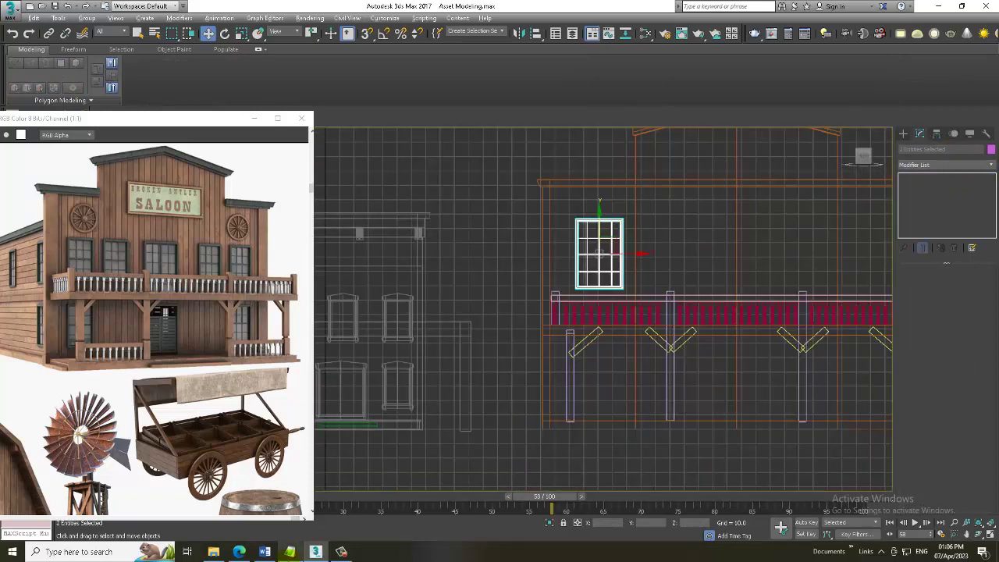
click(340, 550)
click(977, 475)
middle_drag(653, 328, 602, 357)
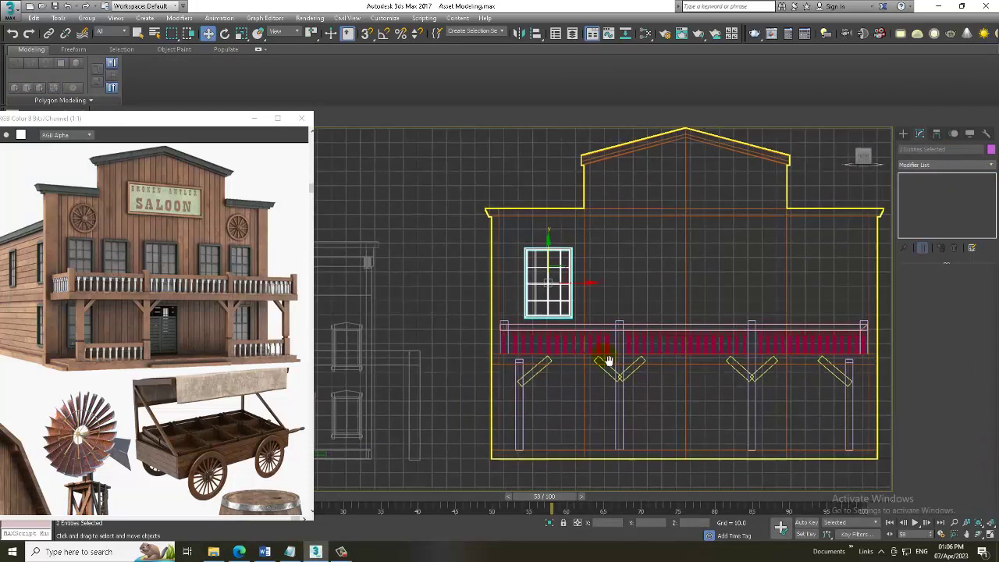
shift+drag(584, 286, 647, 288)
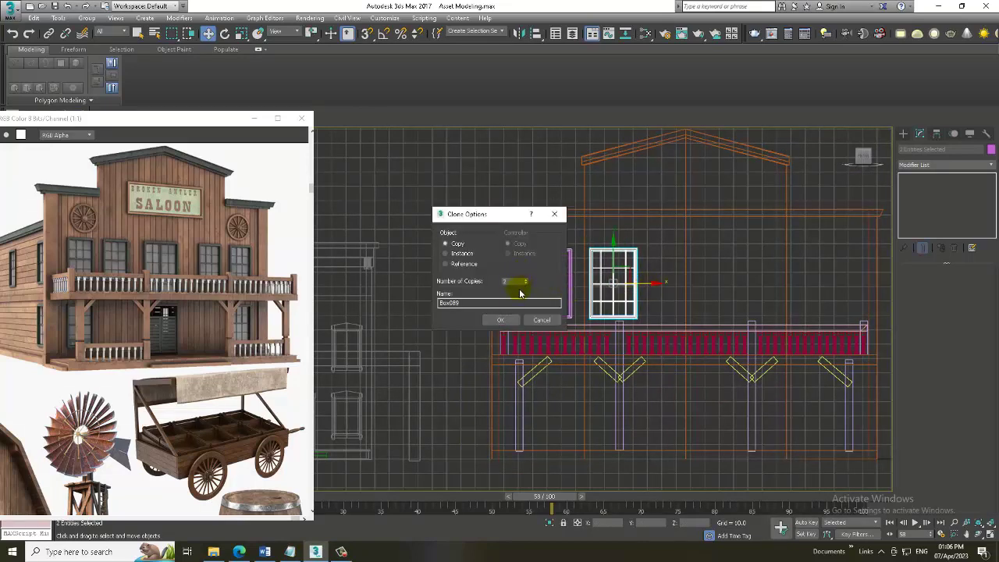
click(500, 320)
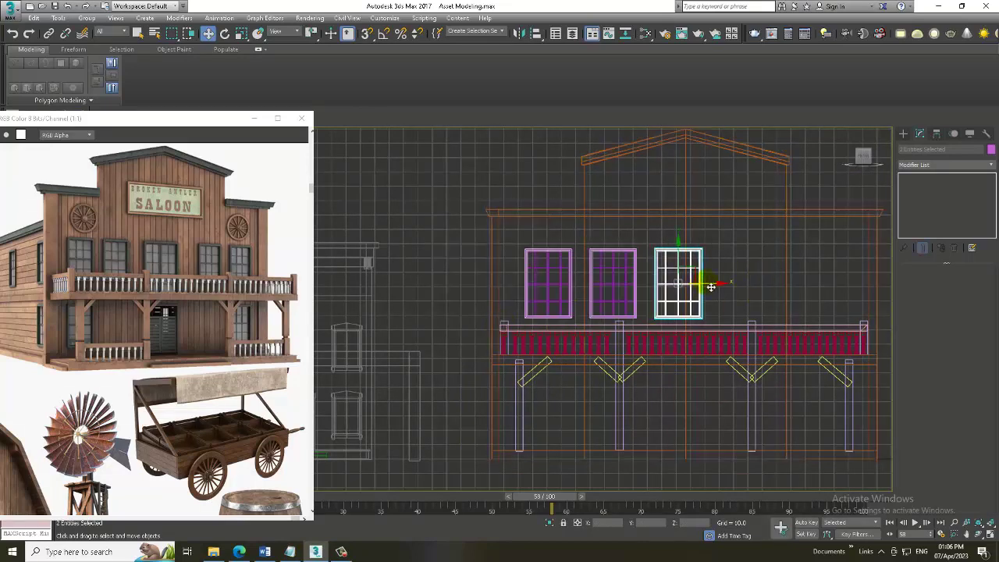
Review the three windows in perspective, clear the selection, and bring up the notes window.
key(alt+w)
scroll(700, 373, up, 1)
key(alt+w)
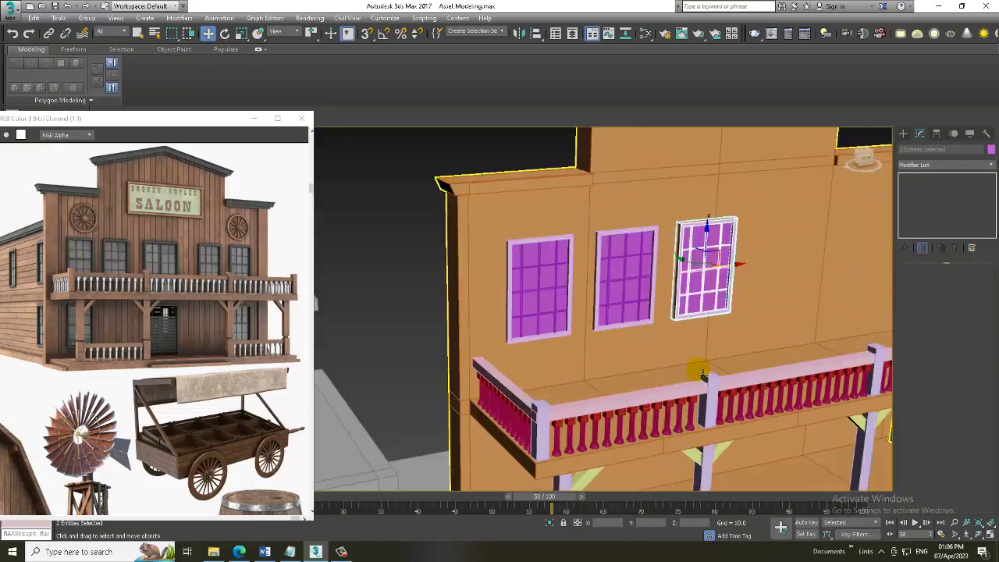
scroll(700, 374, down, 5)
mouse_move(700, 373)
alt+middle_down()
mouse_move(687, 343)
mouse_move(702, 311)
alt+middle_up()
scroll(697, 343, up, 3)
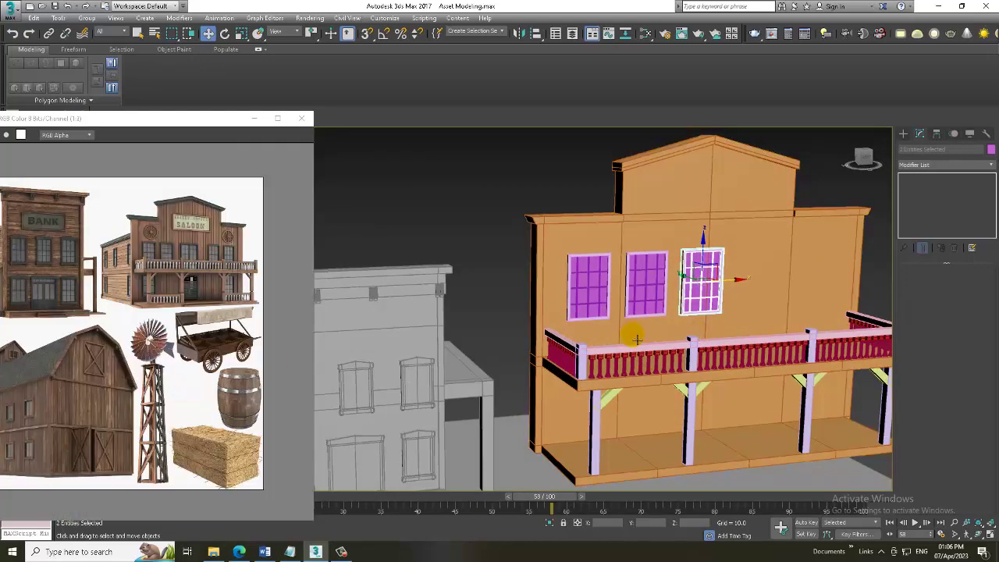
scroll(695, 323, down, 2)
scroll(712, 320, down, 3)
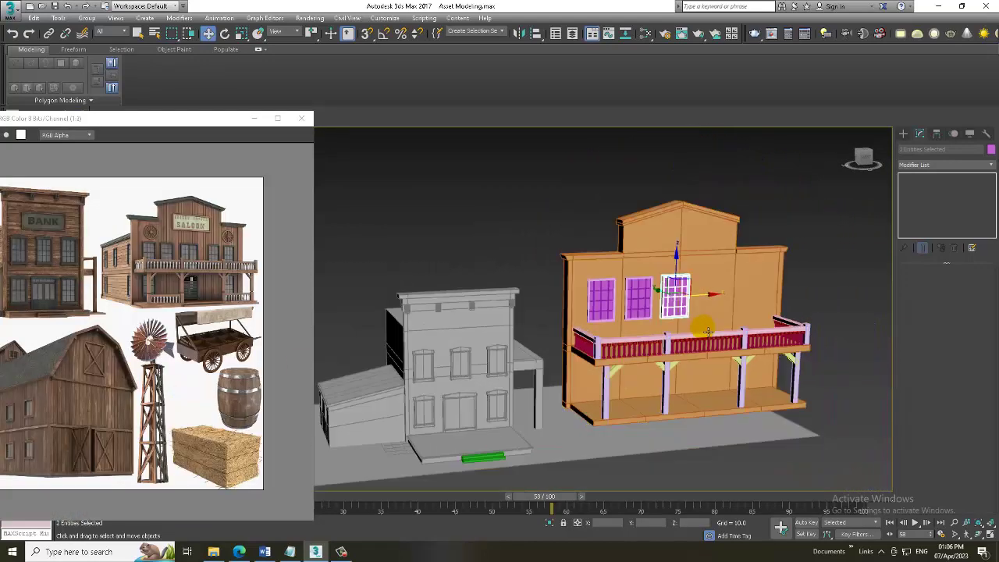
click(667, 326)
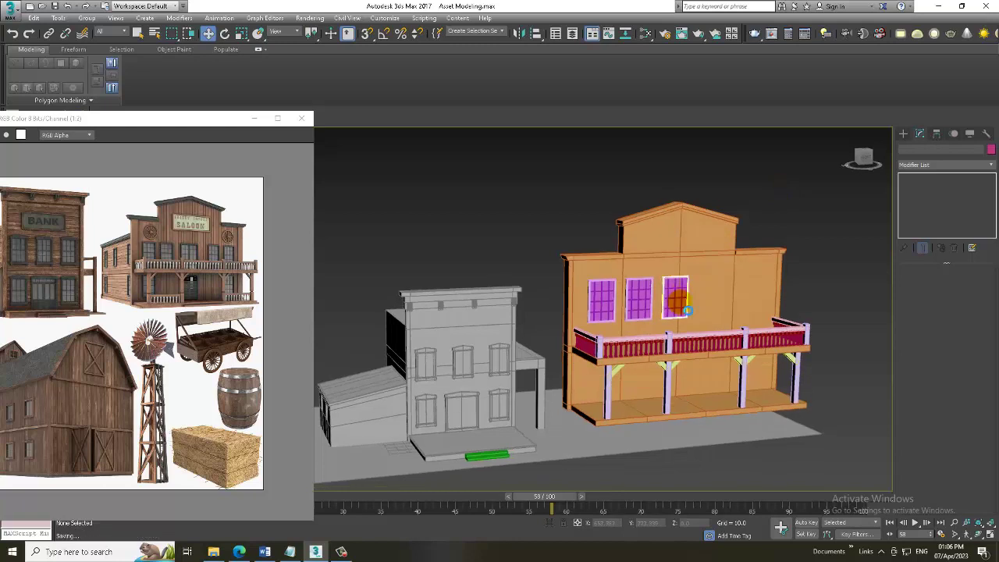
click(289, 552)
click(299, 154)
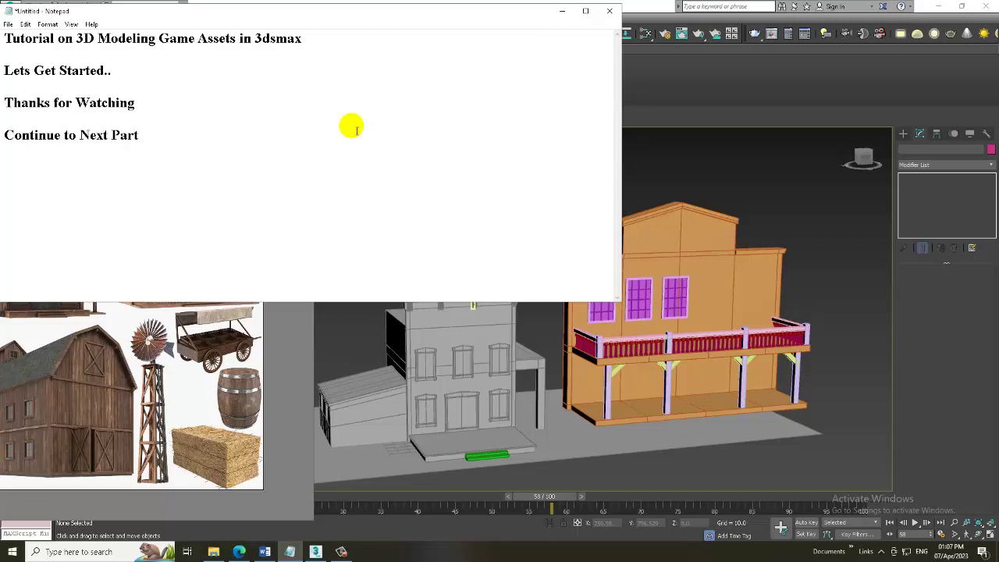
click(562, 11)
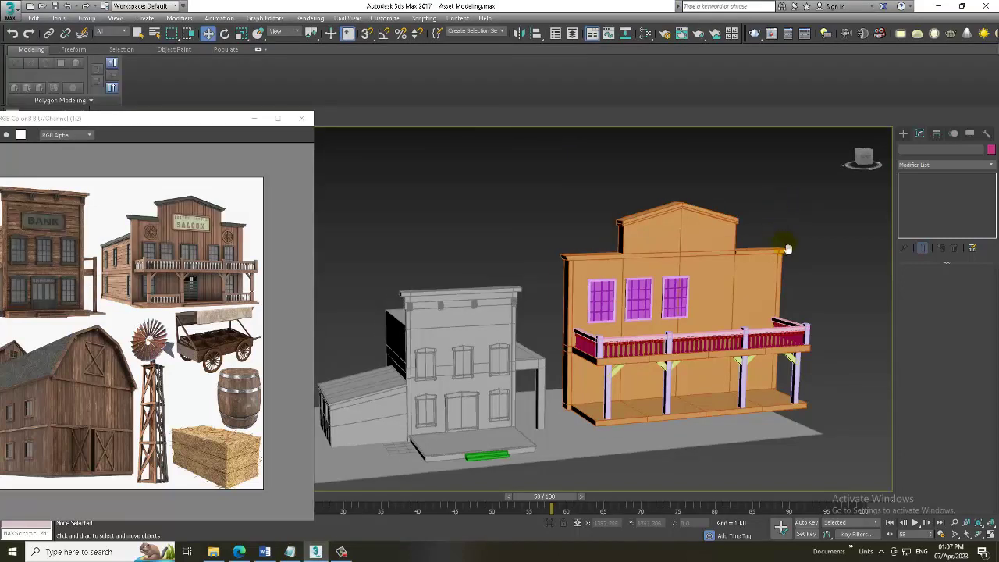
middle_drag(787, 249, 784, 250)
click(716, 310)
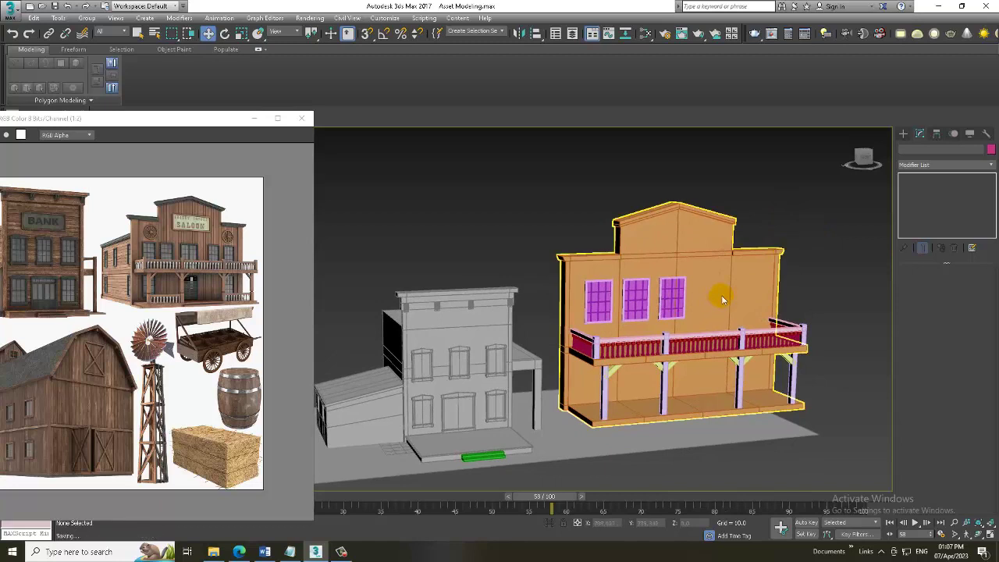